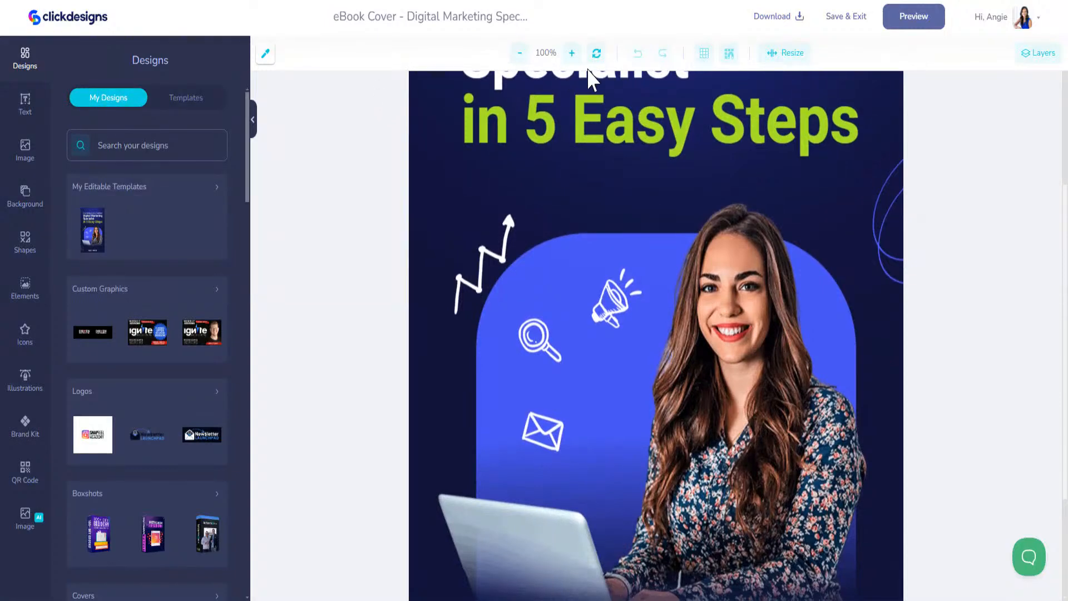
# Zoom out to 80% and delete the stock woman photo, leaving the blue arch empty
pyautogui.click(520, 53)
pyautogui.click(520, 53)
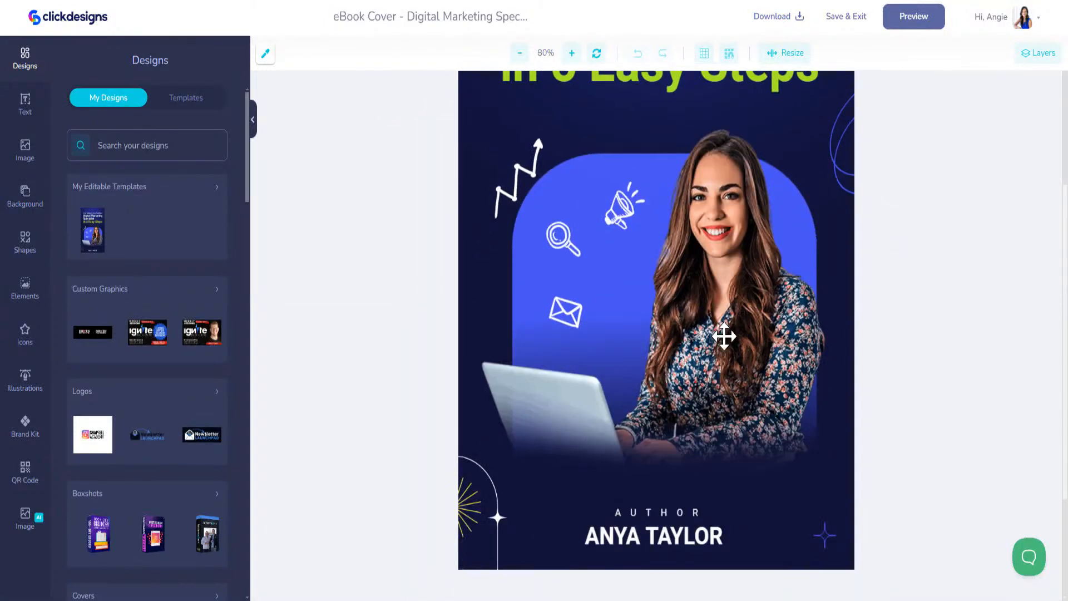
pyautogui.click(722, 335)
pyautogui.moveTo(724, 335); pyautogui.dragTo(730, 295)
pyautogui.scroll(-6, 207, 490)
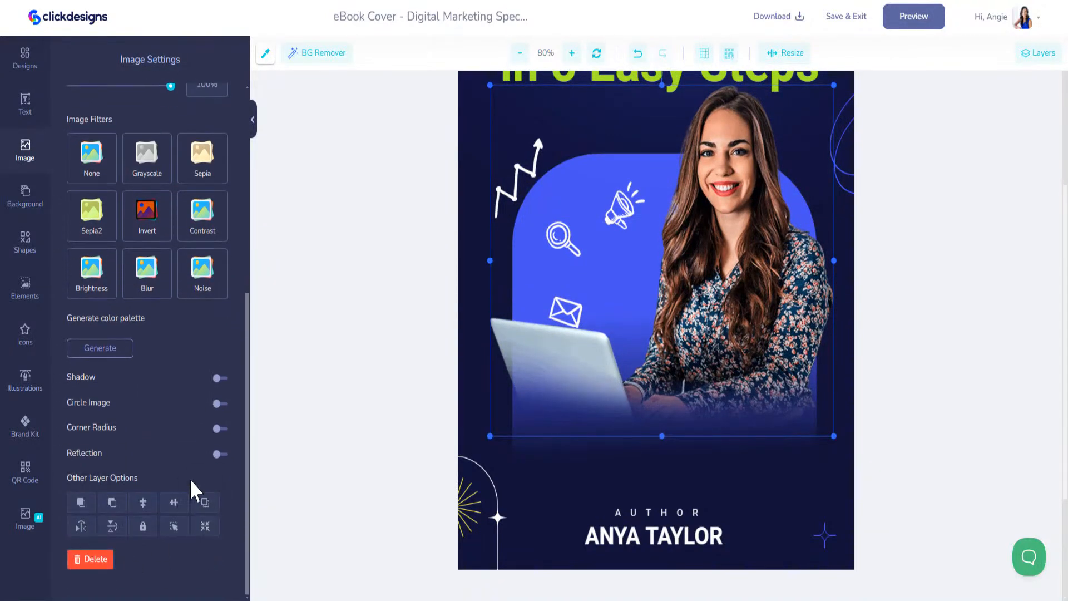
pyautogui.scroll(7, 190, 479)
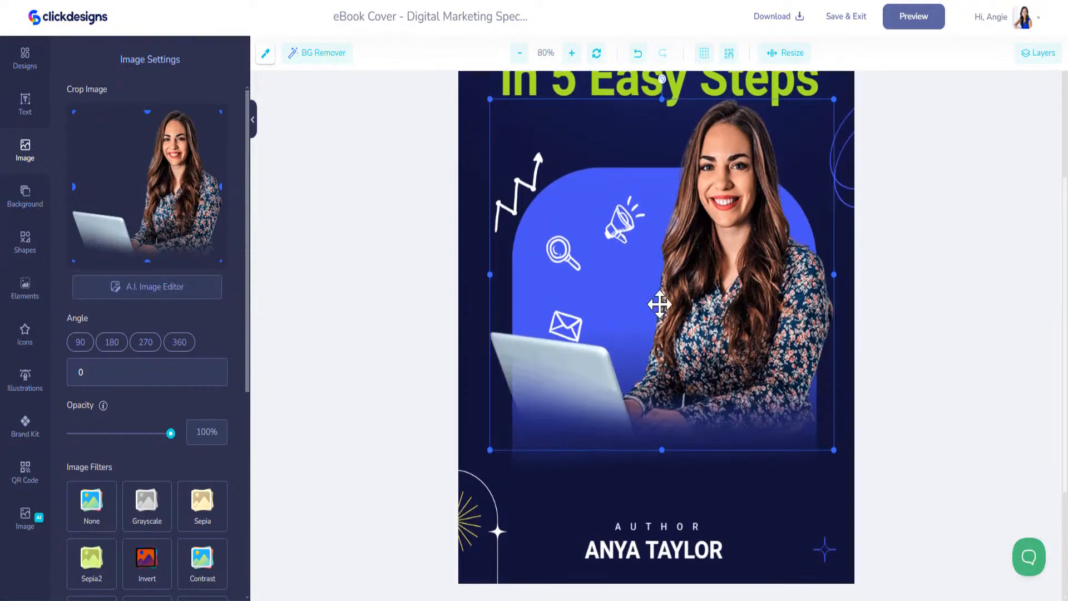
pyautogui.press('Delete')
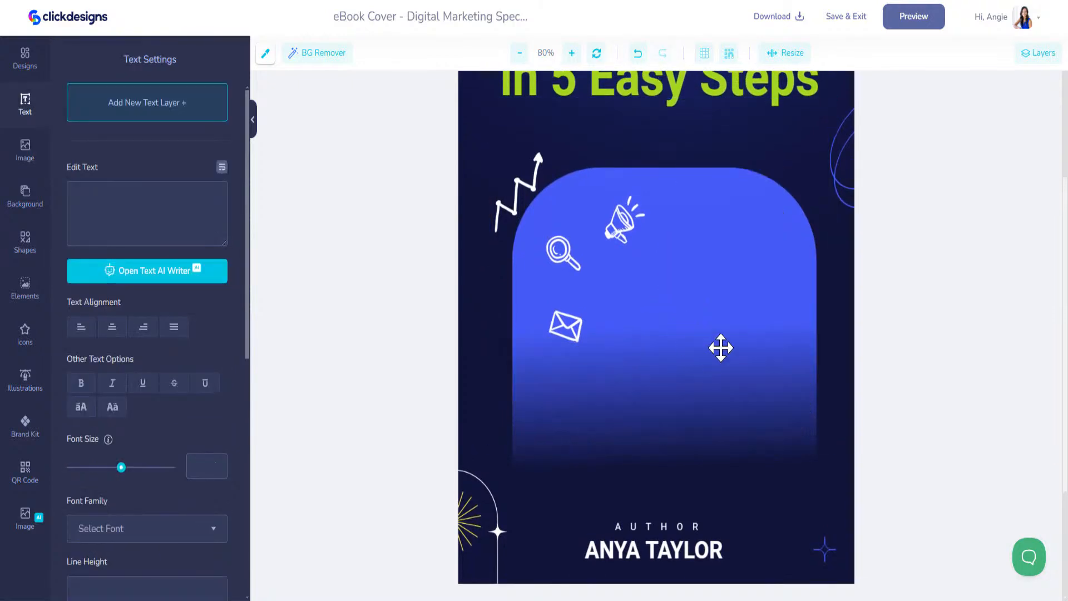
# Load more uploaded images until the headshot of the woman in a blue top appears
pyautogui.click(25, 153)
pyautogui.scroll(-4, 156, 473)
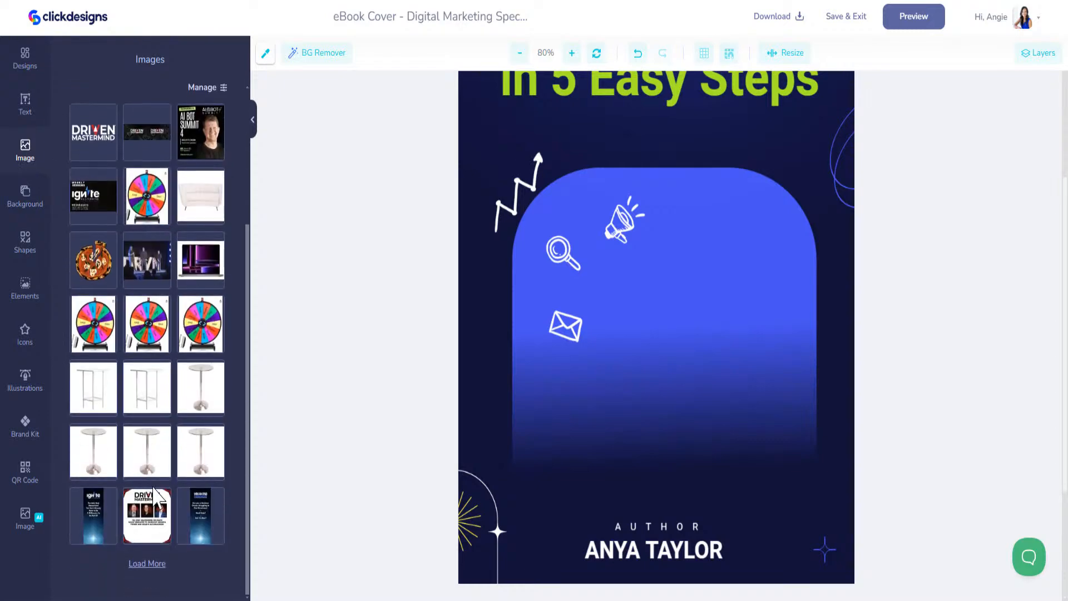
pyautogui.click(147, 563)
pyautogui.scroll(-3, 173, 473)
pyautogui.scroll(-5, 167, 478)
pyautogui.click(155, 589)
pyautogui.scroll(-9, 192, 492)
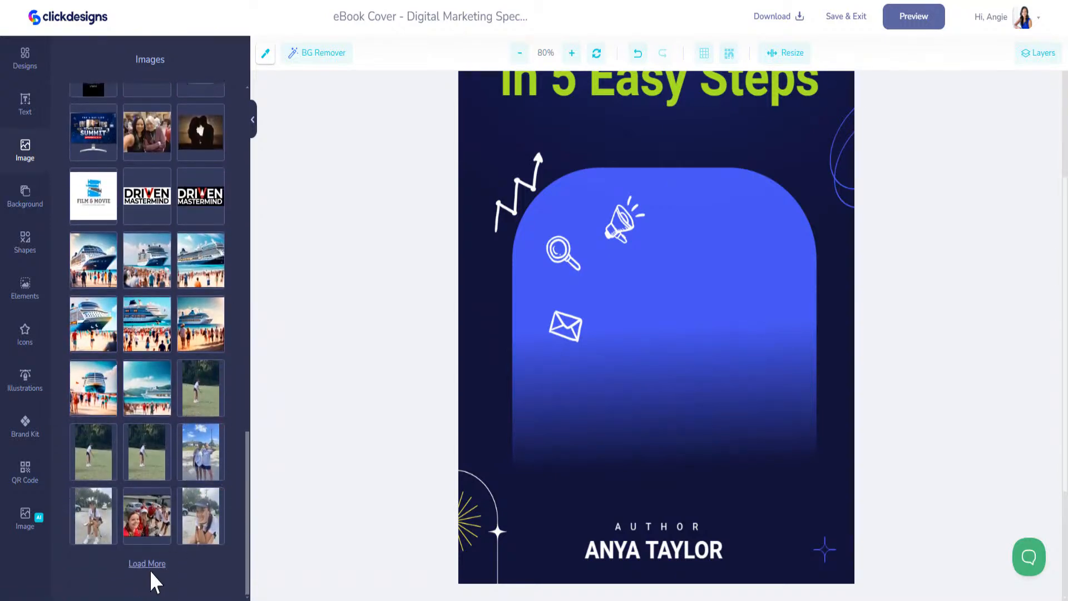
pyautogui.click(148, 565)
pyautogui.scroll(-7, 183, 484)
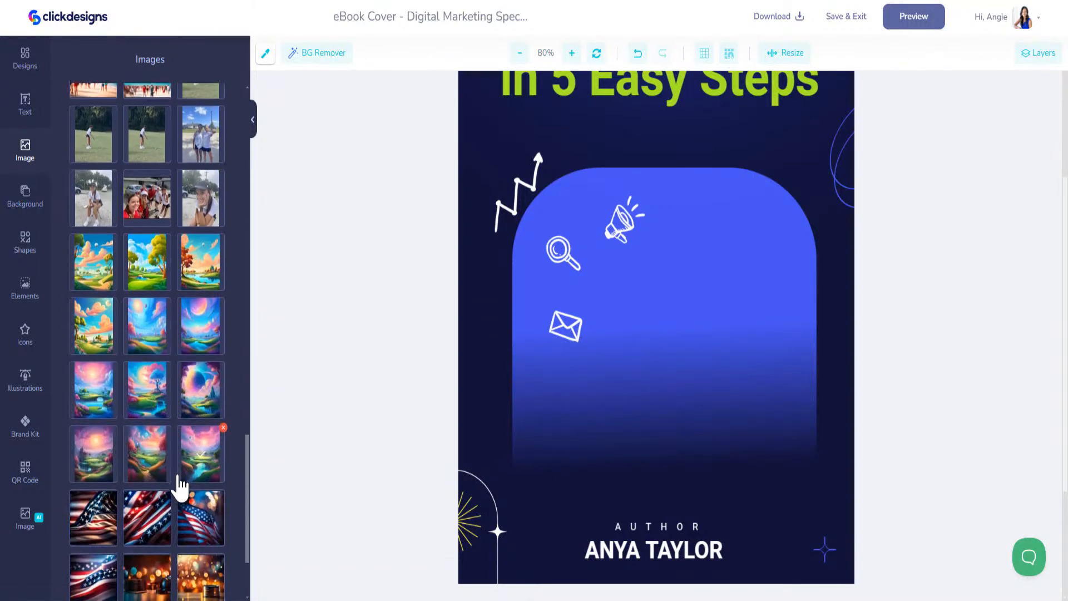
pyautogui.scroll(-3, 179, 483)
pyautogui.click(150, 565)
pyautogui.scroll(-8, 167, 485)
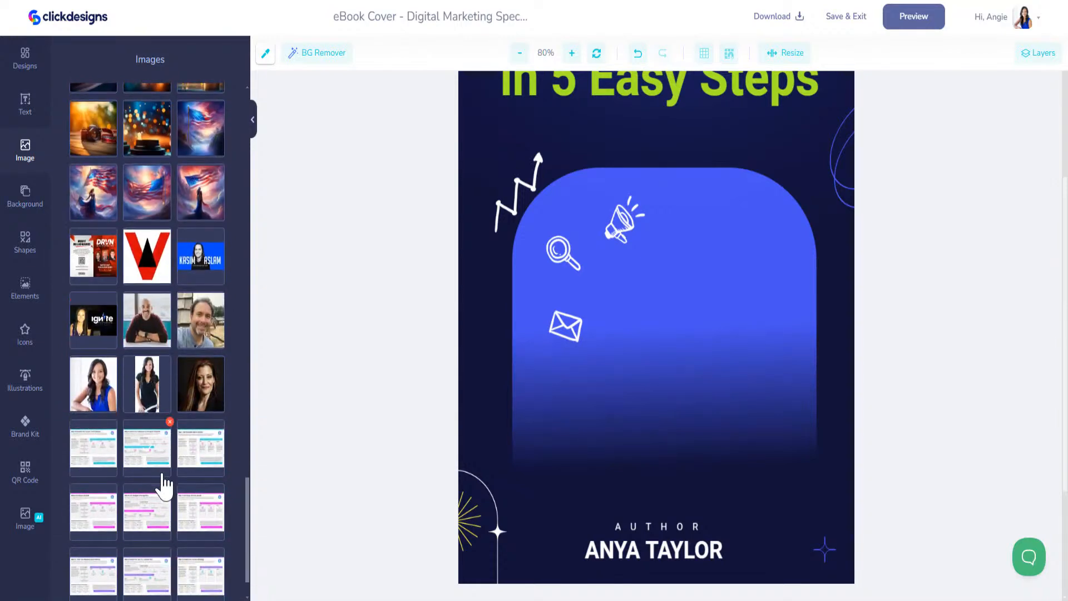
# Add the blue-top headshot to the cover and move it onto the blue arch
pyautogui.click(95, 392)
pyautogui.click(720, 241)
pyautogui.moveTo(721, 241); pyautogui.dragTo(744, 317)
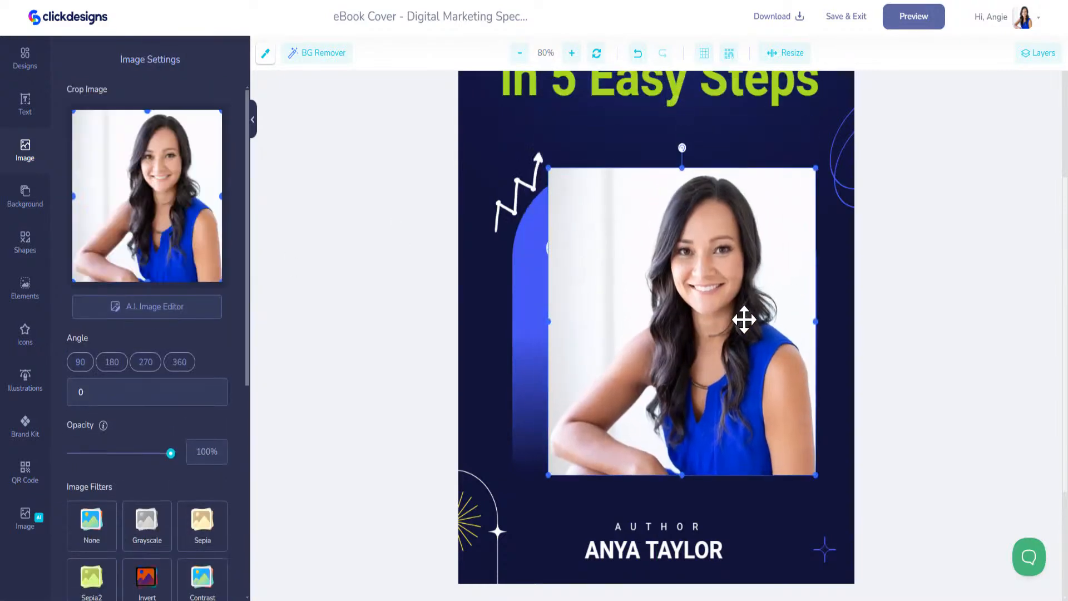
# Remove the headshot's background with BG Remover and shift the cut-out down onto the arch
pyautogui.click(325, 56)
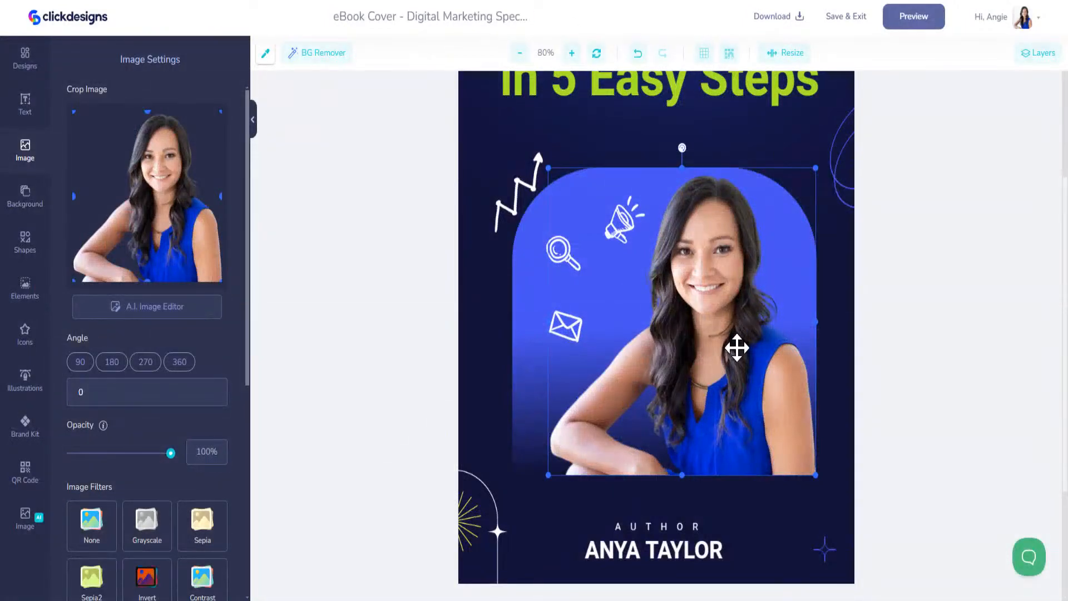
pyautogui.moveTo(720, 320); pyautogui.dragTo(738, 346)
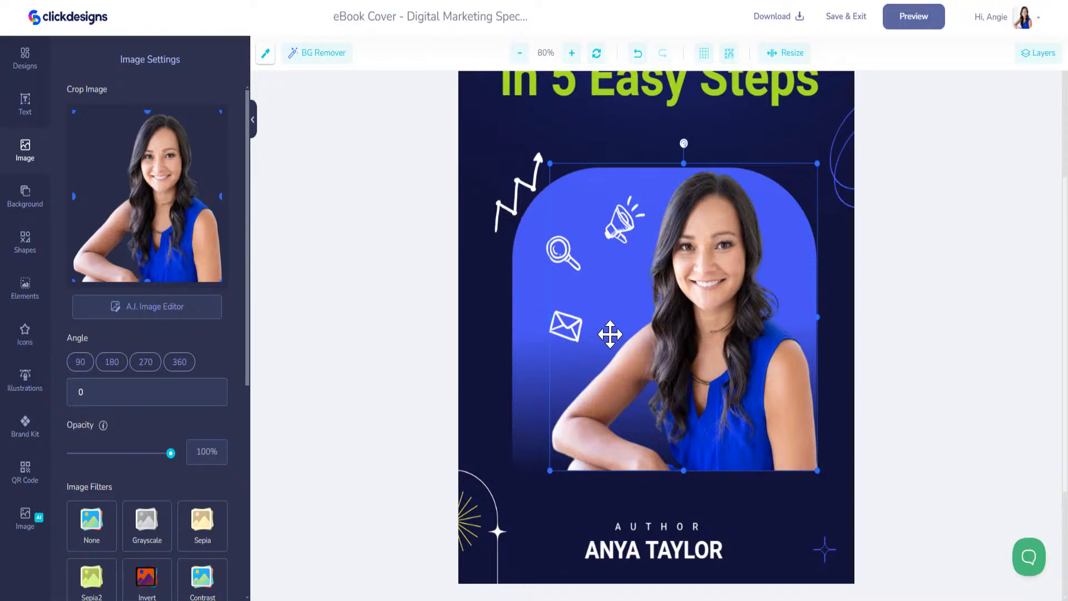
pyautogui.scroll(5, 611, 334)
pyautogui.click(626, 333)
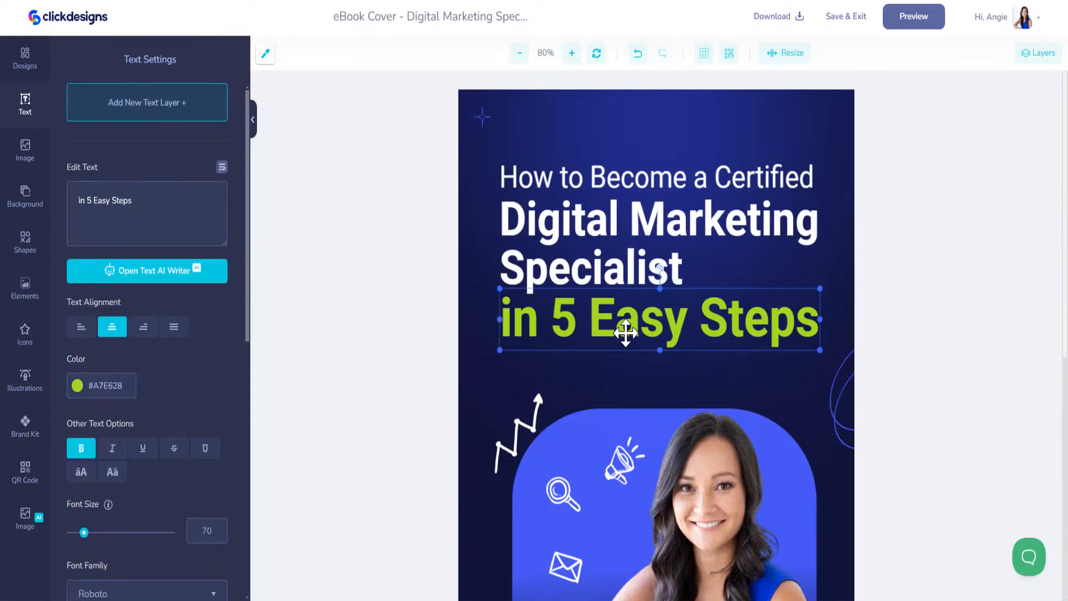
# Apply the cyan Brand Kit colour to the 'in 5 Easy Steps' line
pyautogui.click(24, 434)
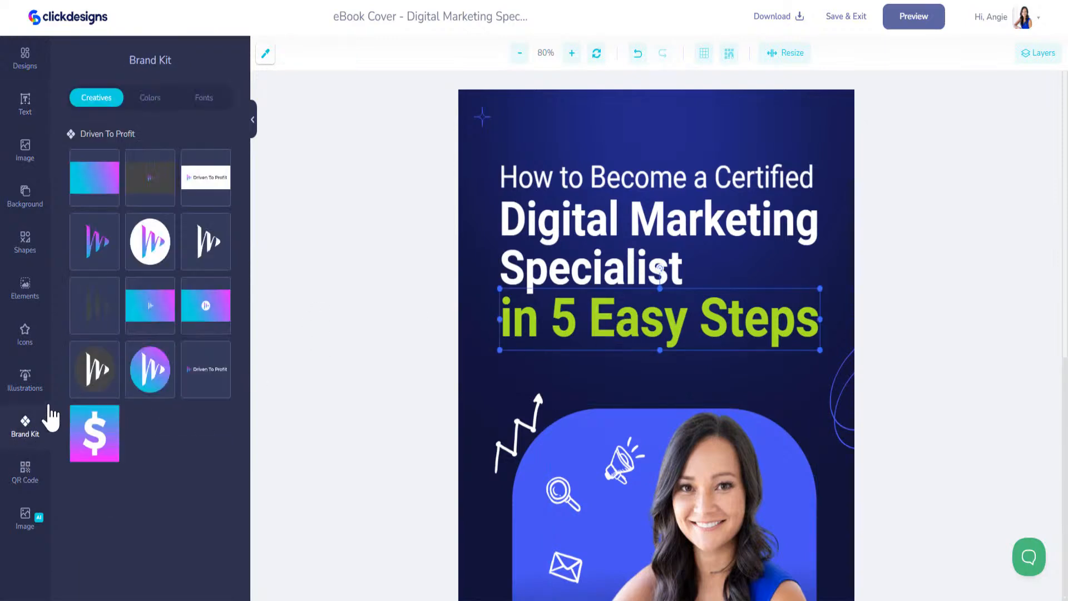
pyautogui.click(145, 100)
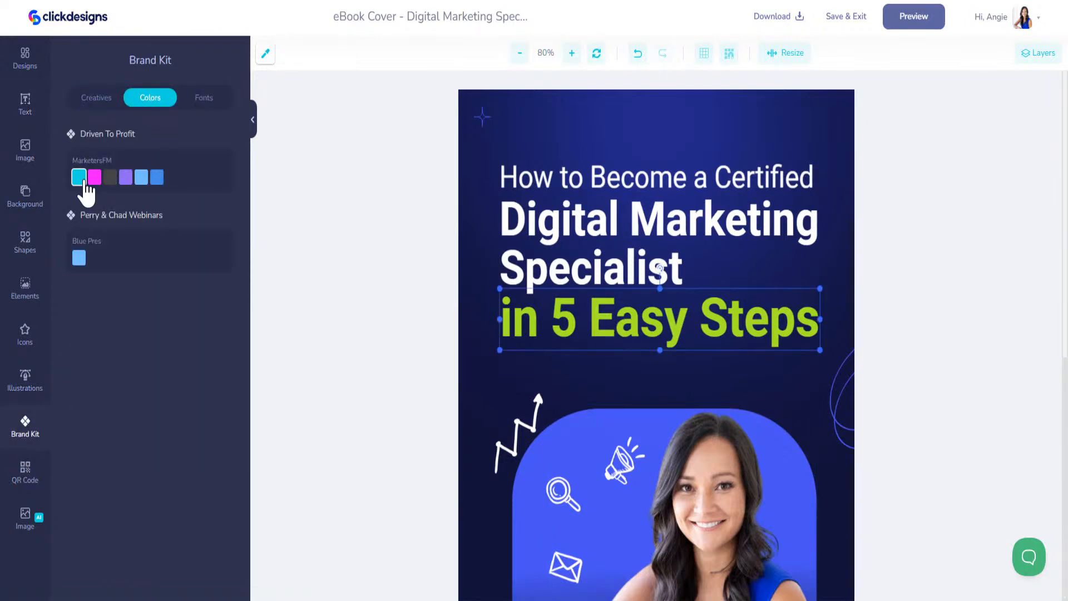
pyautogui.click(79, 177)
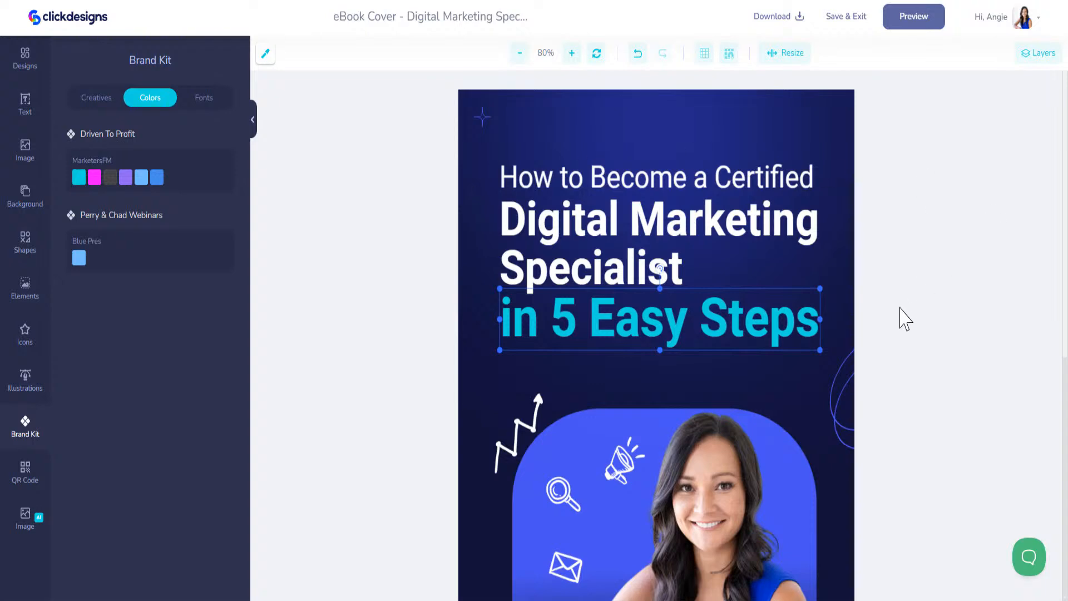
pyautogui.scroll(-3, 842, 301)
pyautogui.click(846, 262)
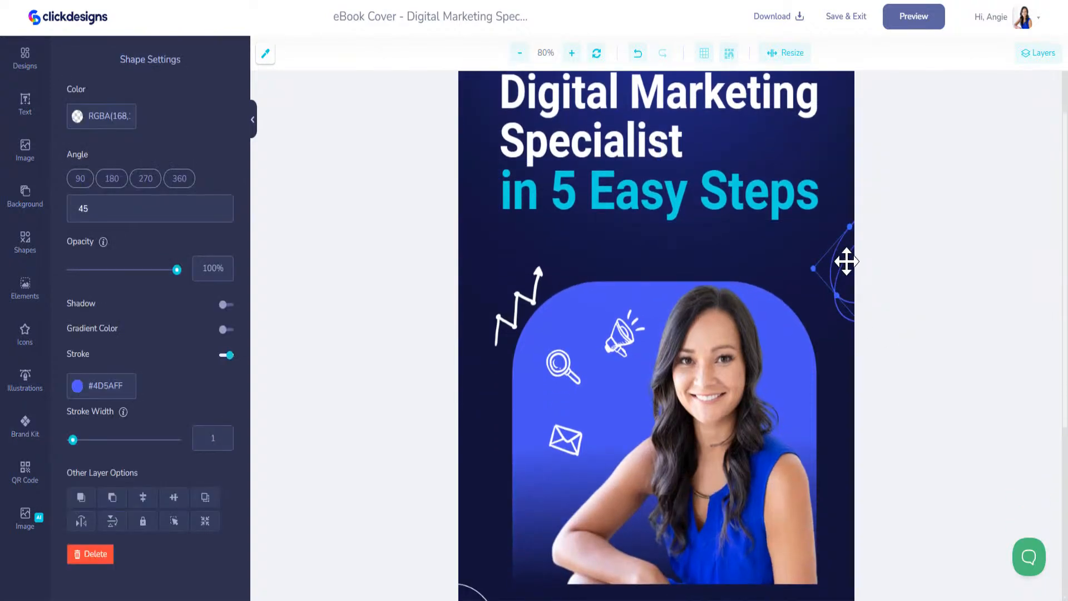
# Set the curved right-edge line's stroke colour to #F70FFF
pyautogui.click(77, 387)
pyautogui.click(163, 364)
pyautogui.doubleClick(98, 388)
pyautogui.write('f70fff')
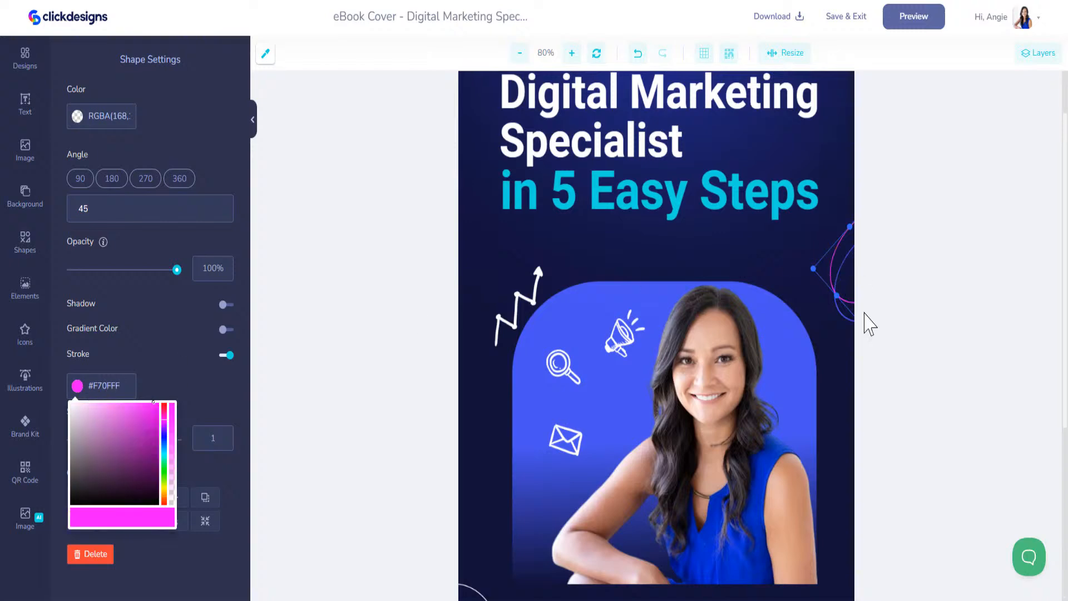
pyautogui.click(842, 318)
pyautogui.click(844, 314)
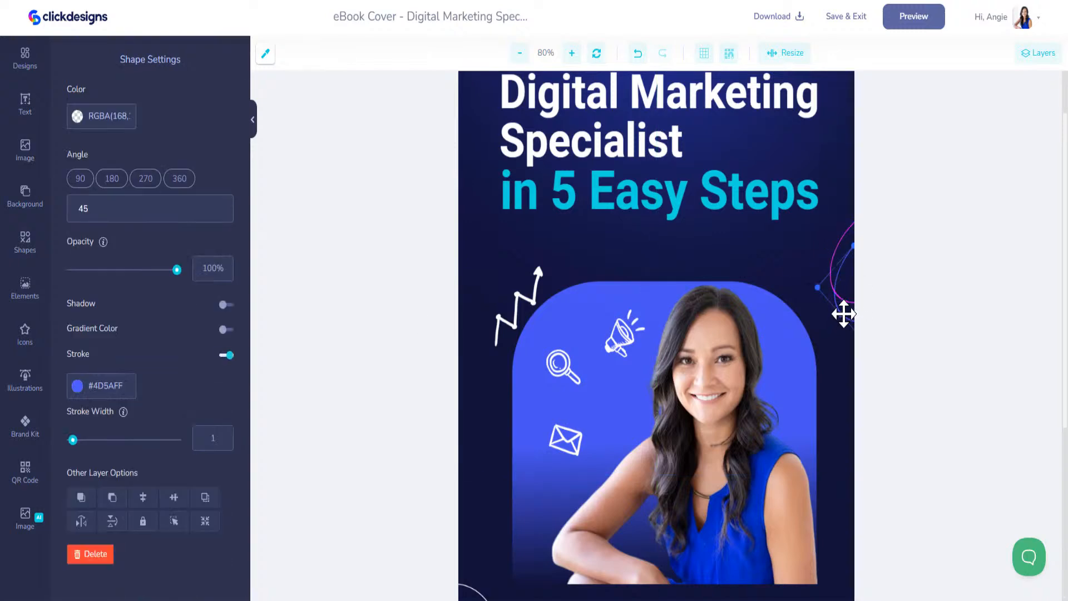
pyautogui.click(120, 393)
pyautogui.write('#F')
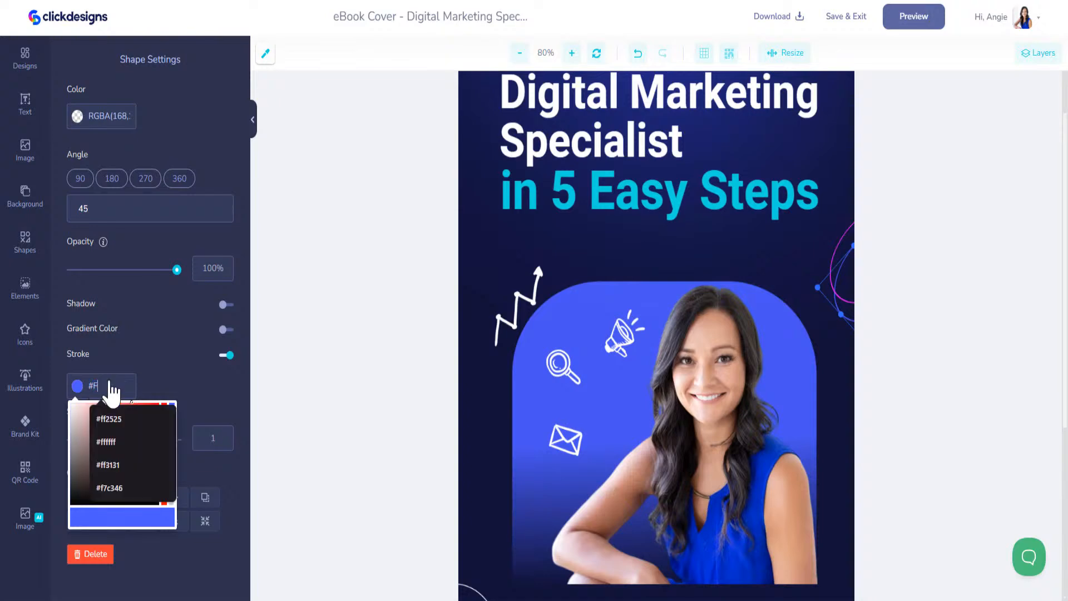
pyautogui.write('70FFF')
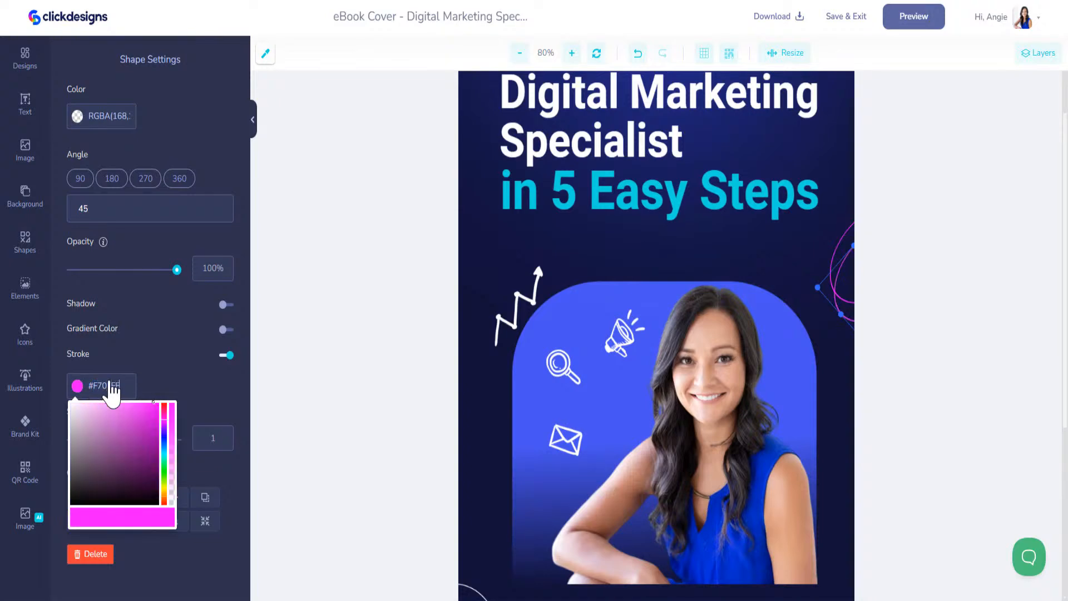
pyautogui.click(918, 295)
# Colour the small bottom-right sparkle with the magenta Brand Kit swatch
pyautogui.scroll(3, 620, 305)
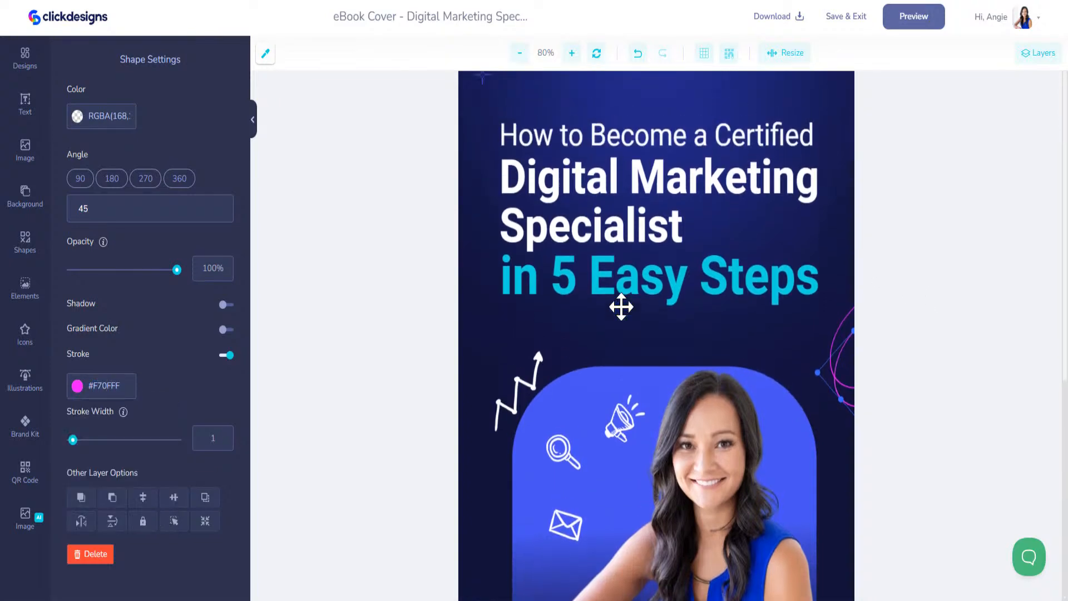
pyautogui.click(481, 115)
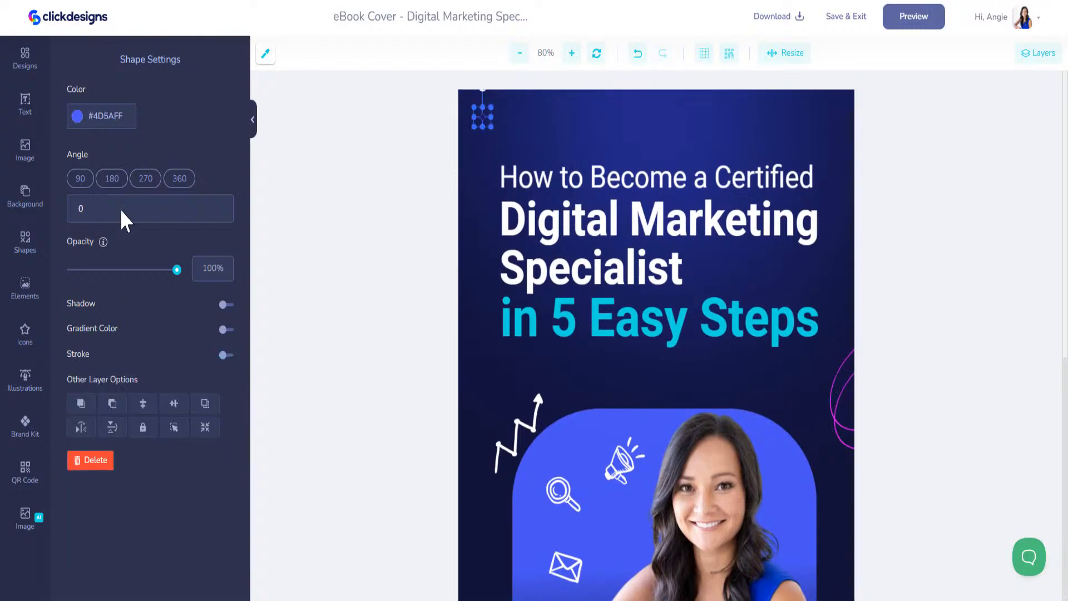
pyautogui.click(45, 427)
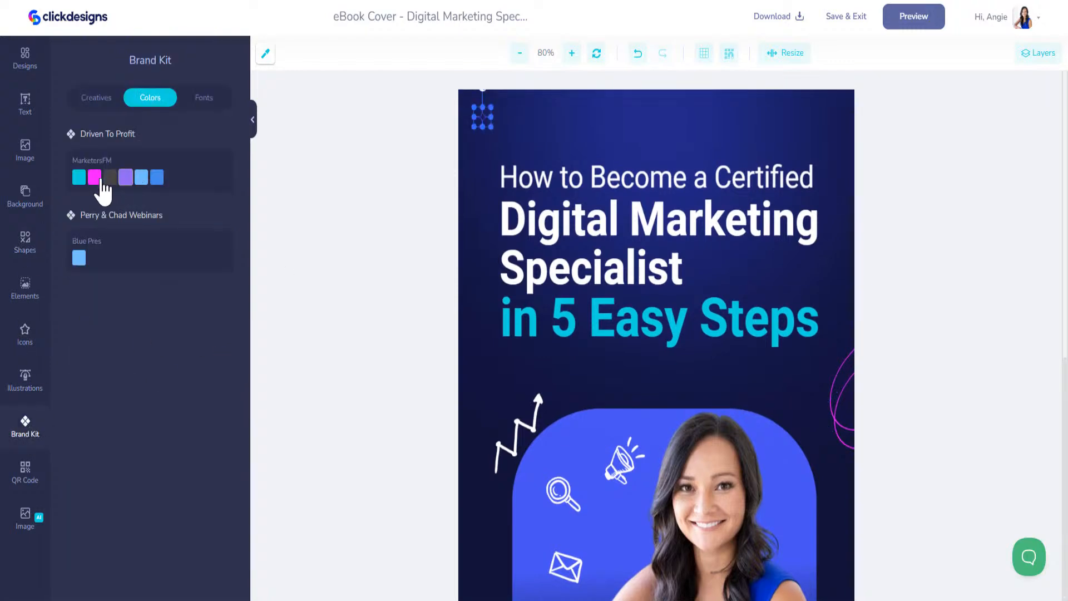
pyautogui.scroll(-6, 896, 361)
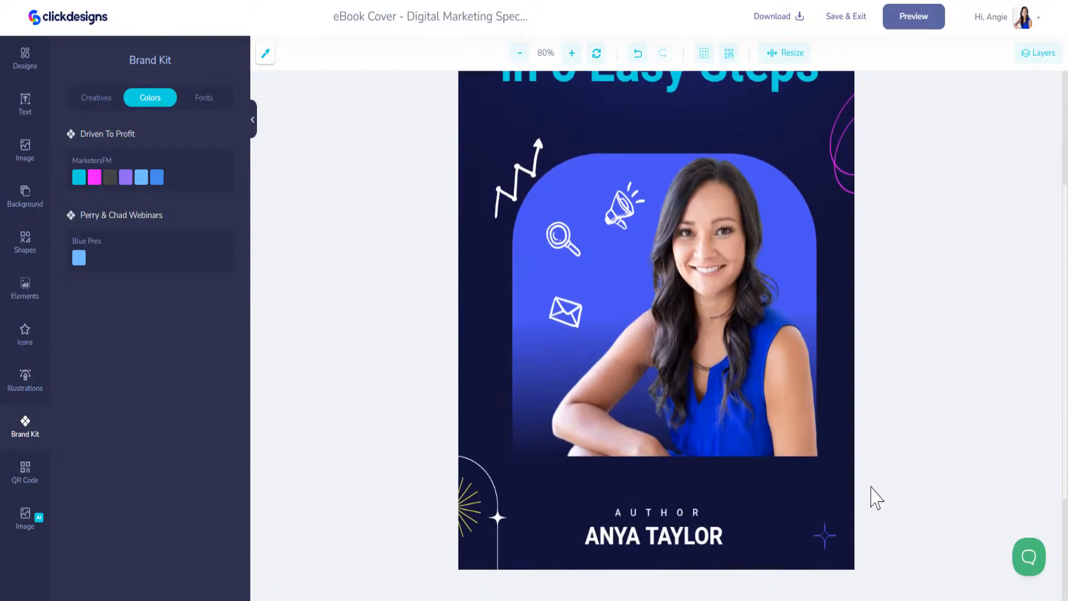
pyautogui.click(467, 506)
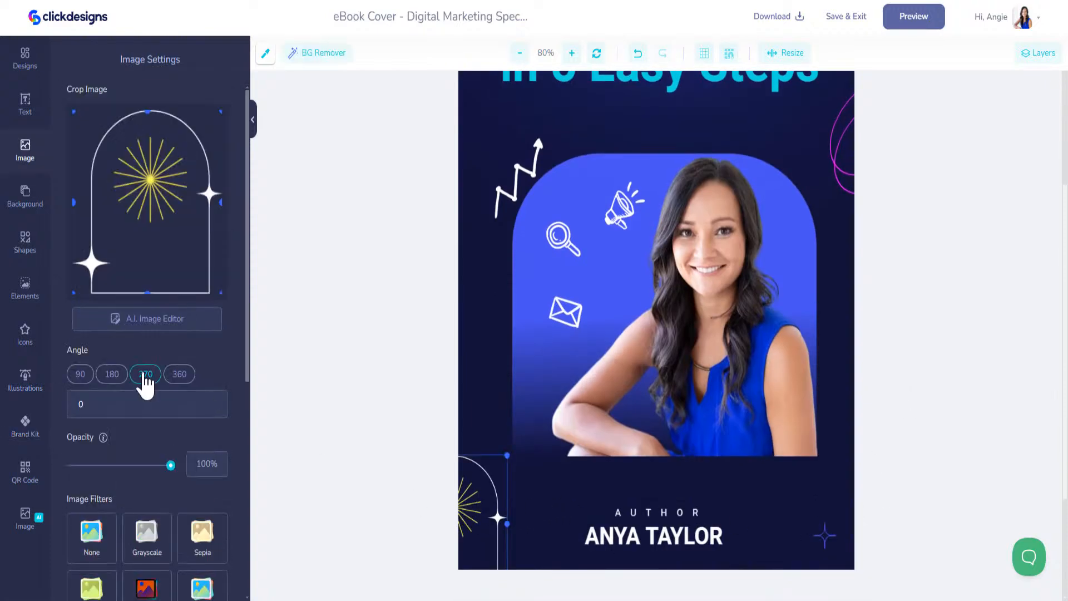
pyautogui.click(826, 536)
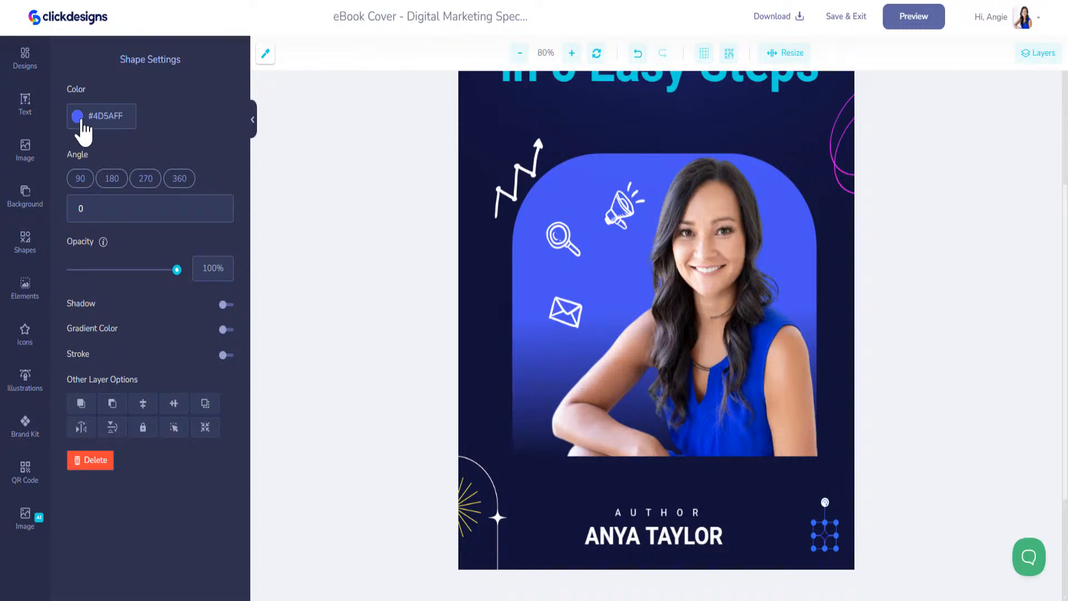
pyautogui.click(25, 426)
pyautogui.click(94, 177)
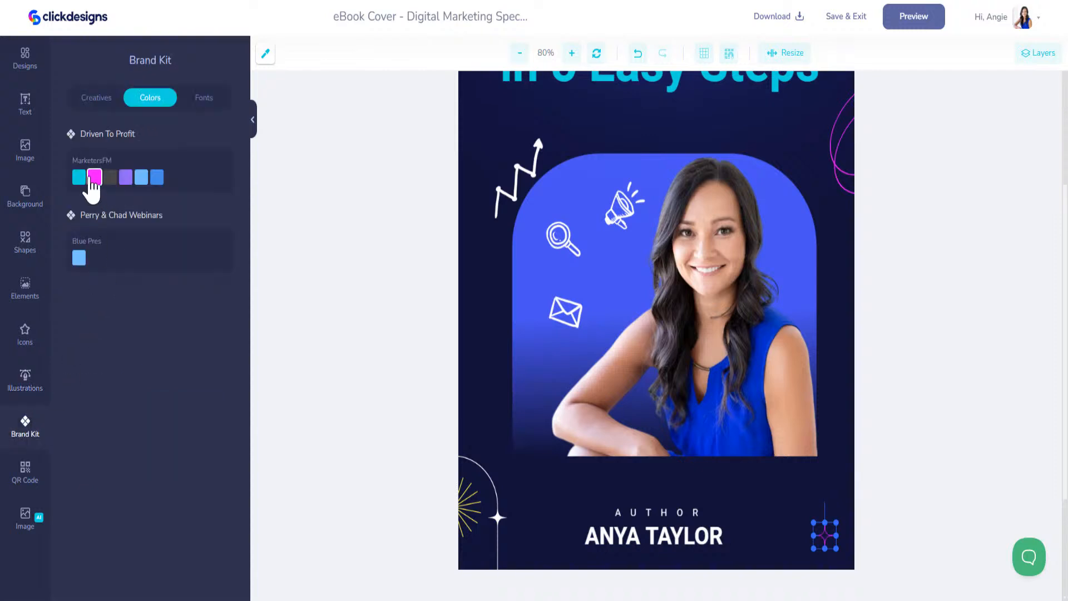
pyautogui.click(654, 540)
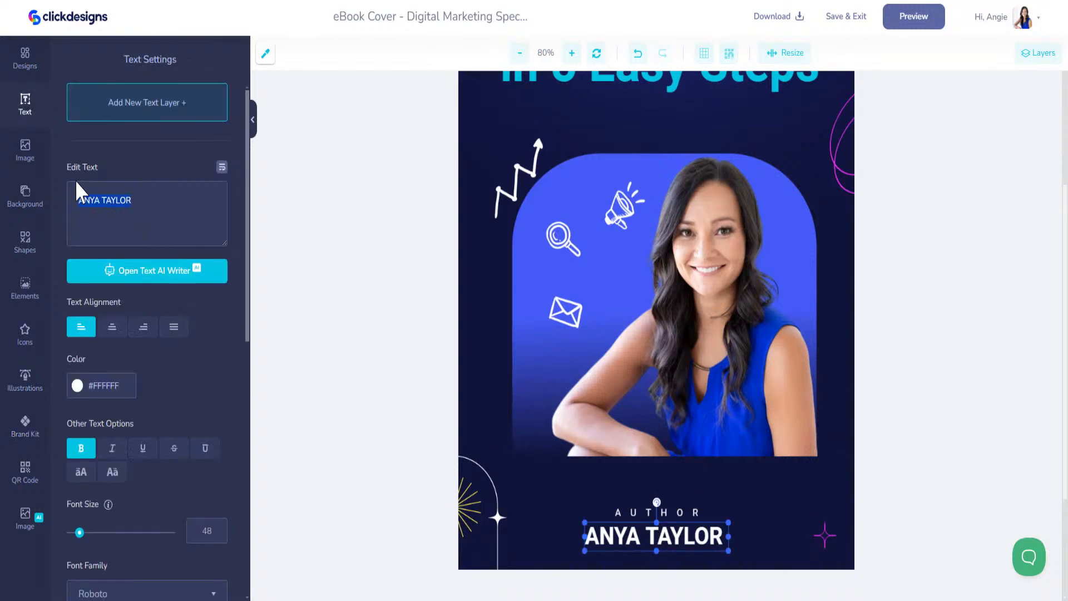
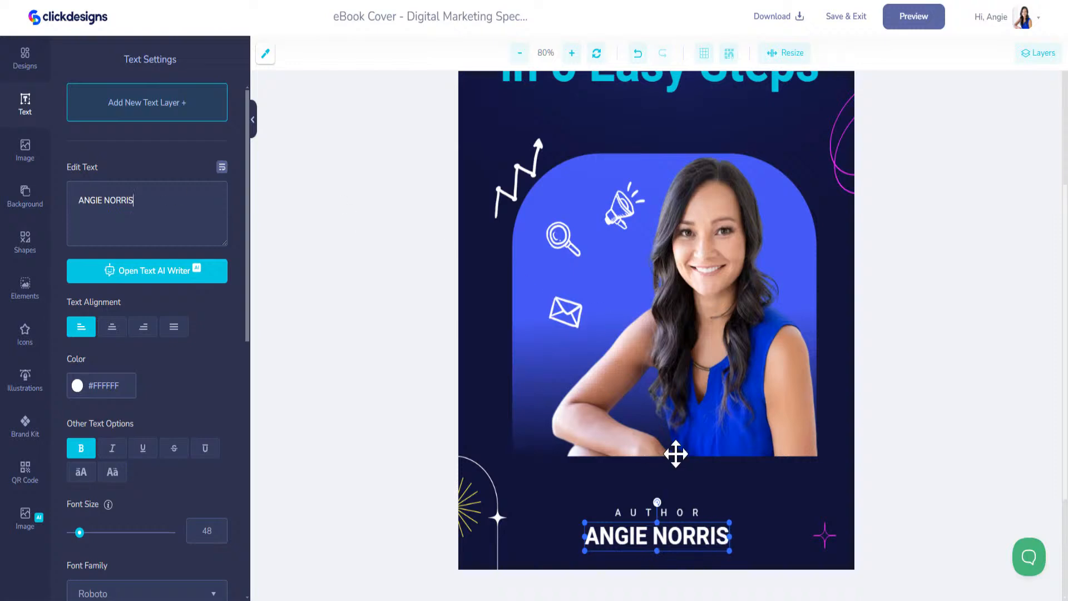
# Nudge the AUTHOR label a few pixels right above the author's name
pyautogui.click(680, 512)
pyautogui.moveTo(681, 512); pyautogui.dragTo(683, 512)
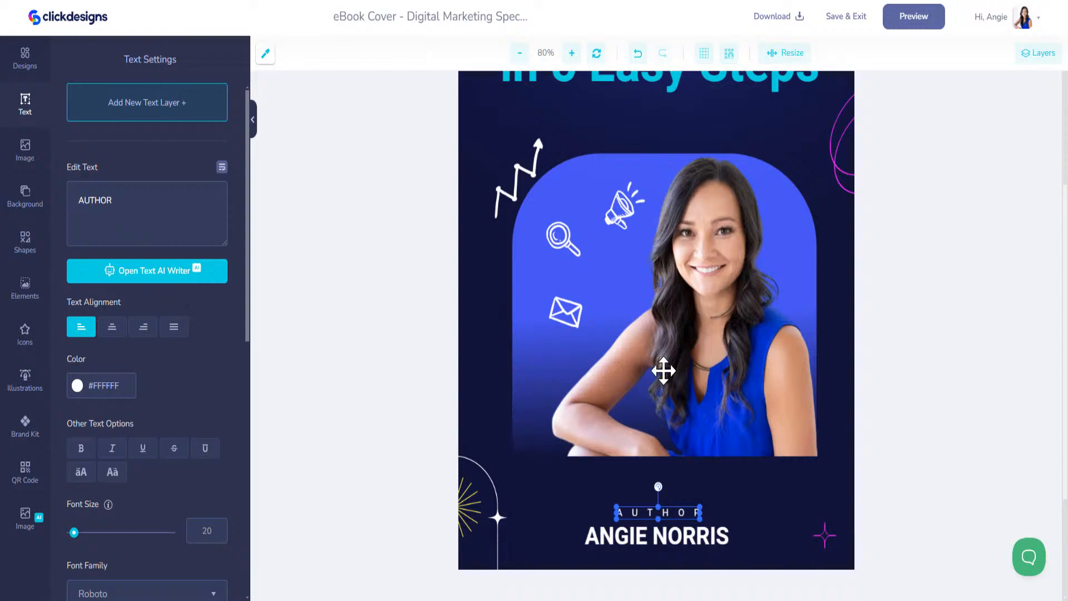
pyautogui.scroll(3, 689, 390)
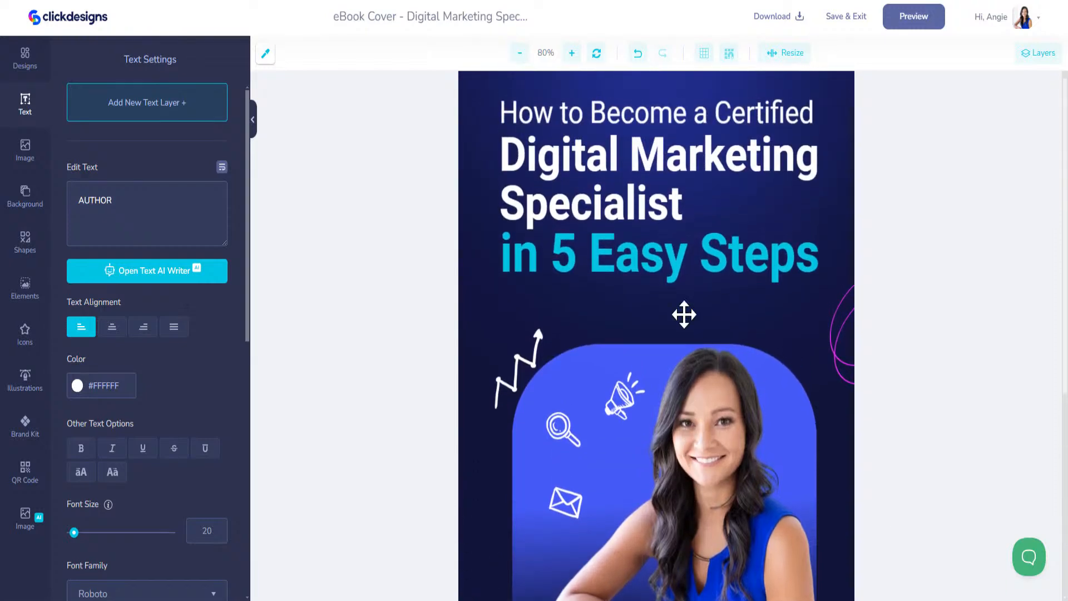
pyautogui.click(575, 360)
pyautogui.click(530, 378)
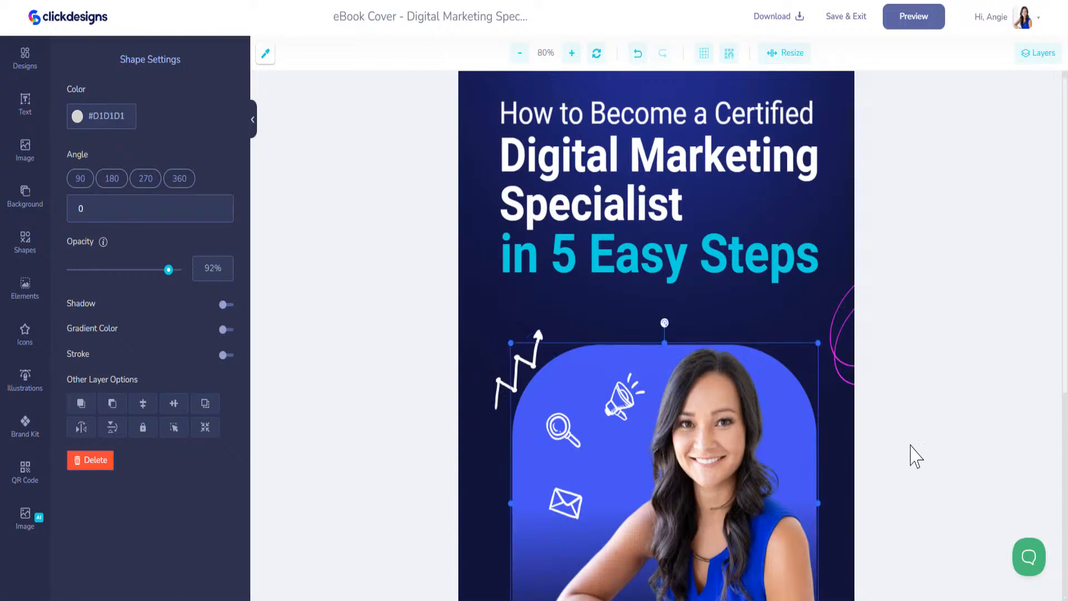
pyautogui.scroll(2, 818, 349)
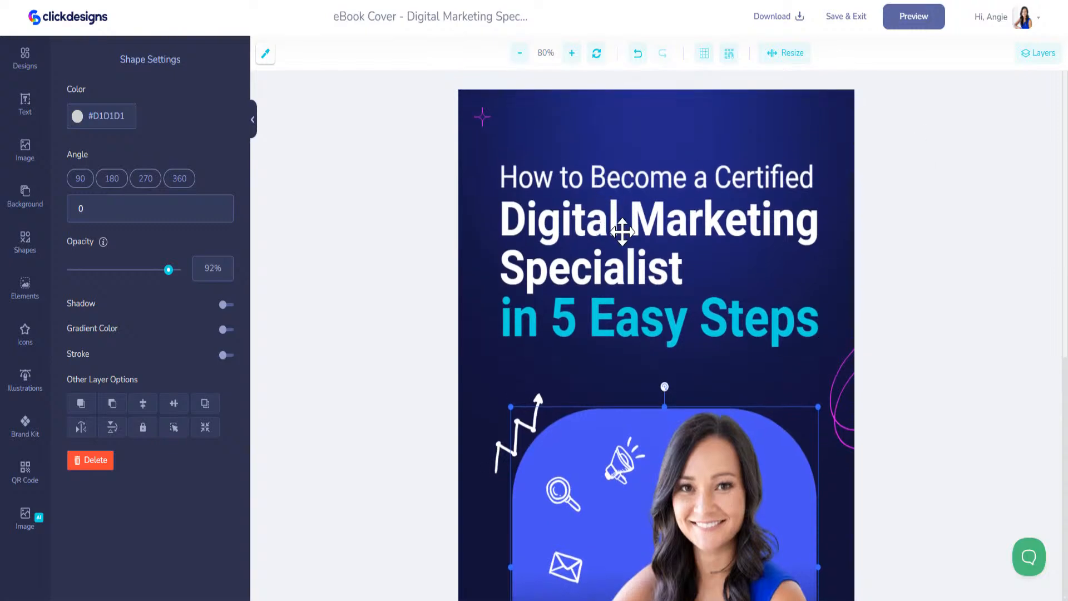
# Retitle the line AI CONSULTANT and move it and 'in 5 Easy Steps' up closer together
pyautogui.click(620, 228)
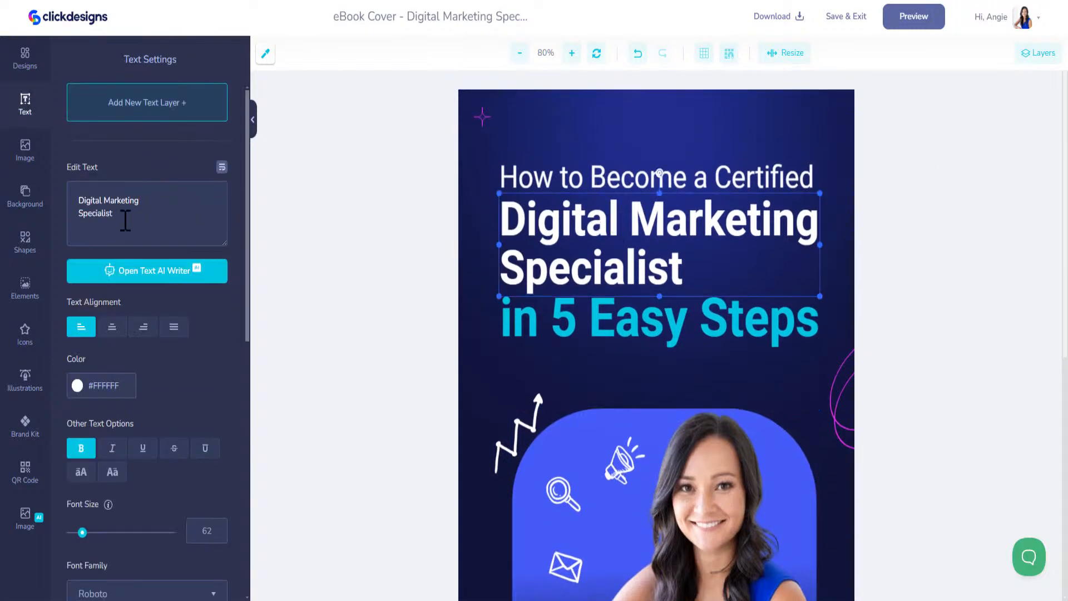
pyautogui.write('AI')
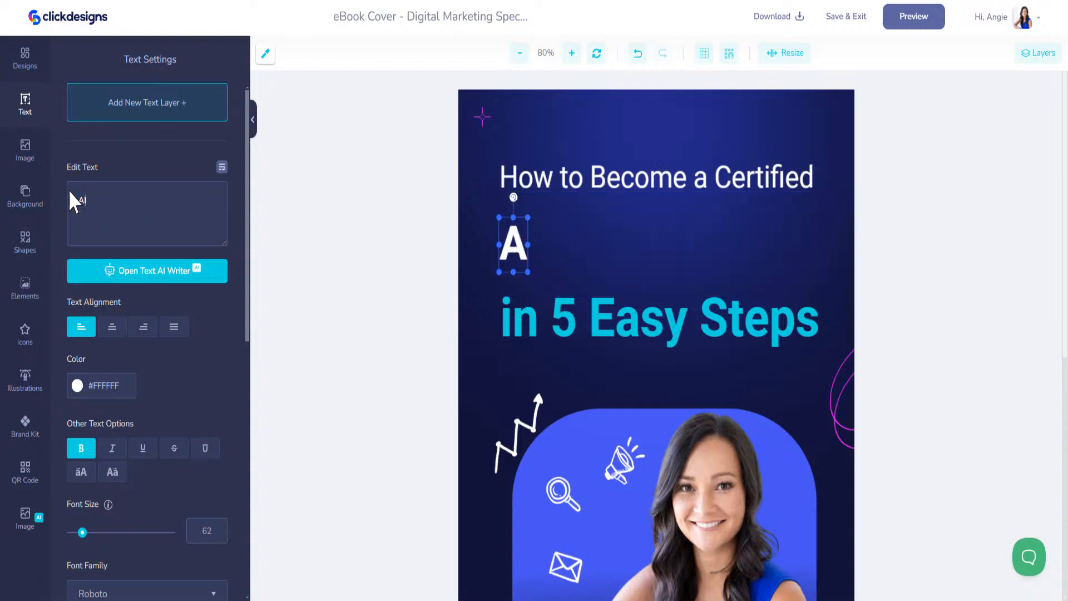
pyautogui.write(' CONSULTANT')
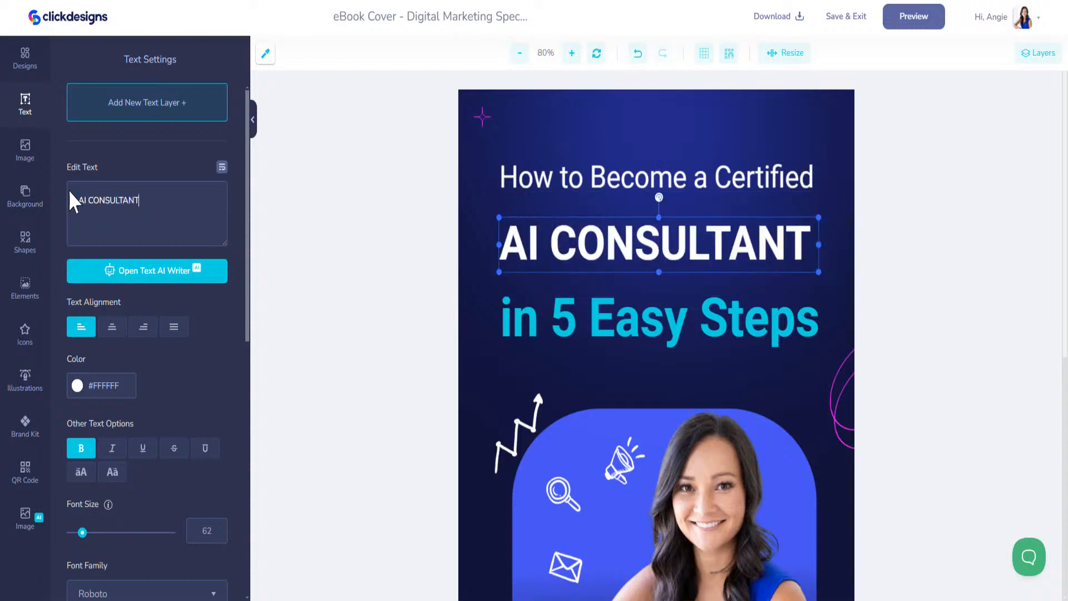
pyautogui.moveTo(699, 232); pyautogui.dragTo(698, 215)
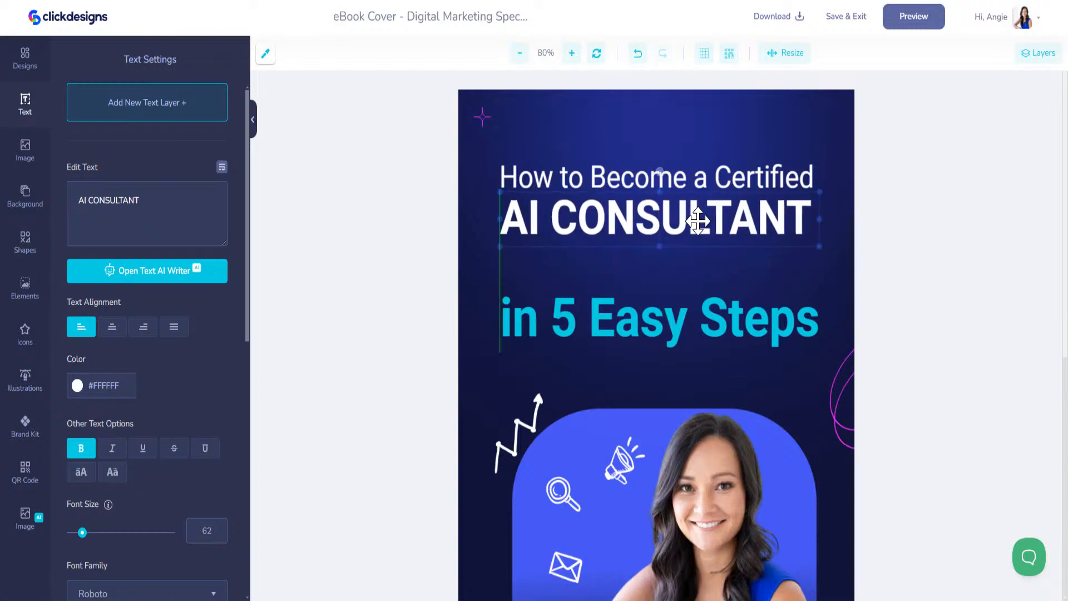
pyautogui.moveTo(675, 329); pyautogui.dragTo(674, 282)
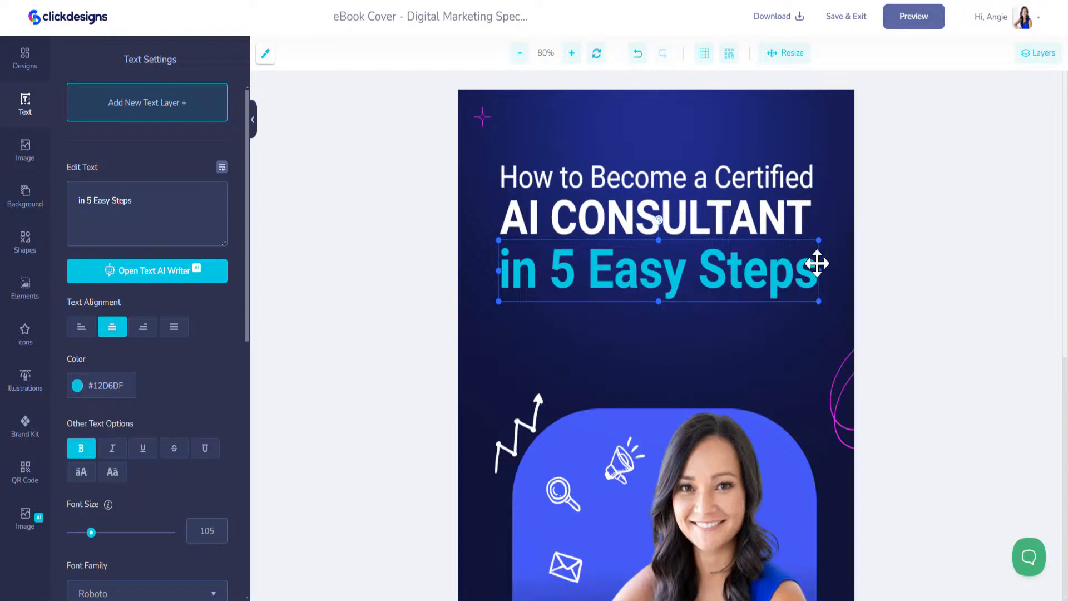
# Enlarge AI CONSULTANT, slightly shrink 'in 5 Easy Steps', and save back to the 3D mockup
pyautogui.click(801, 214)
pyautogui.moveTo(818, 245); pyautogui.dragTo(821, 251)
pyautogui.click(806, 272)
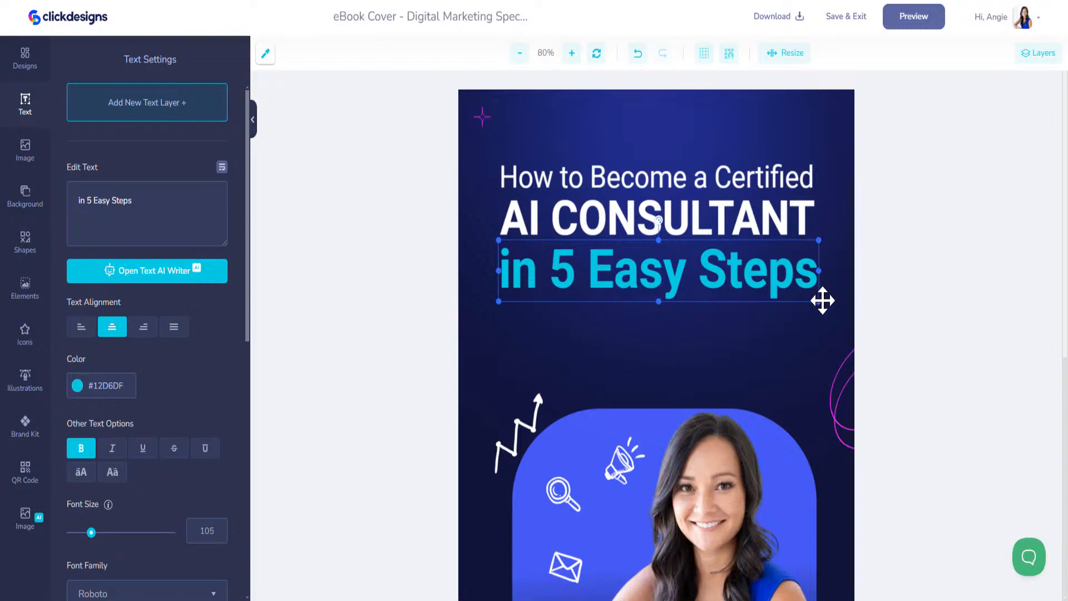
pyautogui.moveTo(818, 303); pyautogui.dragTo(815, 301)
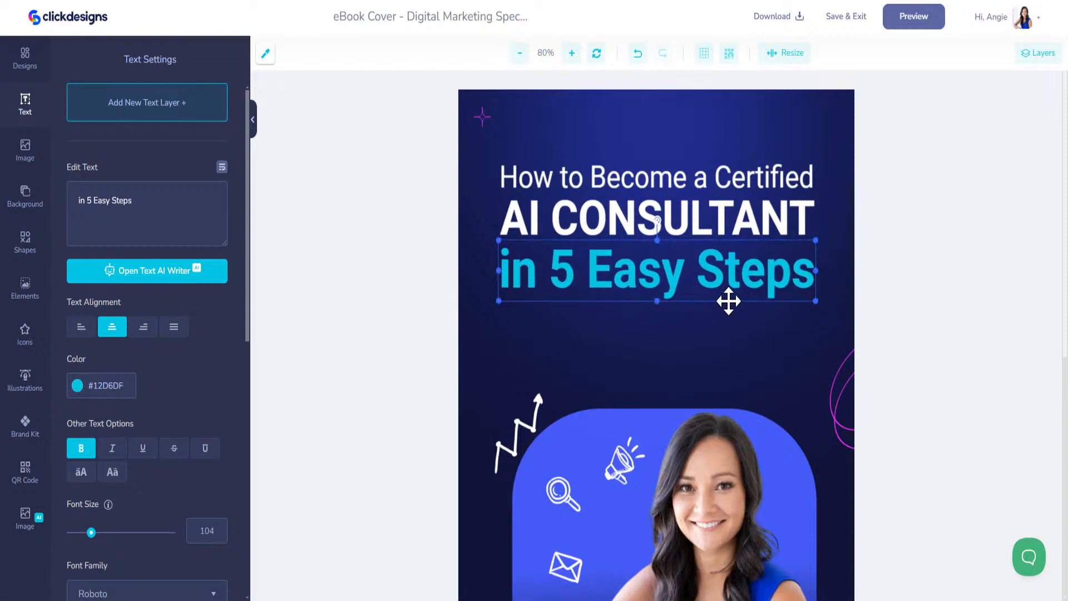
pyautogui.click(644, 223)
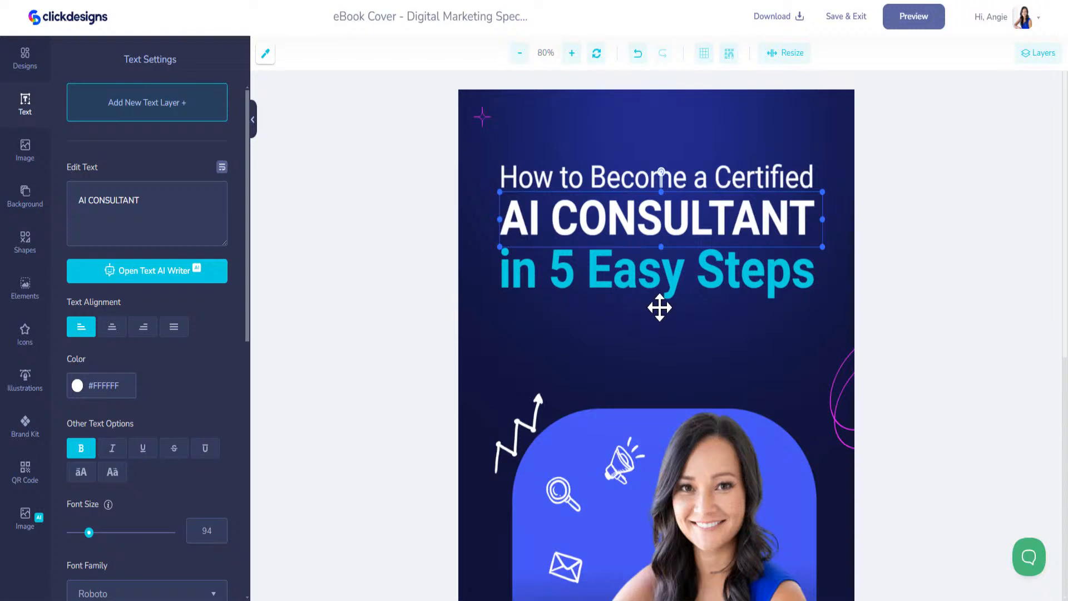
pyautogui.click(852, 20)
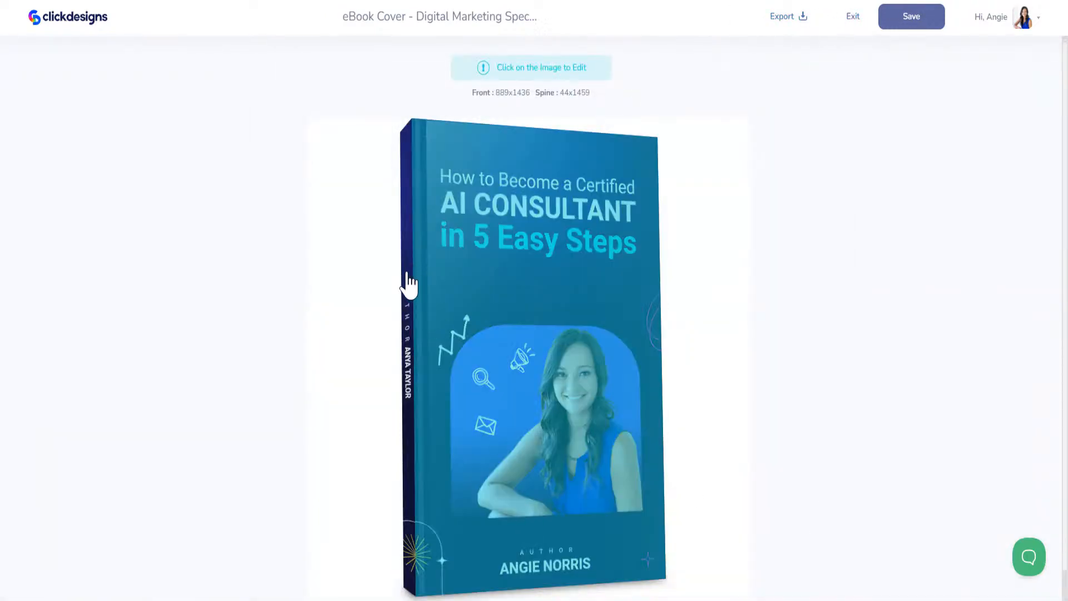
# Change the spine's author text to match the front cover's author name and save
pyautogui.moveTo(384, 277)
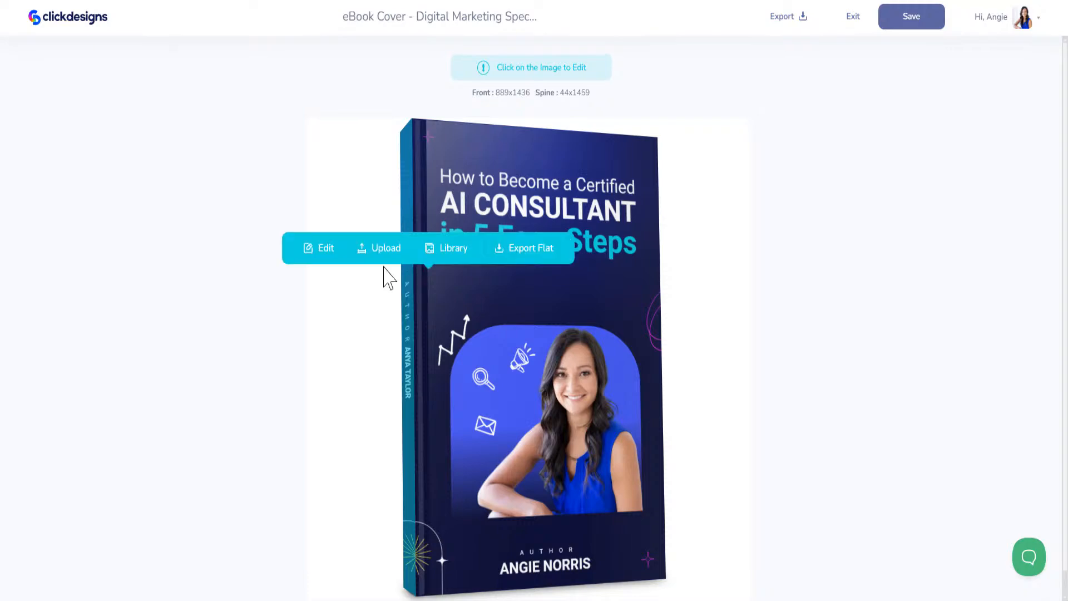
pyautogui.click(329, 259)
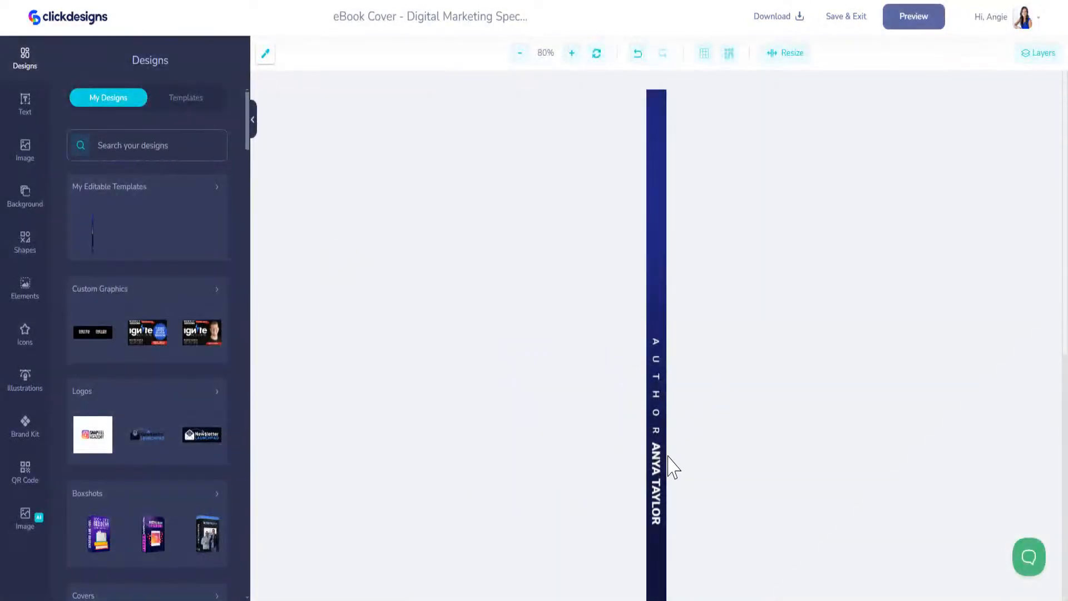
pyautogui.click(658, 461)
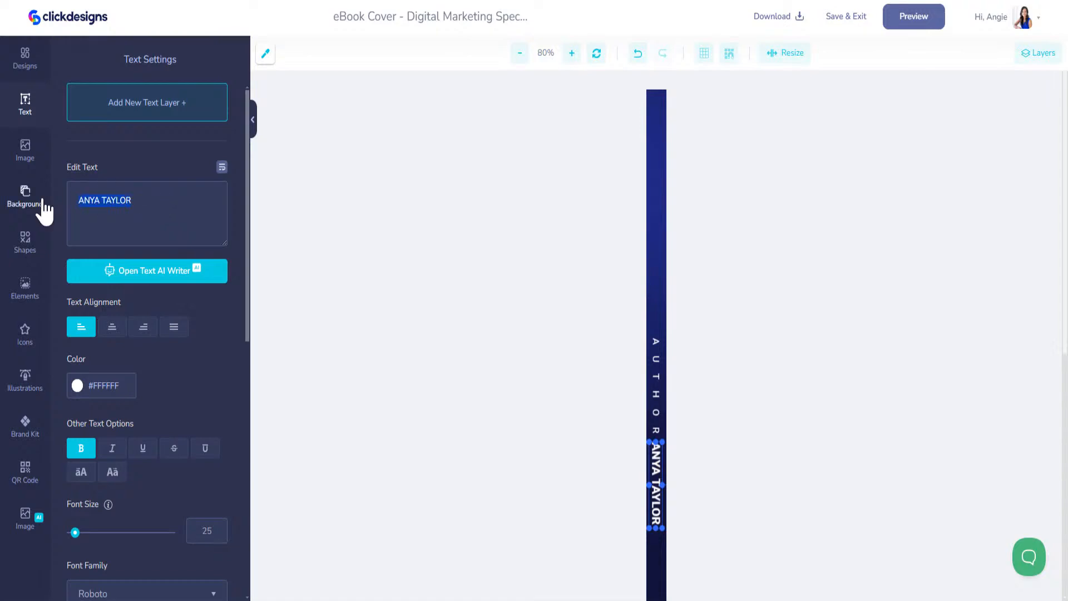
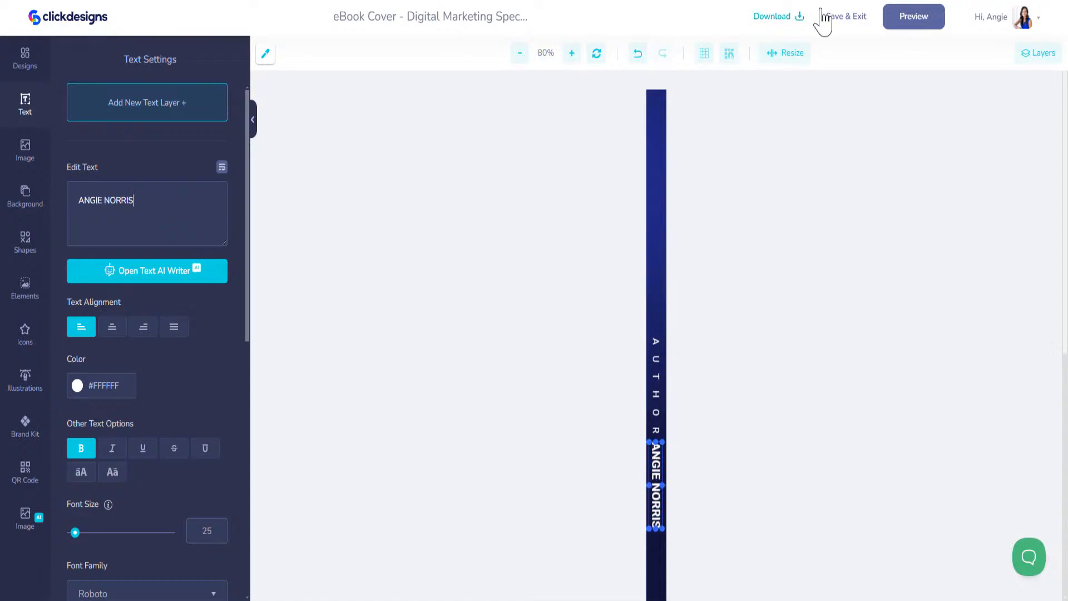
pyautogui.click(852, 19)
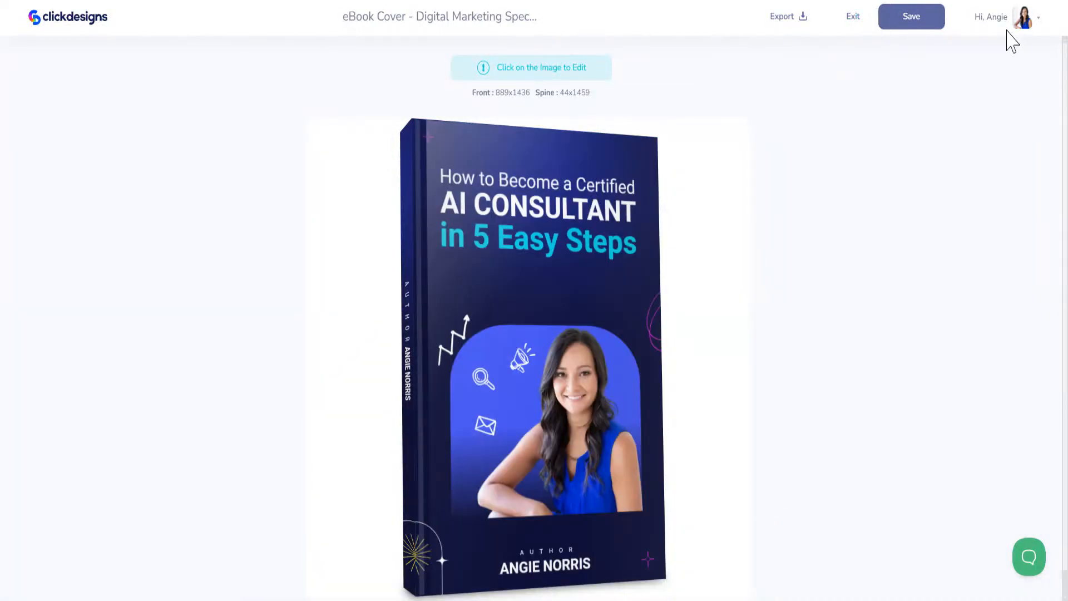
# Save the finished book mockup and search the template library for 'ebook'
pyautogui.click(914, 19)
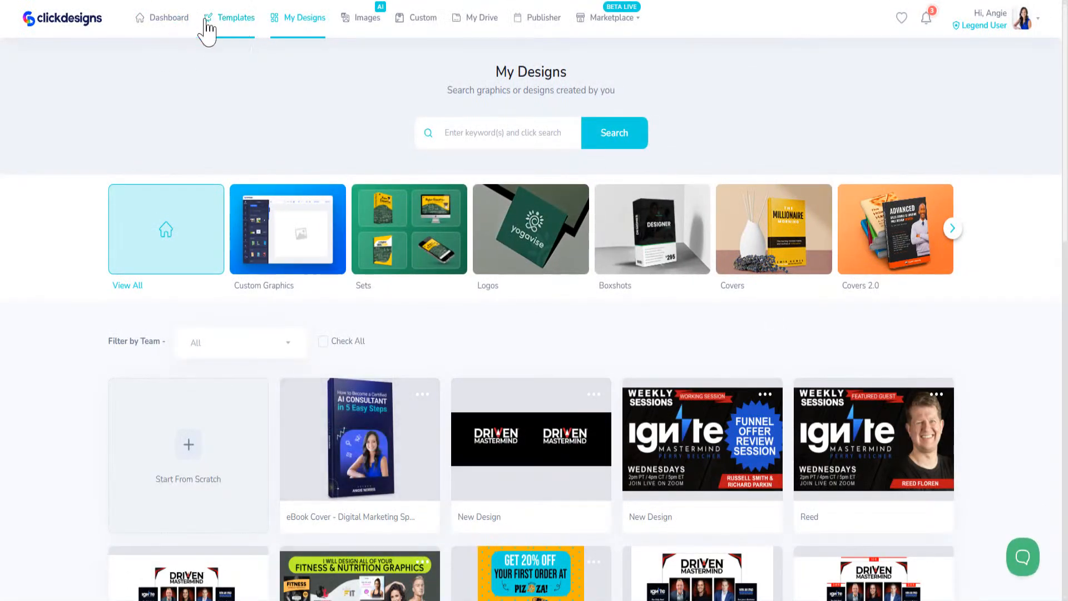
pyautogui.click(236, 18)
pyautogui.click(540, 109)
pyautogui.write('ebook')
pyautogui.press('Return')
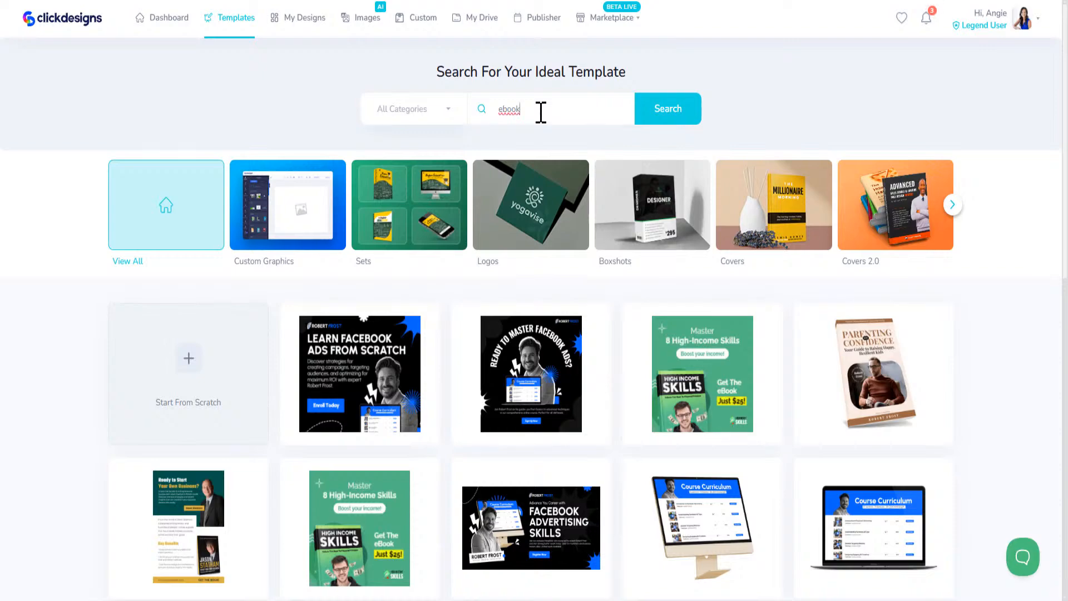
# Browse more ebook results and favourite the PROFESSIONAL COVER DESIGN template
pyautogui.scroll(-5, 677, 384)
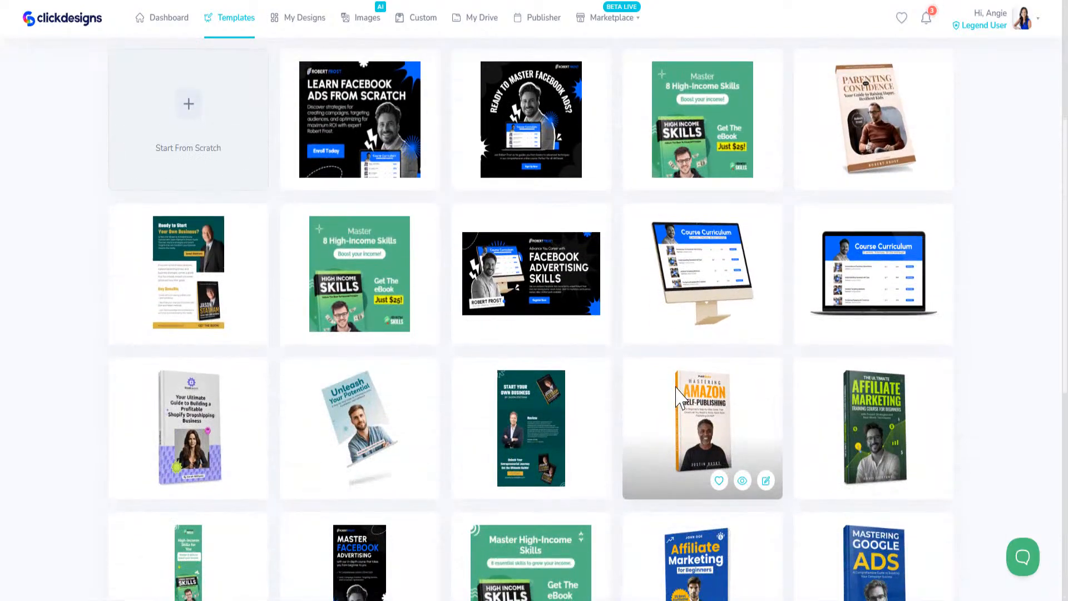
pyautogui.scroll(-7, 589, 469)
pyautogui.moveTo(181, 367)
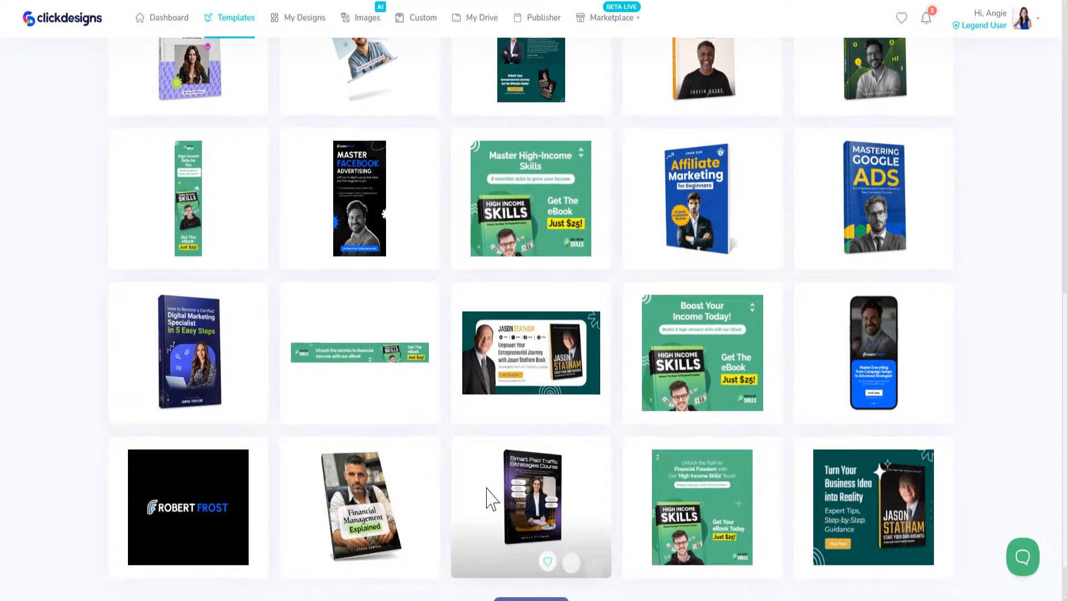
pyautogui.scroll(-1, 489, 496)
pyautogui.click(535, 560)
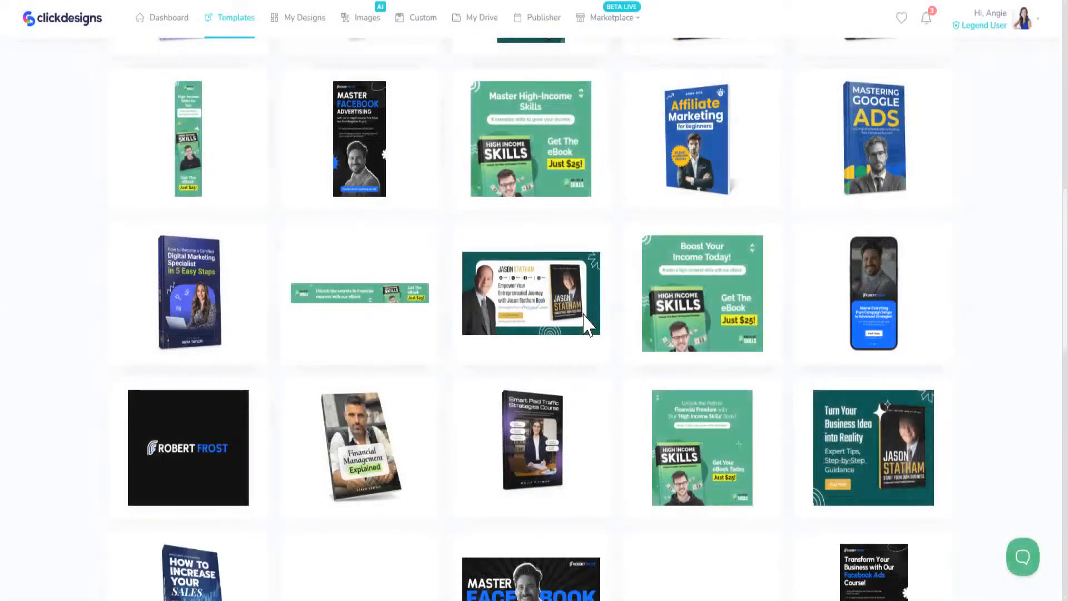
pyautogui.scroll(-4, 584, 362)
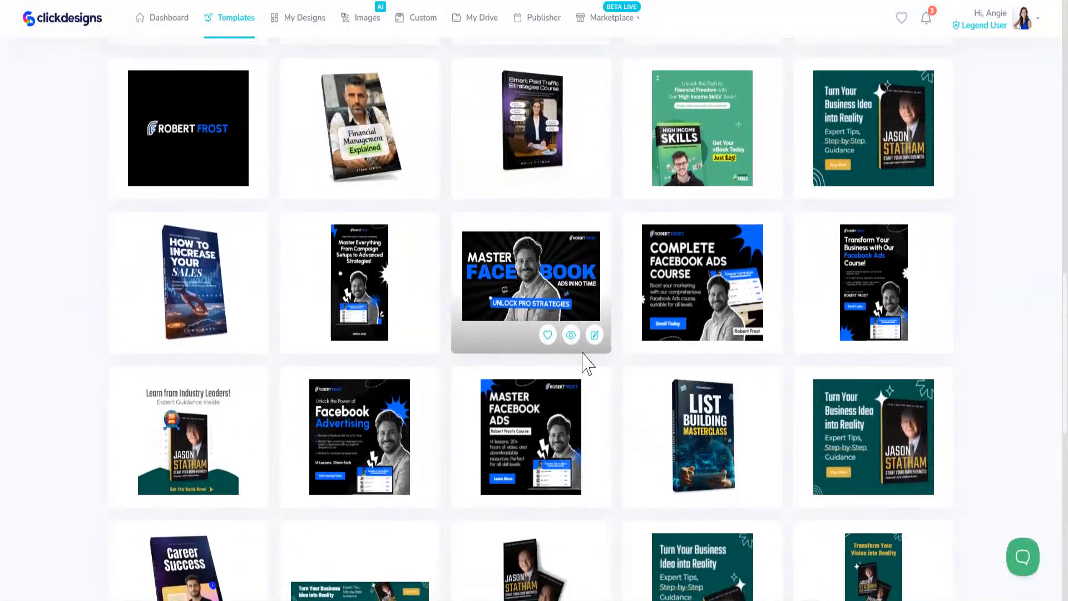
pyautogui.scroll(-6, 586, 363)
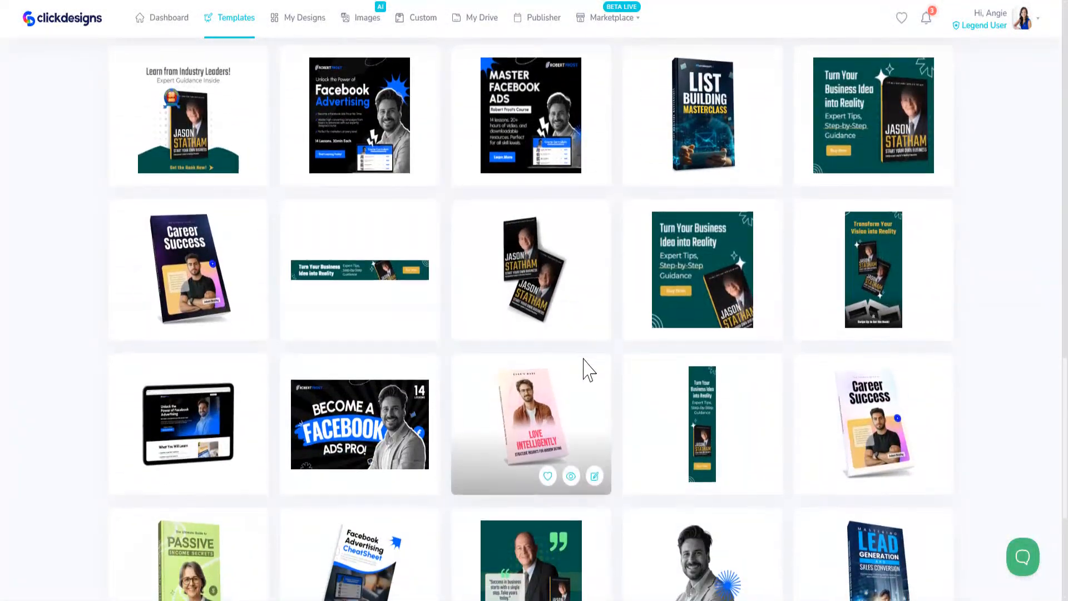
pyautogui.scroll(-5, 585, 367)
pyautogui.click(532, 556)
pyautogui.scroll(-6, 596, 450)
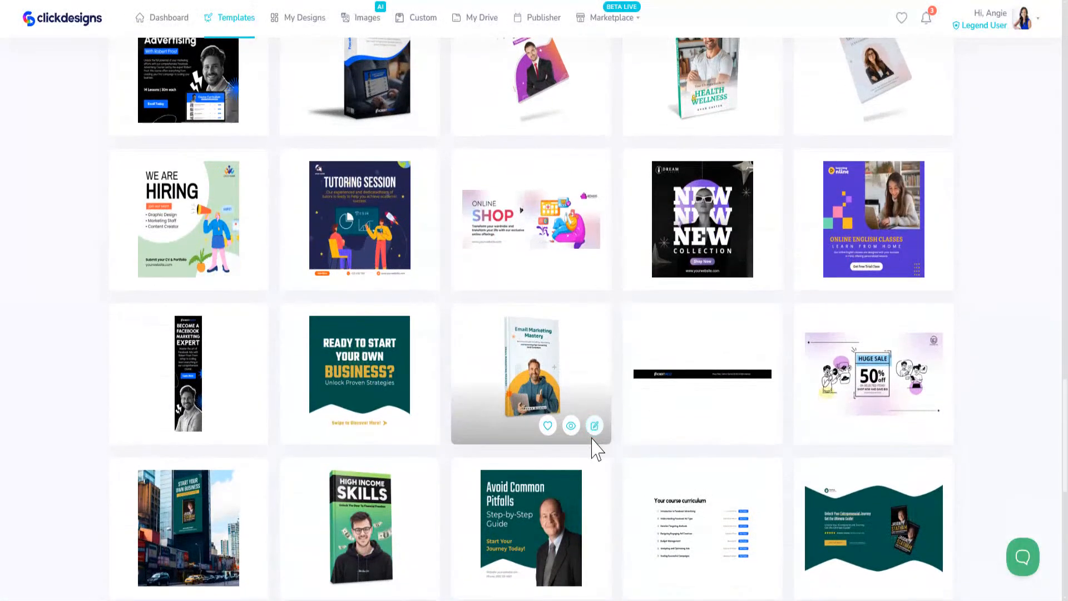
pyautogui.scroll(-5, 601, 450)
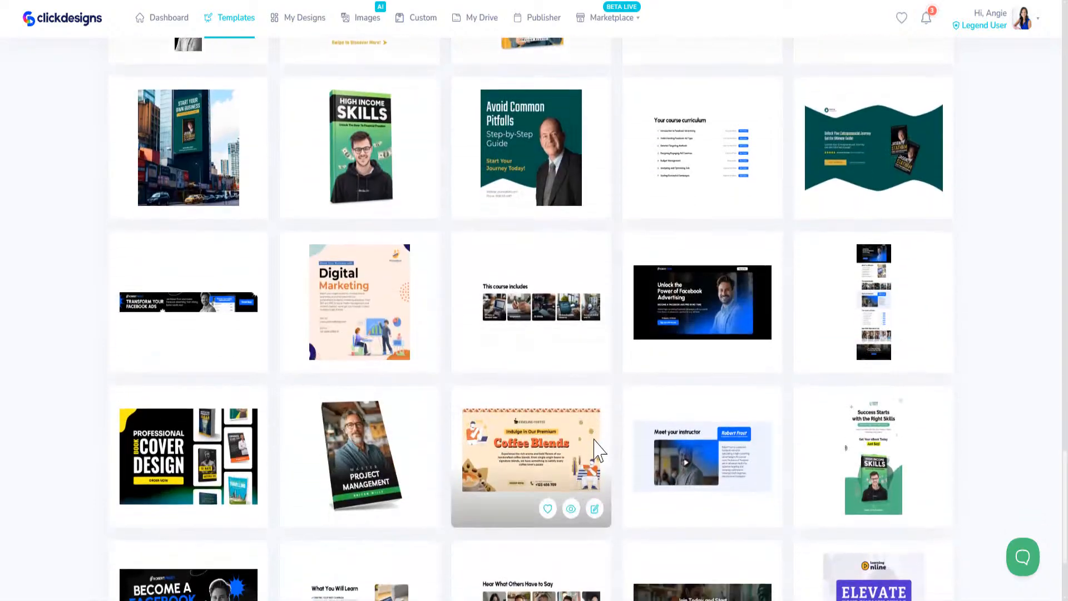
pyautogui.scroll(-3, 600, 457)
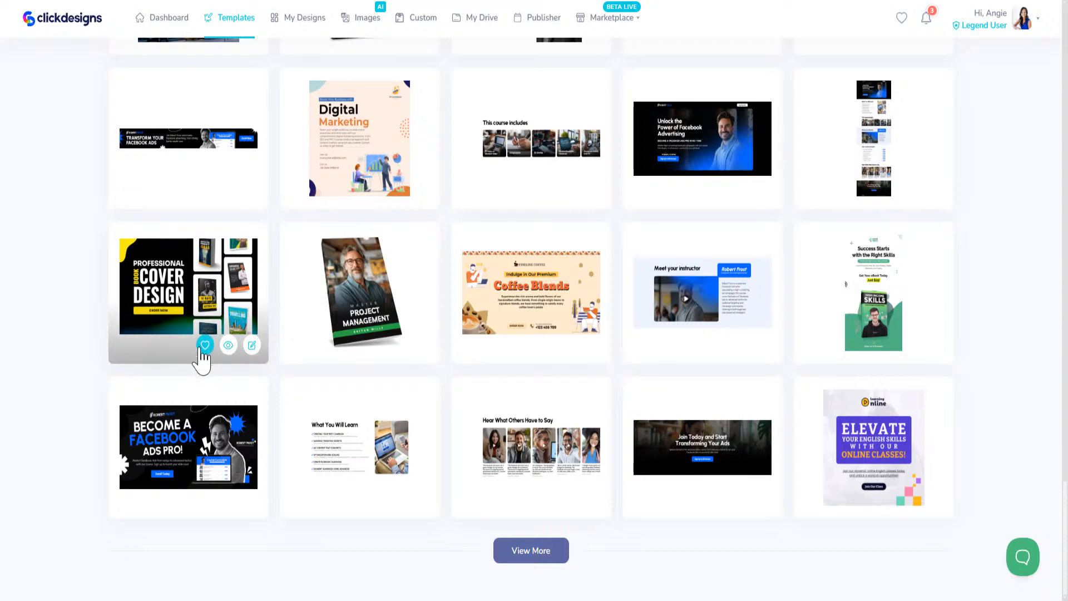
pyautogui.click(205, 345)
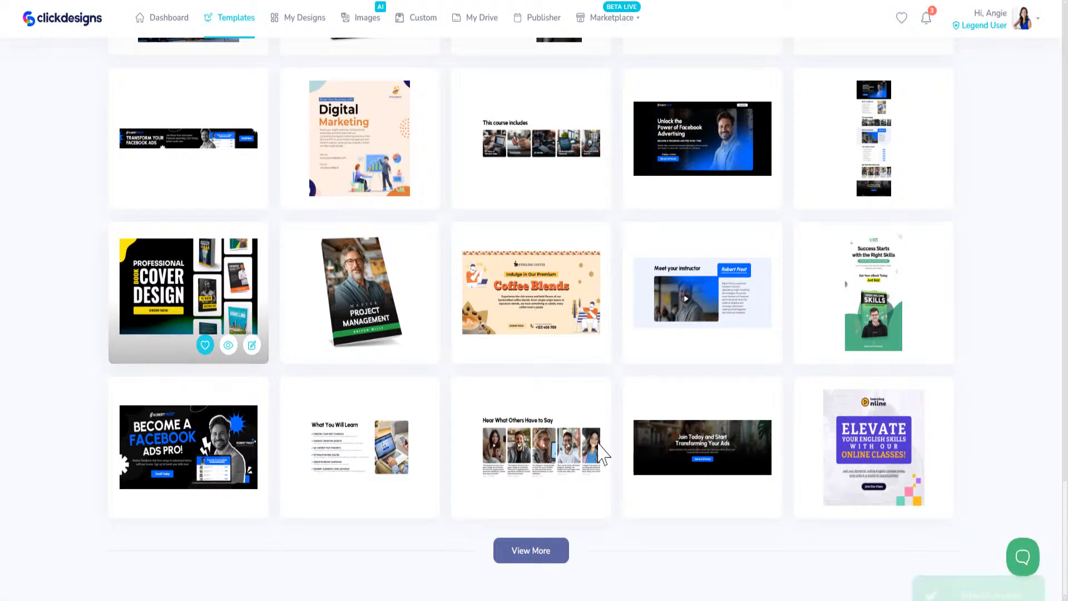
# Load further results, then scroll back up to the green High-Income Skills ad template
pyautogui.click(532, 562)
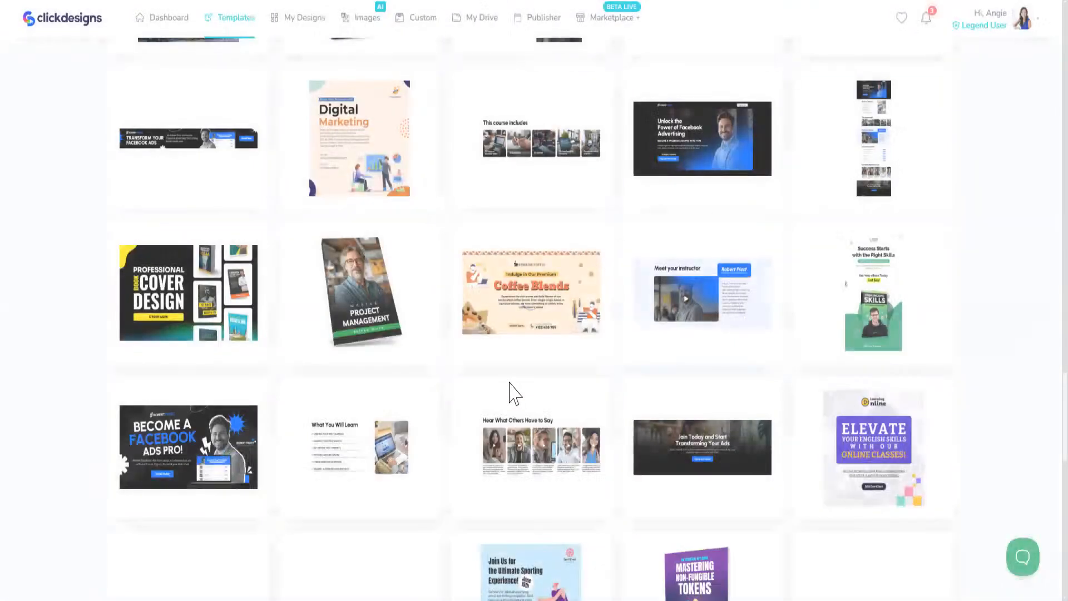
pyautogui.scroll(-7, 508, 388)
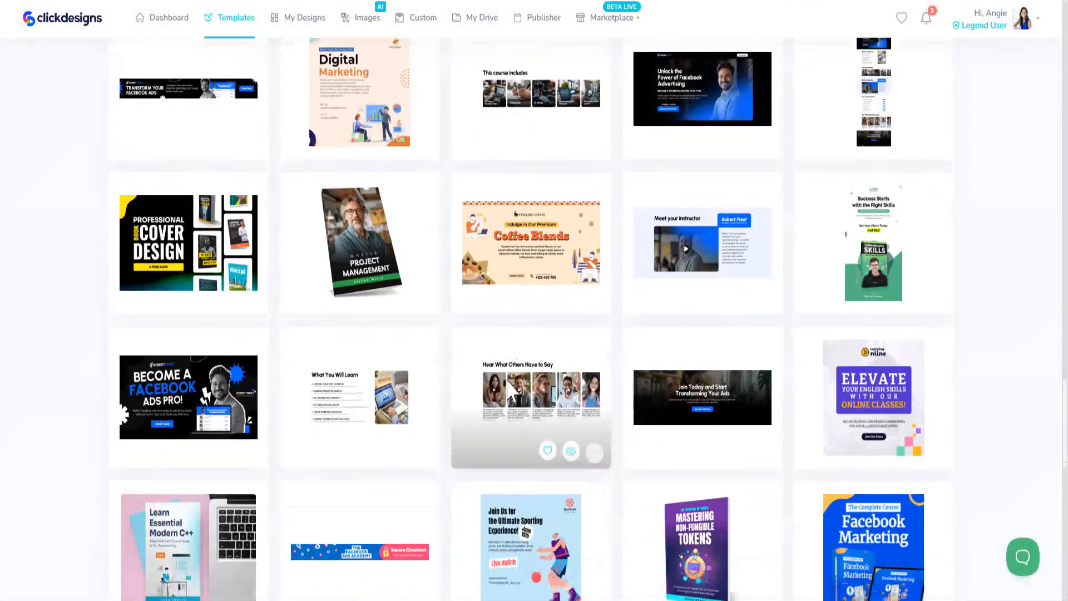
pyautogui.scroll(-6, 568, 419)
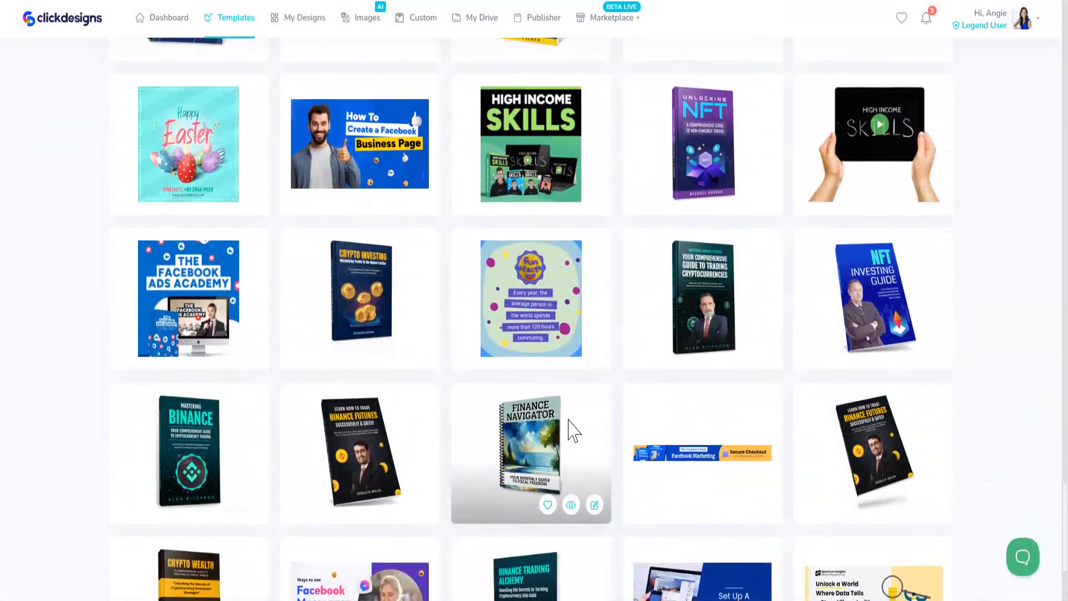
pyautogui.scroll(-3, 559, 445)
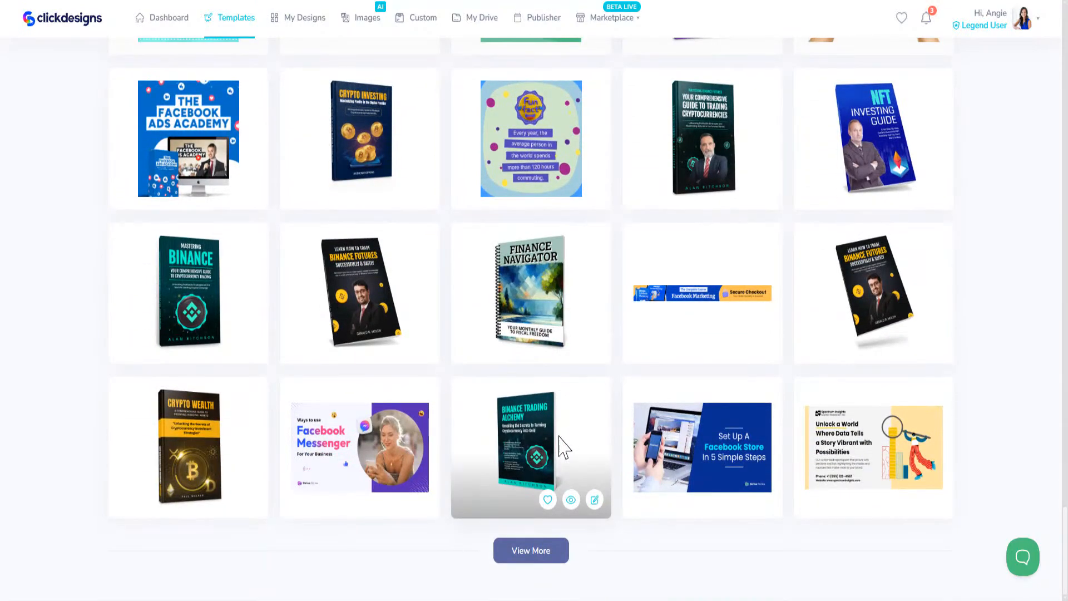
pyautogui.scroll(15, 562, 445)
pyautogui.scroll(20, 579, 529)
pyautogui.scroll(10, 585, 551)
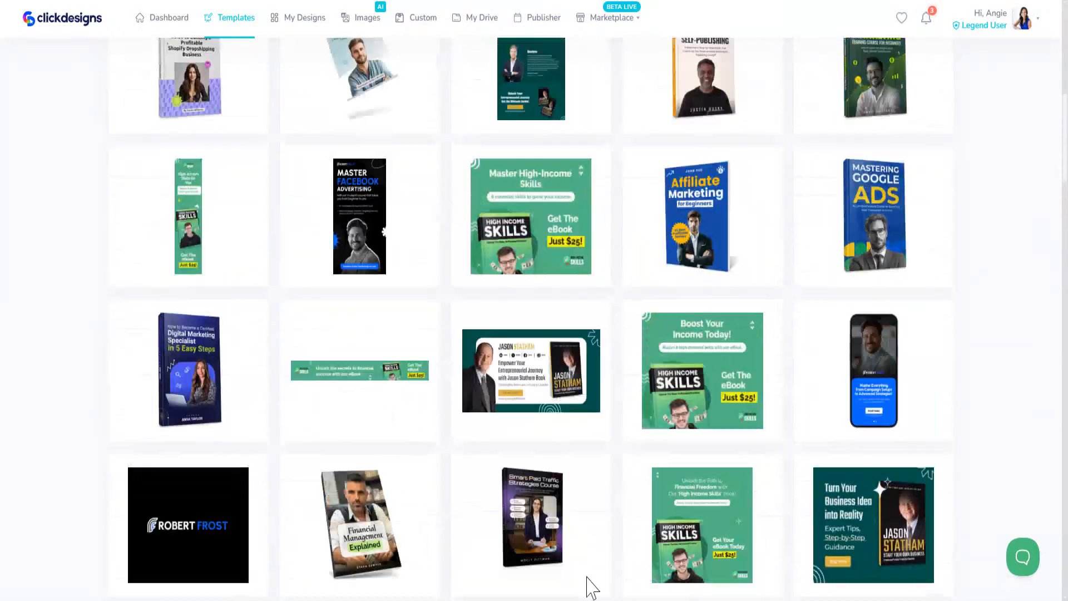
pyautogui.scroll(10, 591, 588)
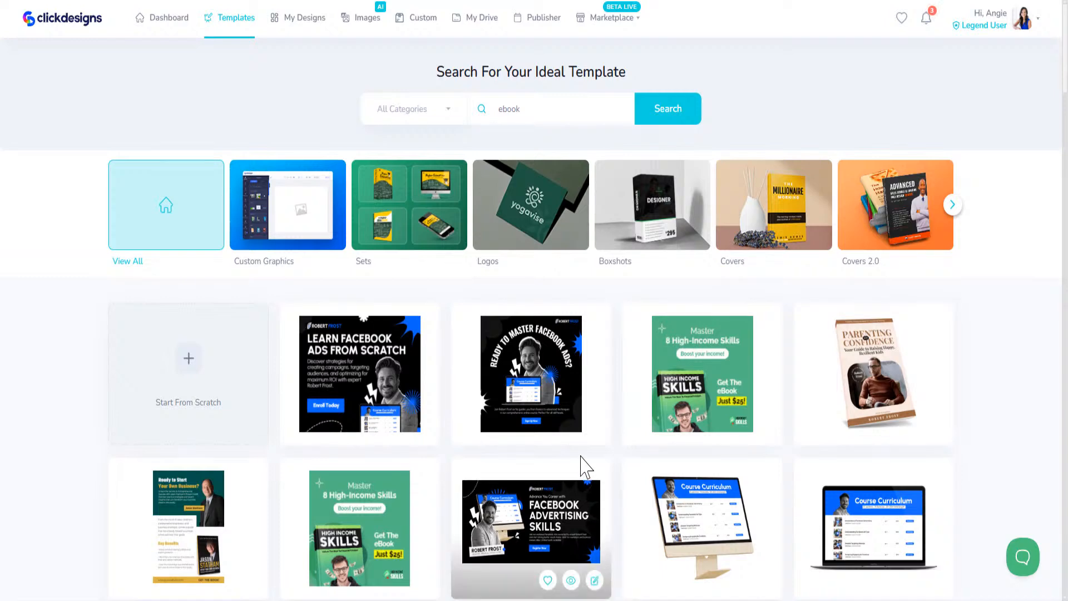
pyautogui.moveTo(596, 425)
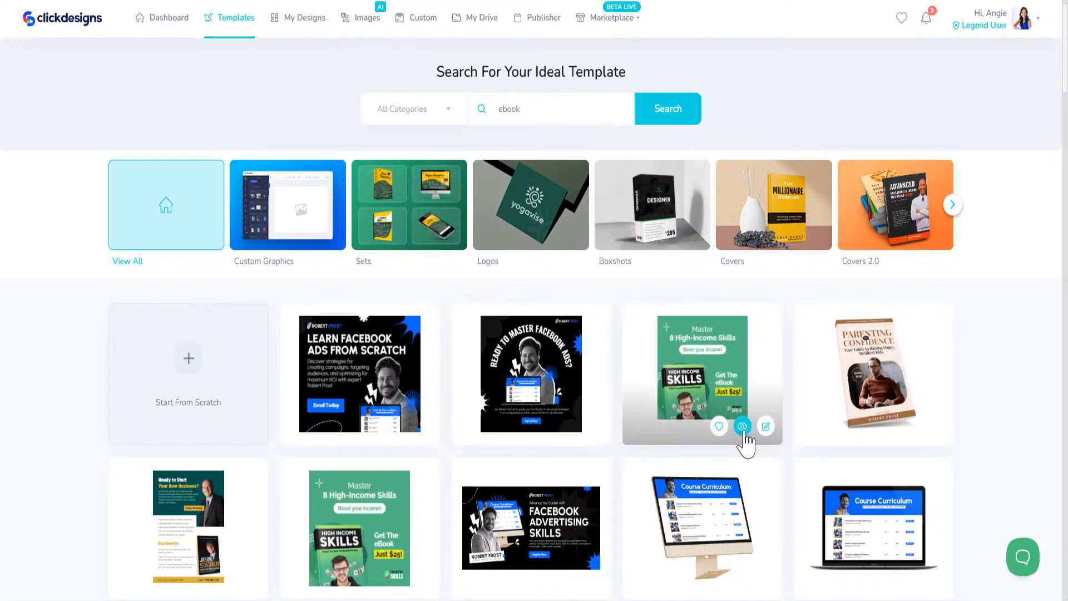
# Delete the ad's original book mockup and place the AI Consultant book at lower left
pyautogui.click(765, 428)
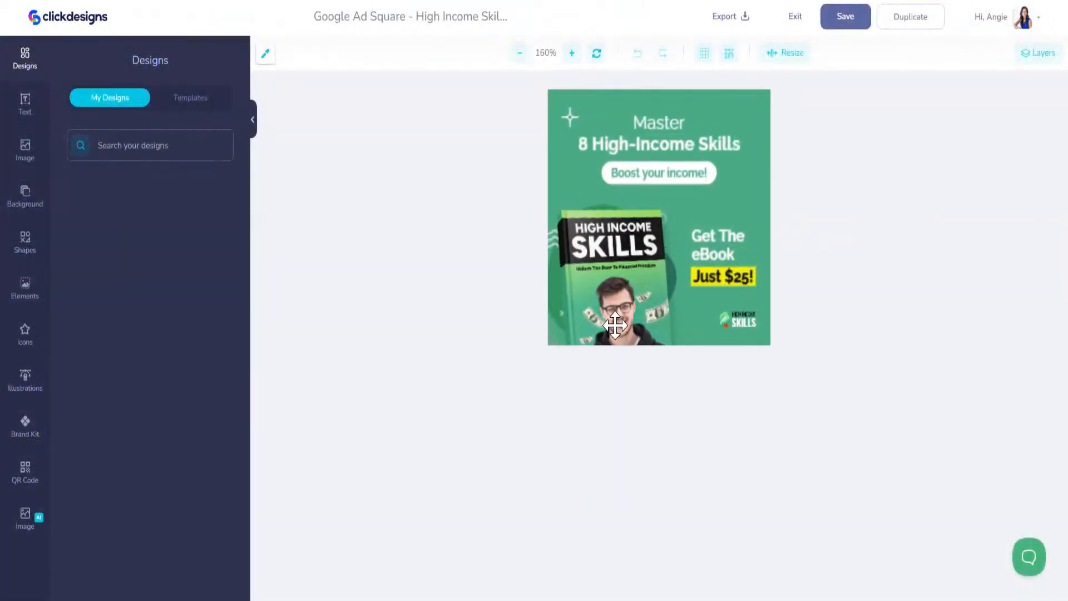
pyautogui.click(593, 264)
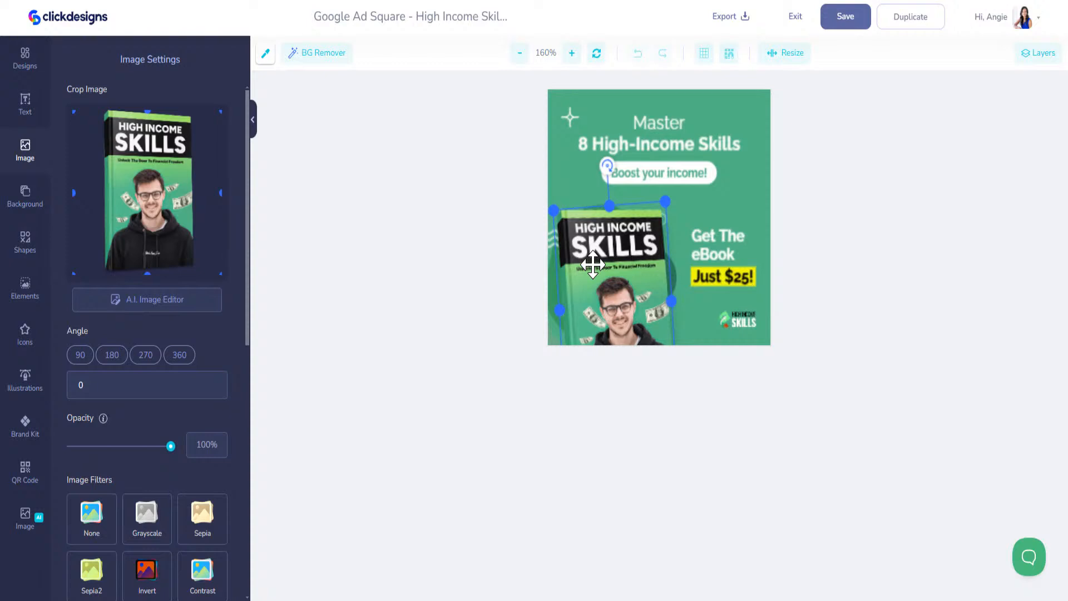
pyautogui.press('Delete')
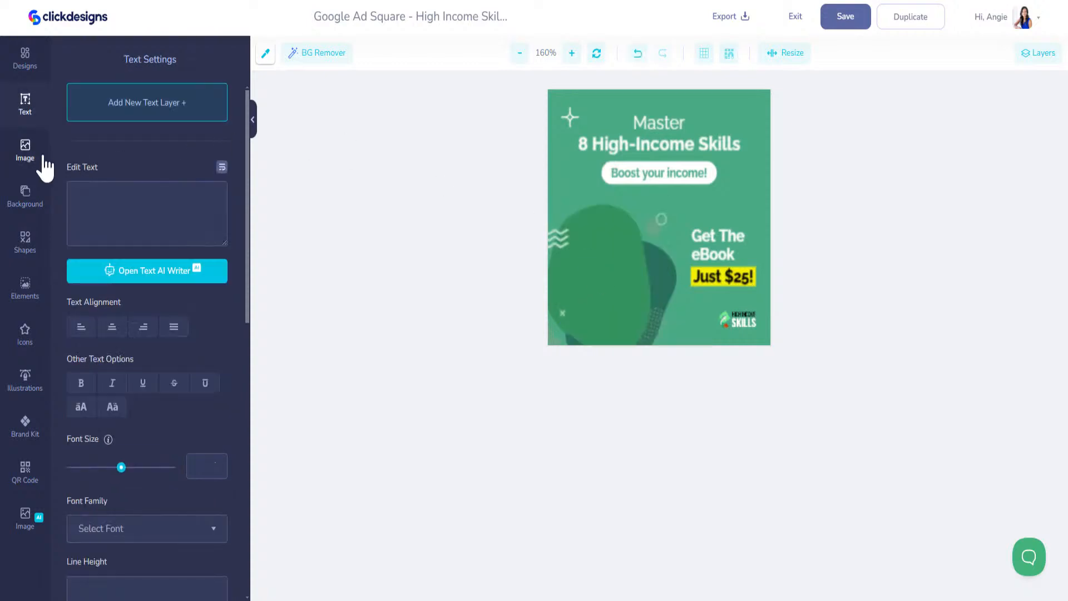
pyautogui.click(24, 64)
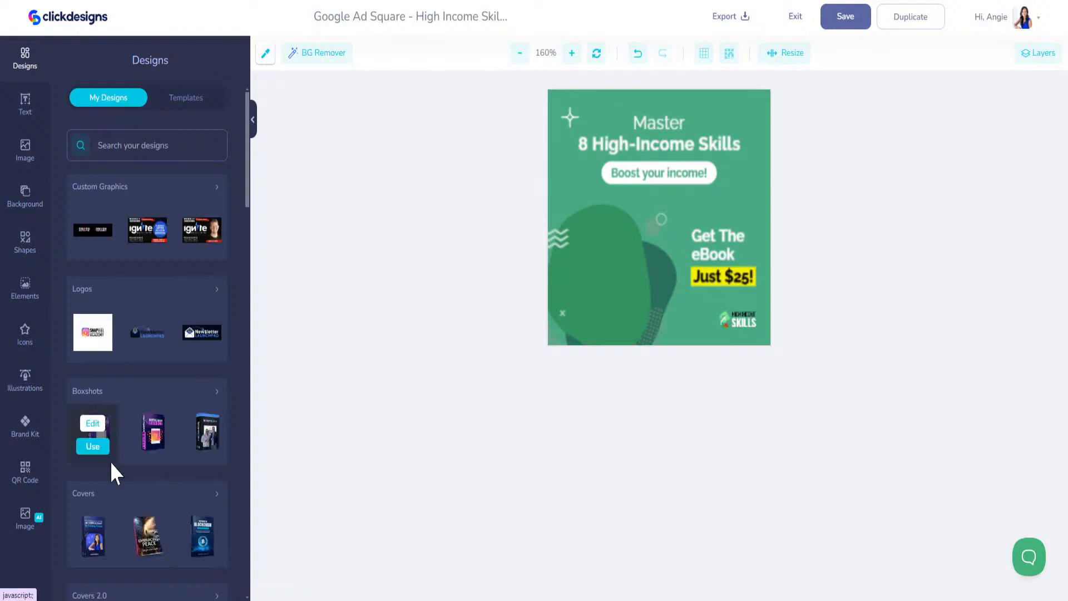
pyautogui.click(93, 550)
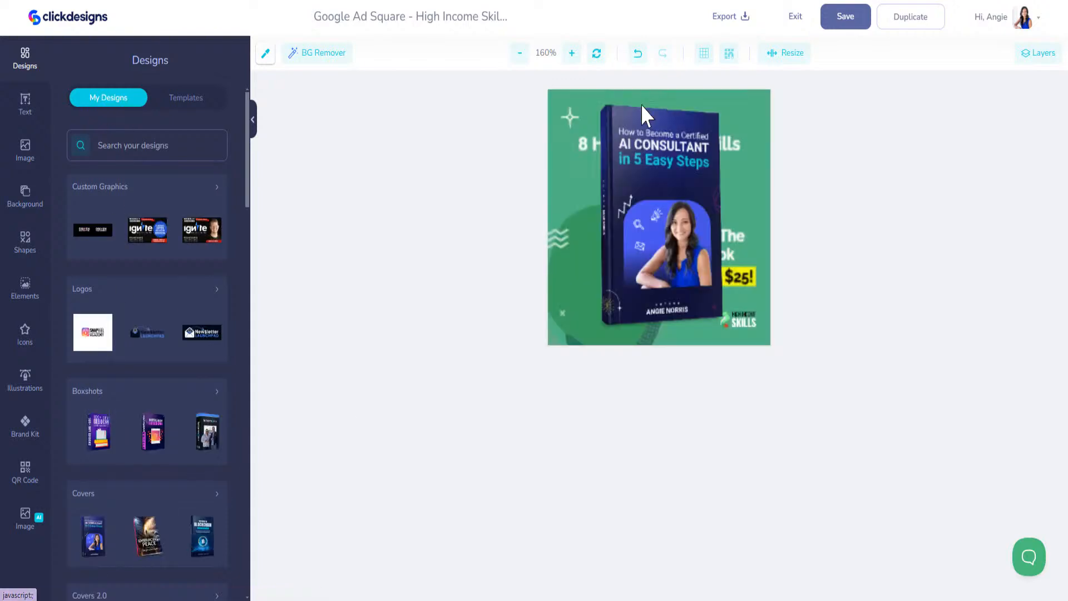
pyautogui.moveTo(640, 179); pyautogui.dragTo(587, 295)
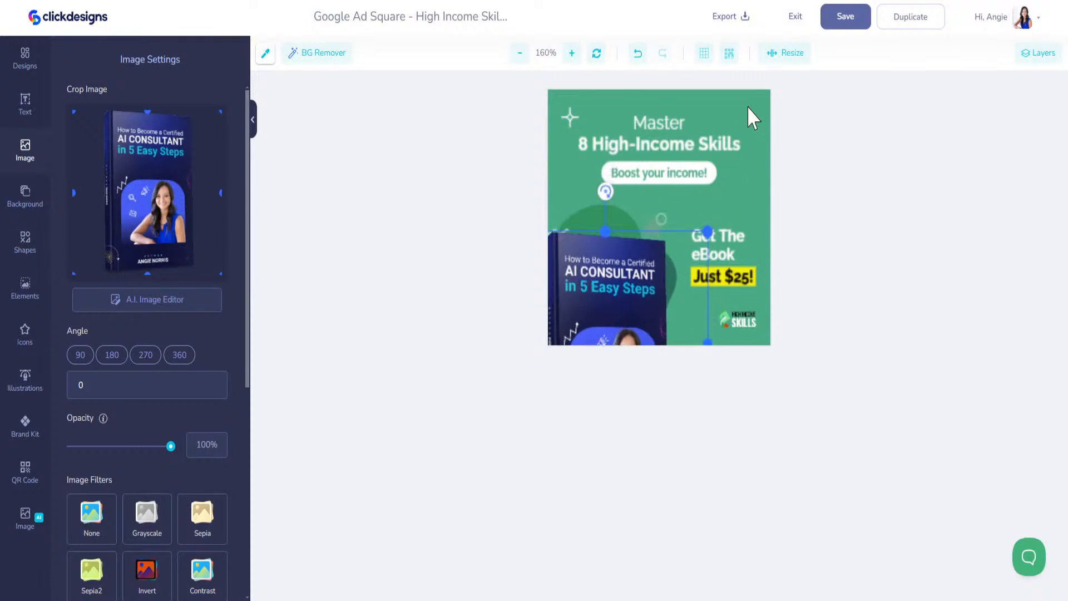
pyautogui.click(752, 118)
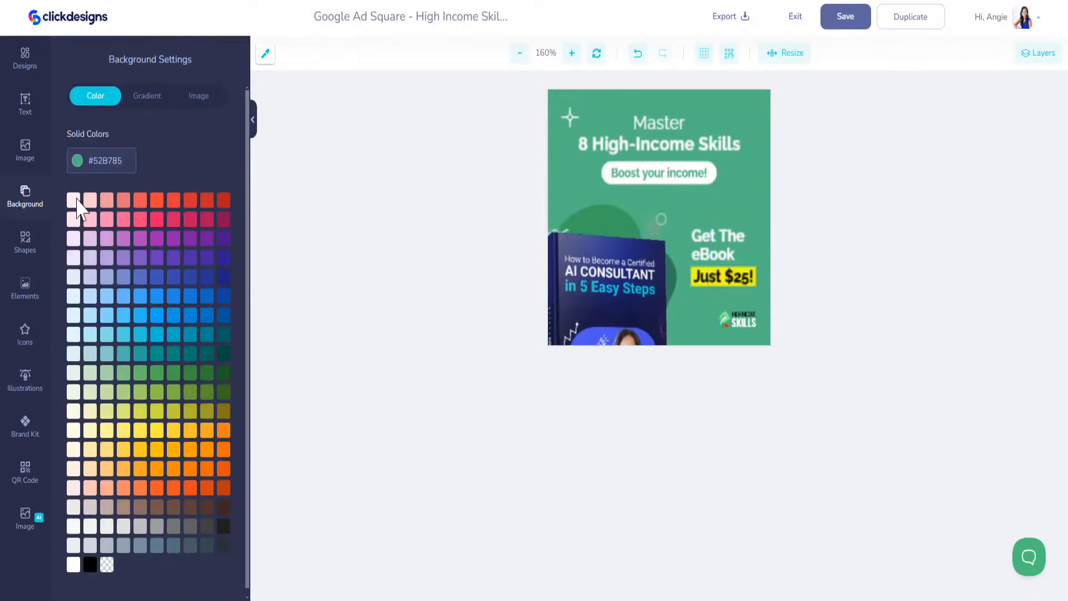
# Eyedrop the navy from the book cover and paste it as the ad background colour
pyautogui.click(78, 161)
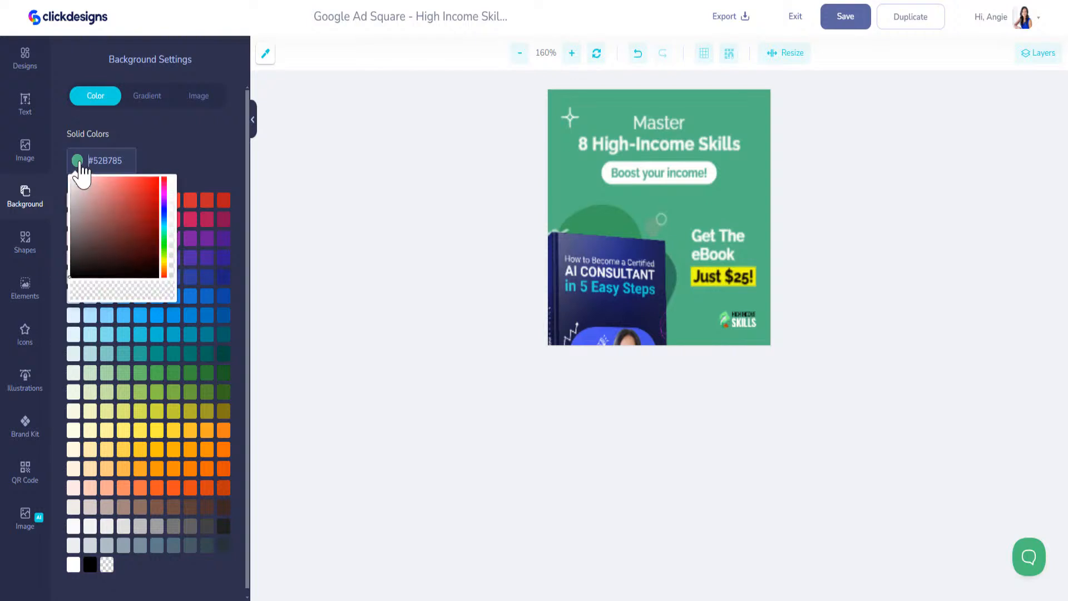
pyautogui.click(268, 72)
pyautogui.click(264, 53)
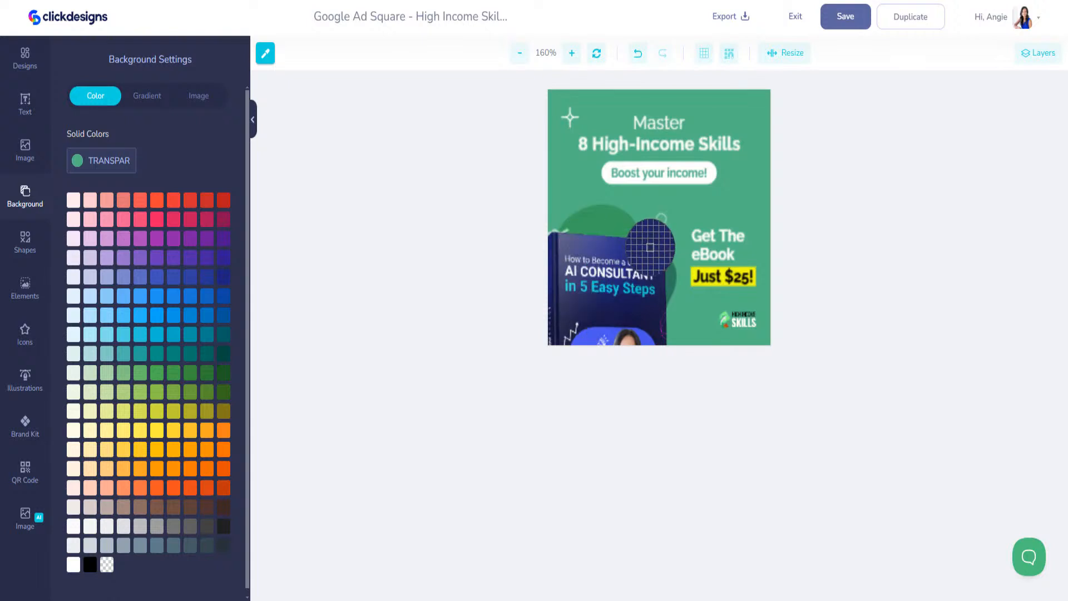
pyautogui.click(588, 333)
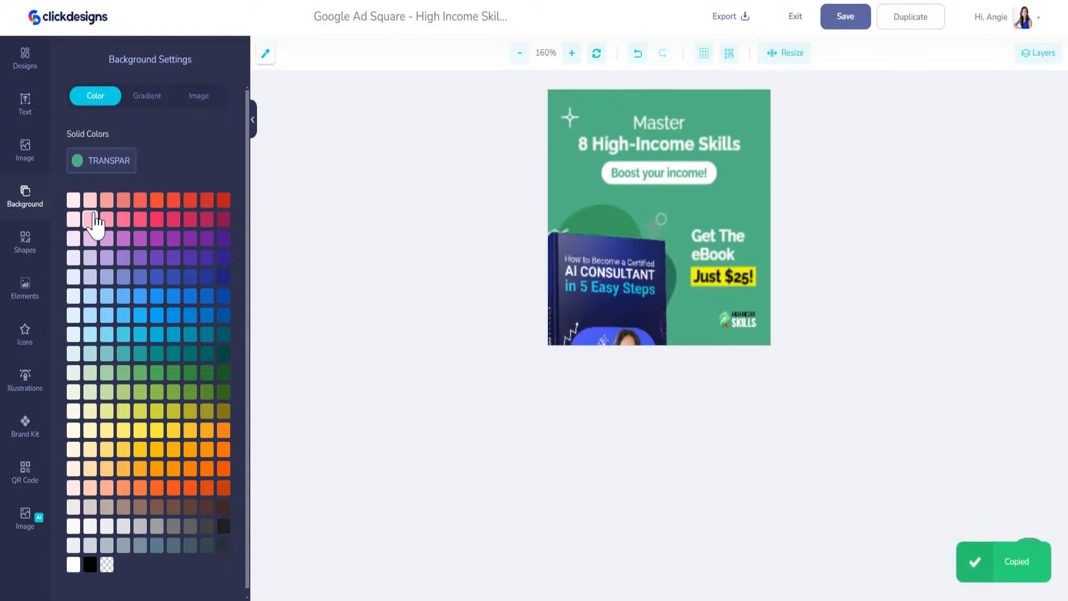
pyautogui.click(113, 164)
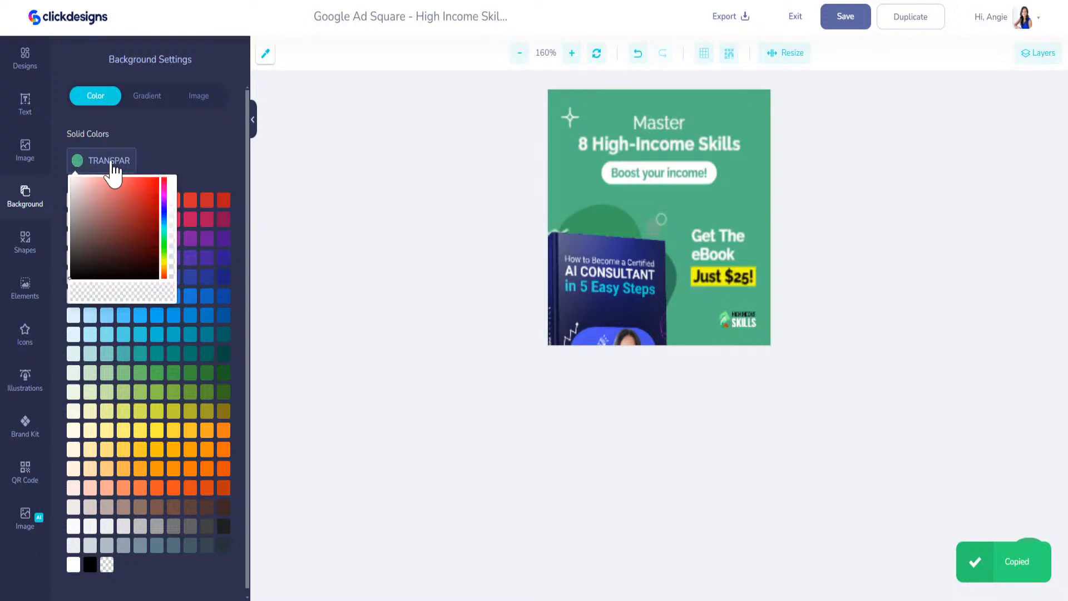
pyautogui.moveTo(89, 162); pyautogui.dragTo(260, 156)
pyautogui.hotkey('ctrl', 'v')
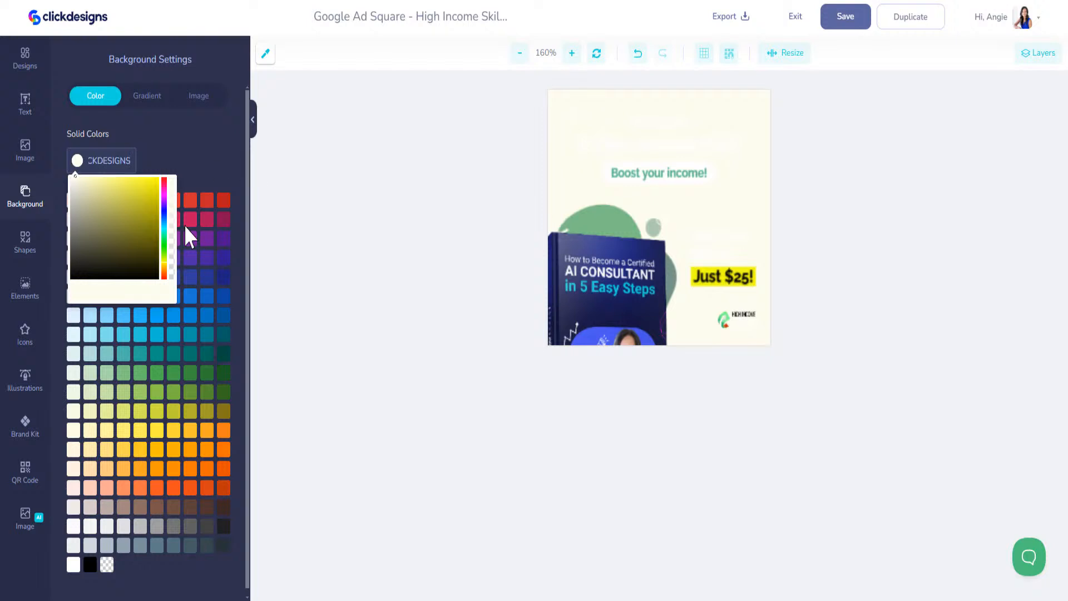
pyautogui.click(184, 152)
# Reapply navy #191C4F as the background, then shift the book up and right
pyautogui.click(639, 121)
pyautogui.click(477, 115)
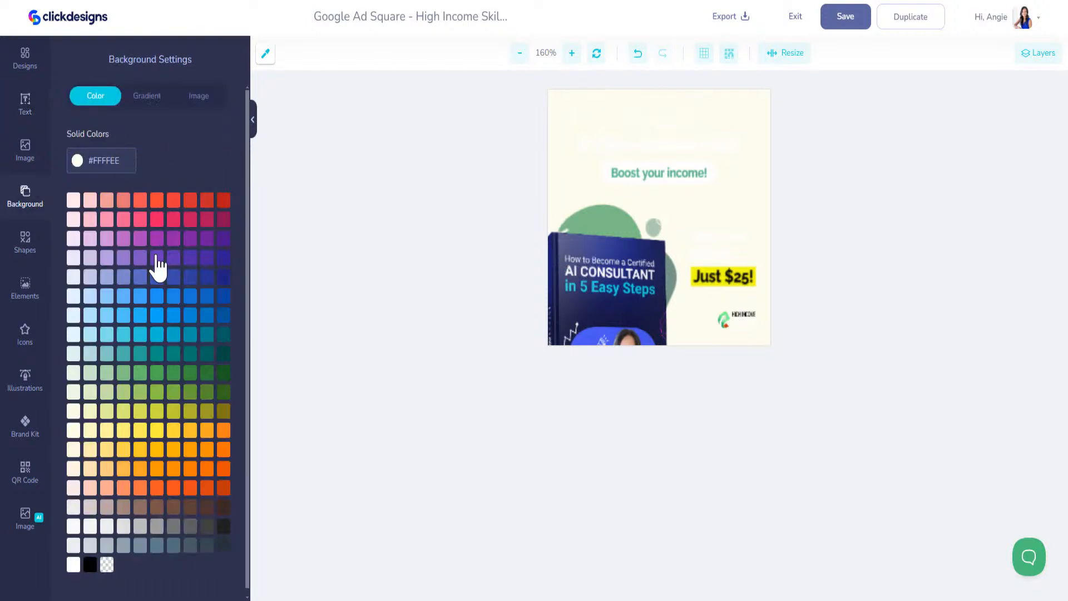
pyautogui.click(266, 54)
pyautogui.click(612, 300)
pyautogui.click(126, 163)
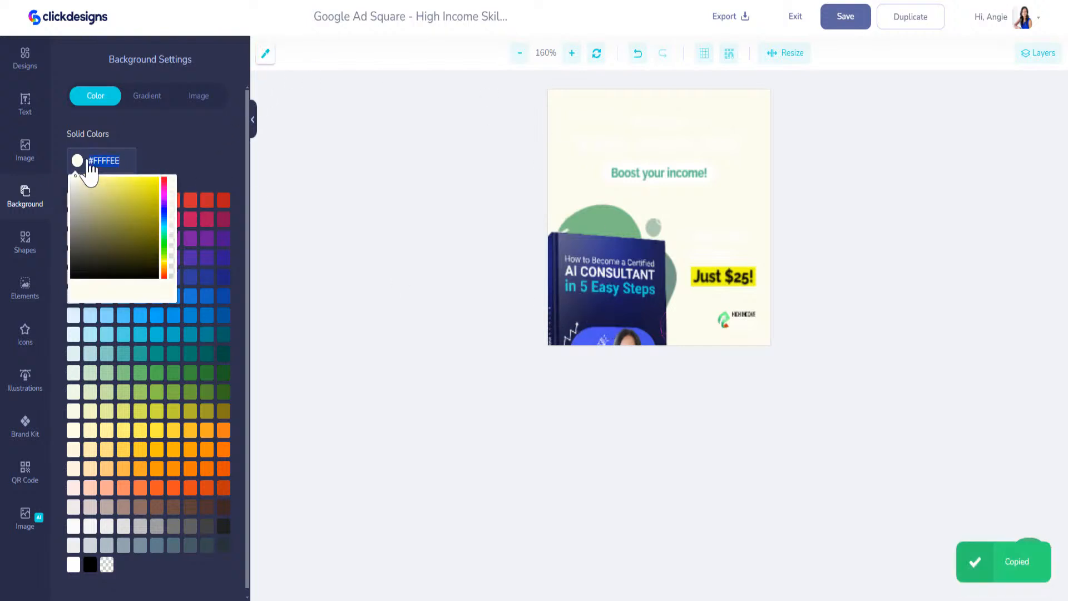
pyautogui.hotkey('ctrl', 'v')
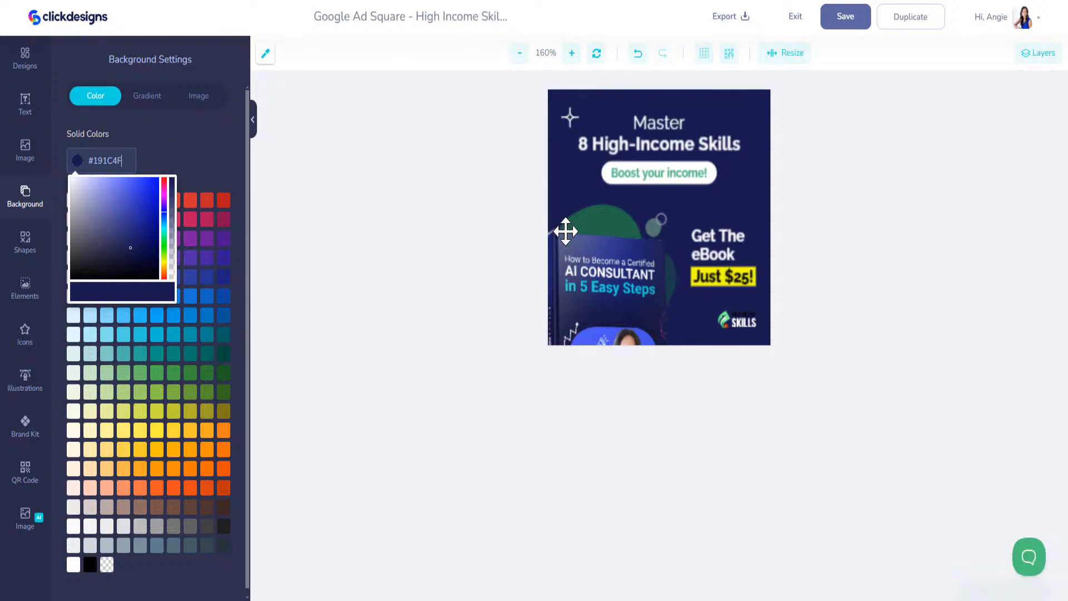
pyautogui.moveTo(612, 278); pyautogui.dragTo(684, 207)
# Select the green shape, eyedrop blue #4854E4 from the book, and paste it into its first three colours
pyautogui.click(563, 282)
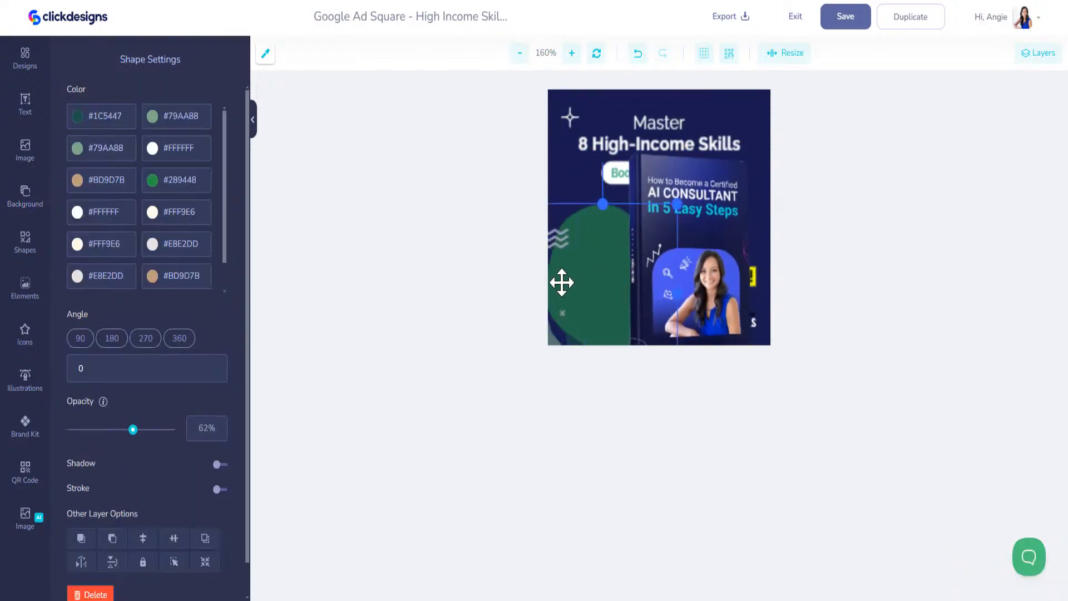
pyautogui.click(266, 54)
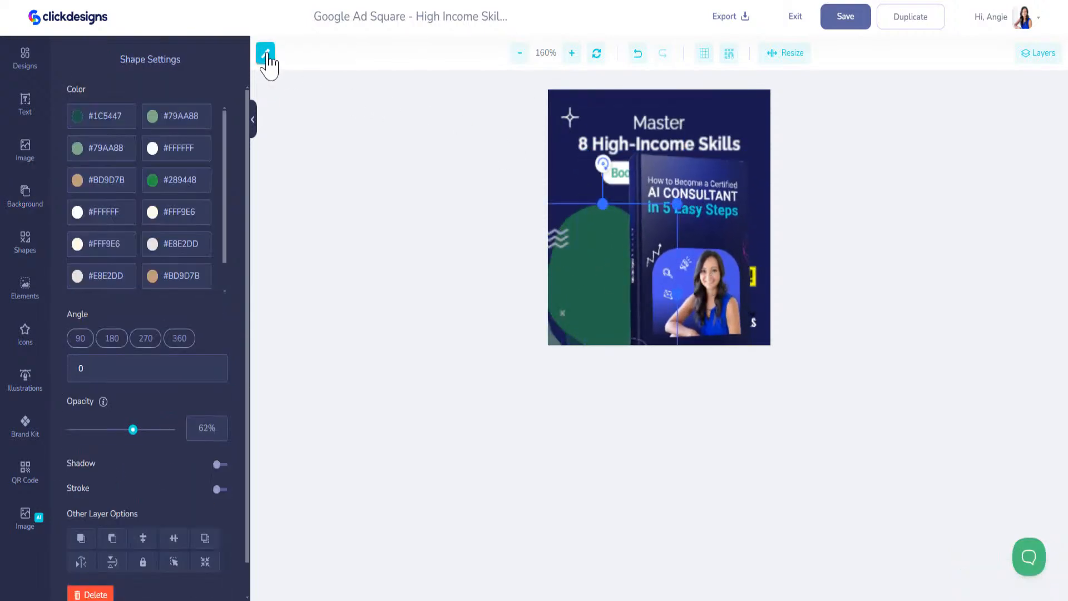
pyautogui.click(668, 270)
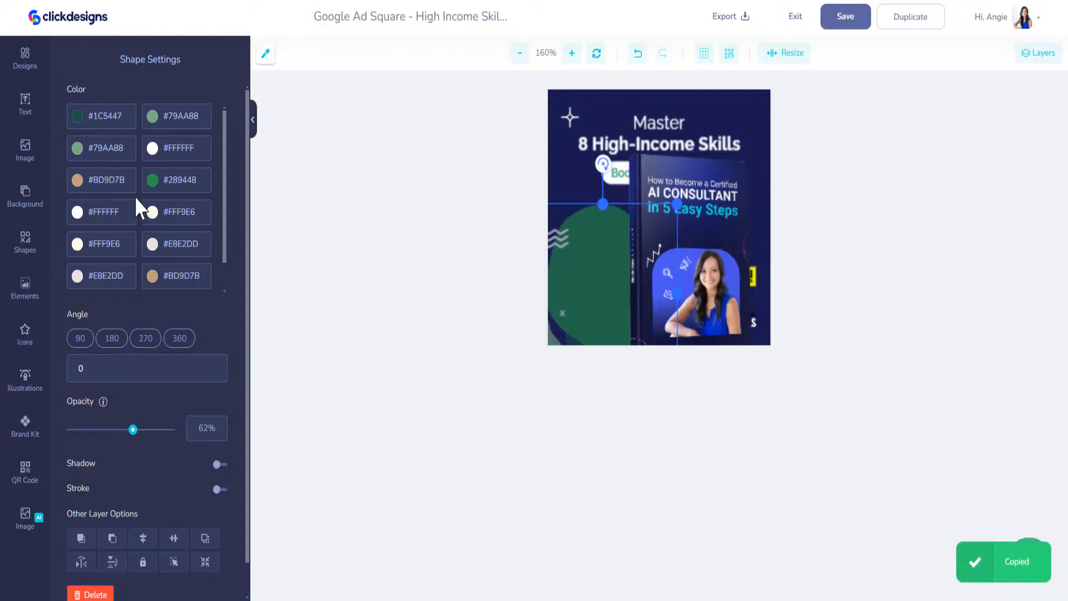
pyautogui.click(120, 125)
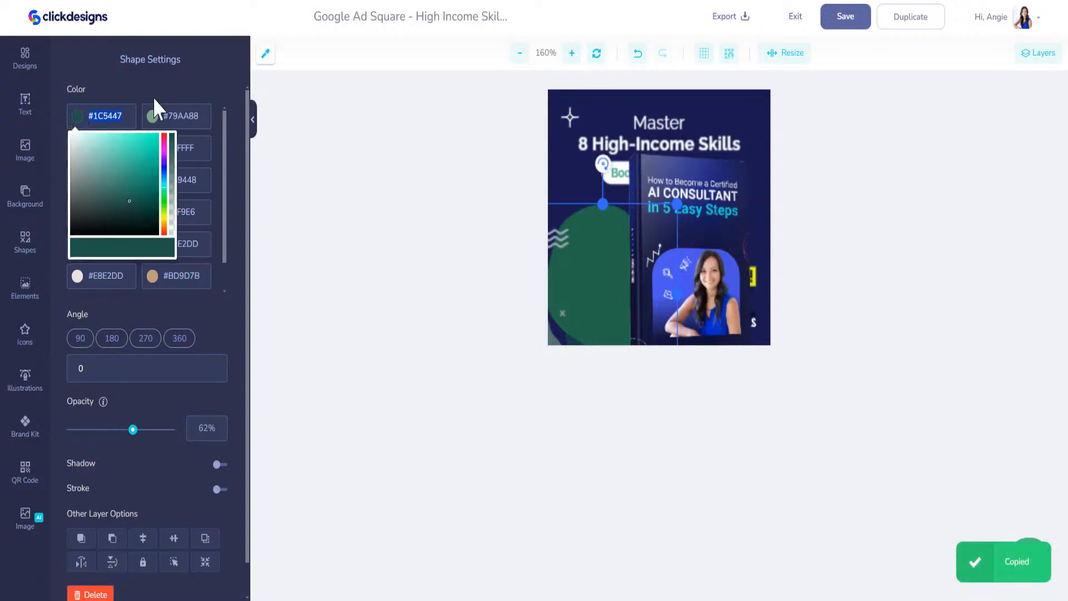
pyautogui.hotkey('ctrl', 'v')
pyautogui.click(192, 118)
pyautogui.hotkey('ctrl', 'v')
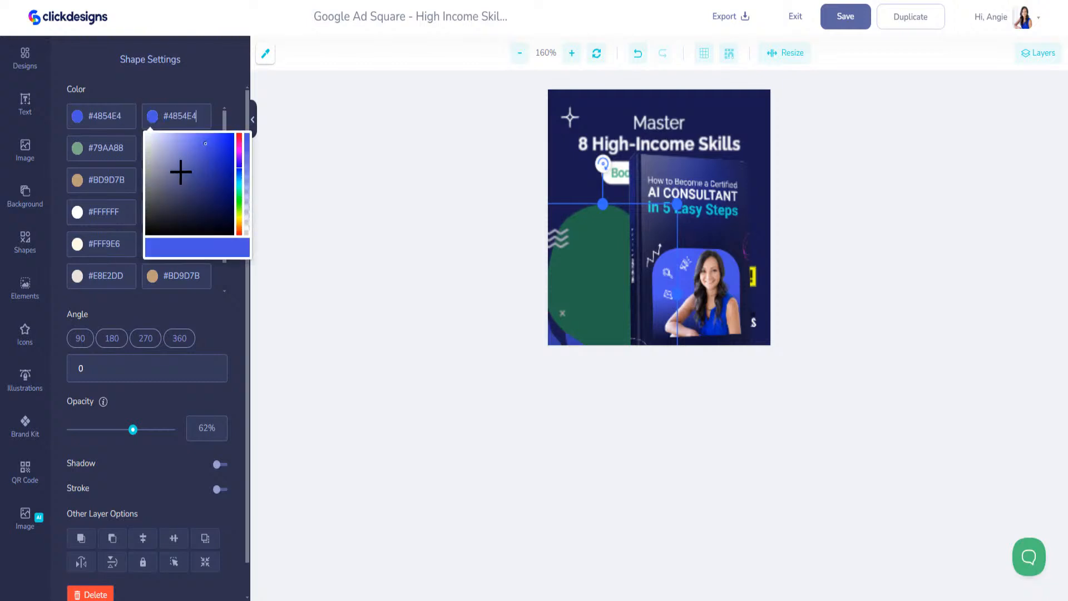
pyautogui.click(126, 157)
pyautogui.hotkey('ctrl', 'v')
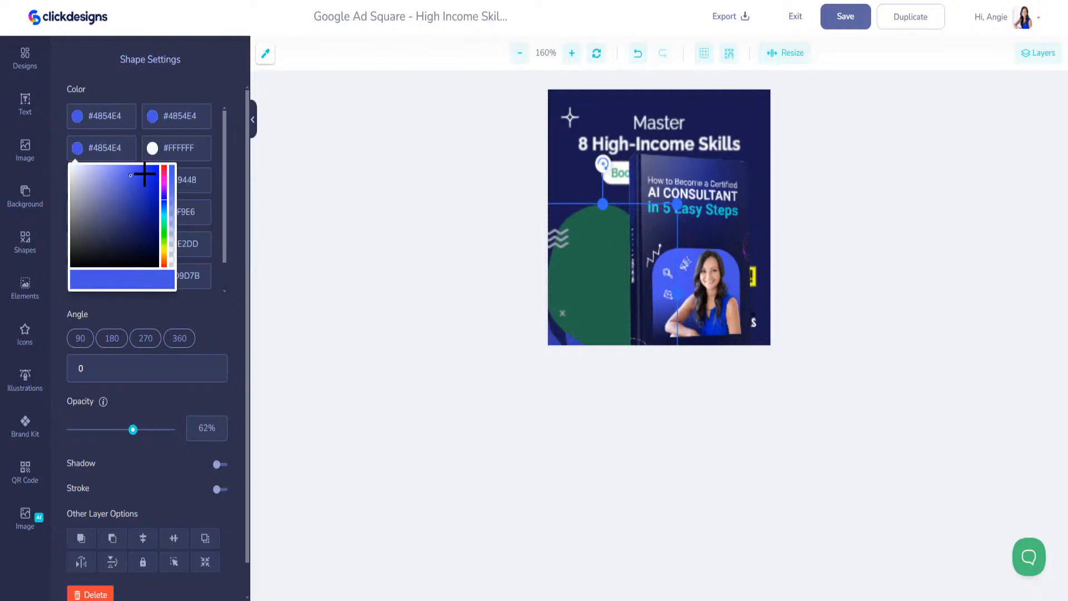
# Replace the #FFFFFF, #BD9D7B and #289448 colour stops with blue #4854E4
pyautogui.click(148, 148)
pyautogui.hotkey('ctrl', 'v')
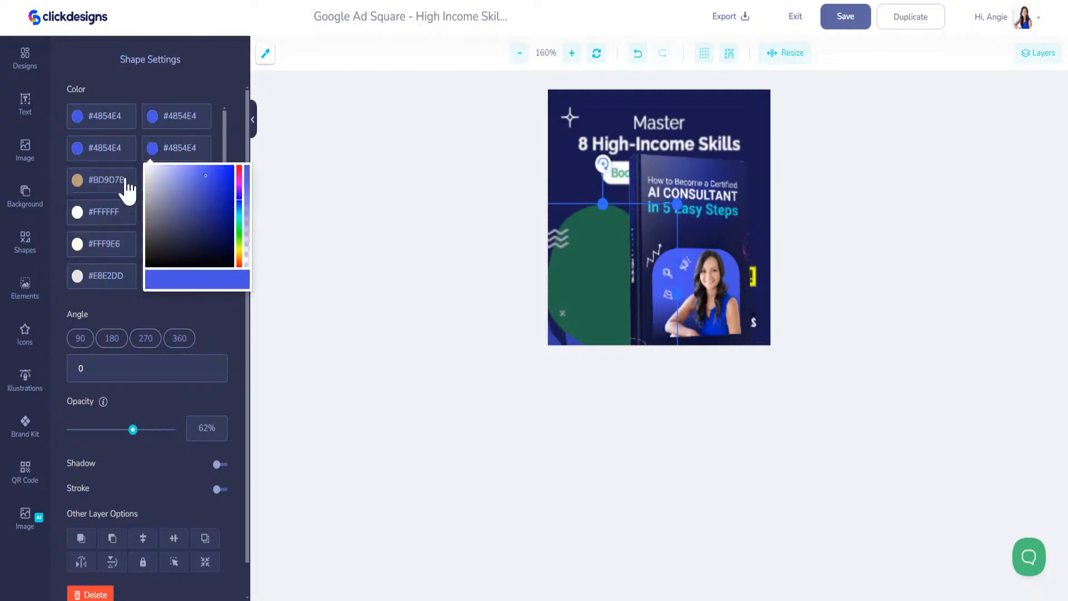
pyautogui.click(79, 185)
pyautogui.hotkey('ctrl', 'v')
pyautogui.click(178, 184)
pyautogui.hotkey('ctrl', 'v')
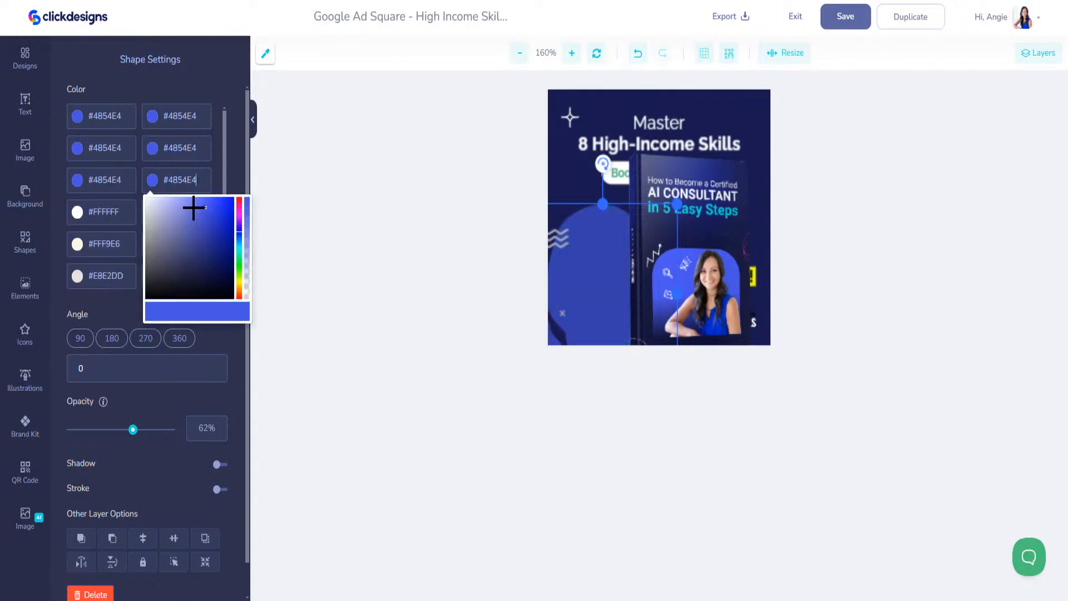
# Move the AI CONSULTANT book back to the lower left and shrink it beside the text
pyautogui.moveTo(695, 167); pyautogui.dragTo(679, 214)
pyautogui.moveTo(625, 261); pyautogui.dragTo(627, 233)
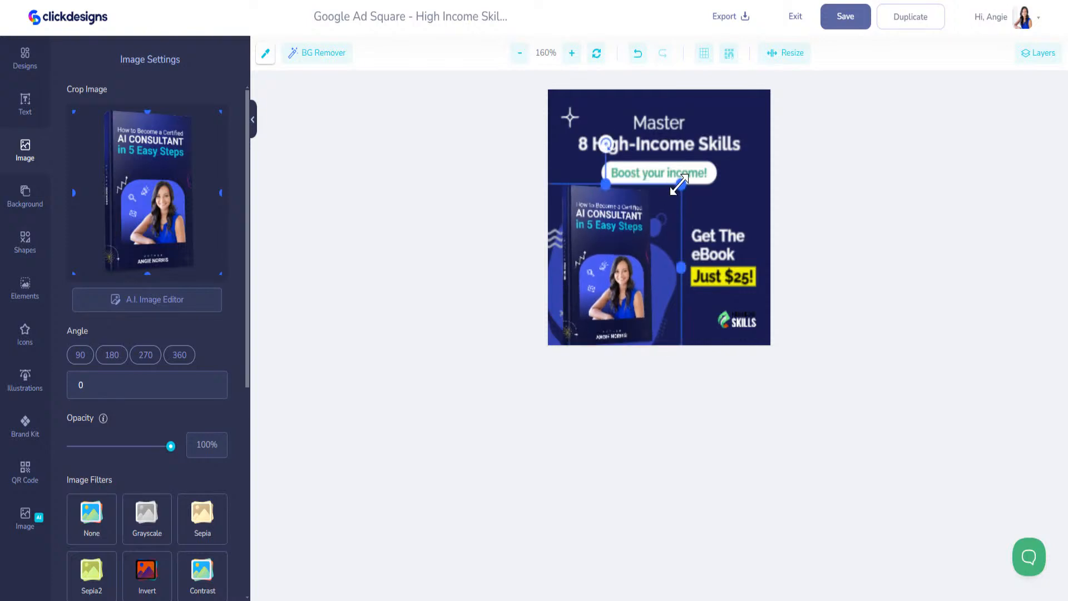
pyautogui.moveTo(680, 189); pyautogui.dragTo(670, 201)
pyautogui.moveTo(630, 228); pyautogui.dragTo(636, 225)
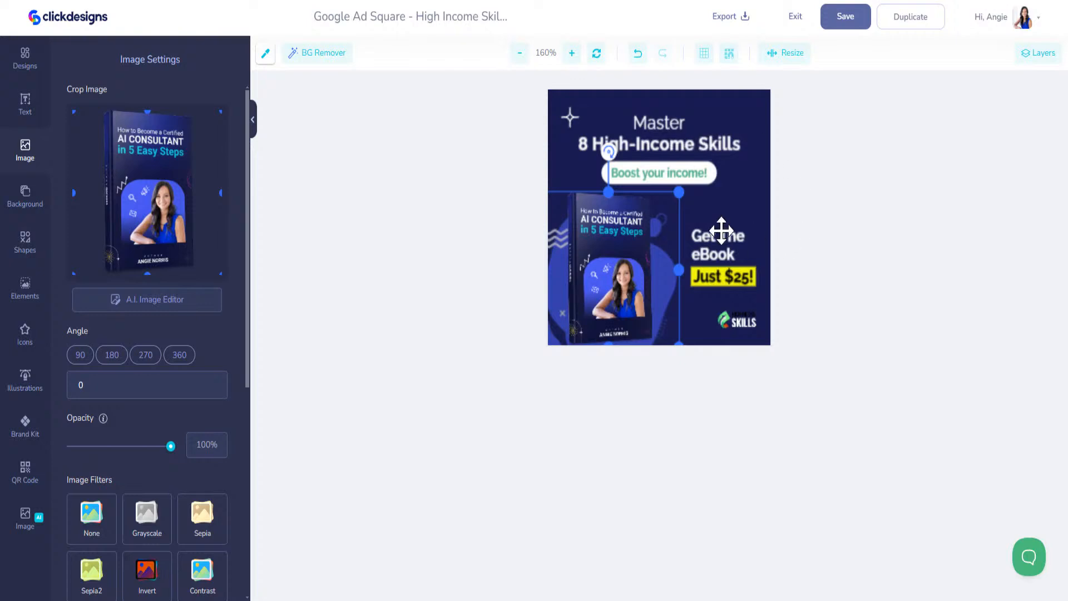
# Replace the old bottom-right logo with the purple circle brand logo, shrunk into the corner
pyautogui.click(724, 277)
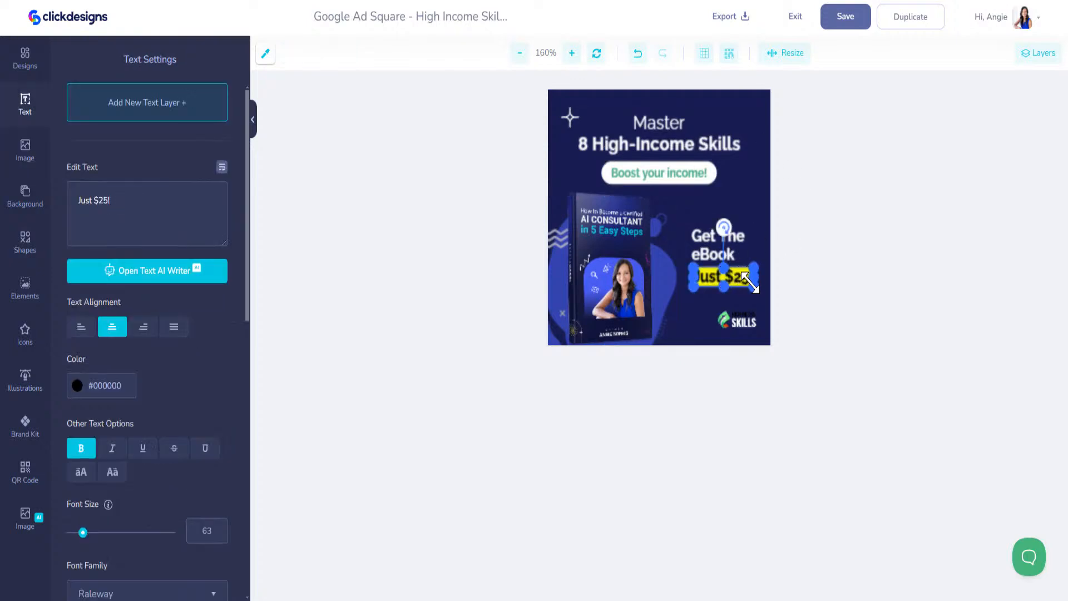
pyautogui.click(748, 320)
pyautogui.press('Delete')
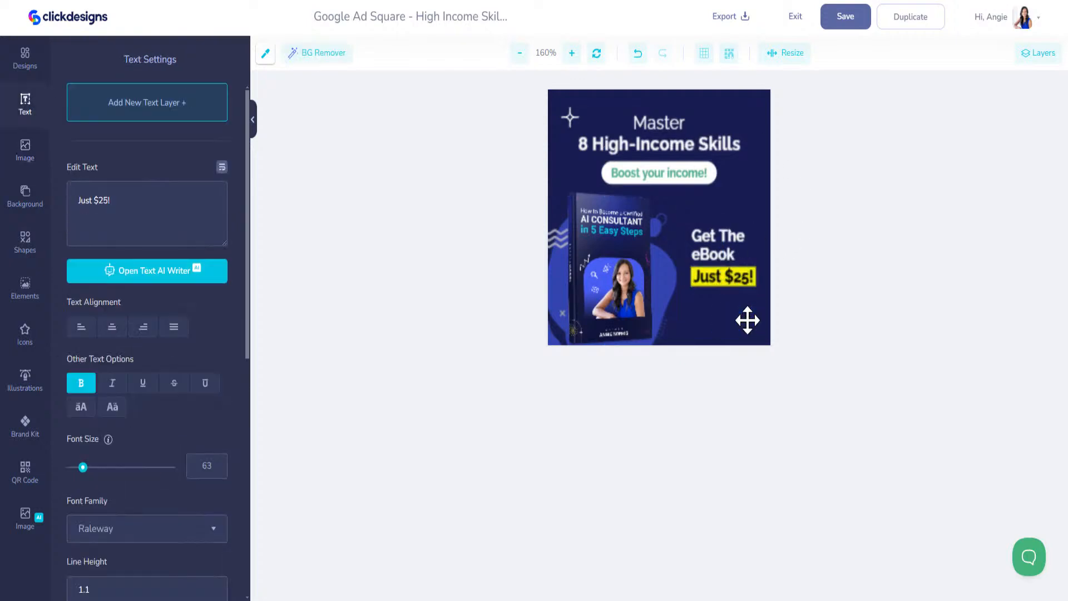
pyautogui.click(25, 426)
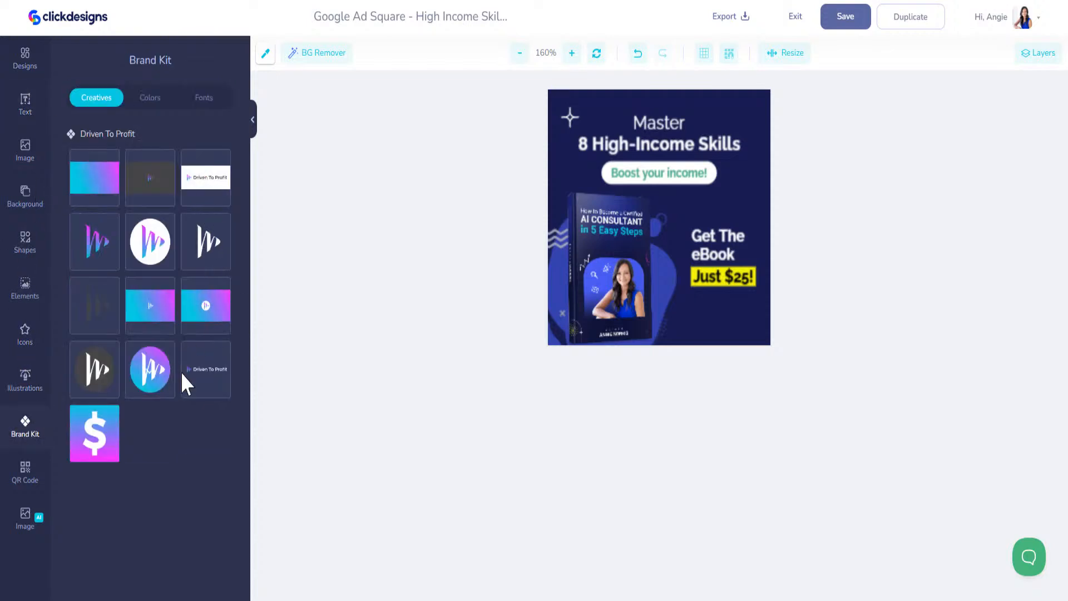
pyautogui.click(150, 383)
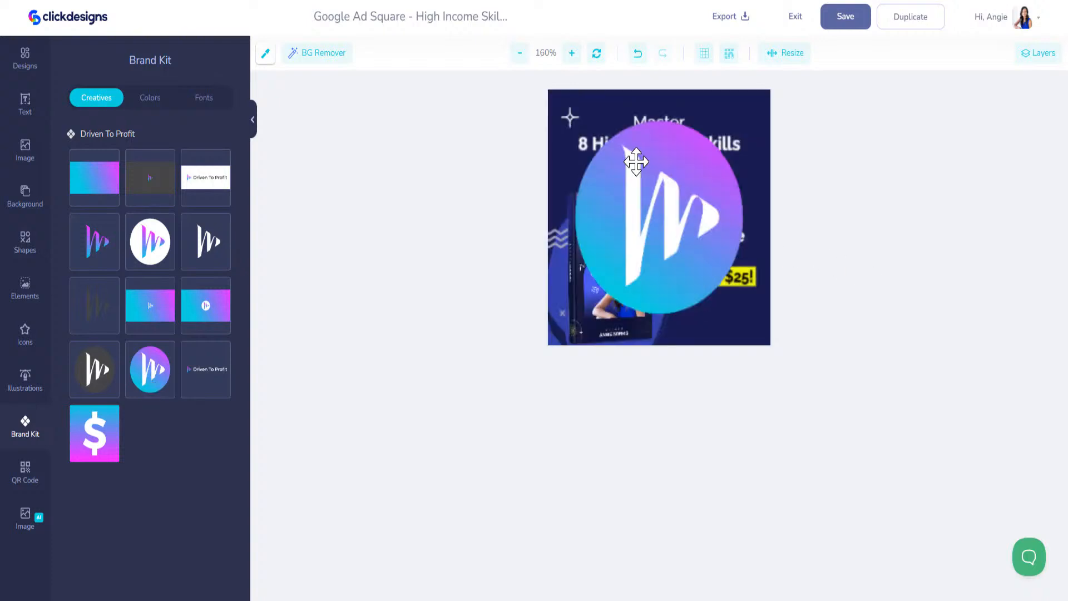
pyautogui.moveTo(558, 93); pyautogui.dragTo(607, 131)
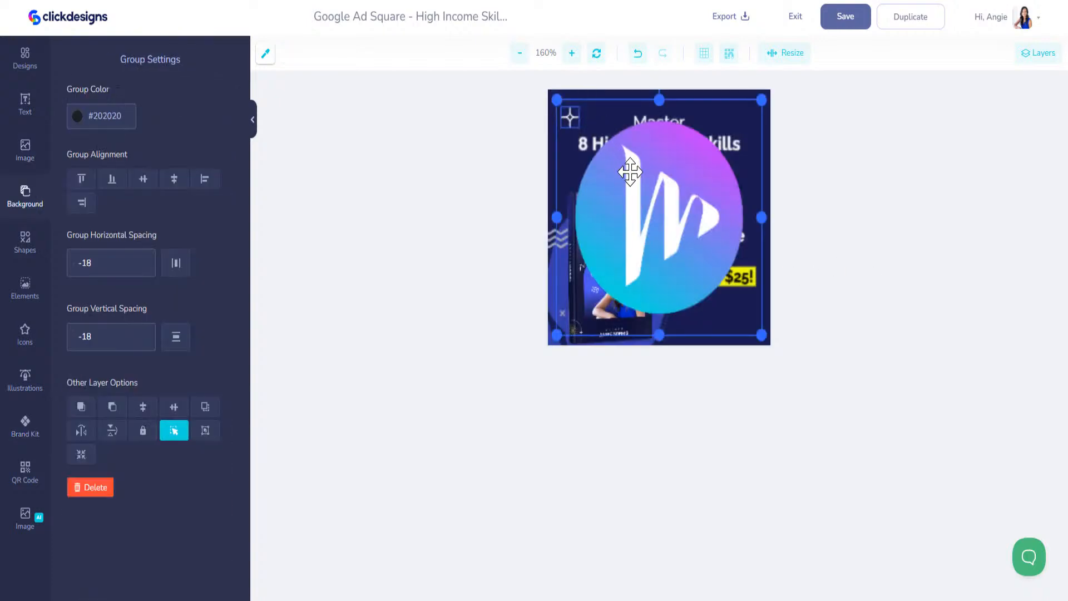
pyautogui.moveTo(556, 99); pyautogui.dragTo(749, 327)
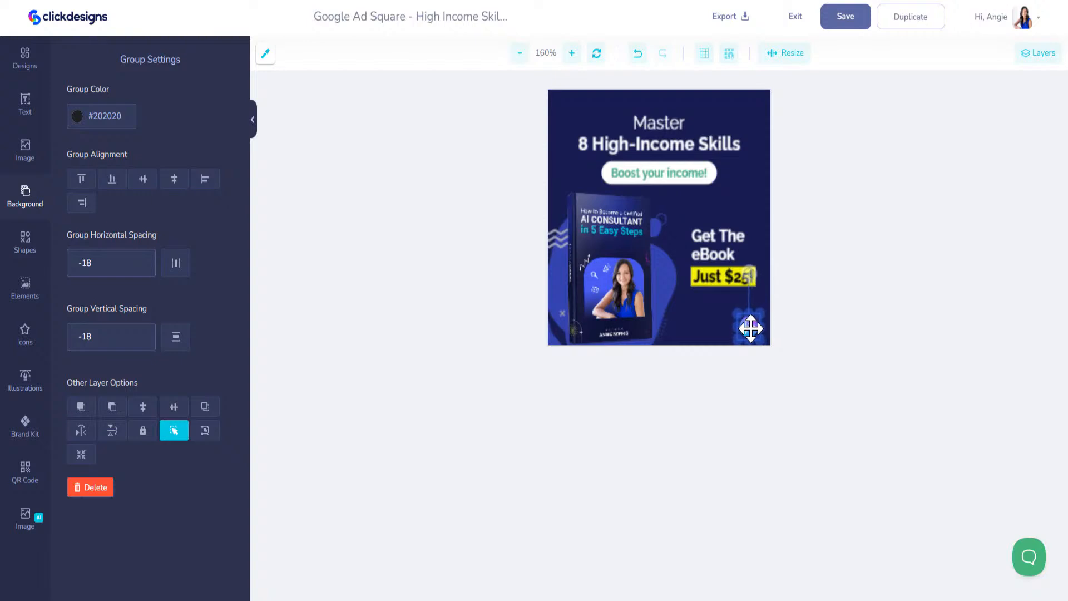
# Select the Master heading for editing
pyautogui.click(653, 123)
pyautogui.click(646, 139)
pyautogui.click(650, 127)
# Replace 'Master' with 'Become An' and '8 High-Income Skills' with 'AI CONSULTANT'
pyautogui.moveTo(163, 200); pyautogui.dragTo(43, 211)
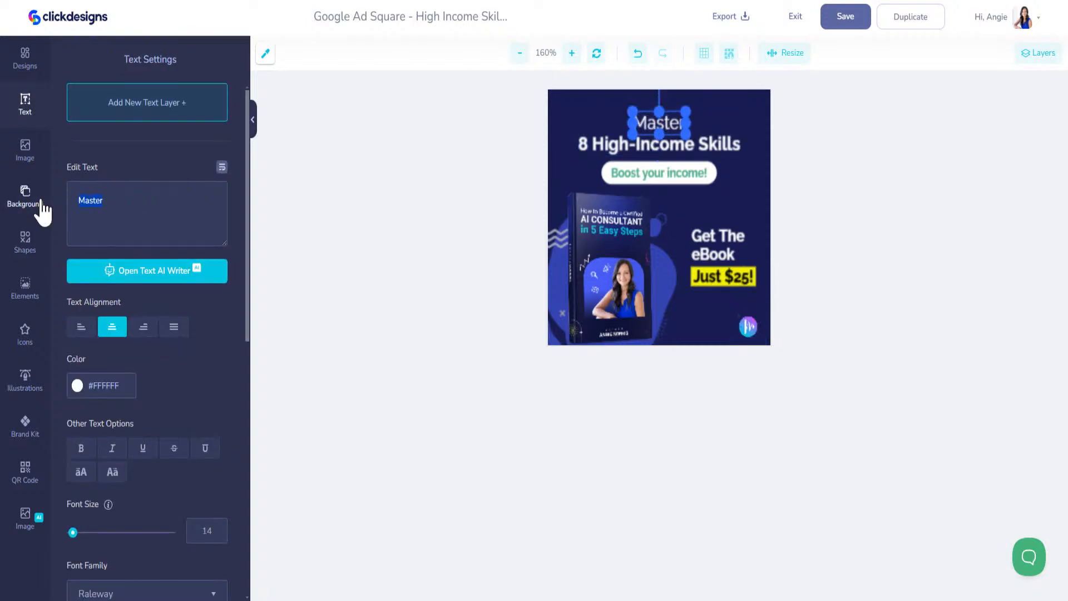
pyautogui.write('Become An')
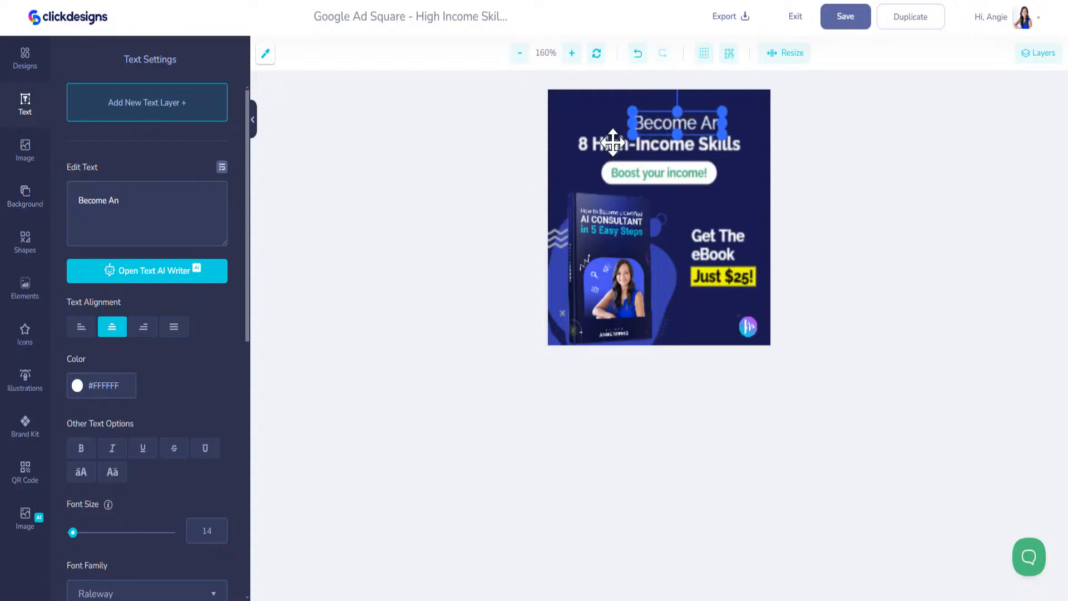
pyautogui.click(612, 143)
pyautogui.write('AI')
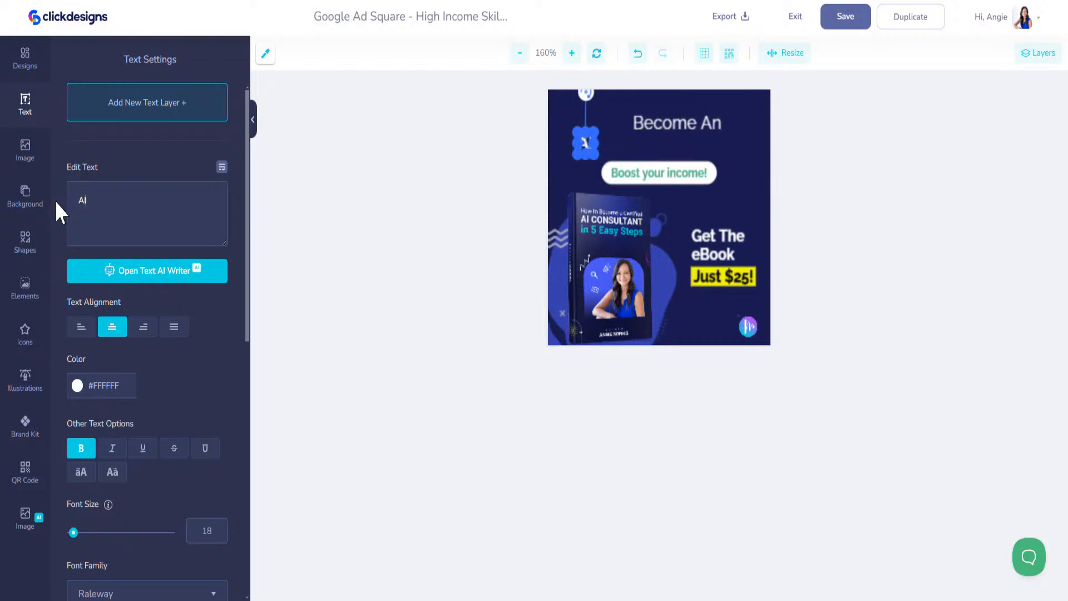
pyautogui.write(' CONSULTANT')
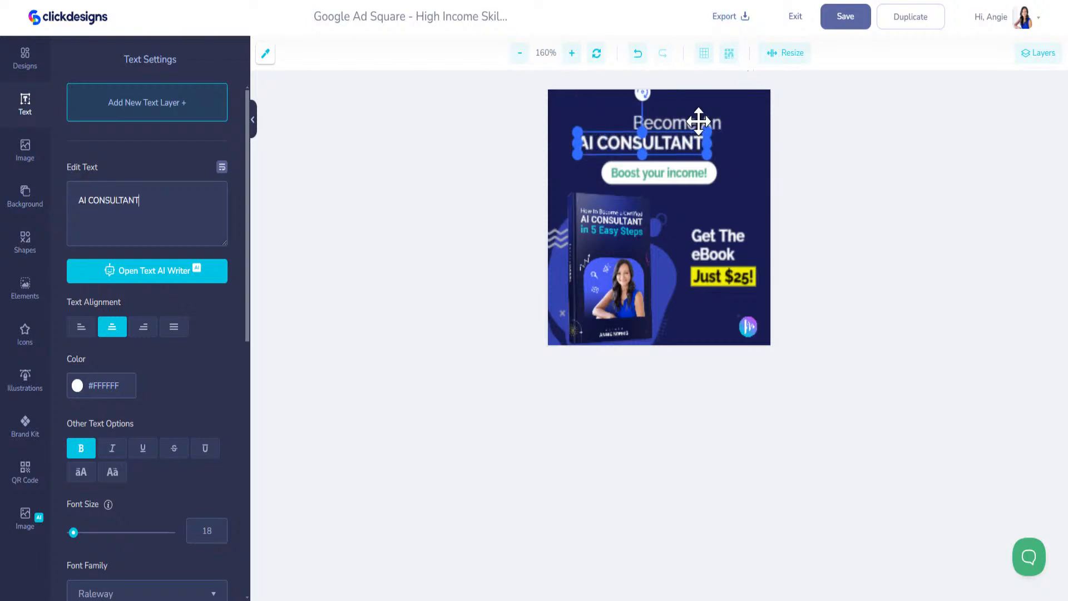
# Centre the Become An and AI CONSULTANT lines and select the Boost your income! label
pyautogui.moveTo(698, 122); pyautogui.dragTo(670, 125)
pyautogui.moveTo(667, 146); pyautogui.dragTo(712, 153)
pyautogui.click(682, 123)
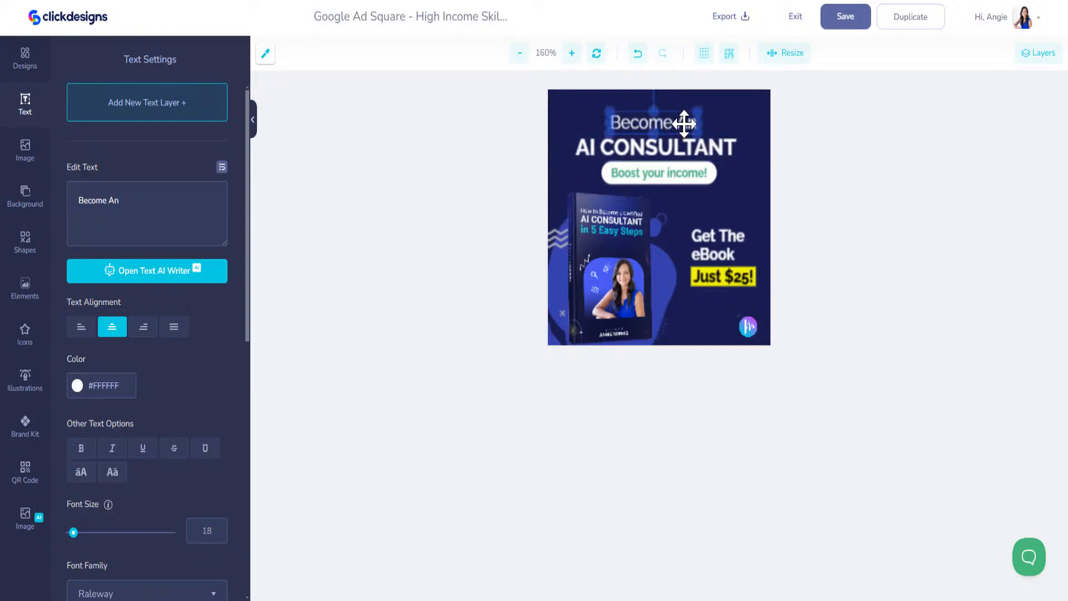
pyautogui.click(675, 173)
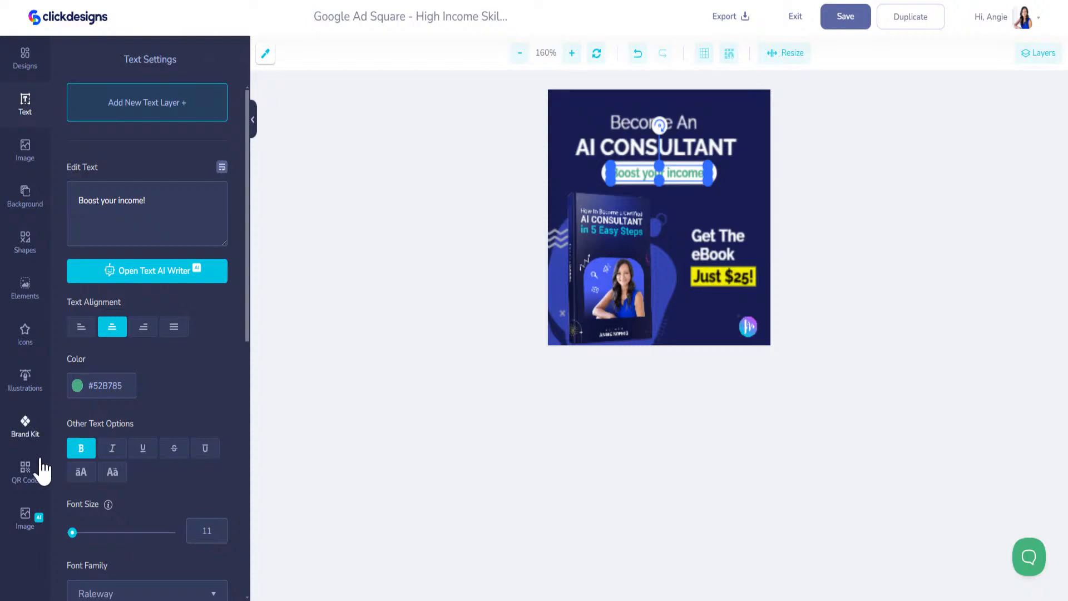
# Turn the yellow price box brand cyan using the Brand Kit colours
pyautogui.click(26, 429)
pyautogui.click(150, 103)
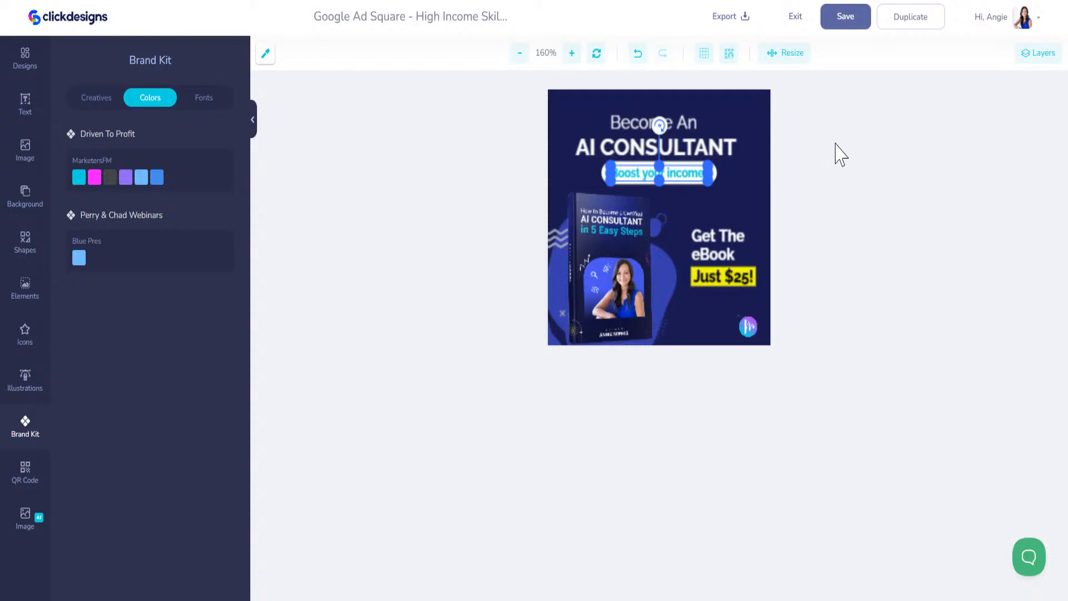
pyautogui.click(749, 269)
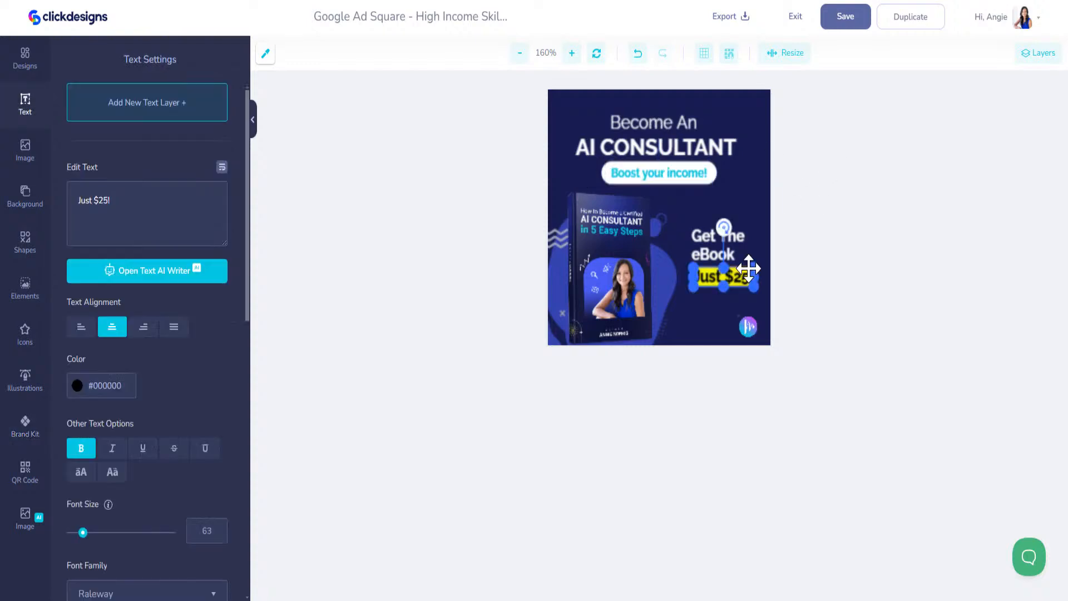
pyautogui.click(696, 278)
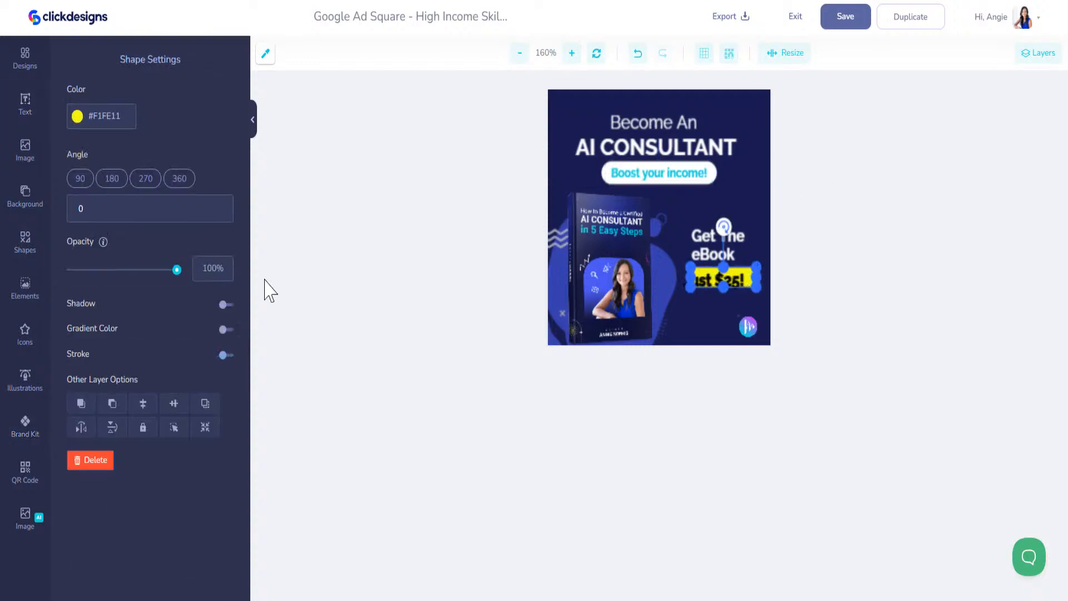
pyautogui.click(25, 426)
pyautogui.click(79, 177)
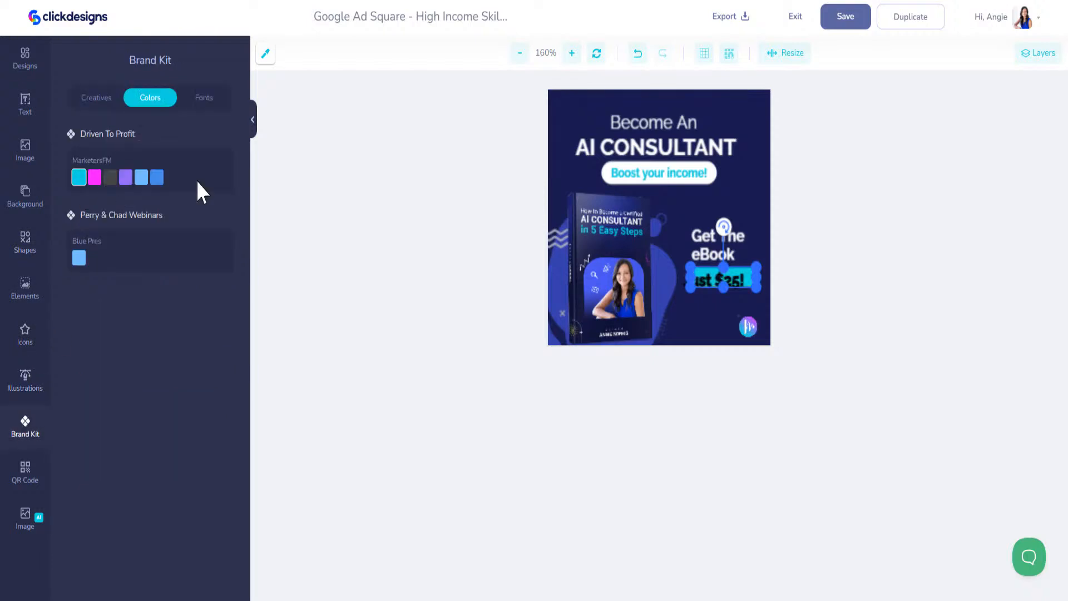
# Make the Just $25! text white #FFFFFF and save the design
pyautogui.click(726, 278)
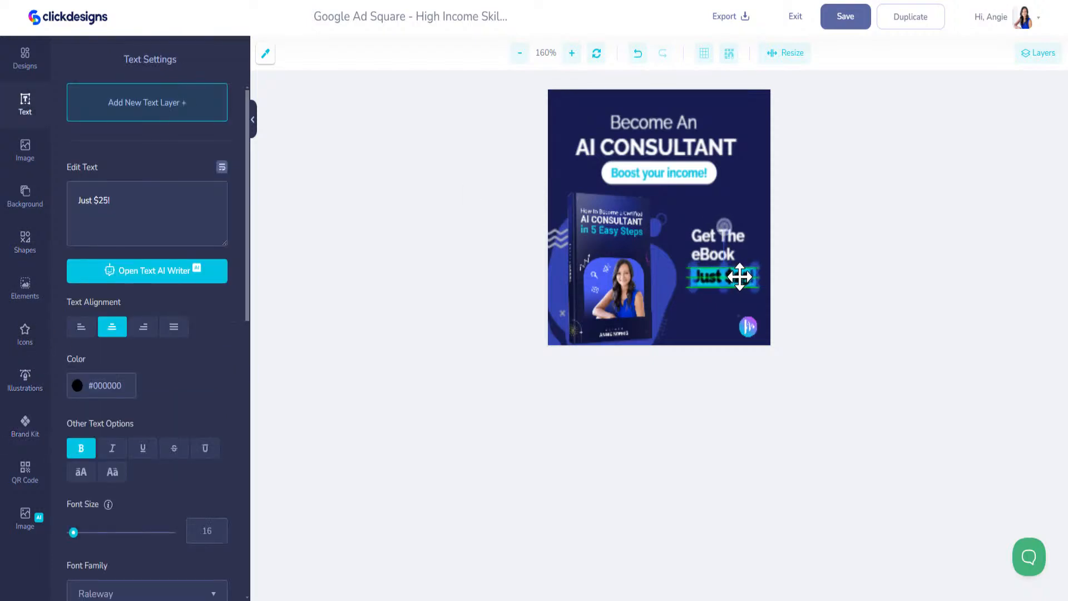
pyautogui.click(76, 390)
pyautogui.moveTo(100, 420); pyautogui.dragTo(69, 401)
pyautogui.click(856, 21)
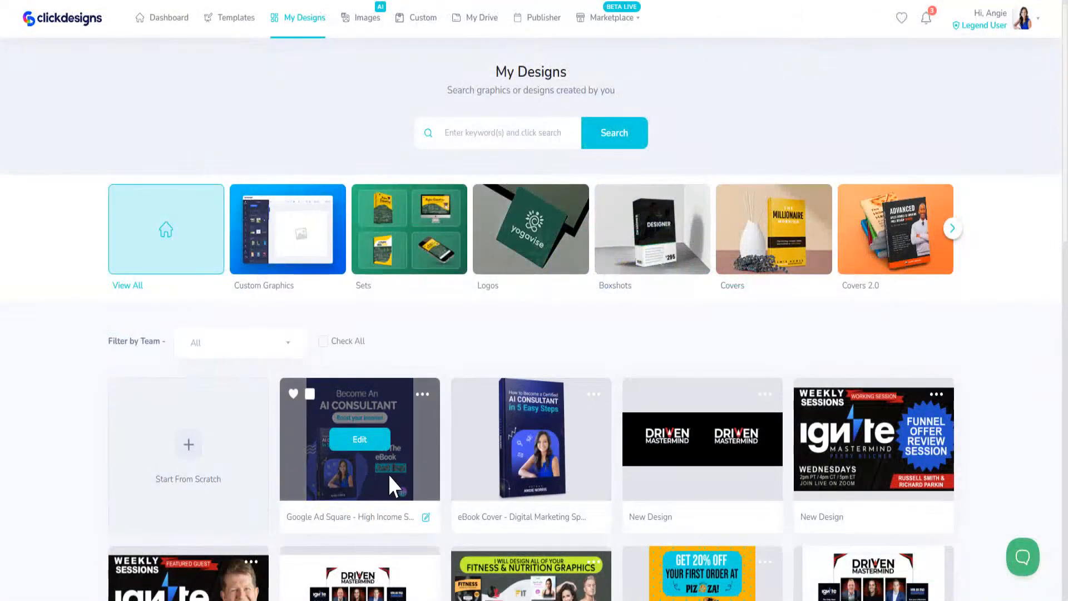
# Reopen the Google Ad Square design, set the price text outline white, and make the price box cyan
pyautogui.click(359, 439)
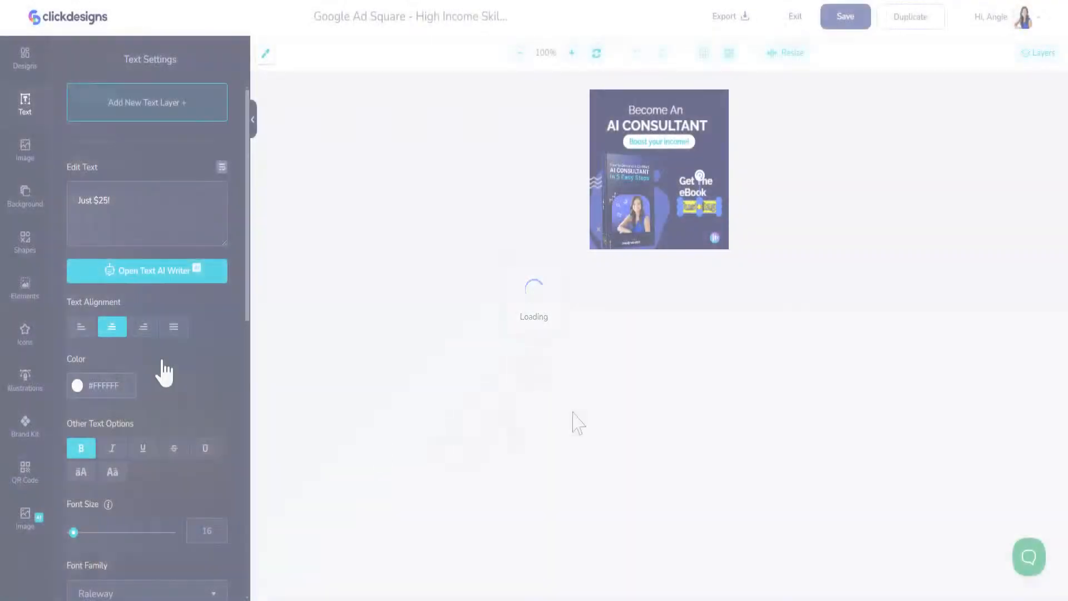
pyautogui.scroll(-8, 139, 455)
pyautogui.scroll(-1, 143, 462)
pyautogui.click(77, 502)
pyautogui.moveTo(95, 536); pyautogui.dragTo(54, 516)
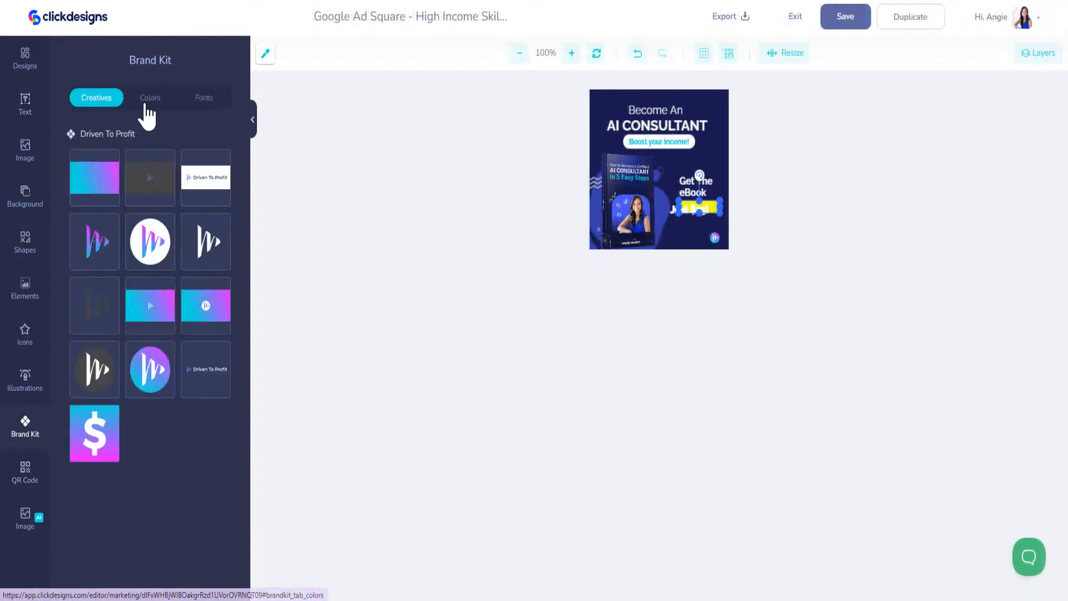
pyautogui.click(151, 98)
pyautogui.click(79, 177)
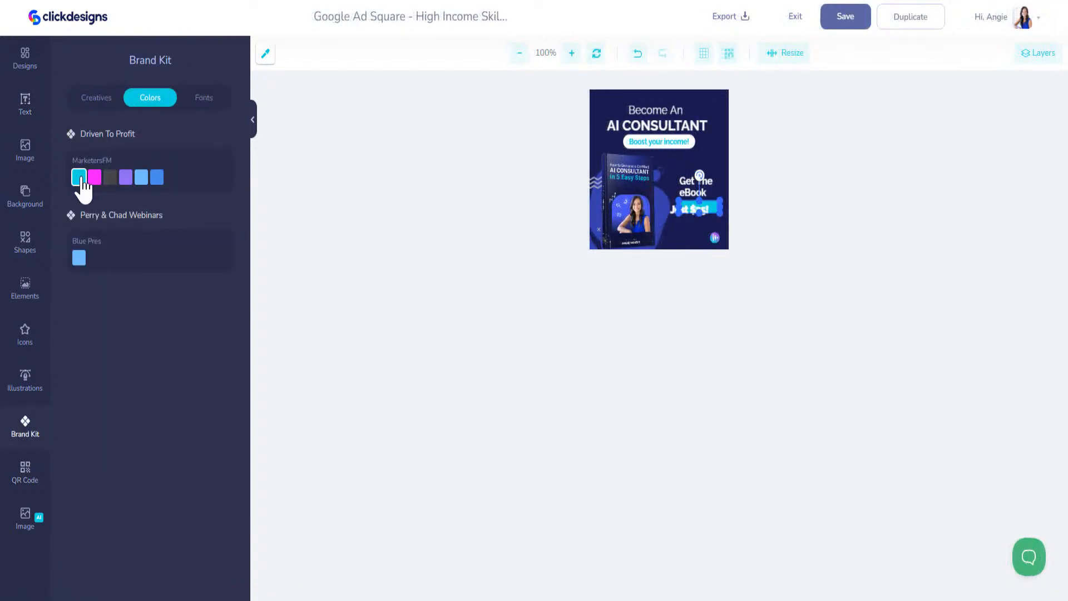
# Turn off the stroke on Just $25! and exit to My Designs
pyautogui.click(699, 213)
pyautogui.click(695, 208)
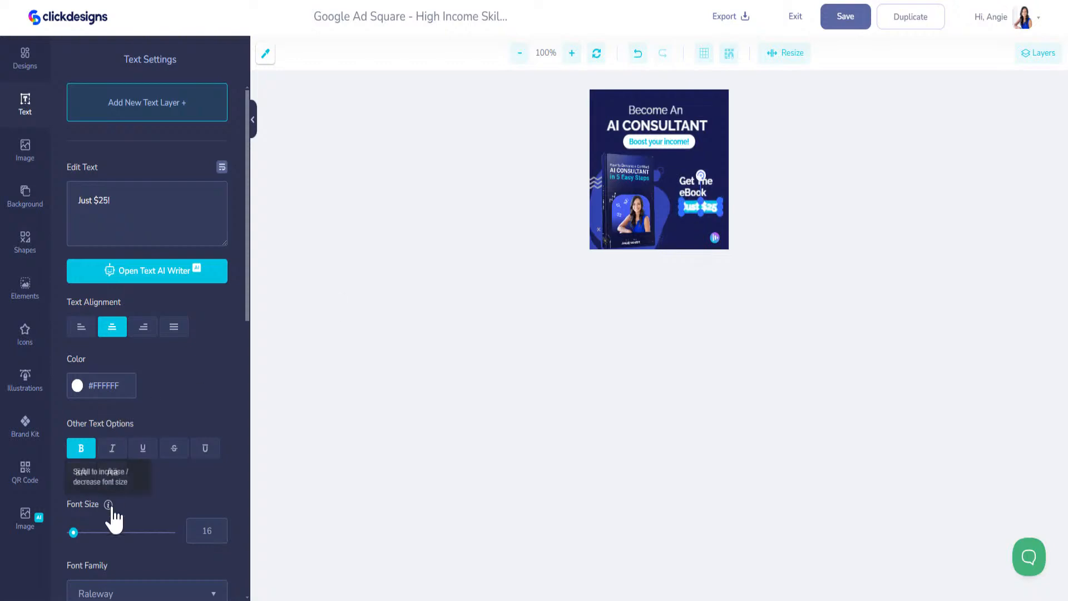
pyautogui.scroll(-8, 200, 518)
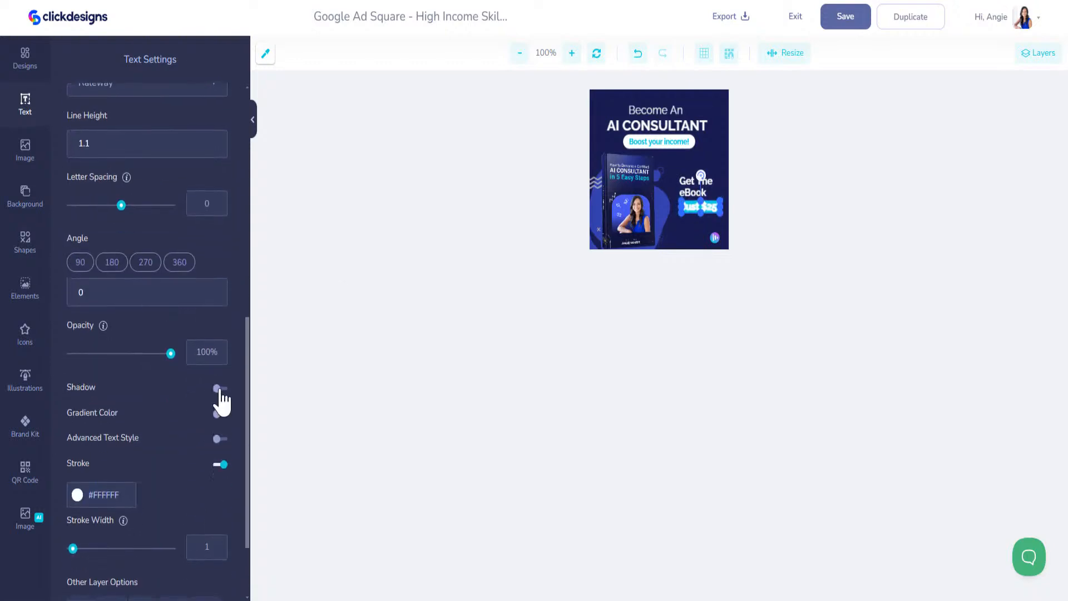
pyautogui.click(223, 465)
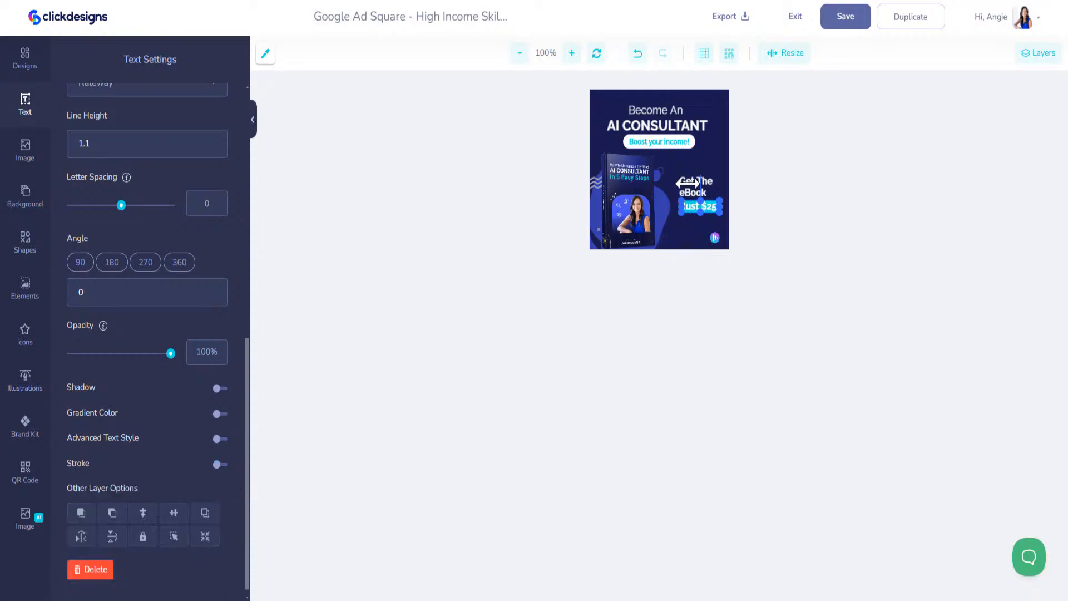
pyautogui.click(845, 18)
pyautogui.scroll(-3, 556, 334)
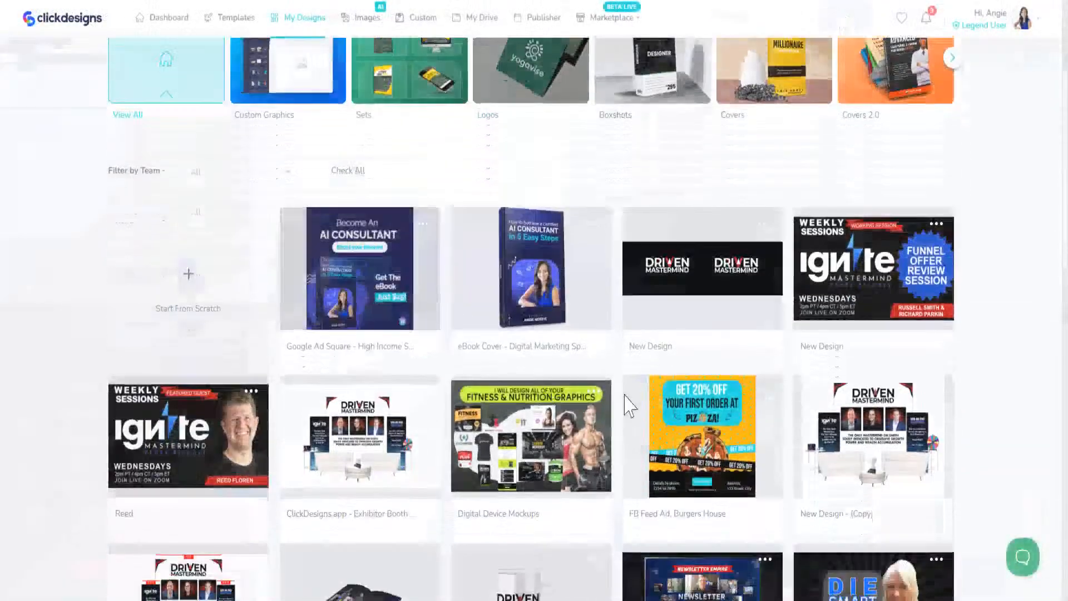
# Search the template library for 'ebook'
pyautogui.scroll(3, 555, 418)
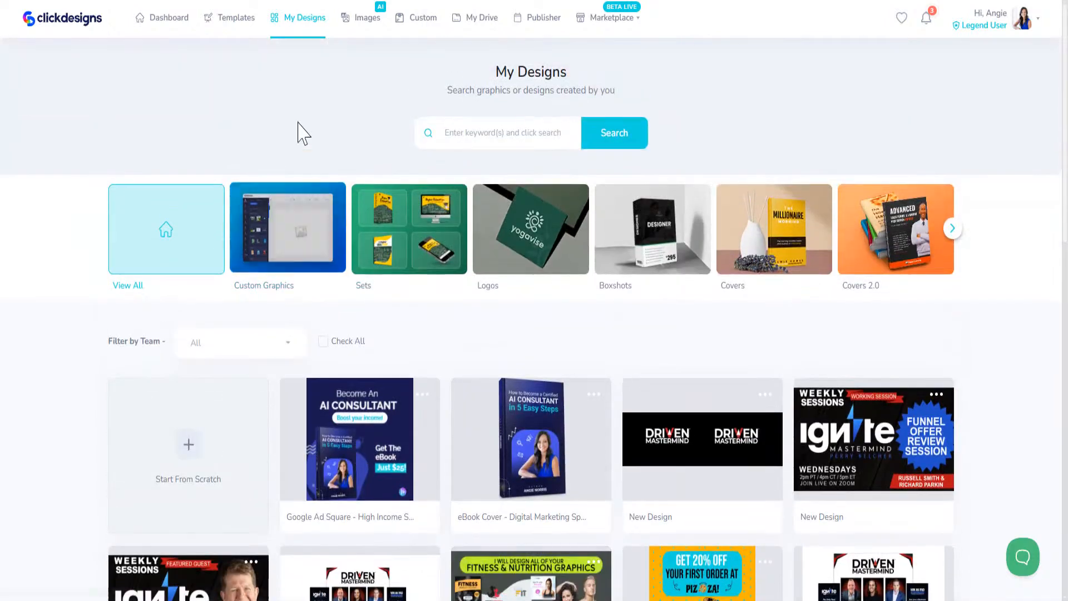
pyautogui.click(534, 136)
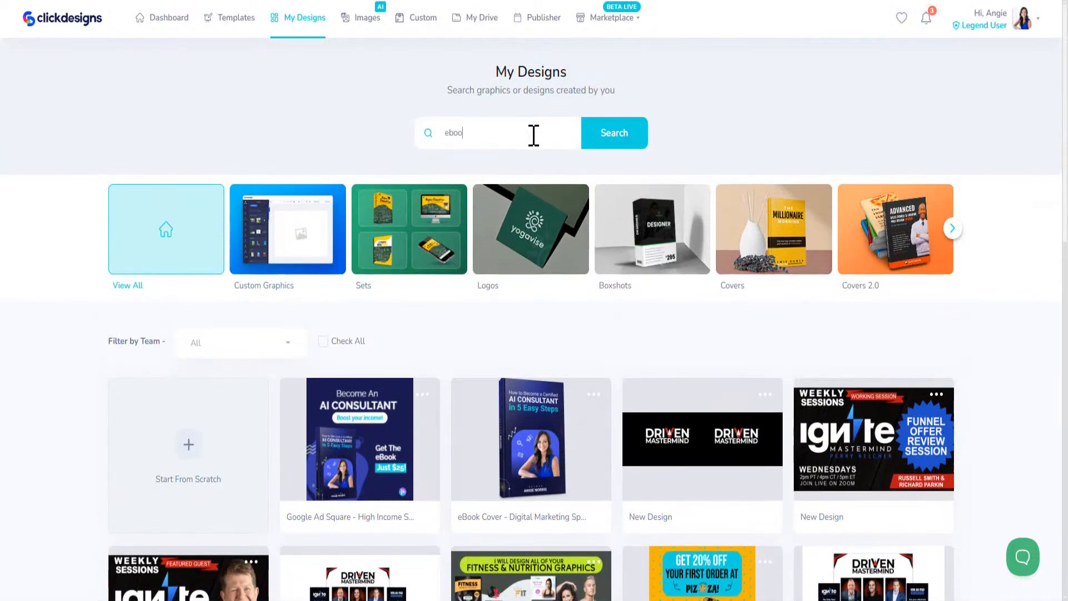
pyautogui.click(250, 24)
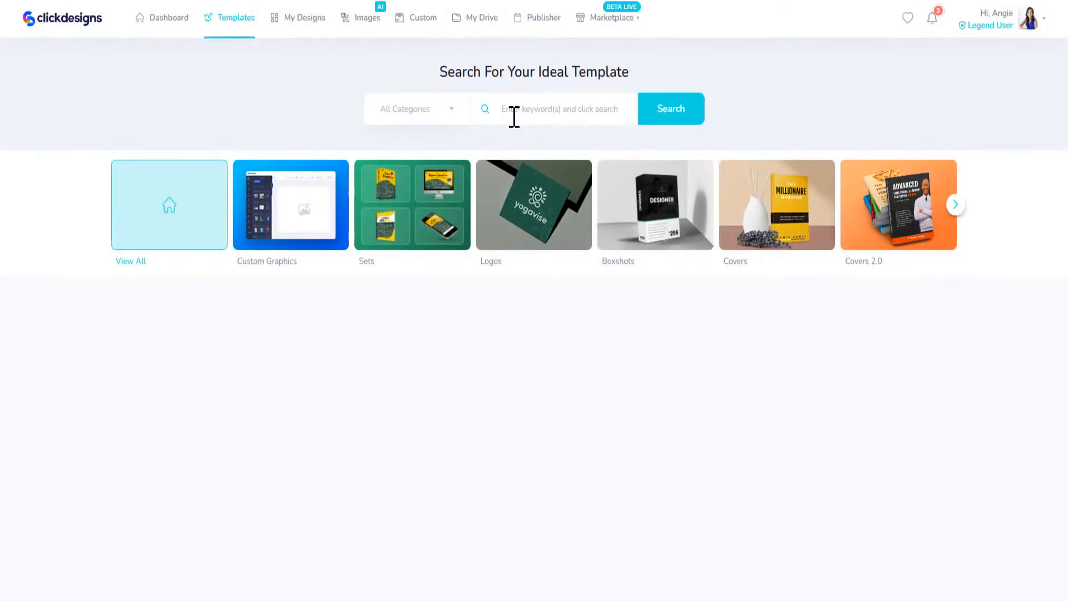
pyautogui.click(514, 109)
pyautogui.write('ebg')
pyautogui.press('BackSpace')
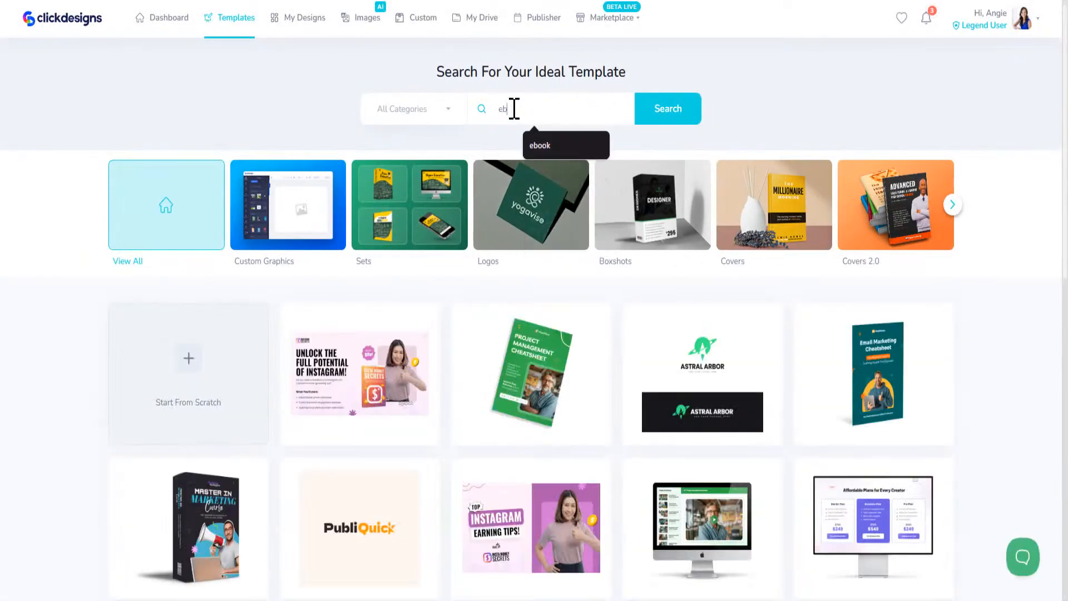
pyautogui.write('ook')
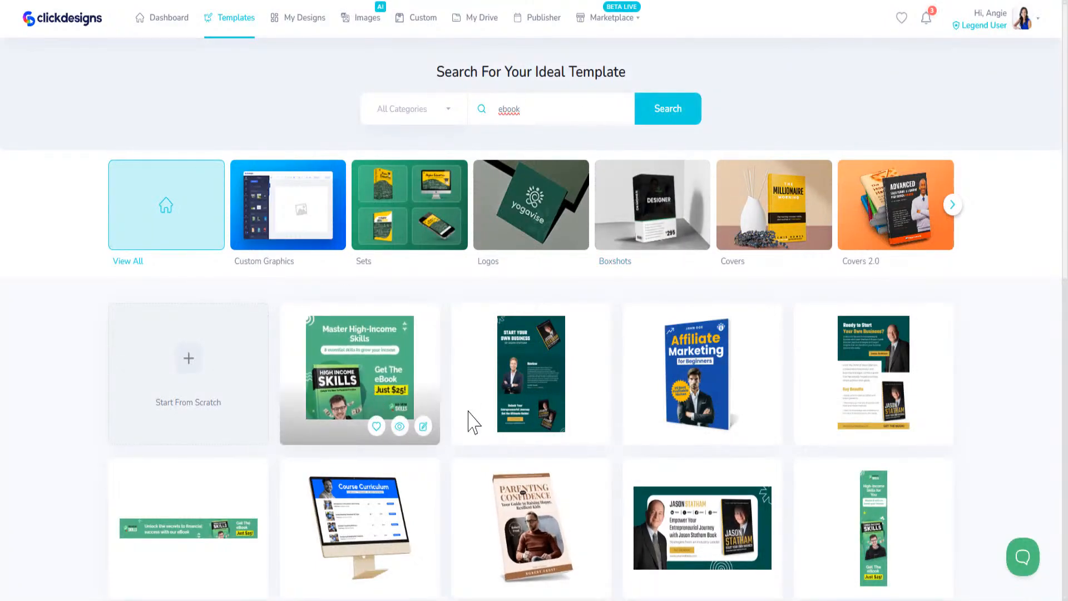
# Open the green leaderboard ebook banner template from the results for editing
pyautogui.scroll(-2, 429, 432)
pyautogui.scroll(-2, 429, 434)
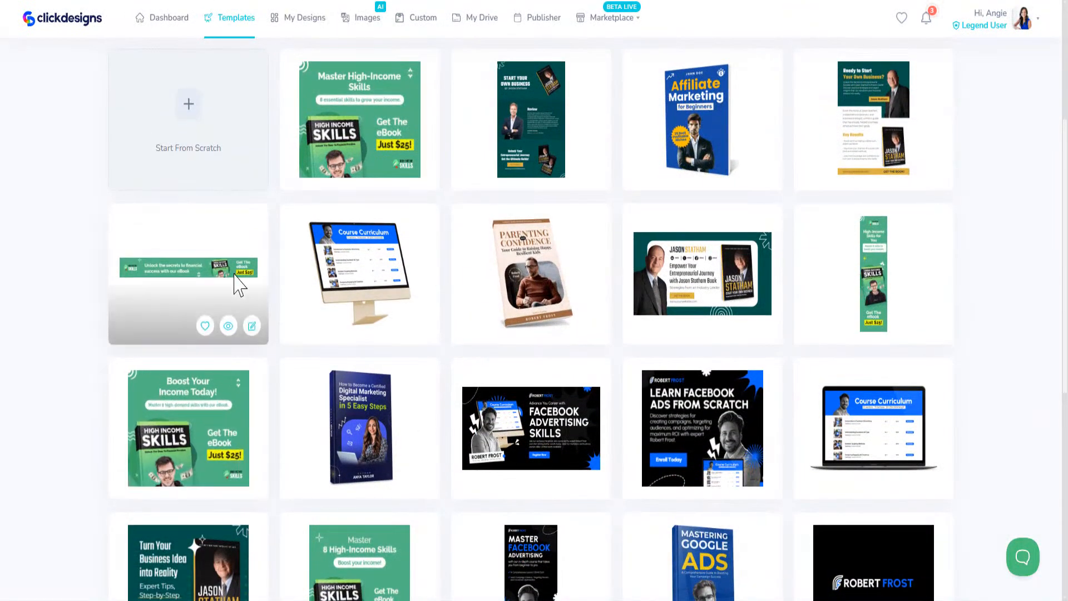
pyautogui.click(253, 326)
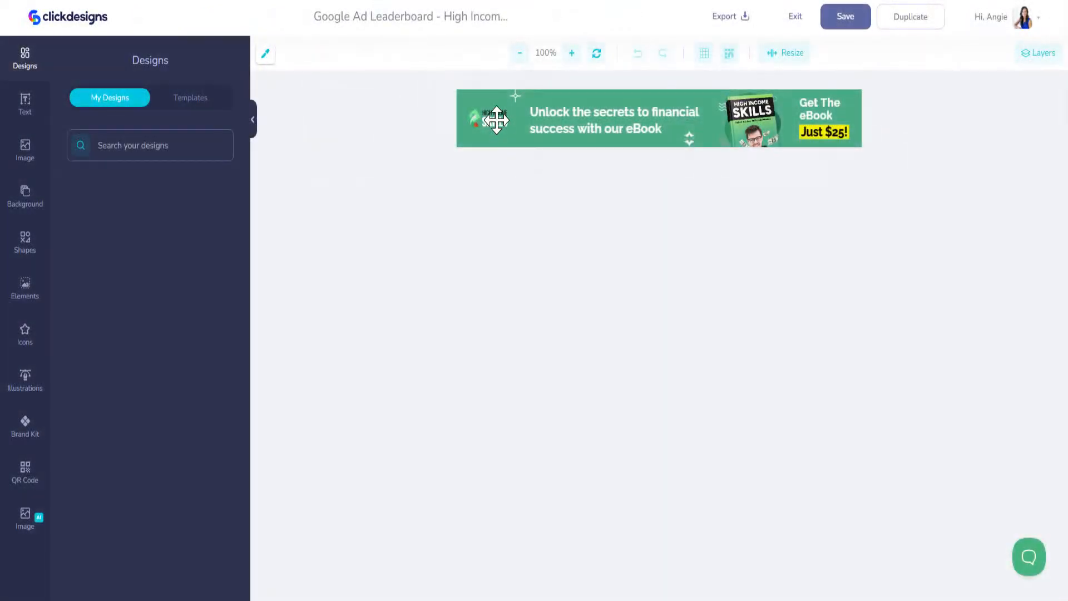
# Replace the banner's logo with a brand logo from the Brand Kit creatives
pyautogui.click(496, 119)
pyautogui.press('Delete')
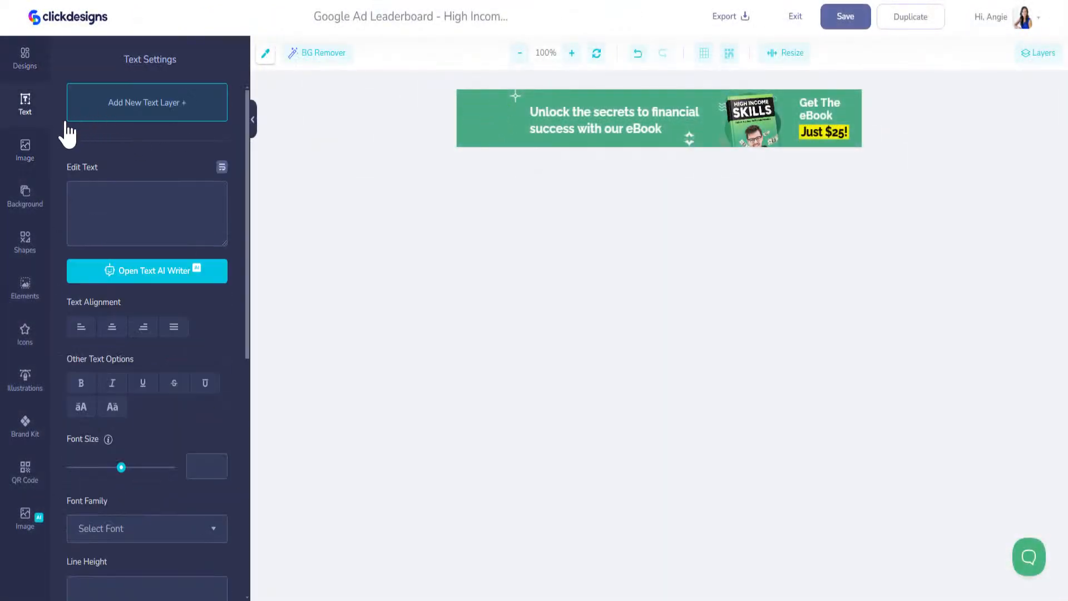
pyautogui.click(25, 427)
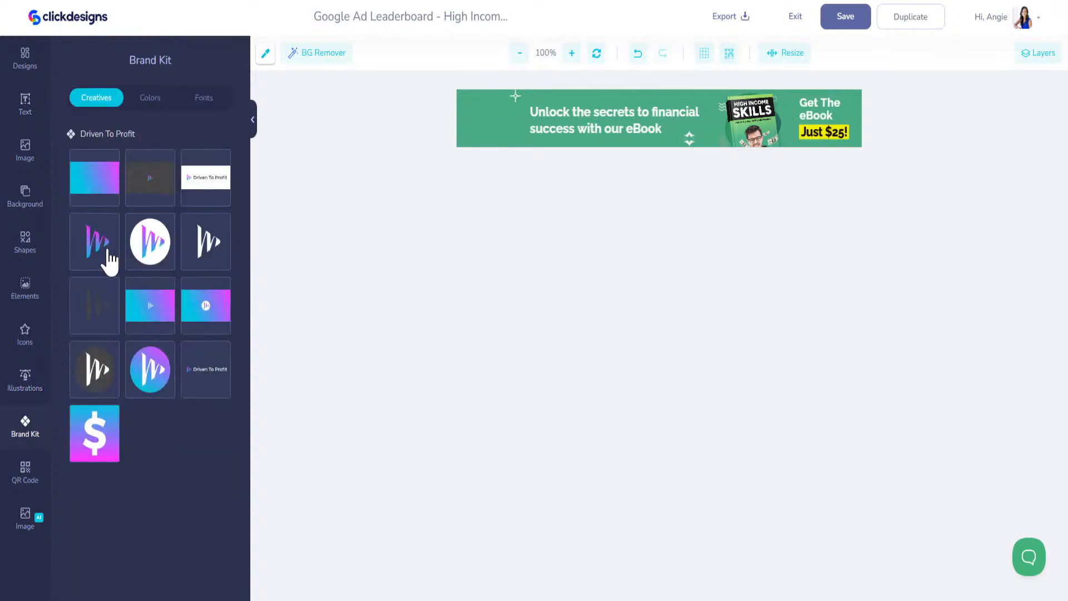
pyautogui.click(148, 370)
pyautogui.moveTo(767, 112); pyautogui.dragTo(749, 135)
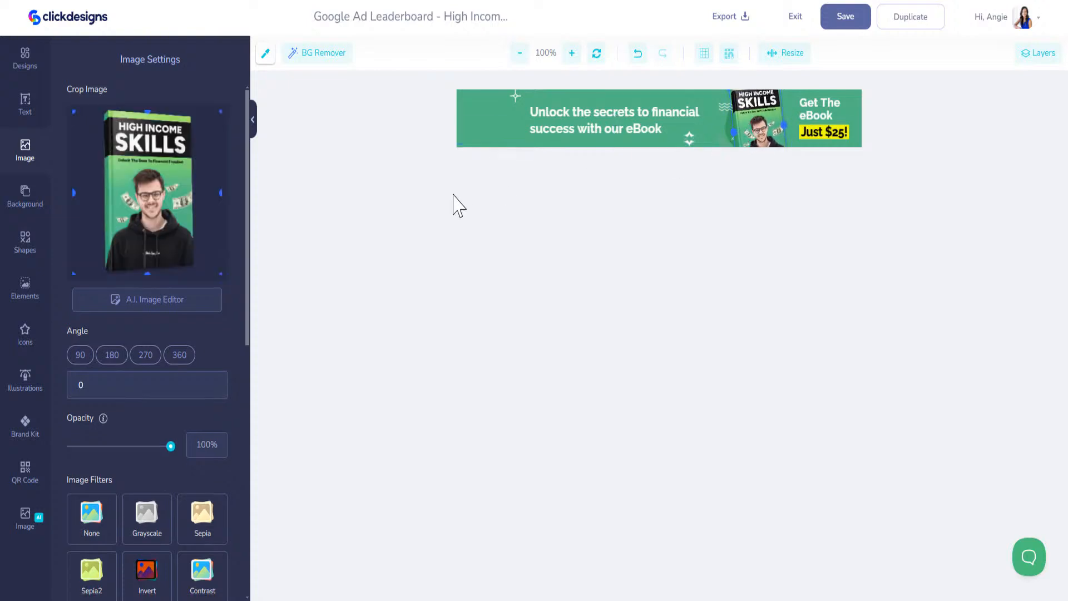
# Move the headline left and reword it to 'Unlock the secrets to a career as an AI CONSULTANT with our eBook'
pyautogui.moveTo(612, 120); pyautogui.dragTo(570, 120)
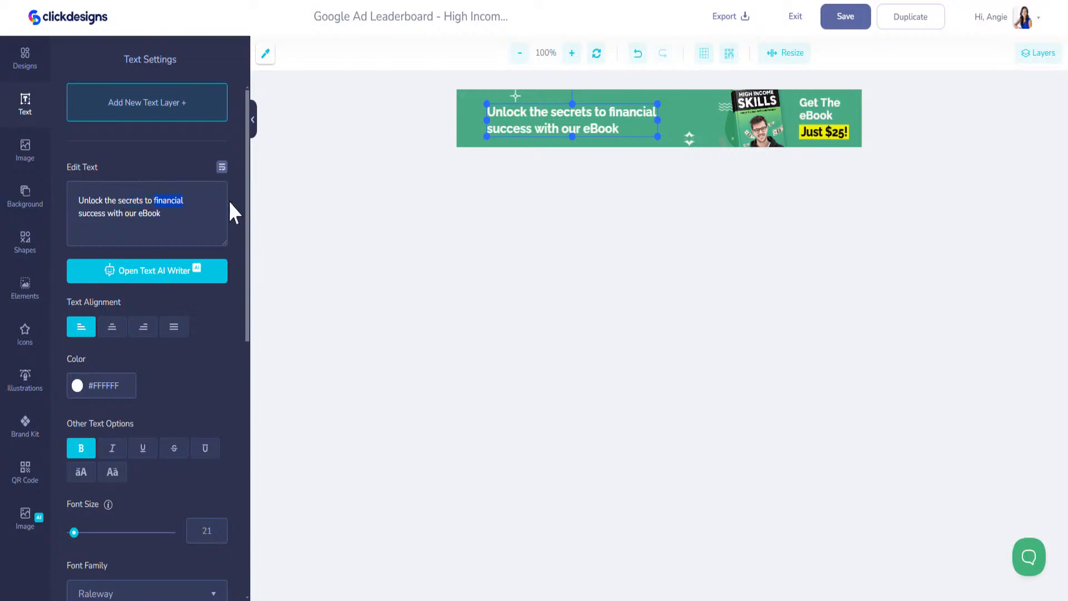
pyautogui.write('a c')
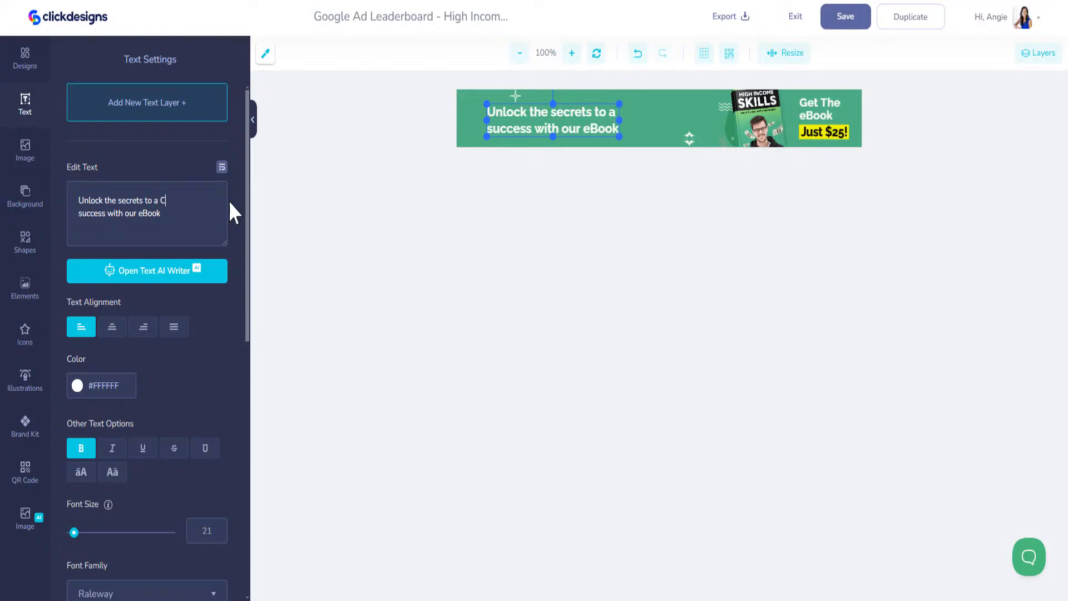
pyautogui.write('areer as an')
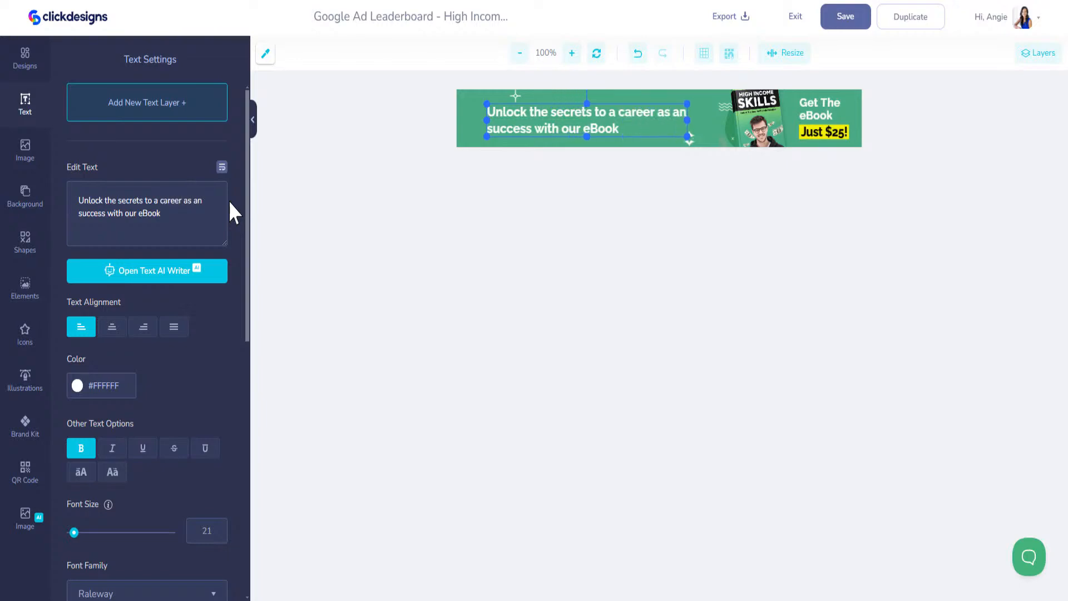
pyautogui.press('Return')
pyautogui.write('AI CONSUL')
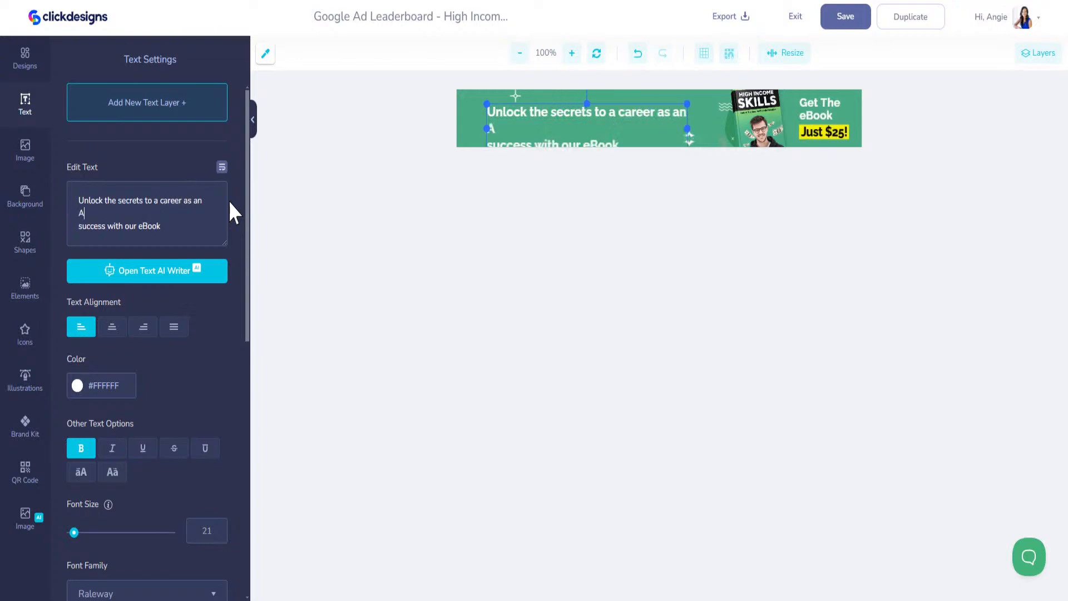
pyautogui.write('TANT')
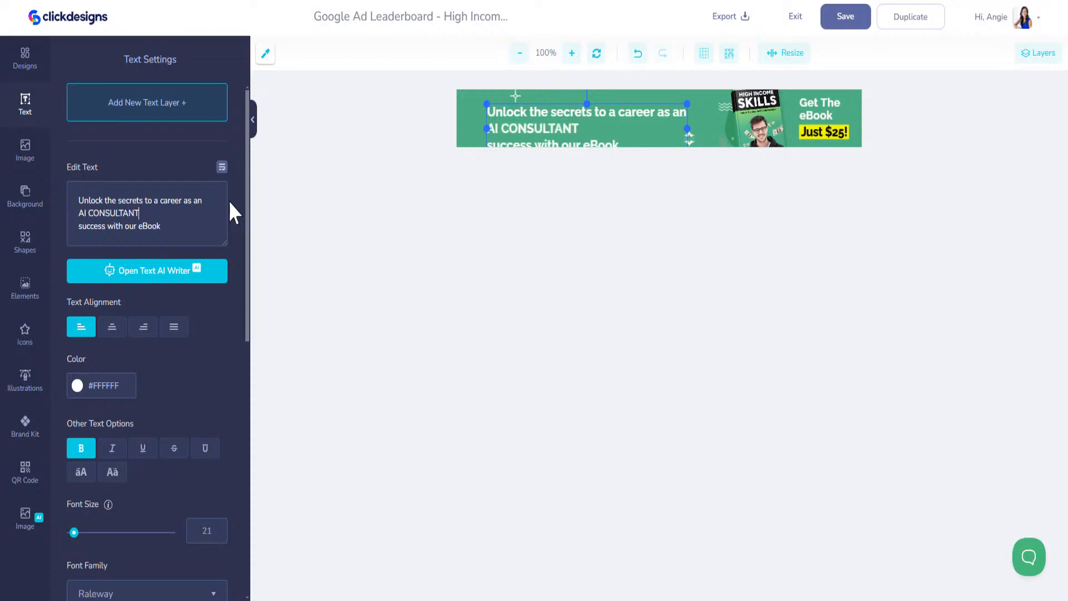
pyautogui.press('Delete')
pyautogui.press('Delete')
pyautogui.press('Delete')
pyautogui.press('Delete')
pyautogui.press('Delete')
pyautogui.press('Delete')
pyautogui.press('Delete')
pyautogui.press('Delete')
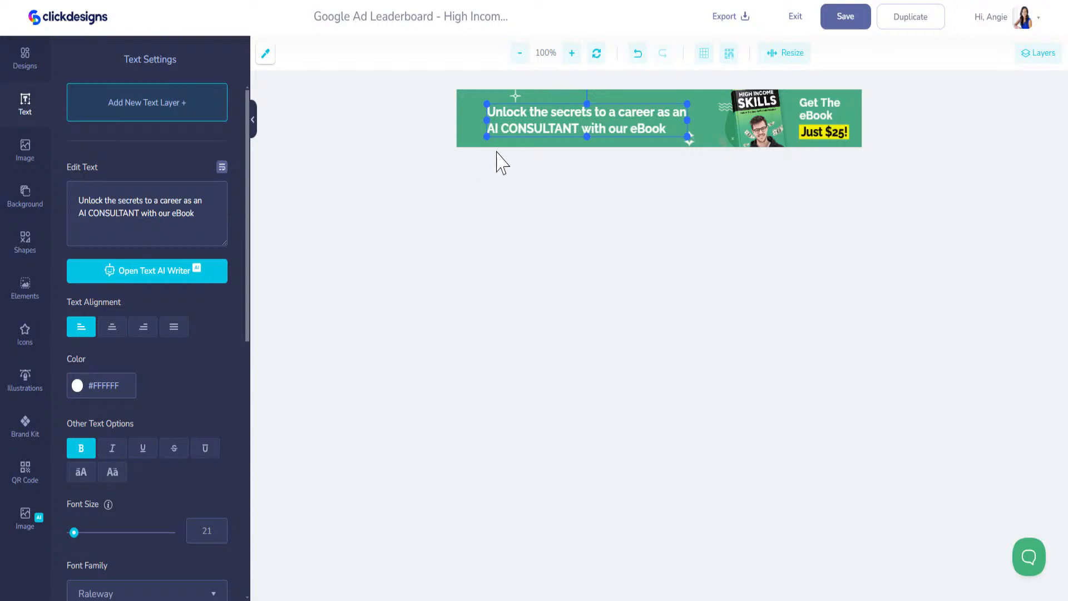
pyautogui.moveTo(525, 119); pyautogui.dragTo(506, 117)
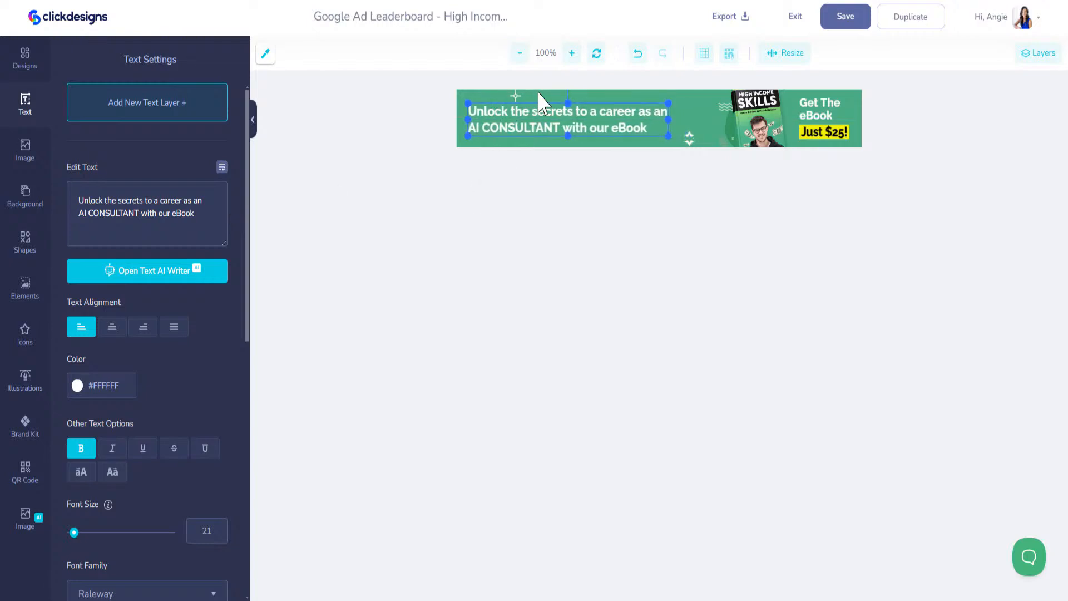
pyautogui.click(540, 92)
# Swap the High Income Skills book for the AI CONSULTANT cover from My Designs
pyautogui.click(771, 121)
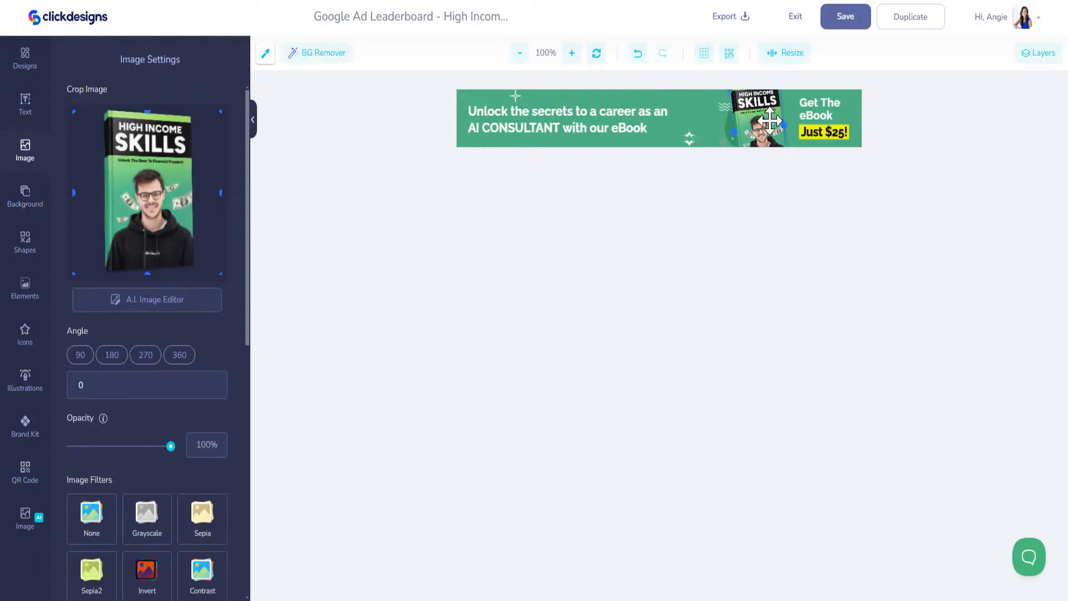
pyautogui.press('Delete')
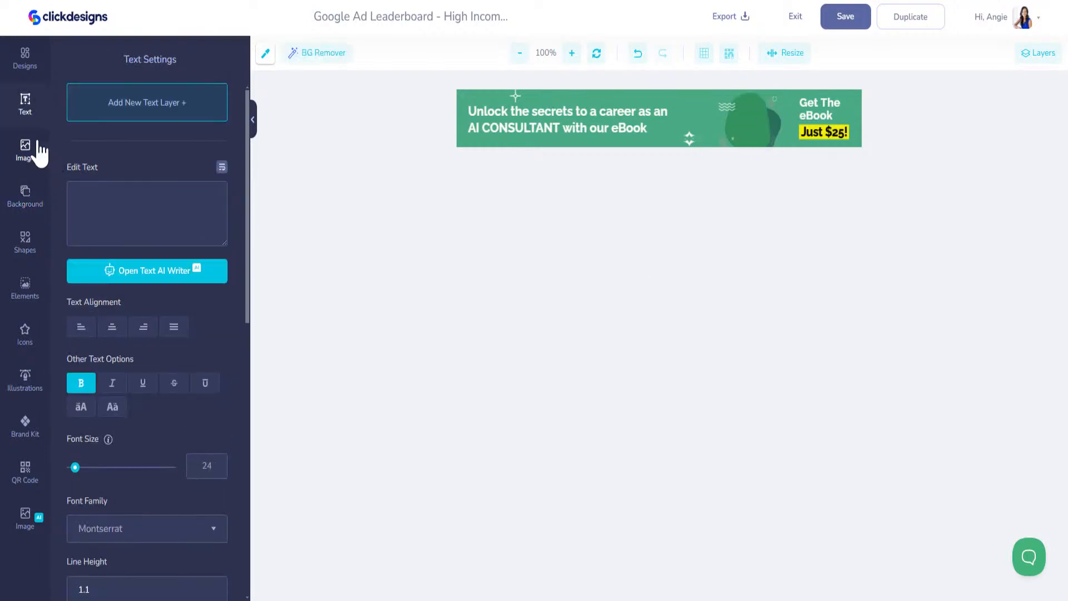
pyautogui.click(26, 58)
pyautogui.click(99, 548)
# Resize the AI CONSULTANT cover and place it just right of the headline
pyautogui.click(653, 129)
pyautogui.moveTo(654, 129); pyautogui.dragTo(657, 106)
pyautogui.moveTo(543, 104); pyautogui.dragTo(601, 134)
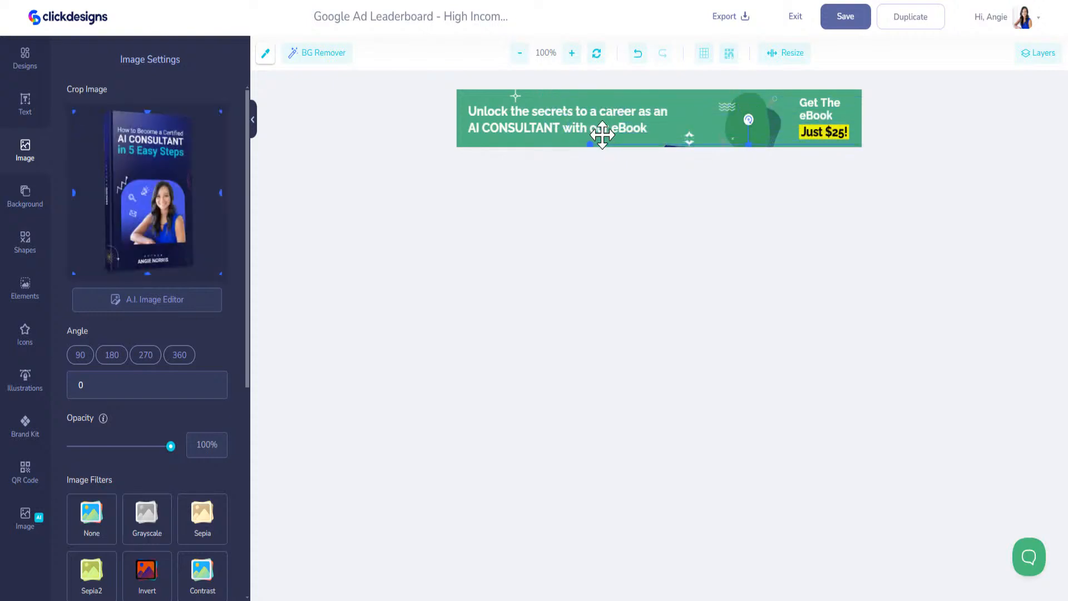
pyautogui.click(602, 142)
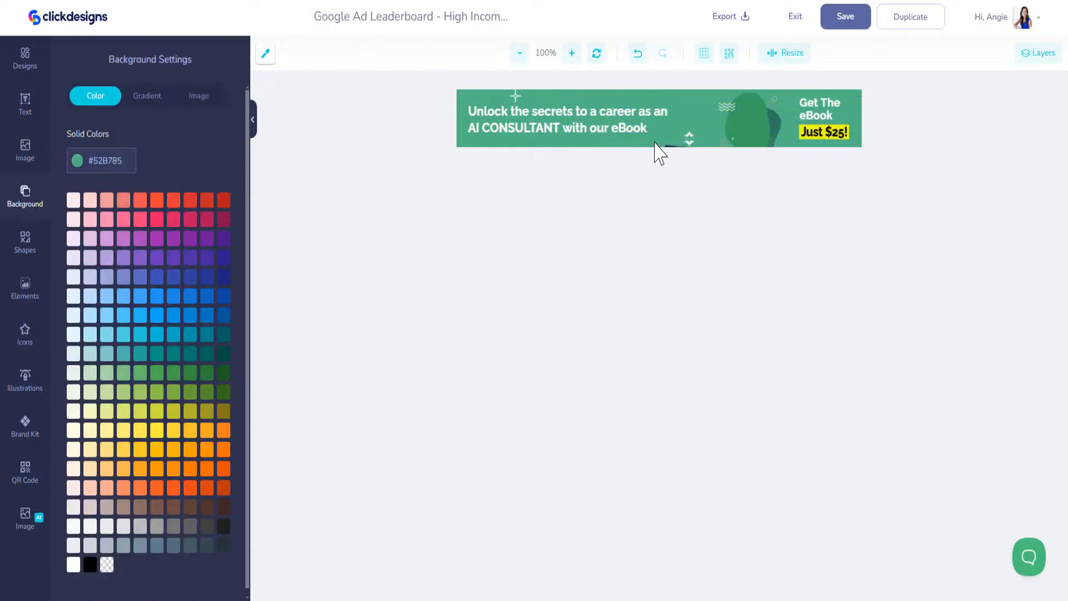
pyautogui.click(670, 145)
pyautogui.moveTo(661, 137); pyautogui.dragTo(686, 133)
pyautogui.moveTo(726, 125); pyautogui.dragTo(673, 126)
pyautogui.click(763, 114)
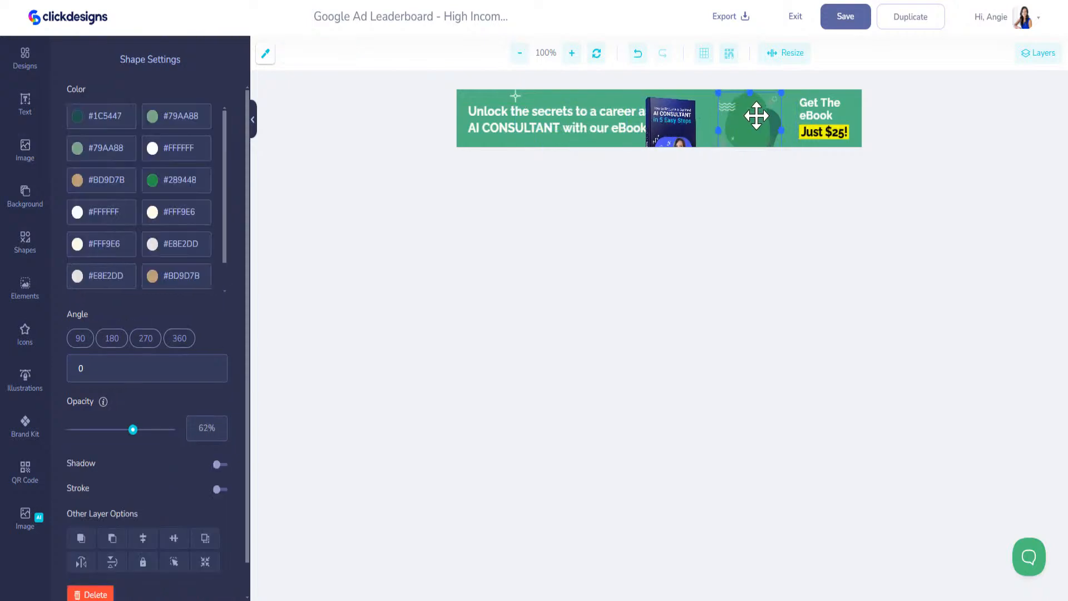
# Sample the cover's blue and set all five blob colour values to #4A56EF
pyautogui.click(667, 140)
pyautogui.click(126, 123)
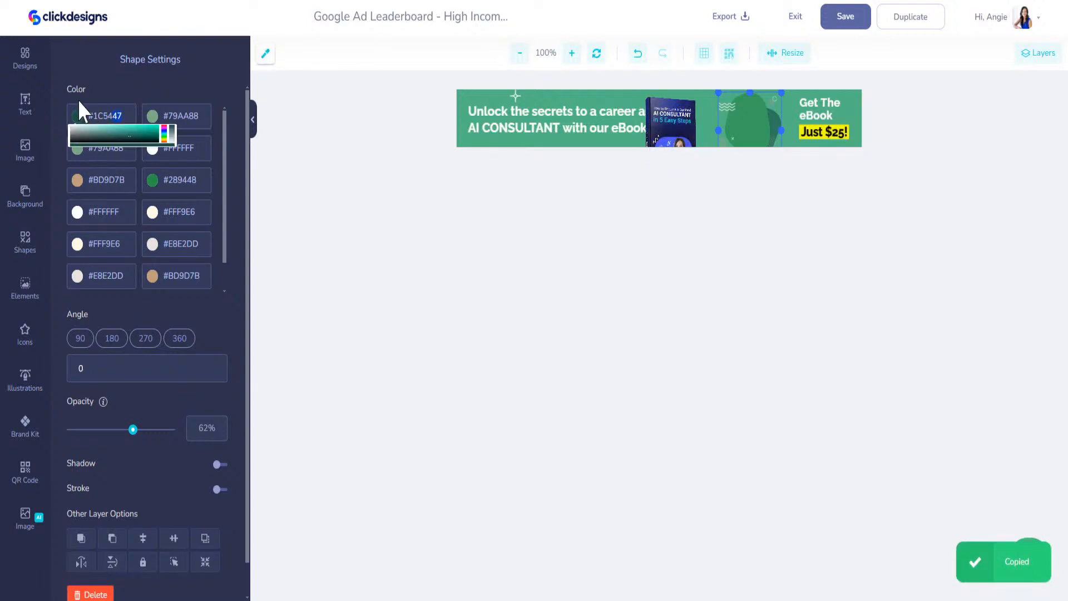
pyautogui.write('#4A56EF')
pyautogui.click(201, 183)
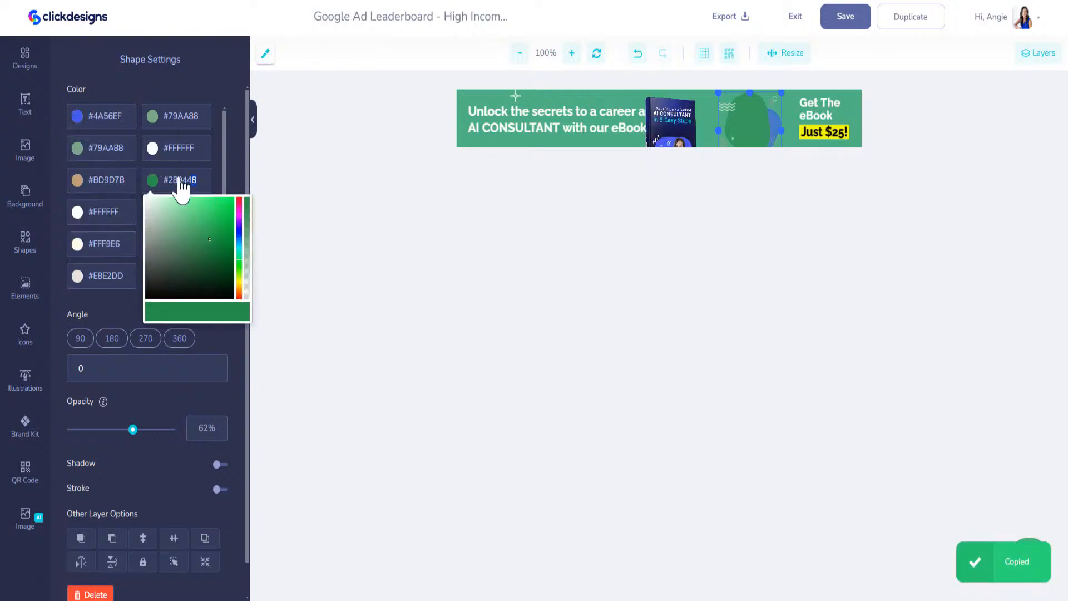
pyautogui.write('#4A56EF')
pyautogui.click(192, 149)
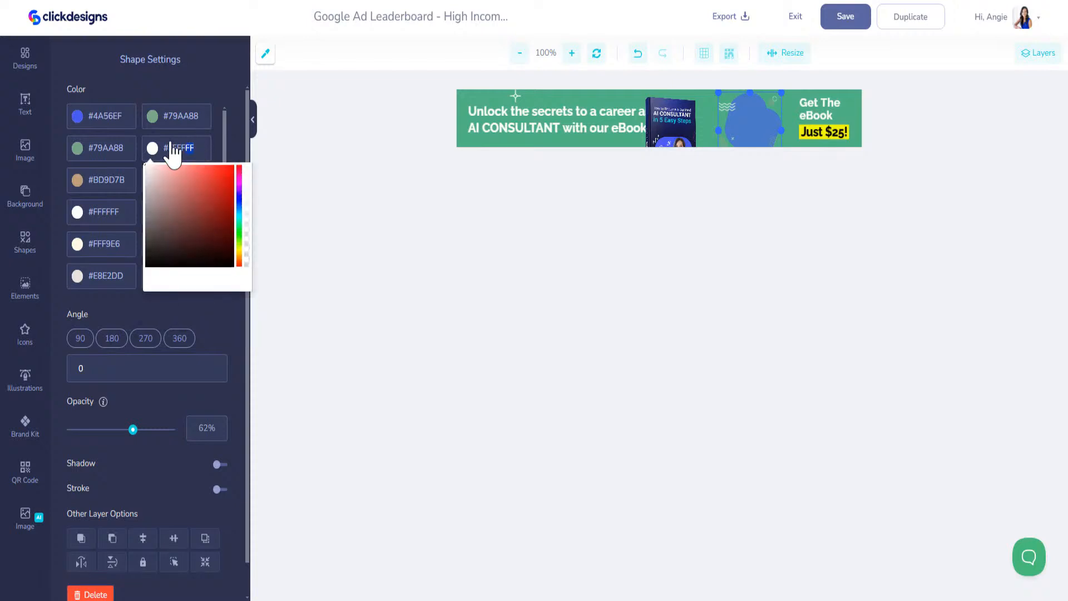
pyautogui.write('#4A56EF')
pyautogui.click(192, 118)
pyautogui.write('#4A56EF')
pyautogui.click(102, 147)
pyautogui.write('#4A56EF')
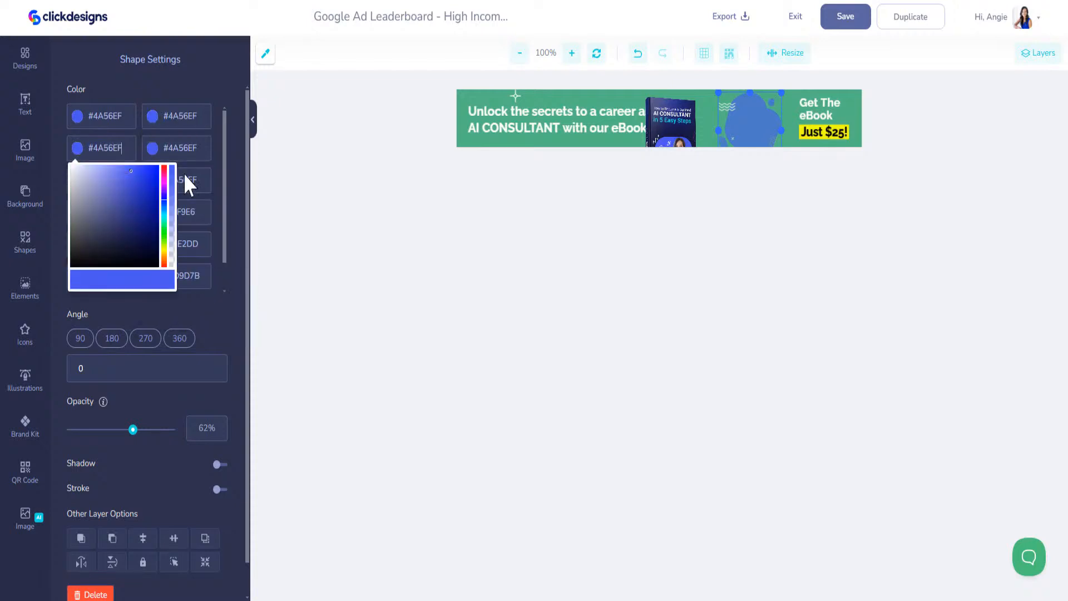
# Shrink the AI CONSULTANT book and move it onto the blue blob
pyautogui.click(679, 126)
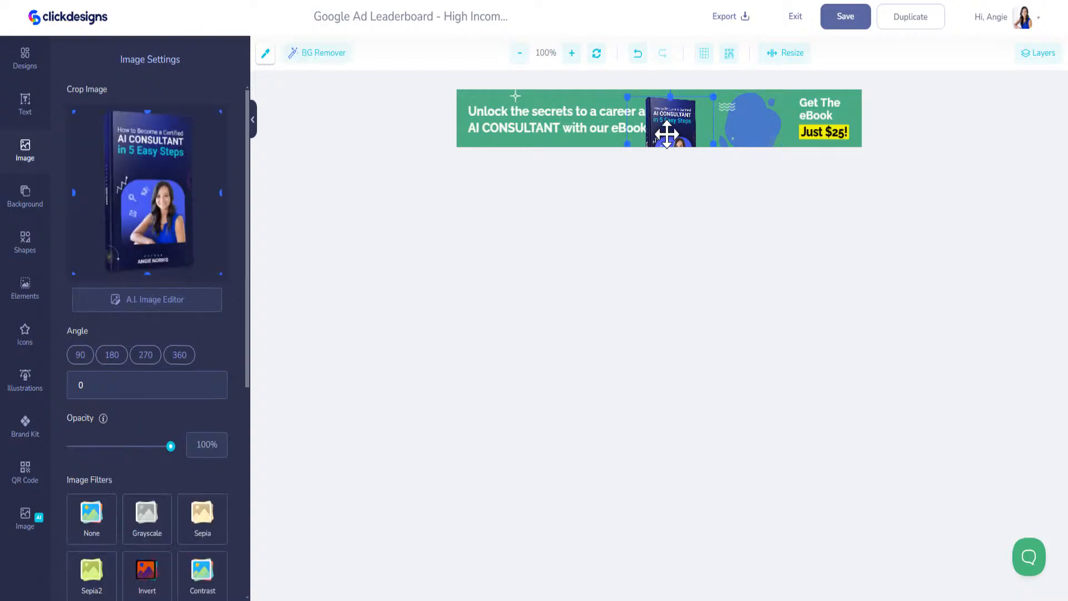
pyautogui.moveTo(629, 94); pyautogui.dragTo(747, 109)
pyautogui.click(672, 96)
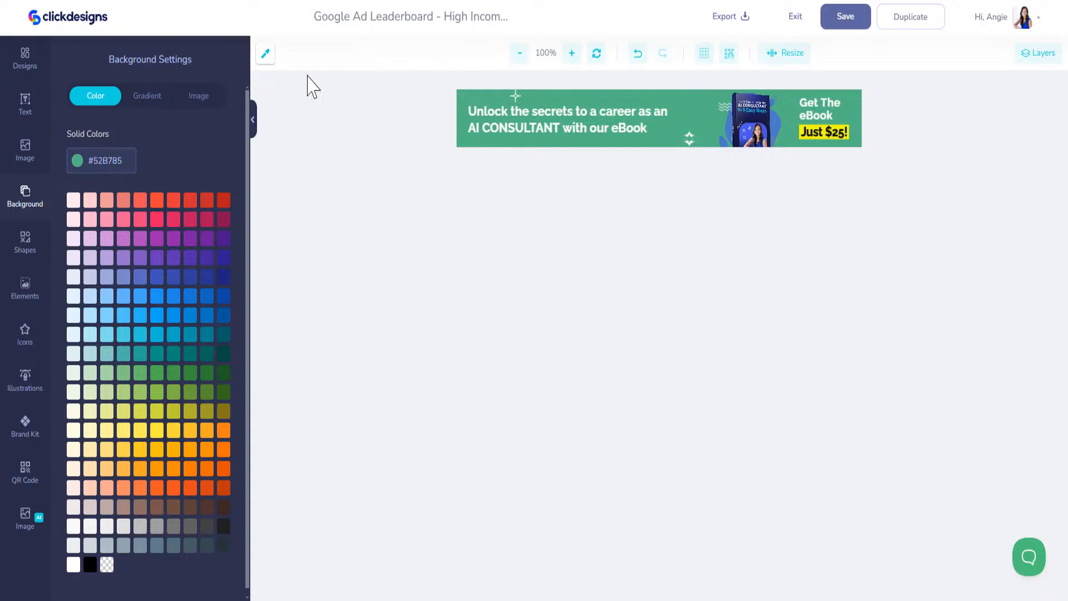
# Sample the book's dark navy and make the banner background #191C45
pyautogui.click(265, 53)
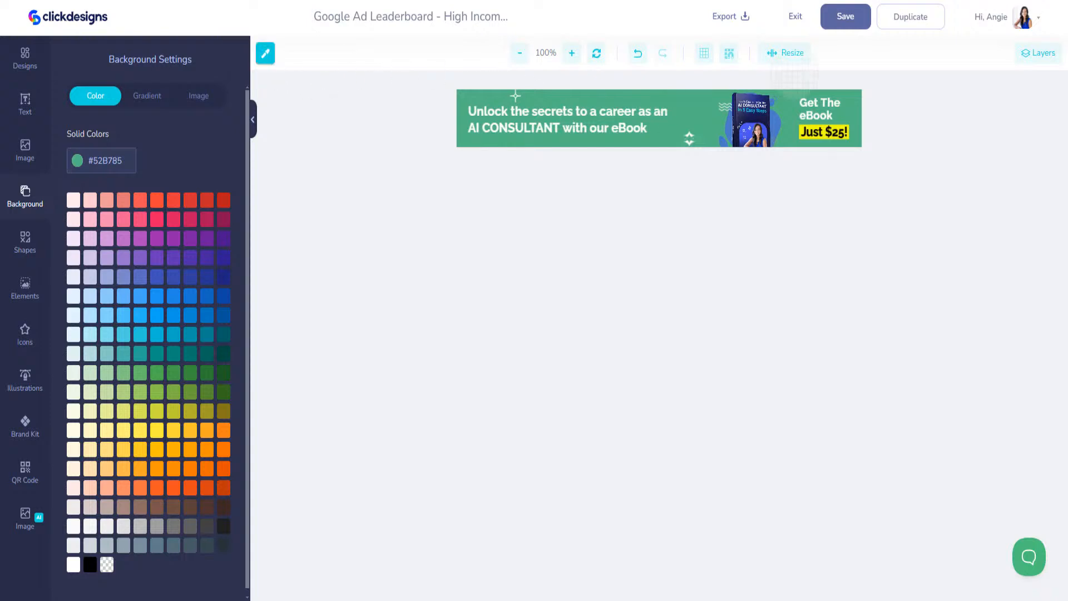
pyautogui.click(766, 129)
pyautogui.click(127, 172)
pyautogui.hotkey('ctrl', 'v')
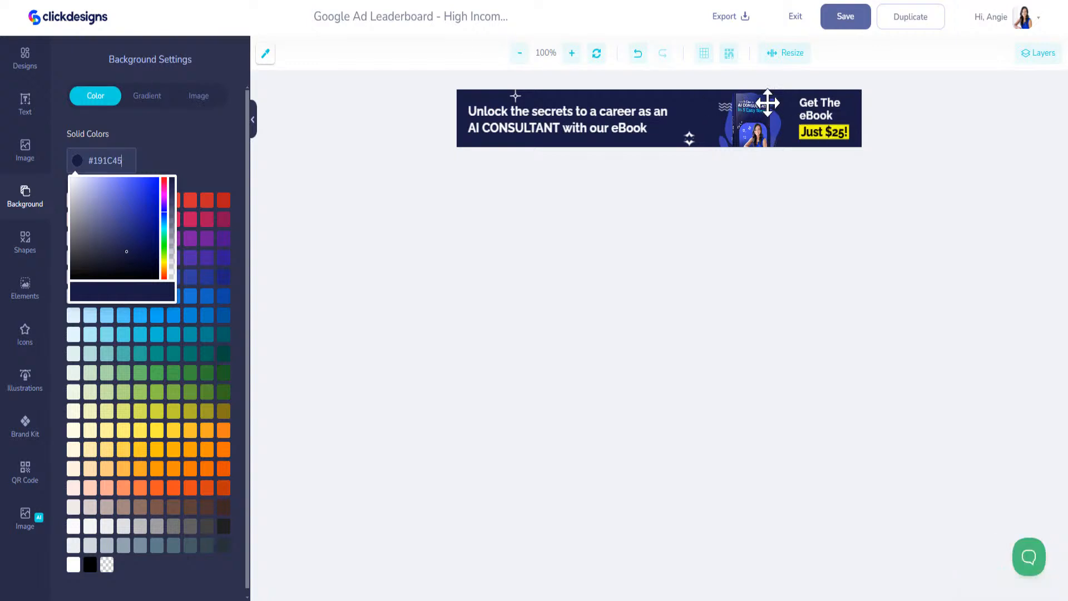
# Move the Just $25! text off its highlight and make the highlight brand-kit cyan
pyautogui.moveTo(826, 134); pyautogui.dragTo(801, 130)
pyautogui.click(838, 133)
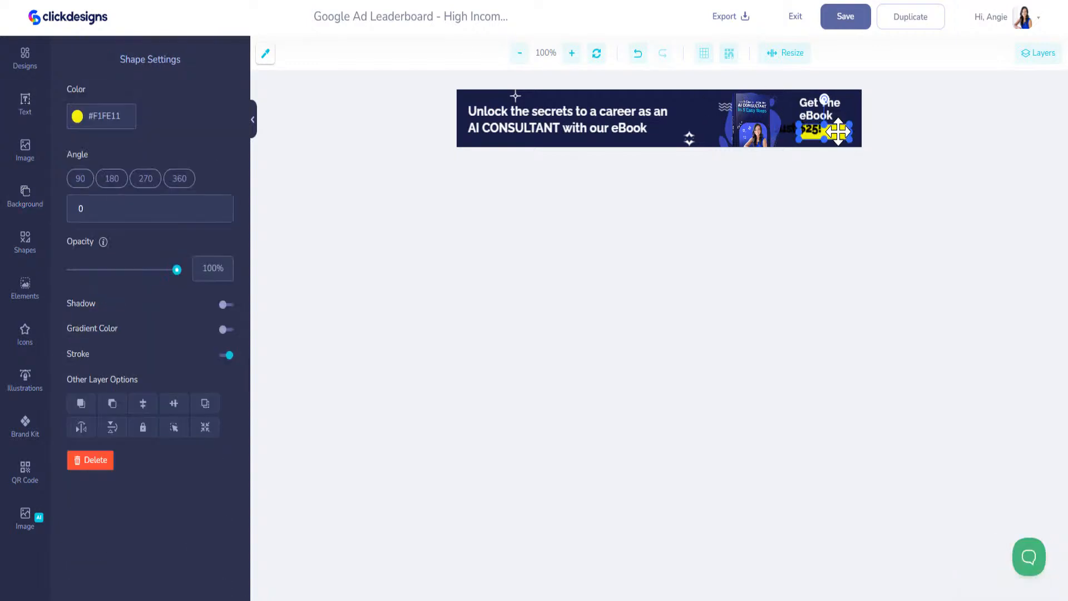
pyautogui.click(25, 425)
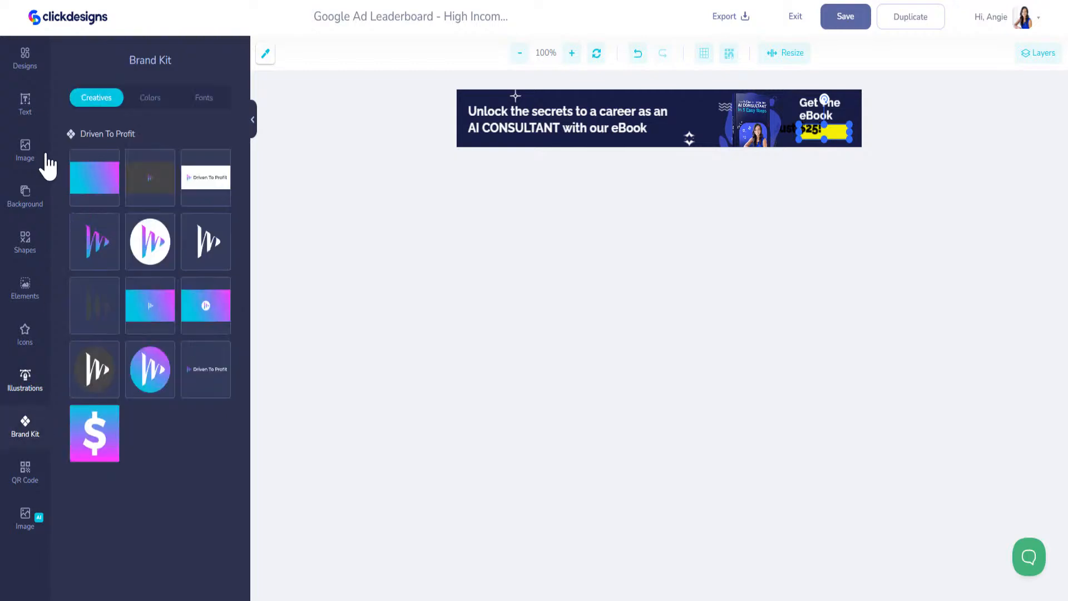
pyautogui.click(150, 97)
pyautogui.click(79, 177)
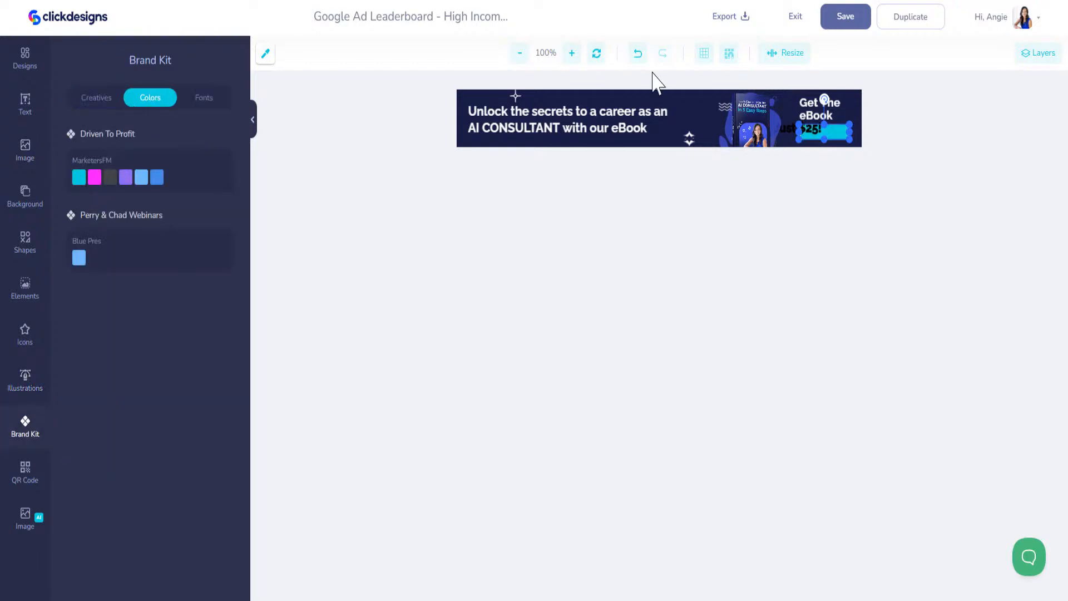
# Make the Just $25! price text white with its stroke turned off
pyautogui.click(815, 132)
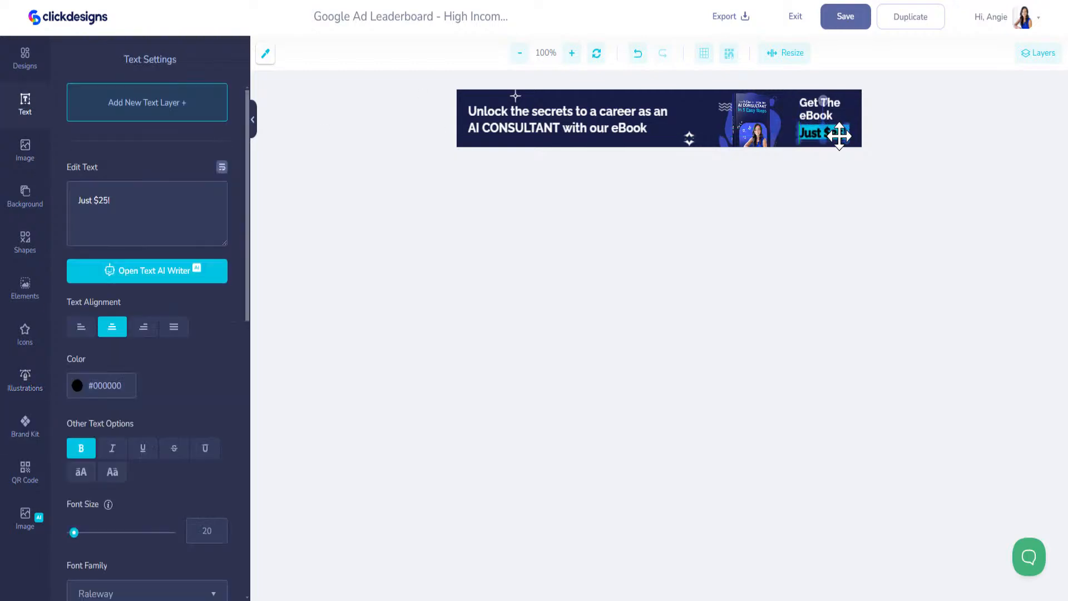
pyautogui.click(77, 389)
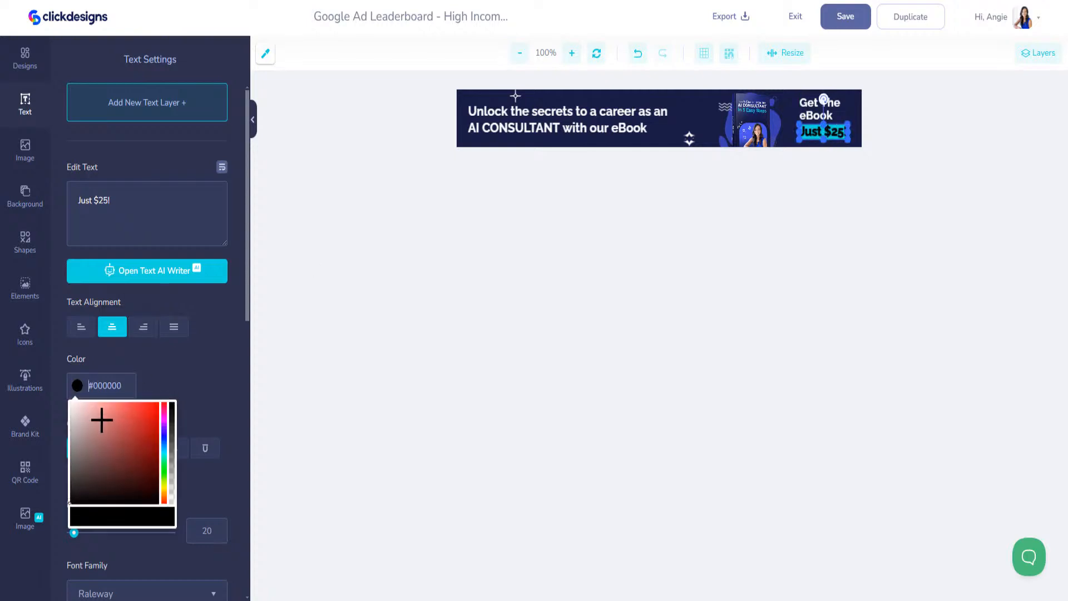
pyautogui.moveTo(103, 417); pyautogui.dragTo(70, 403)
pyautogui.click(221, 418)
pyautogui.scroll(-1, 227, 453)
pyautogui.scroll(-10, 212, 522)
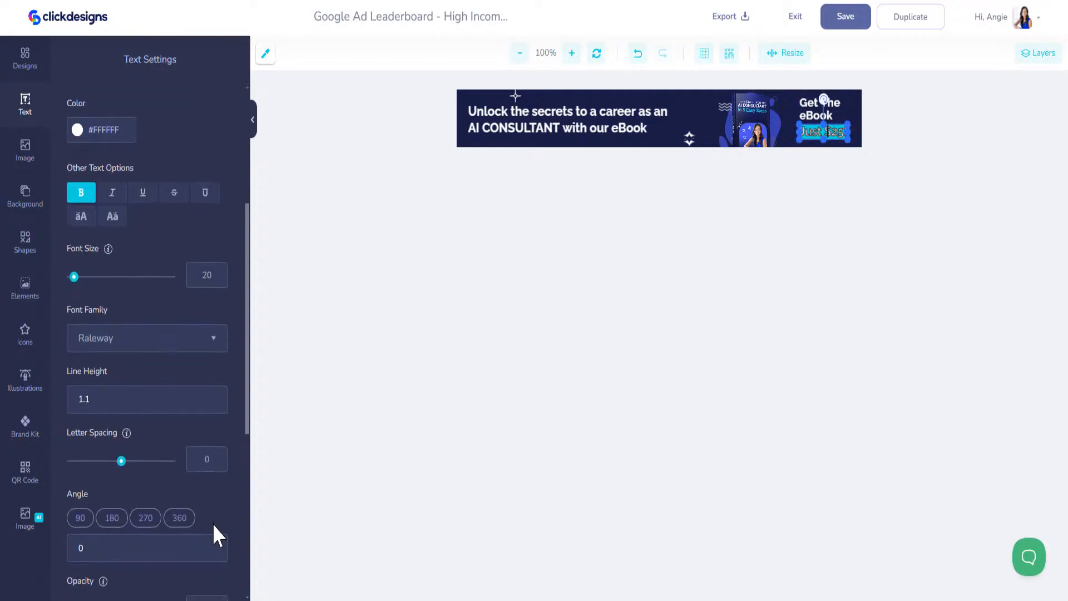
pyautogui.click(220, 403)
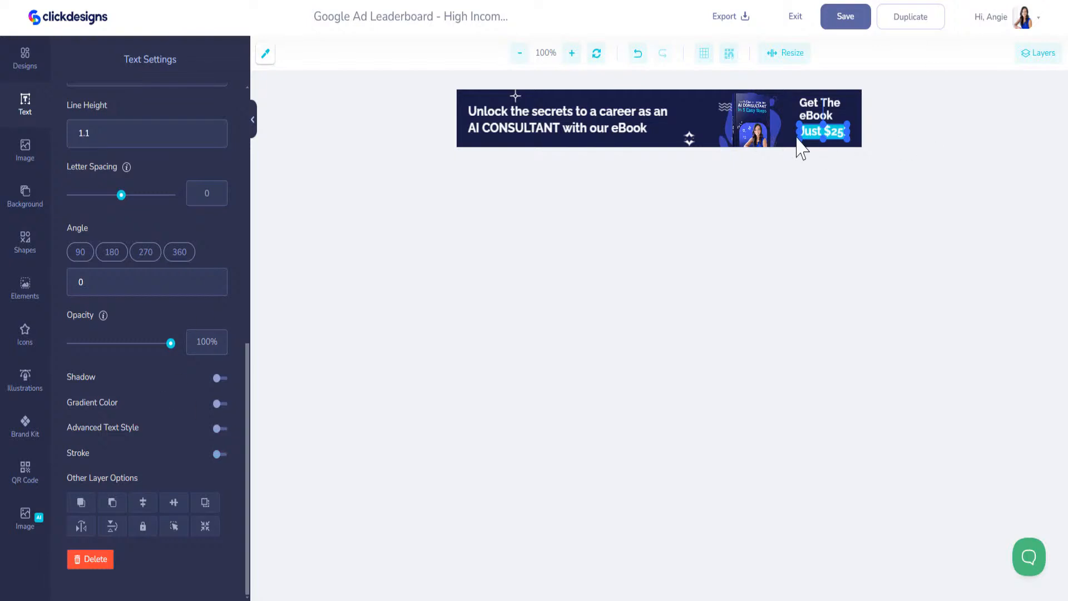
# Nudge the Just $25! price text slightly down and to the right
pyautogui.click(756, 117)
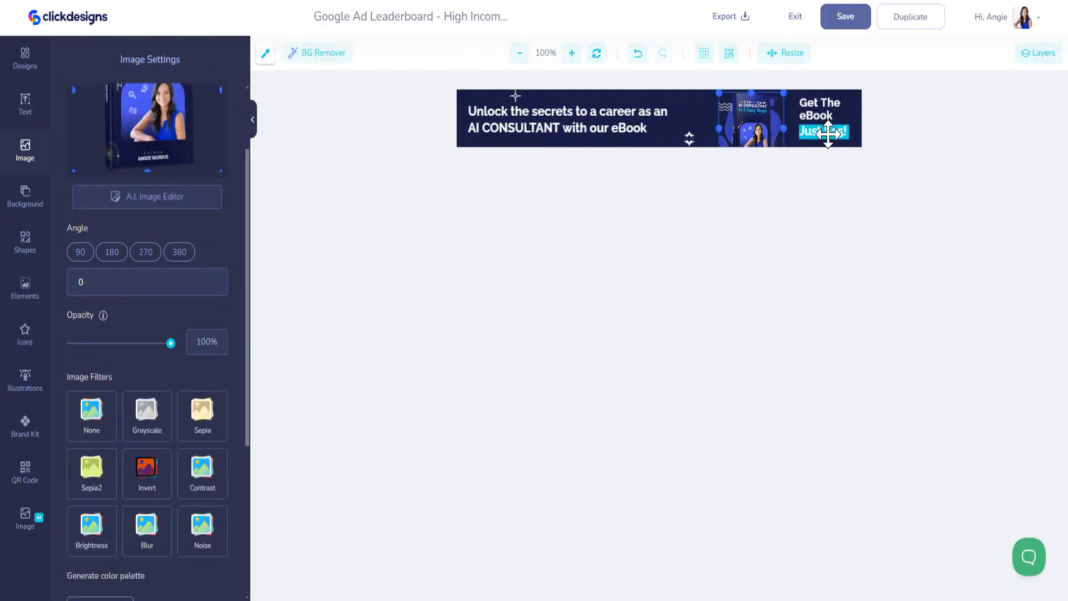
pyautogui.click(828, 134)
pyautogui.moveTo(831, 131); pyautogui.dragTo(832, 134)
# Save the leaderboard ad and open the Facebook Advertising template for editing
pyautogui.click(847, 21)
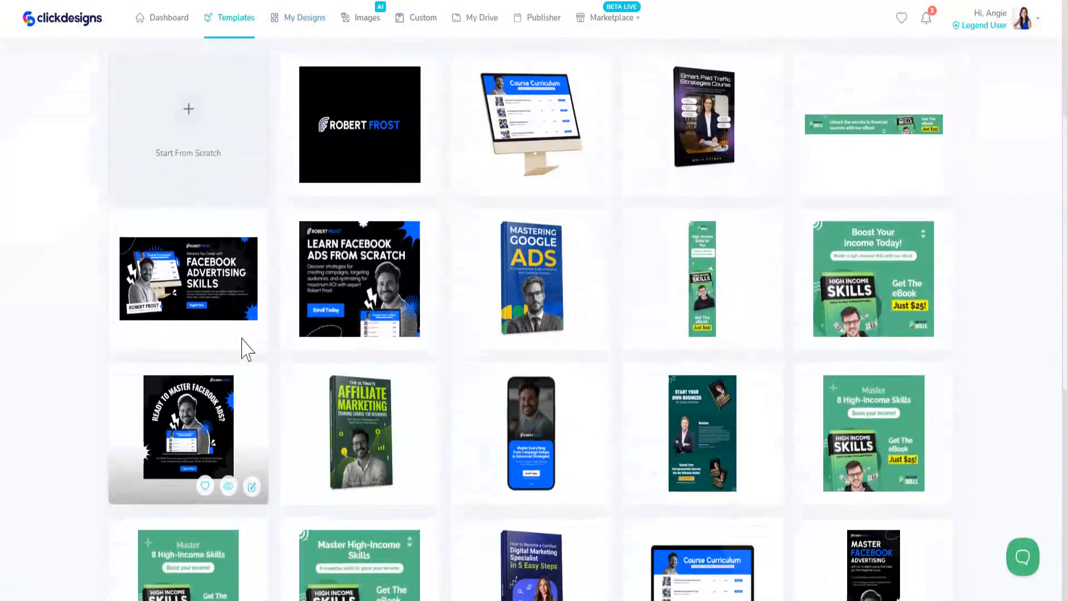
pyautogui.click(250, 325)
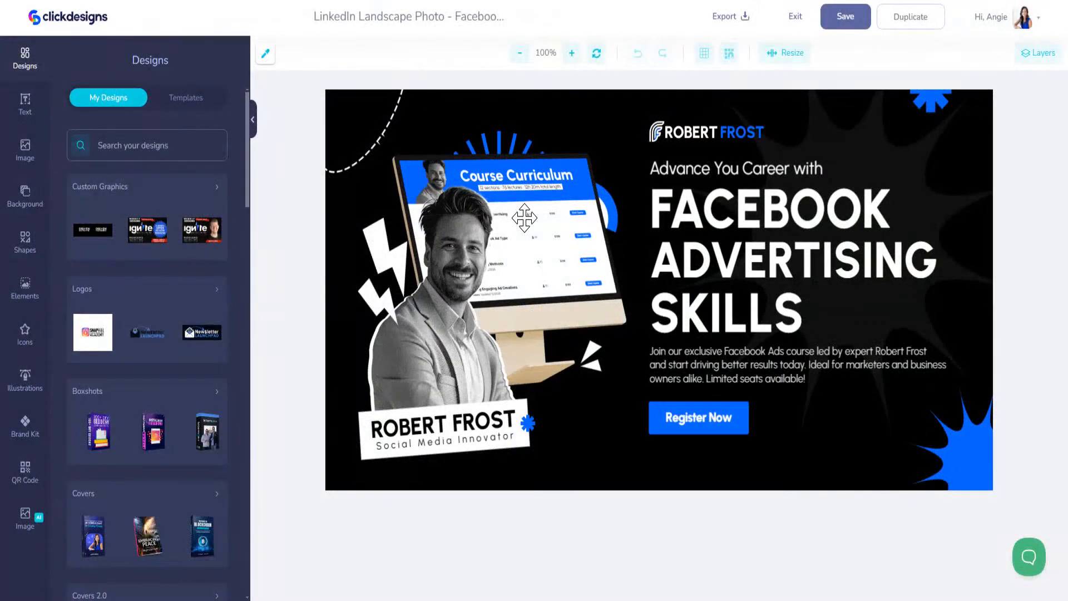
# Delete the person photo and the computer monitor image from the template
pyautogui.click(526, 217)
pyautogui.press('Delete')
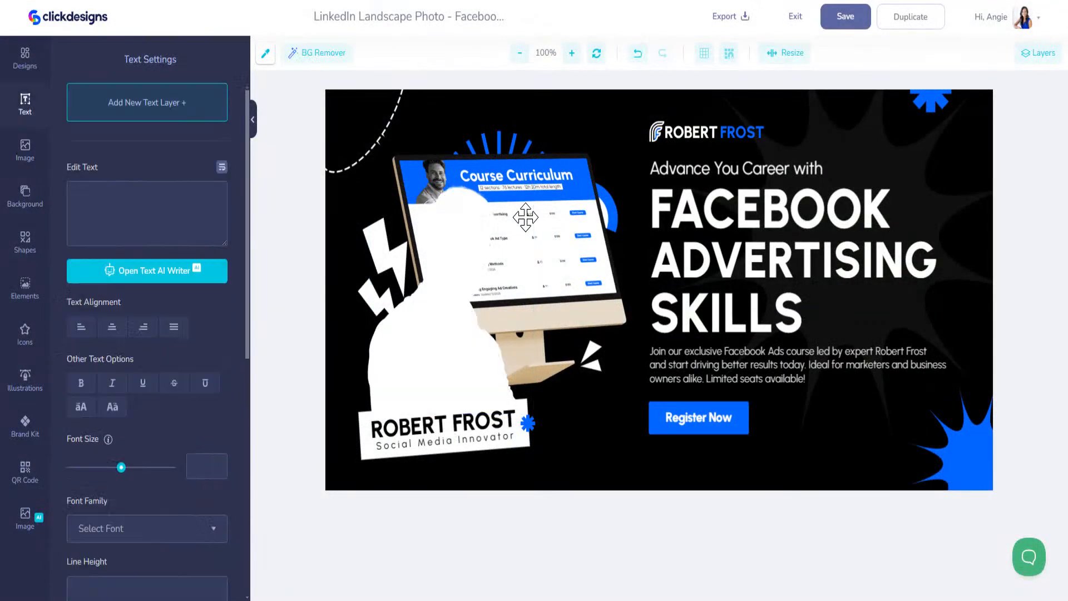
pyautogui.click(526, 217)
pyautogui.press('Delete')
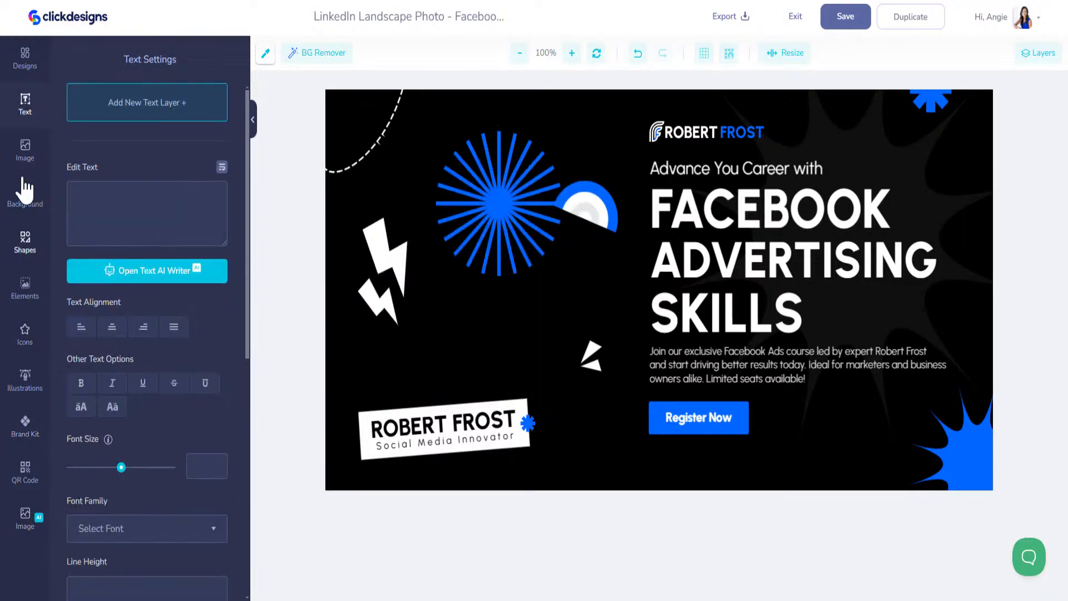
pyautogui.click(25, 57)
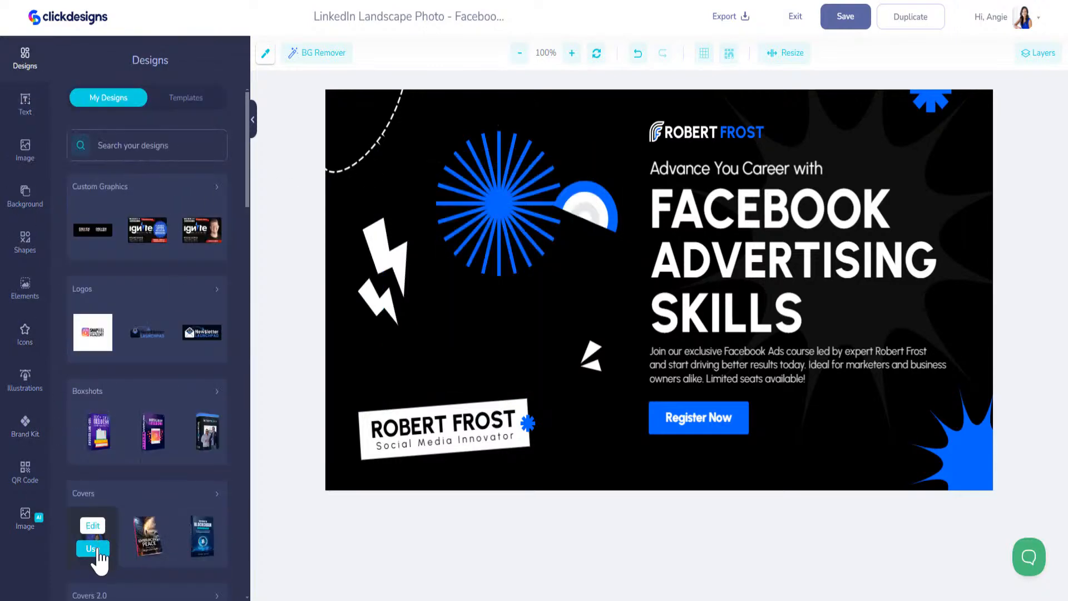
# Add the AI Consultant cover, shrink it, rotate it to 350°, and place it centre-right
pyautogui.click(98, 552)
pyautogui.click(647, 304)
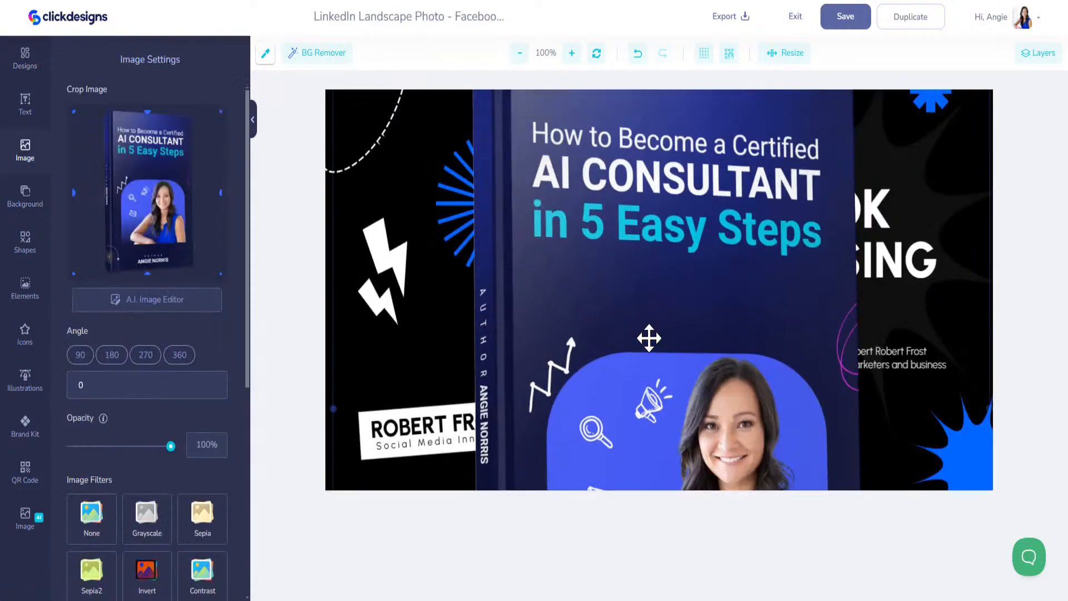
pyautogui.moveTo(568, 234); pyautogui.dragTo(567, 361)
pyautogui.moveTo(332, 190); pyautogui.dragTo(610, 401)
pyautogui.moveTo(670, 472); pyautogui.dragTo(487, 106)
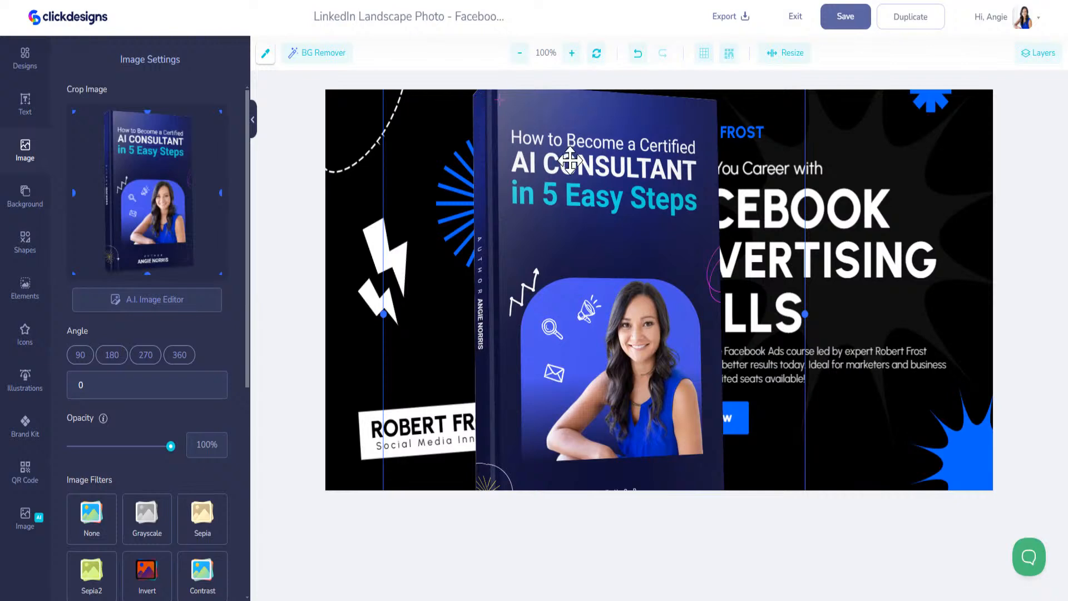
pyautogui.moveTo(569, 160); pyautogui.dragTo(574, 216)
pyautogui.moveTo(389, 138); pyautogui.dragTo(507, 179)
pyautogui.moveTo(537, 129); pyautogui.dragTo(504, 133)
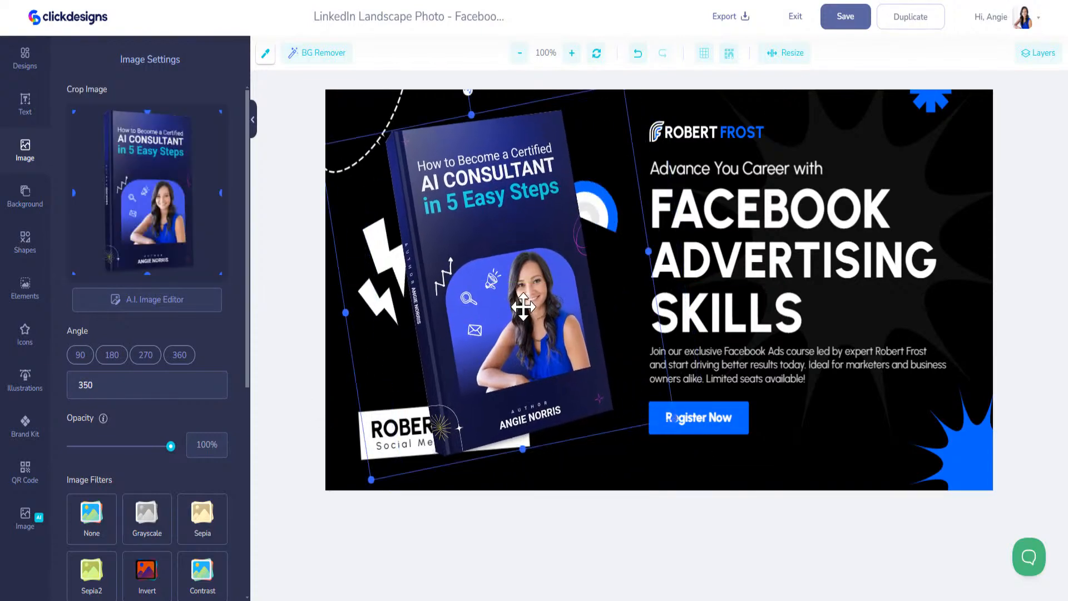
pyautogui.moveTo(513, 317); pyautogui.dragTo(675, 307)
pyautogui.click(438, 423)
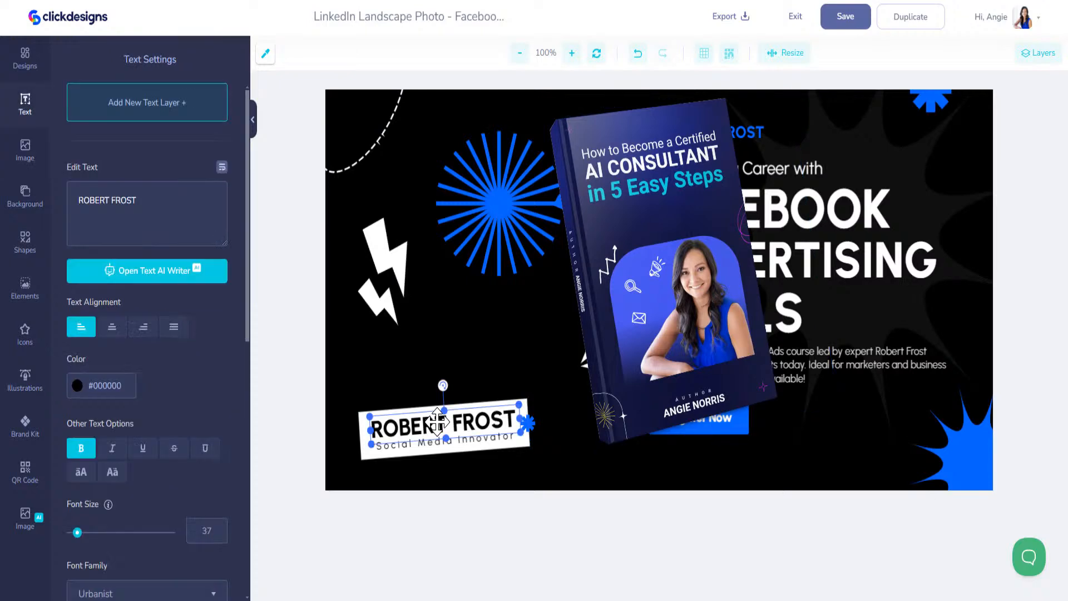
# Move the book left over the name label and select the label's text and white box
pyautogui.click(437, 409)
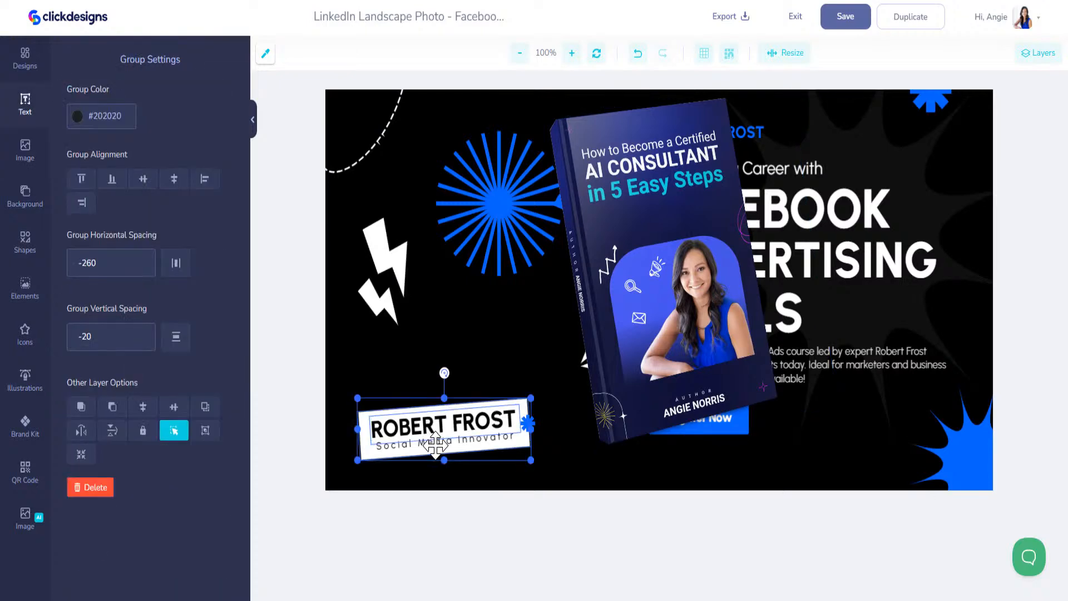
pyautogui.rightClick(435, 445)
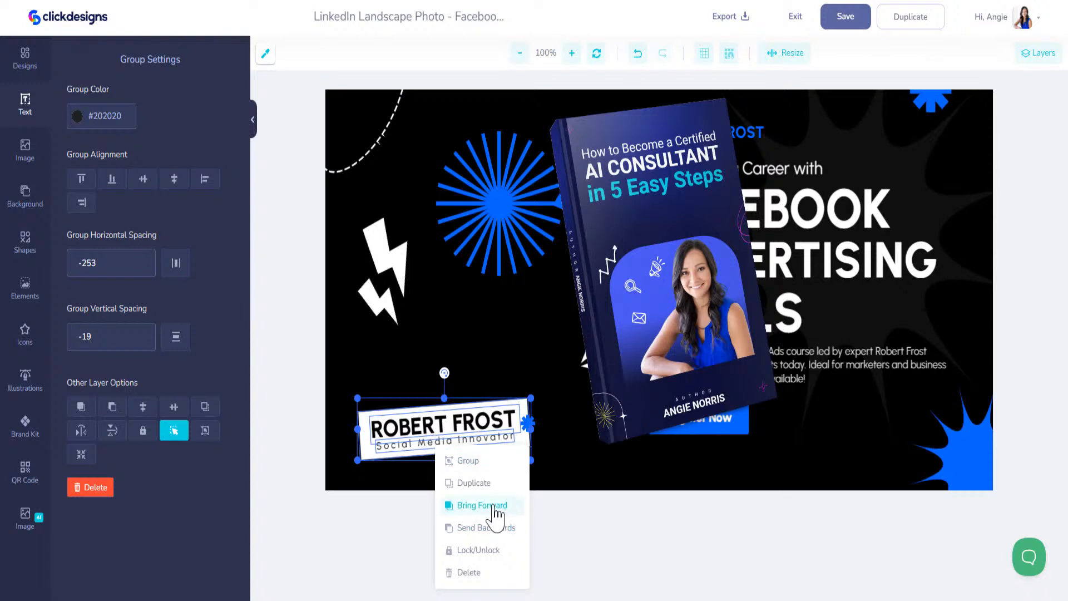
pyautogui.moveTo(670, 273); pyautogui.dragTo(581, 299)
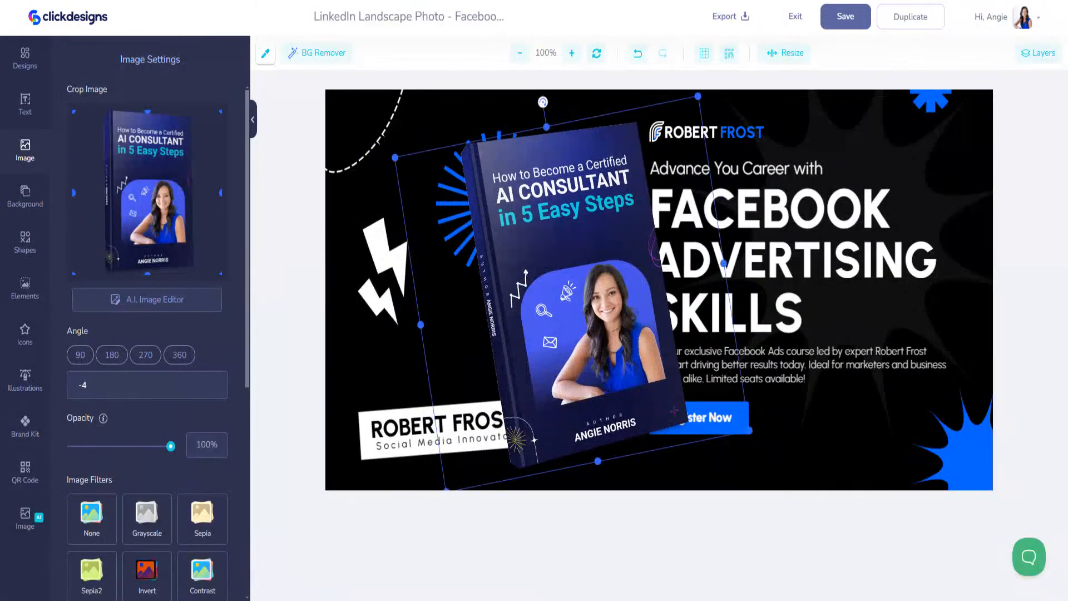
pyautogui.click(1043, 55)
pyautogui.click(361, 430)
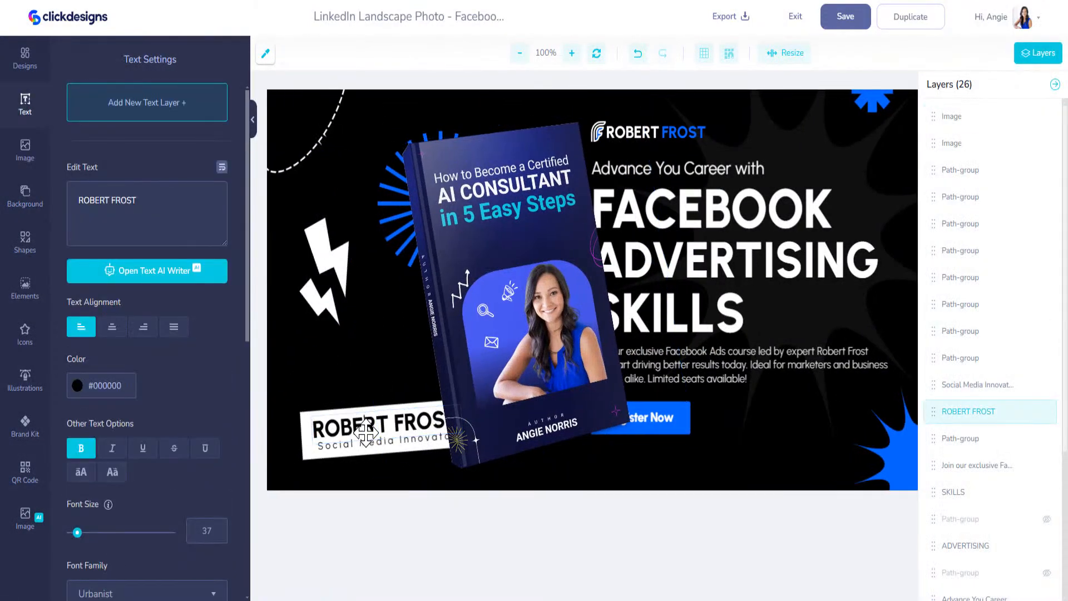
pyautogui.click(388, 444)
pyautogui.click(362, 428)
pyautogui.keyDown('shift'); pyautogui.click(353, 446); pyautogui.keyUp('shift')
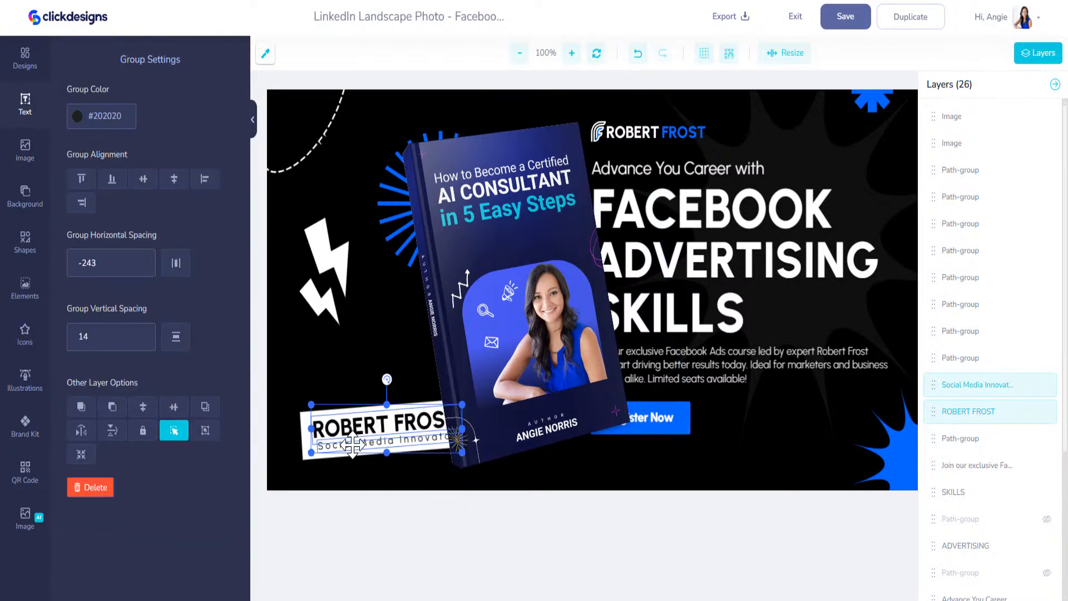
pyautogui.keyDown('shift'); pyautogui.click(306, 455); pyautogui.keyUp('shift')
pyautogui.keyDown('shift'); pyautogui.click(305, 443); pyautogui.keyUp('shift')
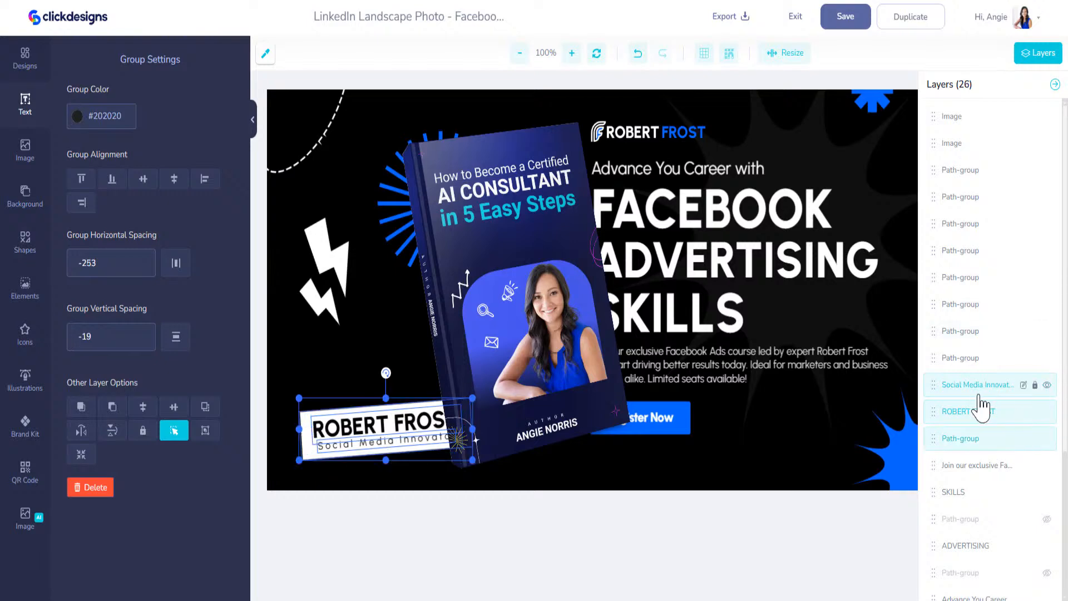
# Raise the Social Media Innovator, ROBERT FROST and white label layers above the book
pyautogui.click(967, 387)
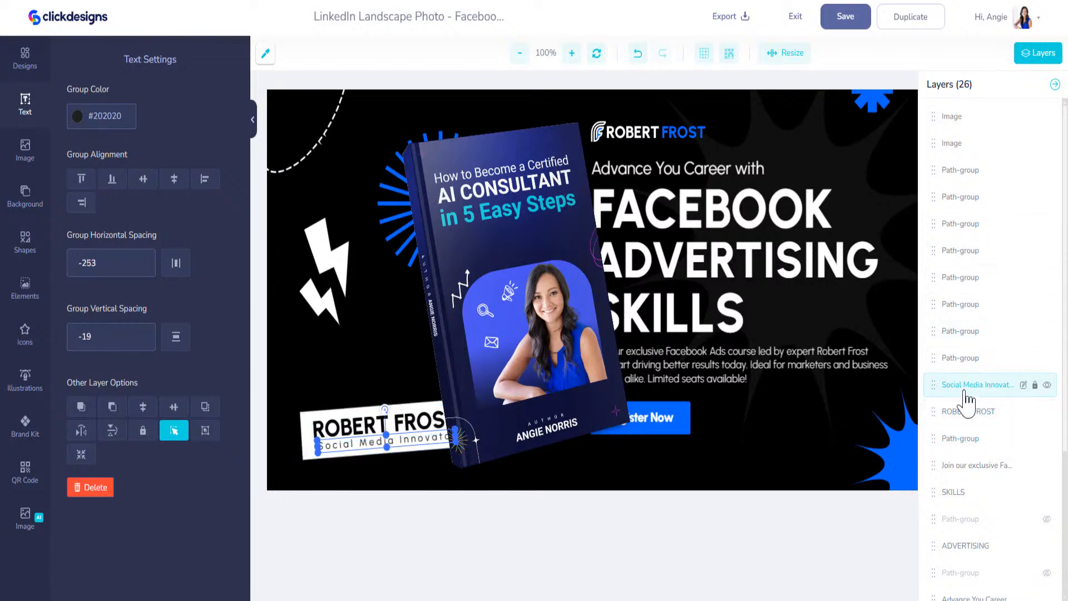
pyautogui.moveTo(933, 385); pyautogui.dragTo(938, 117)
pyautogui.moveTo(935, 414); pyautogui.dragTo(937, 170)
pyautogui.moveTo(933, 443); pyautogui.dragTo(946, 146)
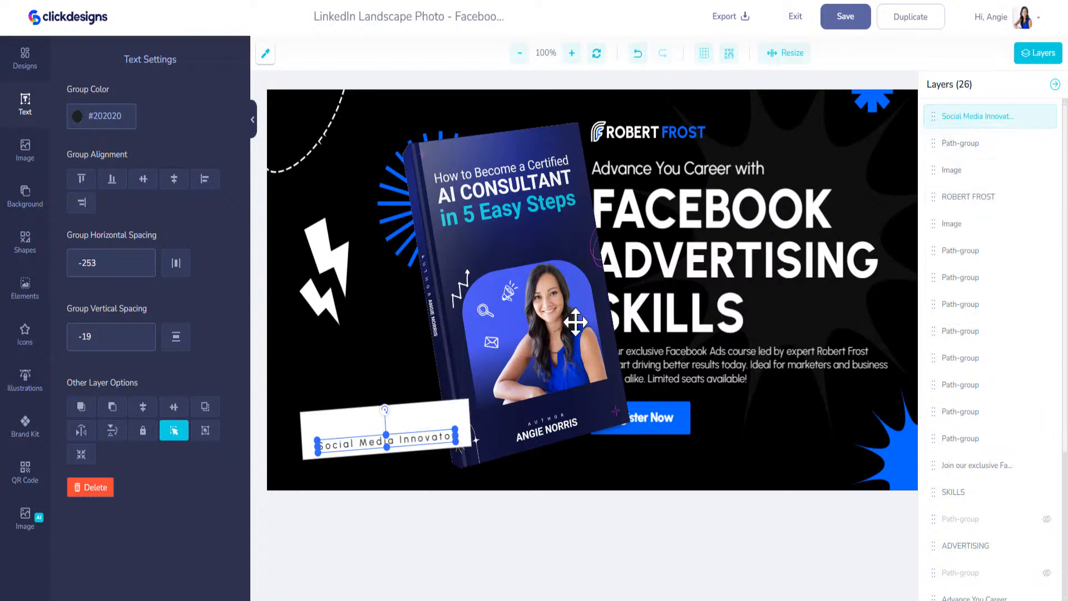
pyautogui.moveTo(934, 194); pyautogui.dragTo(946, 114)
# Move the book to the banner's left, briefly deleting then restoring the label elements
pyautogui.click(509, 352)
pyautogui.moveTo(508, 352); pyautogui.dragTo(429, 366)
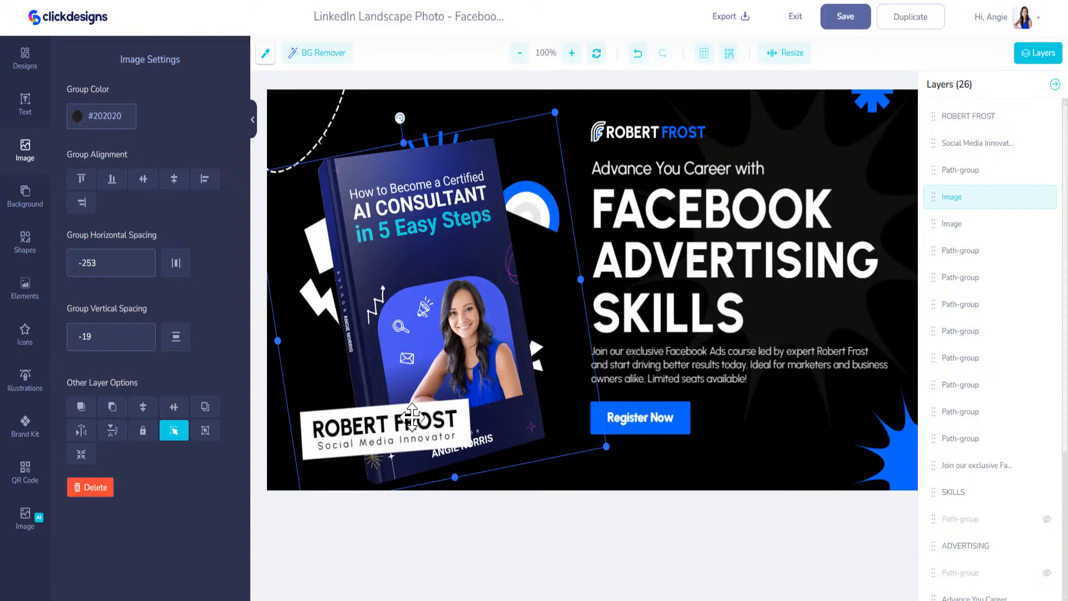
pyautogui.click(413, 420)
pyautogui.press('Delete')
pyautogui.click(395, 420)
pyautogui.press('Delete')
pyautogui.click(396, 441)
pyautogui.press('Delete')
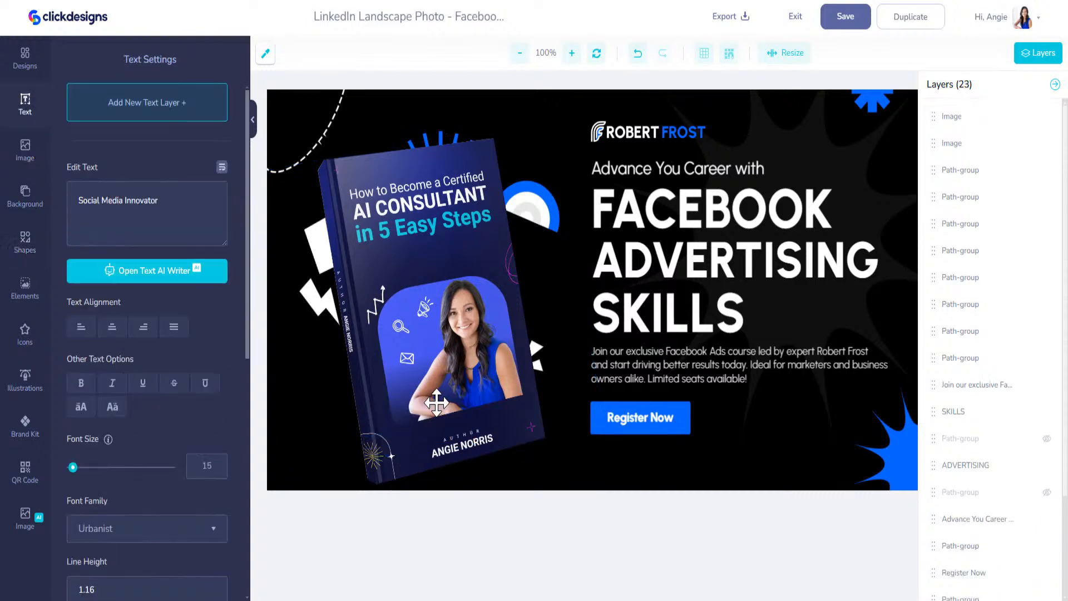
pyautogui.click(637, 56)
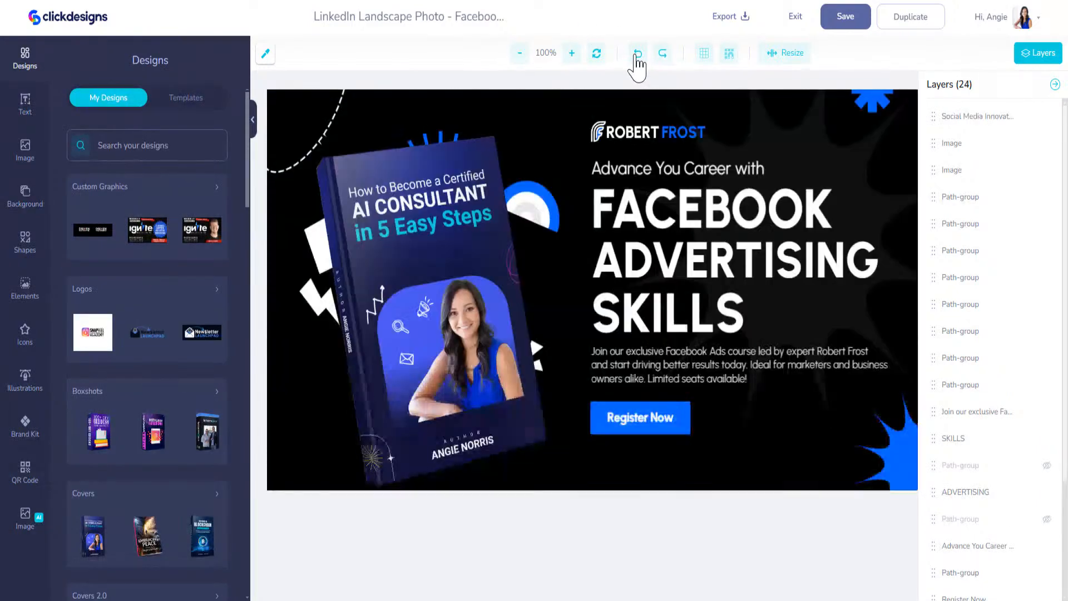
pyautogui.click(638, 55)
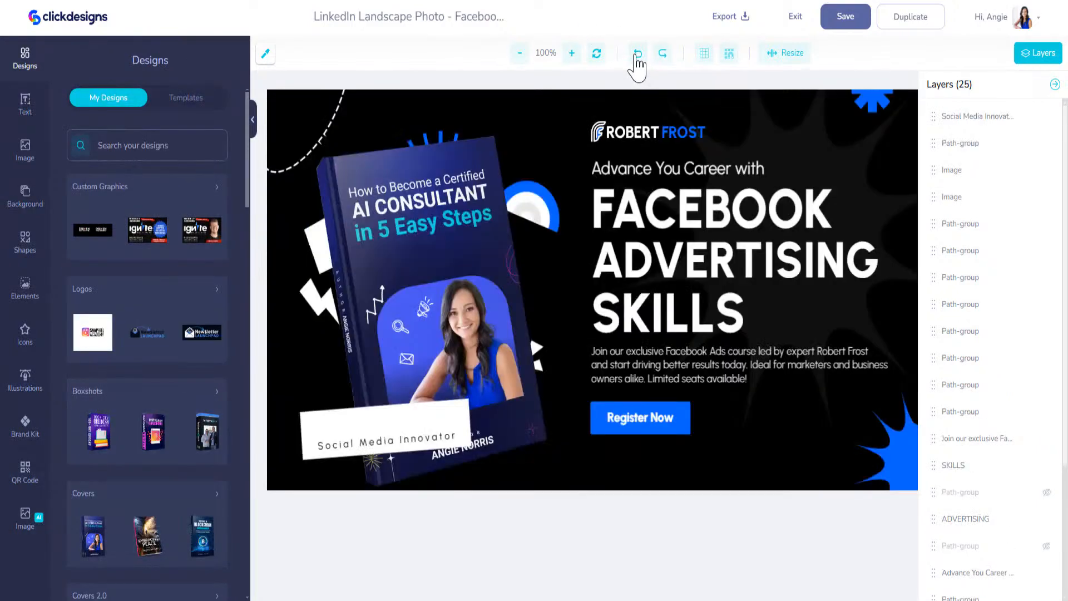
pyautogui.click(637, 56)
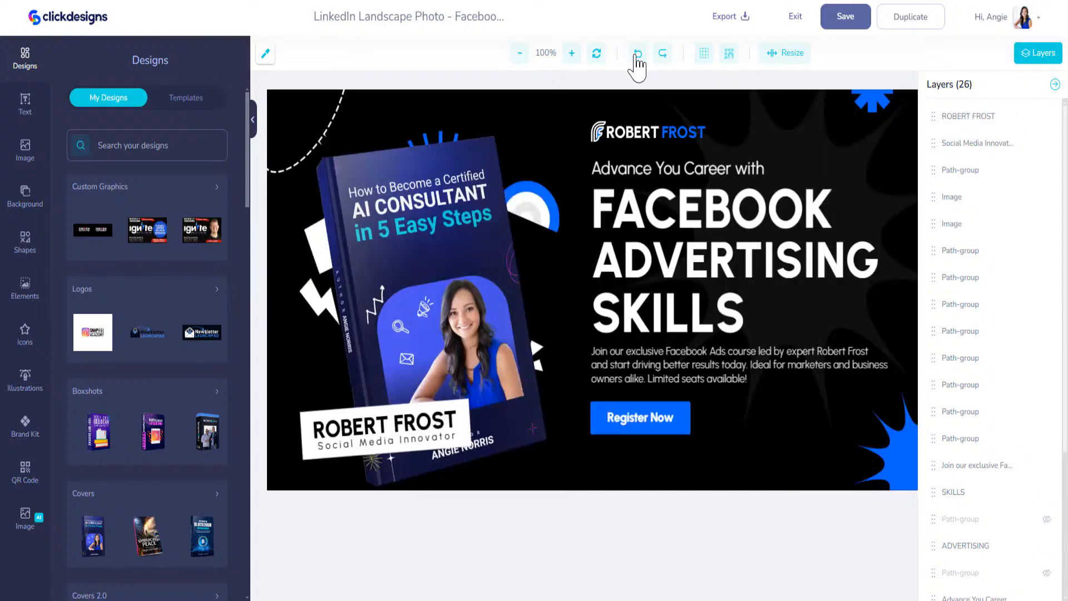
# Replace ROBERT FROST with NEW RELEASE, delete the subtitle, and shrink the white box to fit
pyautogui.click(359, 425)
pyautogui.moveTo(172, 220); pyautogui.dragTo(17, 210)
pyautogui.write('NEW RELEASE')
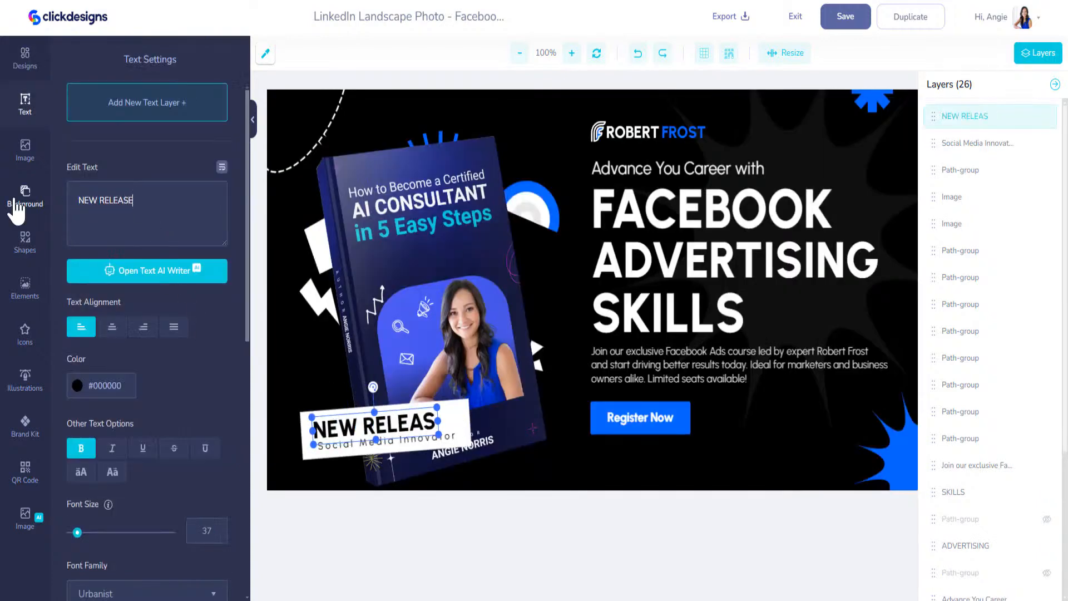
pyautogui.click(384, 446)
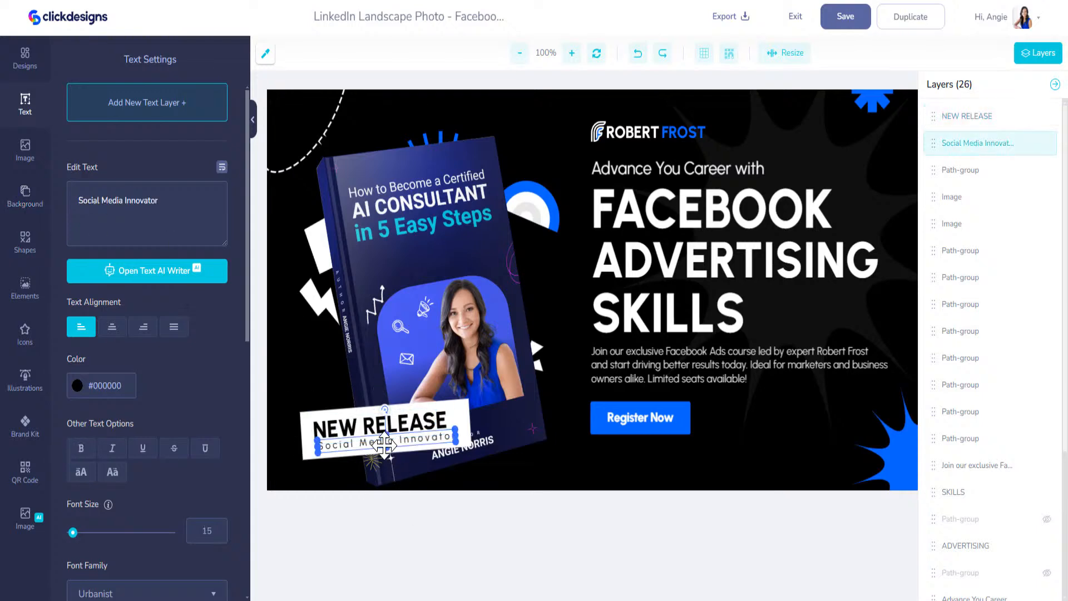
pyautogui.press('Delete')
pyautogui.click(385, 444)
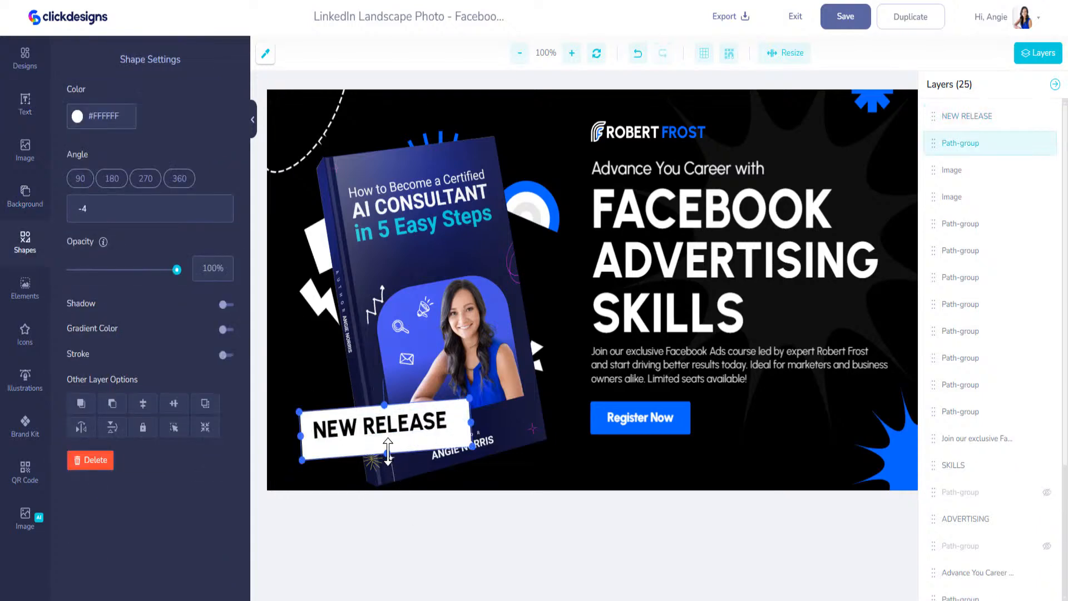
pyautogui.moveTo(387, 443); pyautogui.dragTo(387, 438)
pyautogui.moveTo(469, 417); pyautogui.dragTo(406, 422)
pyautogui.click(399, 409)
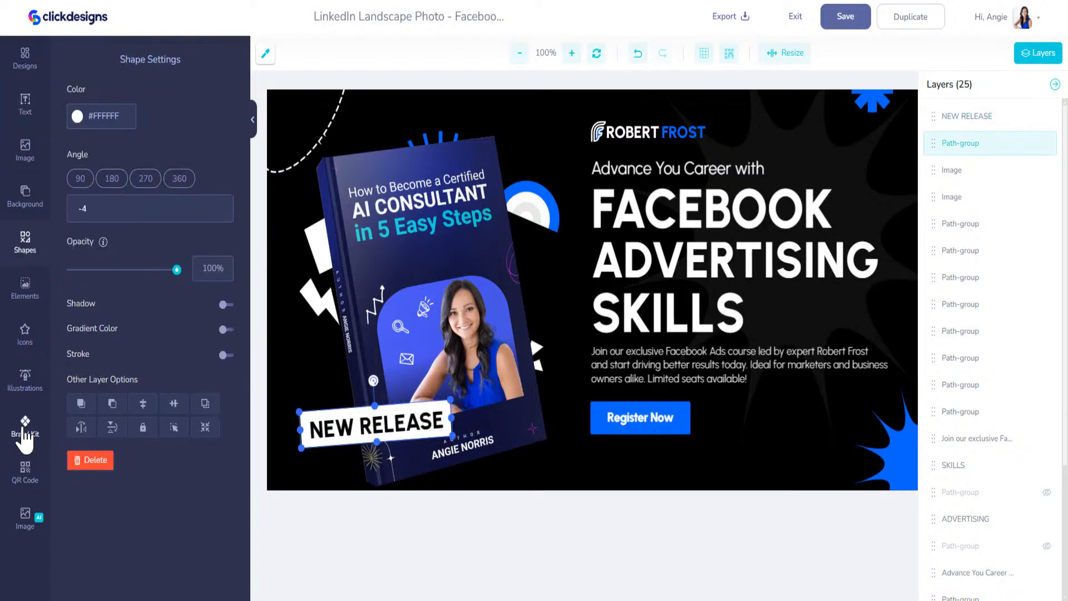
# Fill the NEW RELEASE box with brand-kit magenta at about 54% opacity
pyautogui.click(25, 437)
pyautogui.click(146, 103)
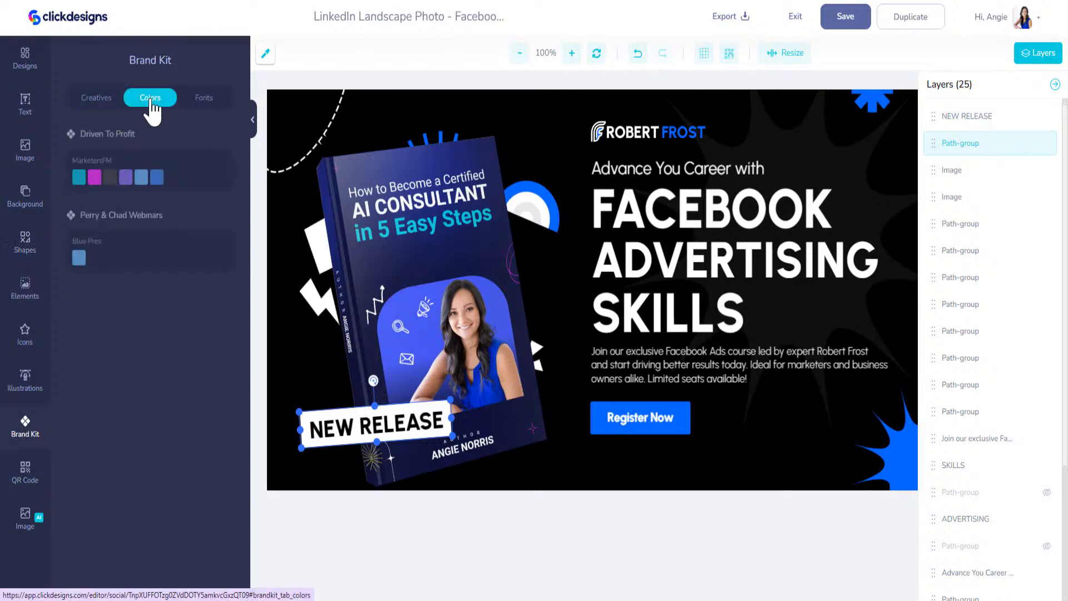
pyautogui.click(95, 179)
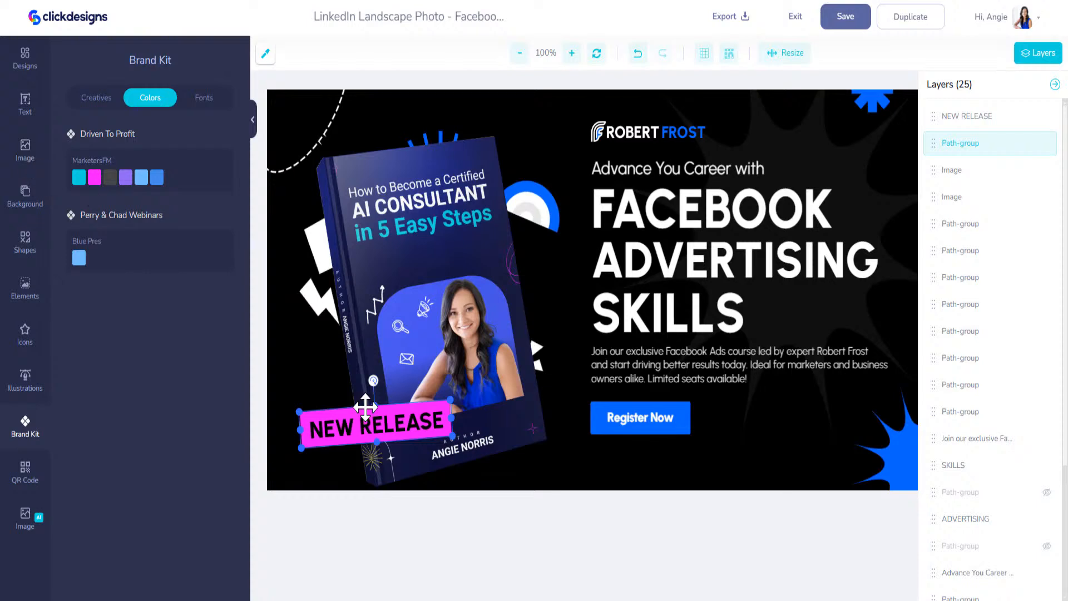
pyautogui.click(366, 407)
pyautogui.moveTo(177, 271); pyautogui.dragTo(131, 270)
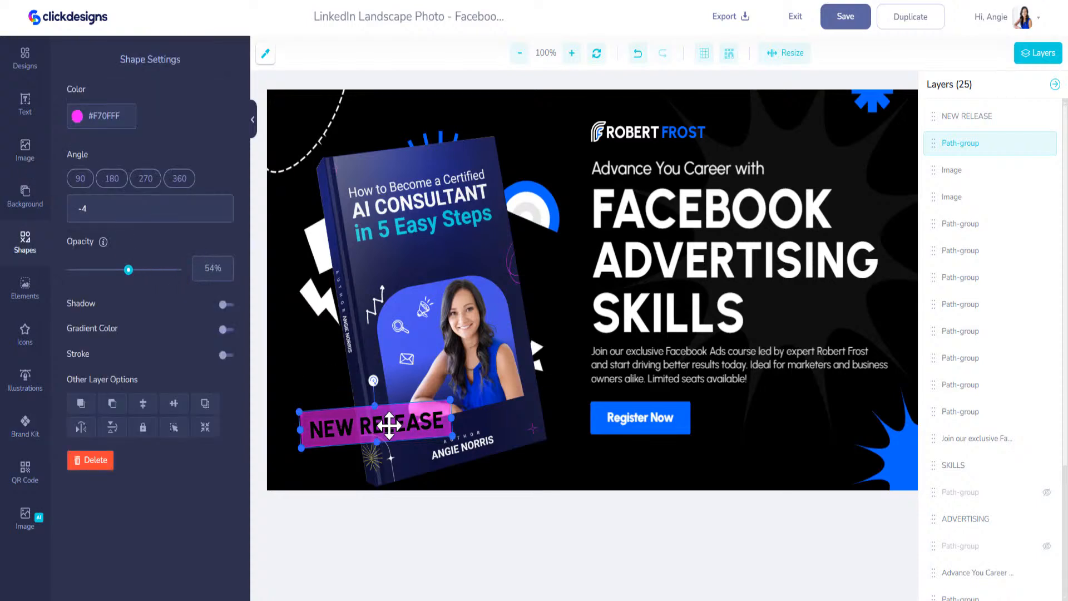
# Make the NEW RELEASE text white and nudge it slightly up and left
pyautogui.click(389, 426)
pyautogui.click(81, 386)
pyautogui.moveTo(82, 413); pyautogui.dragTo(68, 399)
pyautogui.click(372, 426)
pyautogui.moveTo(369, 428); pyautogui.dragTo(368, 424)
# Shift the book and label group up-left and reselect the NEW RELEASE label
pyautogui.click(340, 445)
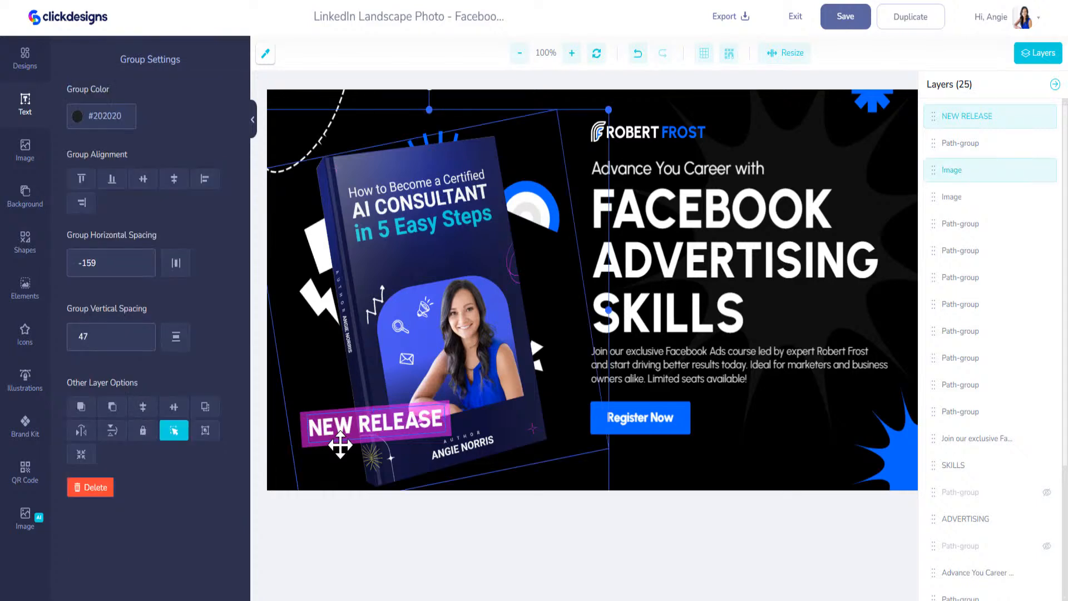
pyautogui.moveTo(351, 426); pyautogui.dragTo(327, 406)
pyautogui.click(696, 473)
pyautogui.click(385, 424)
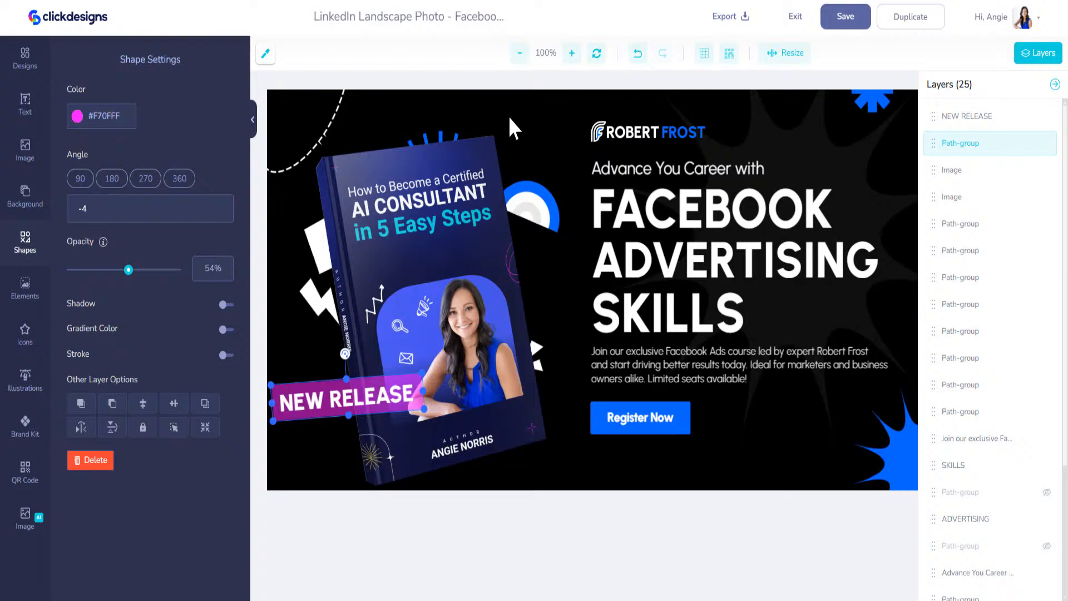
# Recolour the top-right starburst with the brand-kit magenta
pyautogui.click(877, 95)
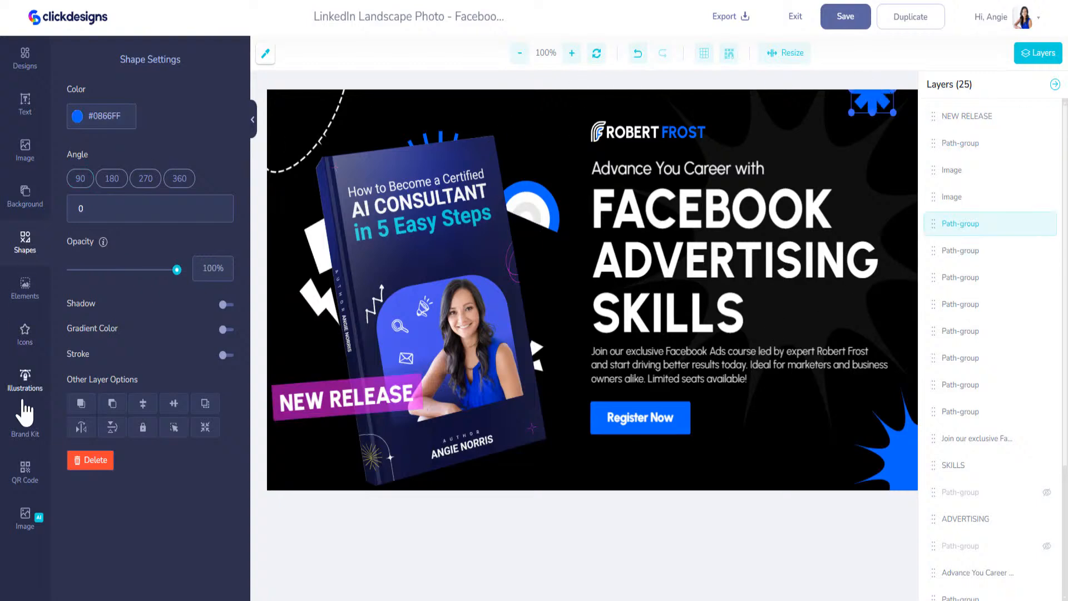
pyautogui.click(25, 426)
pyautogui.click(94, 177)
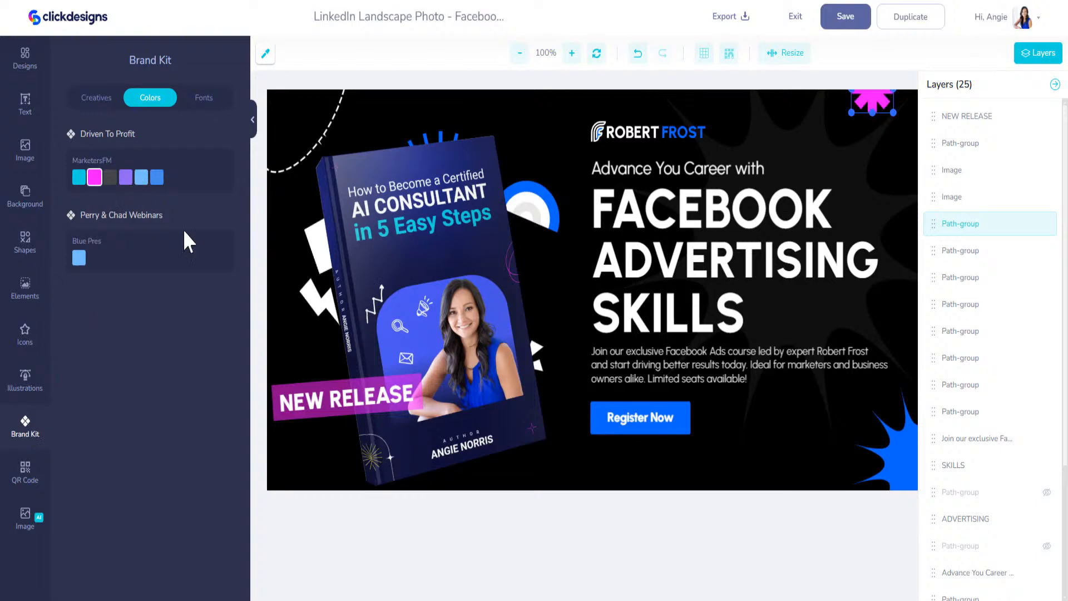
# Make the bottom-right starburst brand-kit cyan and delete the ROBERT FROST logo
pyautogui.click(891, 449)
pyautogui.click(77, 116)
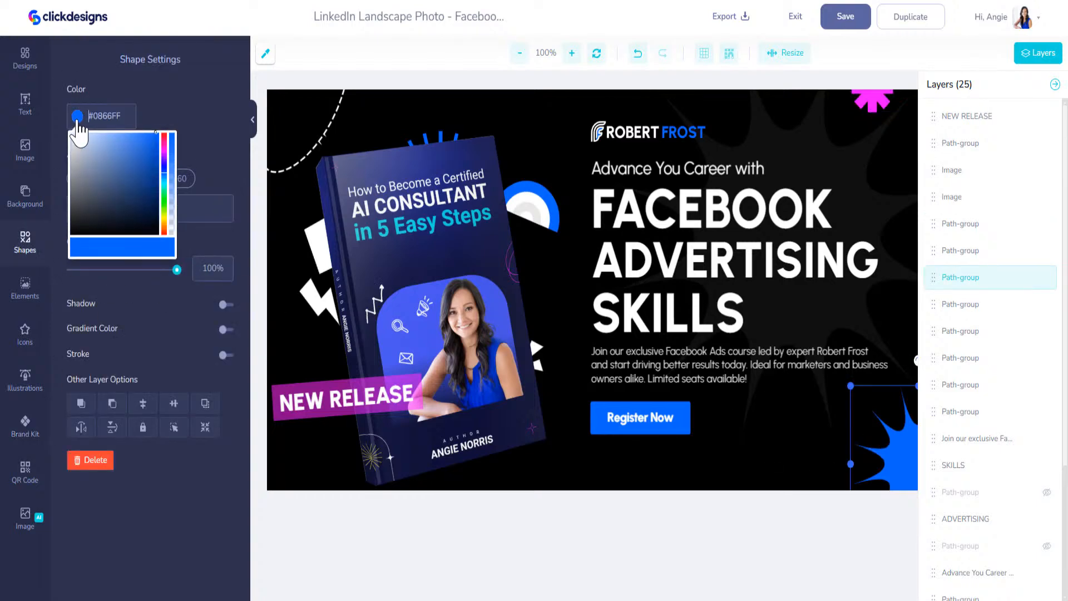
pyautogui.click(28, 427)
pyautogui.click(28, 428)
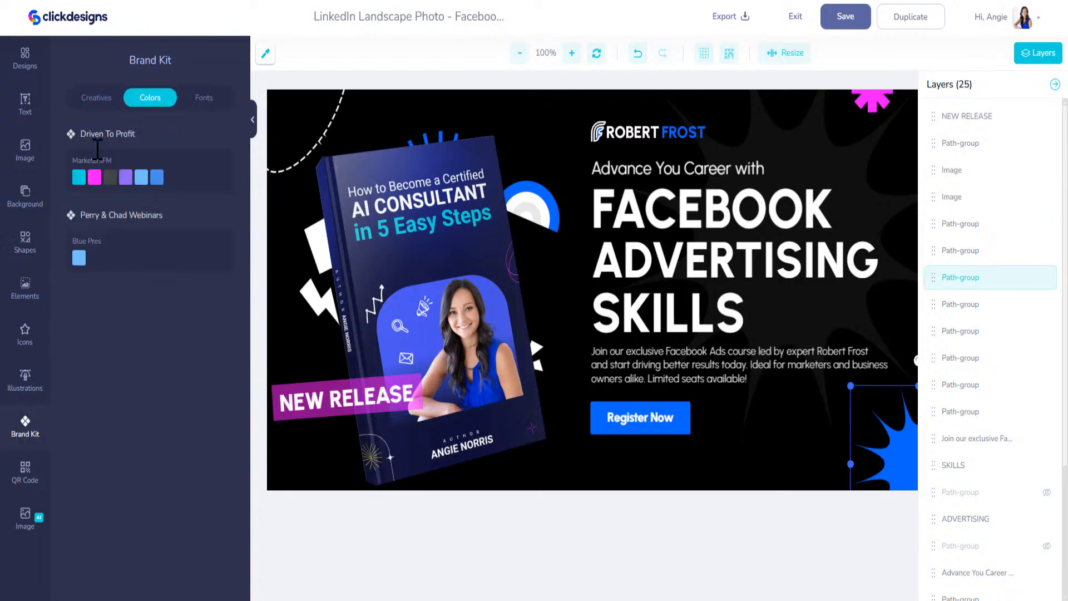
pyautogui.click(80, 179)
pyautogui.click(674, 132)
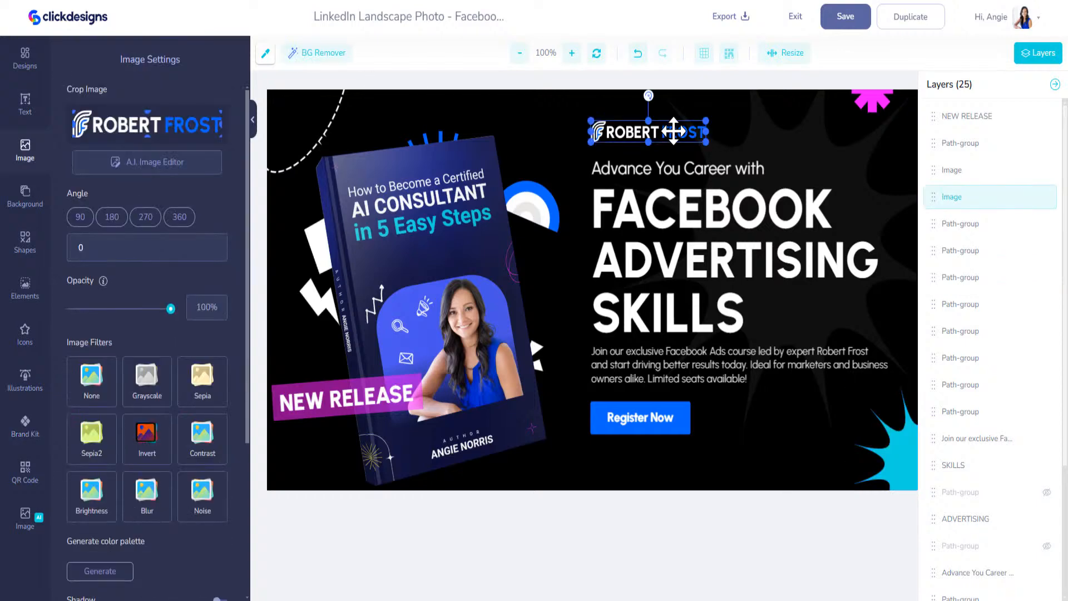
pyautogui.press('Delete')
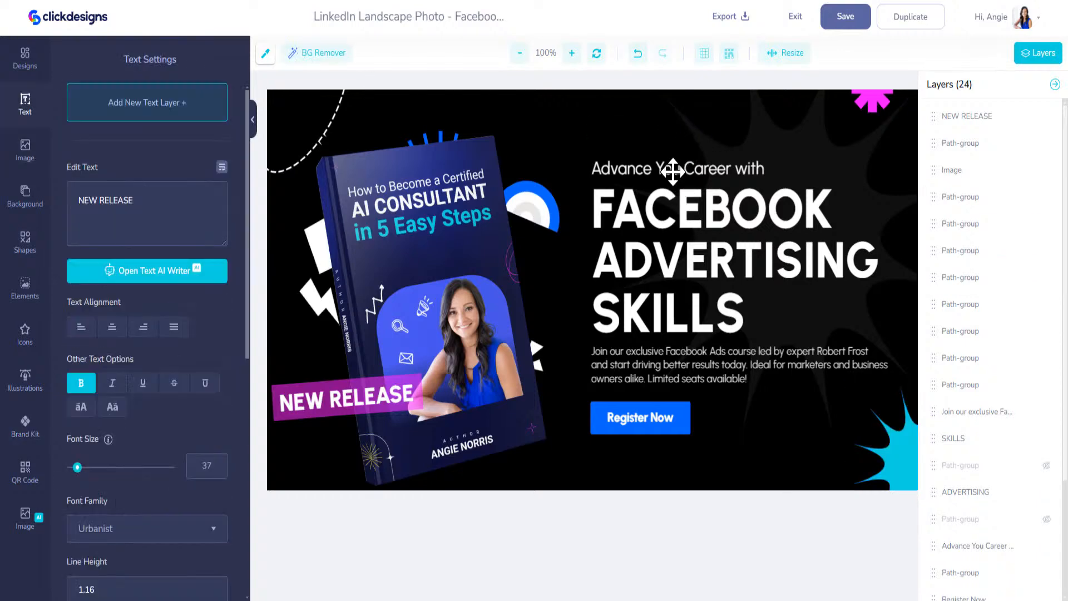
# Retype the FACEBOOK and ADVERTISING headline lines as 'AS AN AI' and 'CONSULTANT'
pyautogui.click(680, 210)
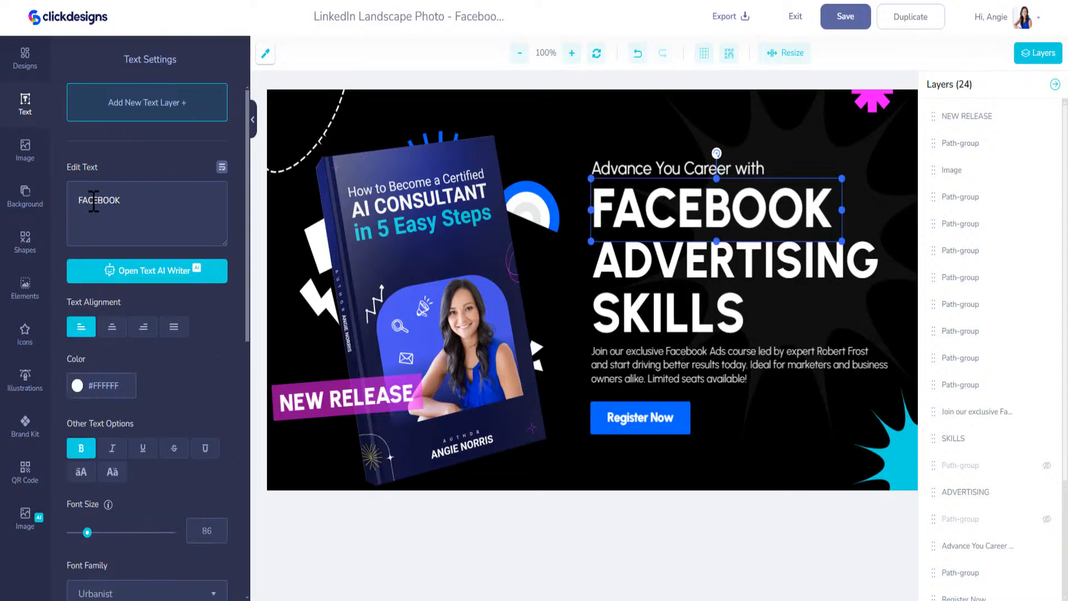
pyautogui.write('A')
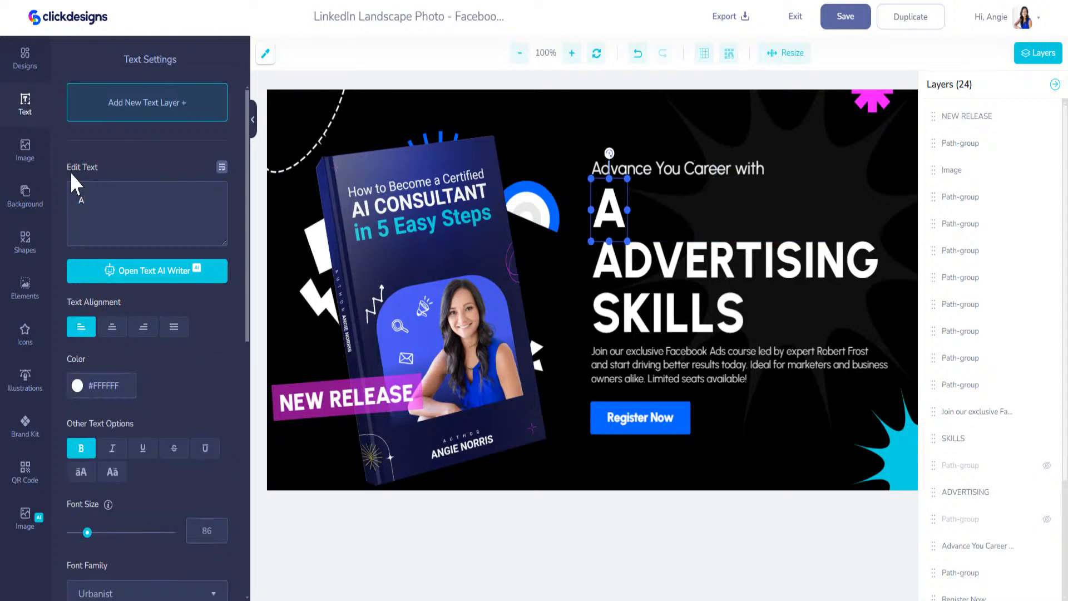
pyautogui.write('S AN')
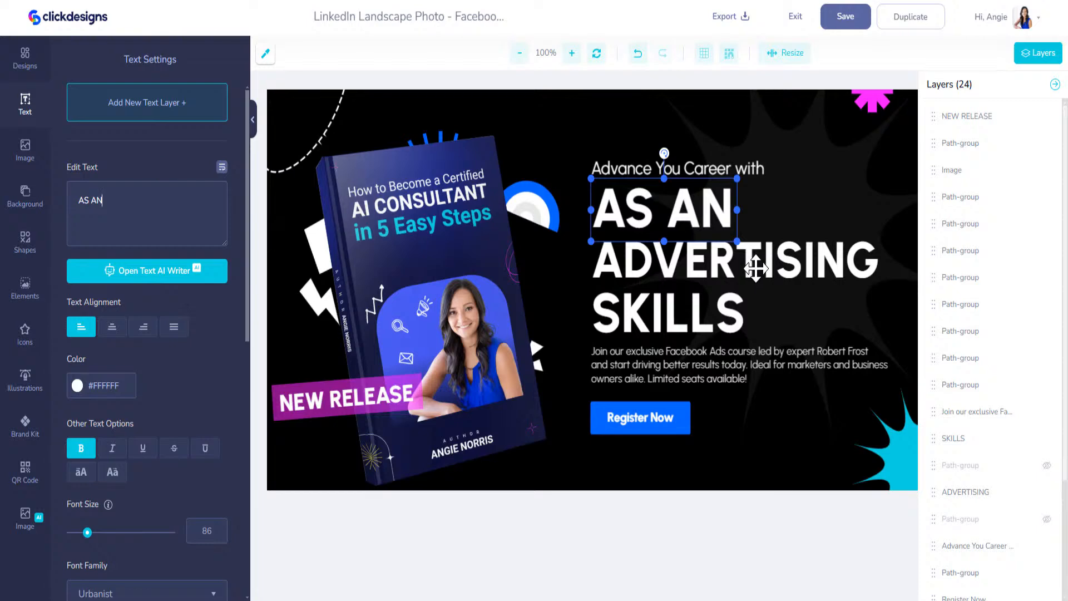
pyautogui.click(751, 270)
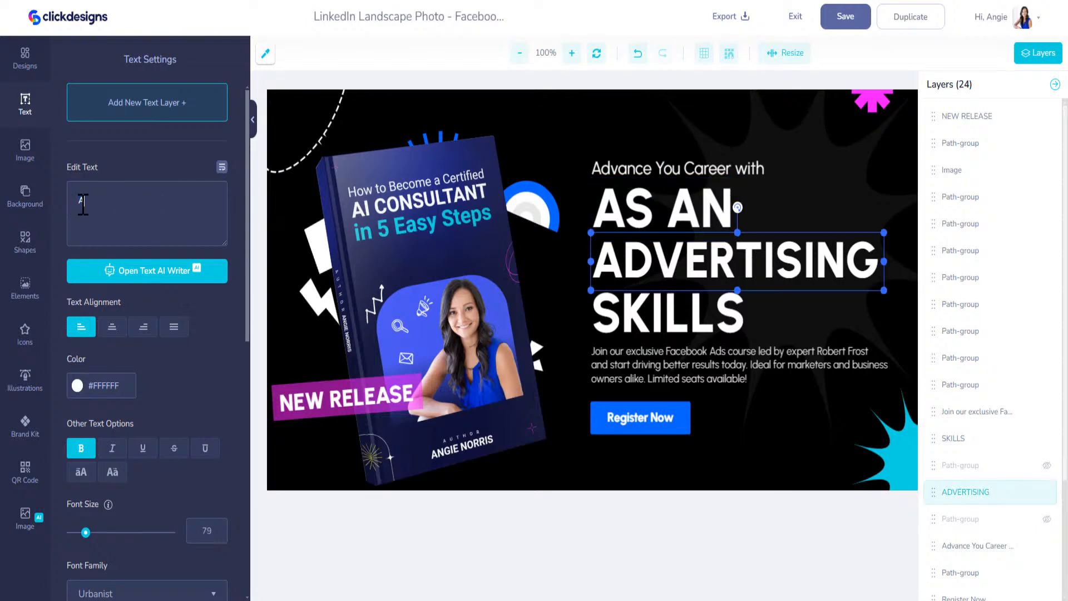
pyautogui.write('A')
pyautogui.press('BackSpace')
pyautogui.write('CONSULT')
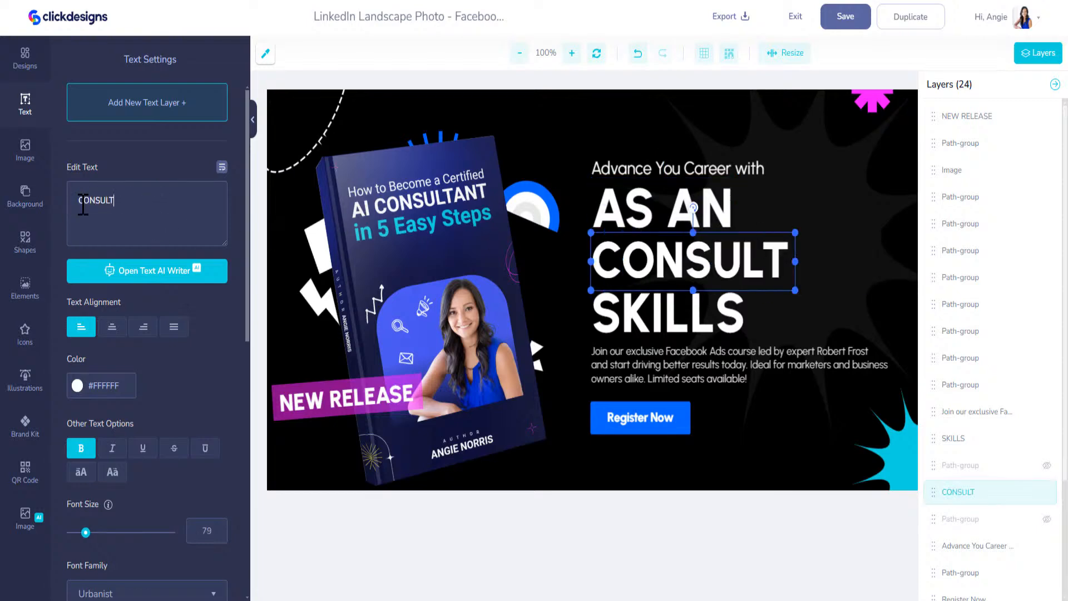
pyautogui.write('ANT')
pyautogui.click(697, 223)
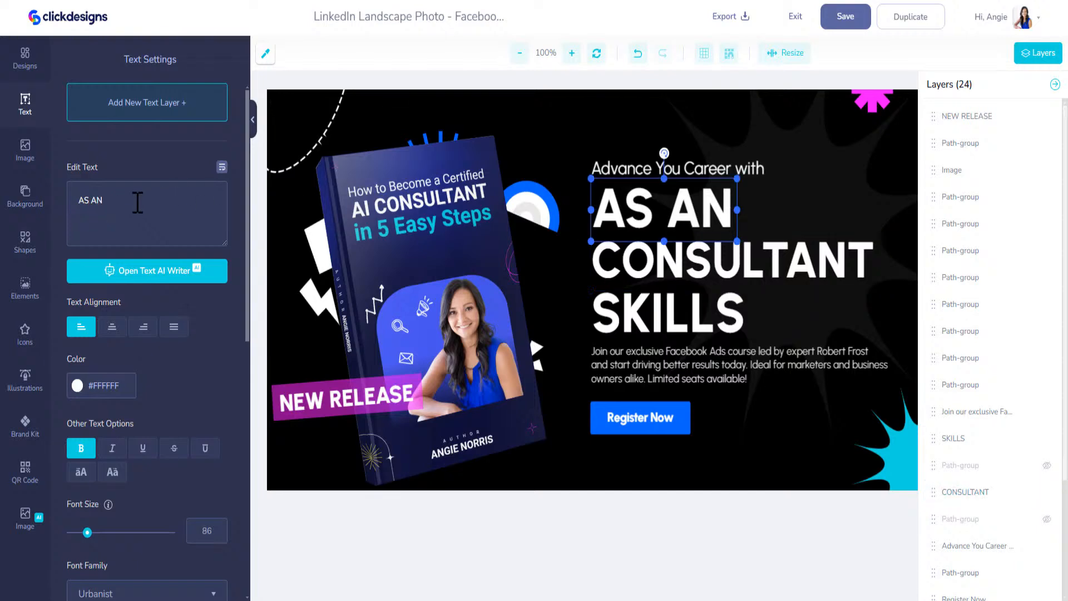
pyautogui.write('I')
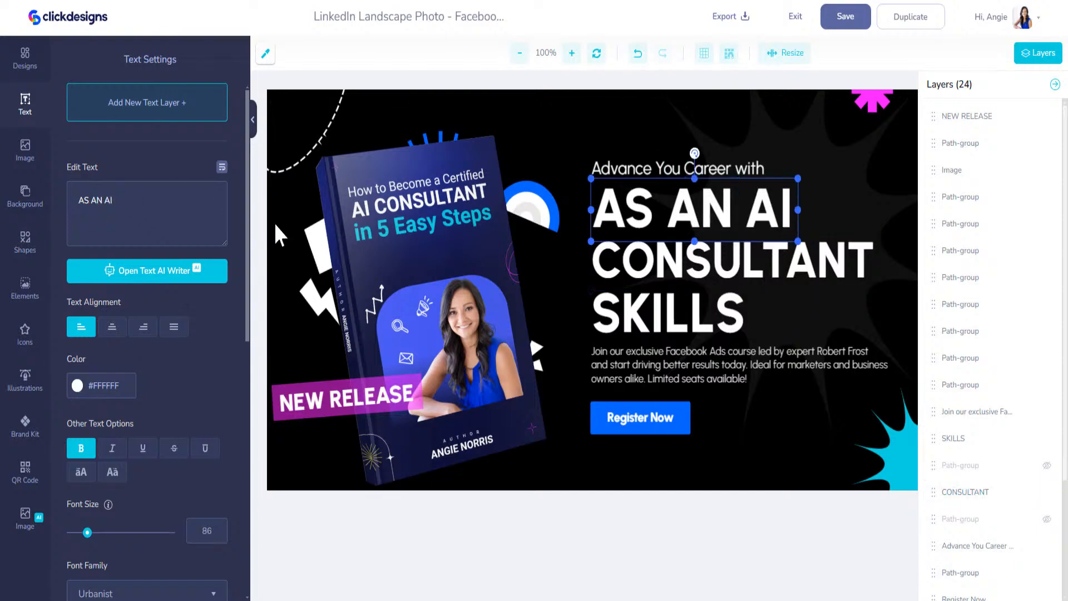
# Delete the SKILLS line and raise the paragraph beneath CONSULTANT
pyautogui.click(658, 309)
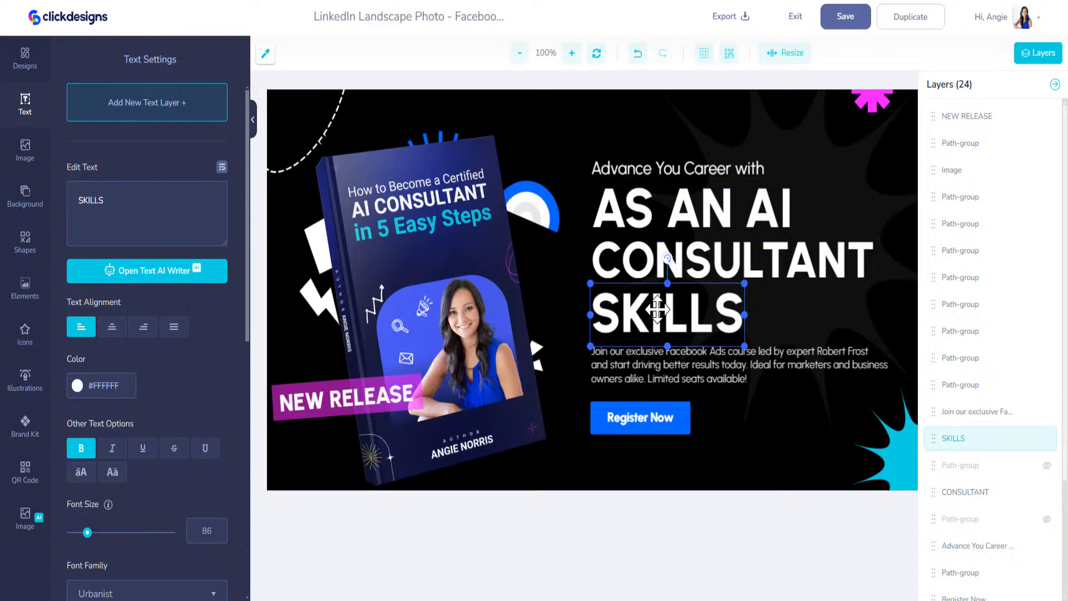
pyautogui.press('Delete')
pyautogui.moveTo(696, 354); pyautogui.dragTo(691, 308)
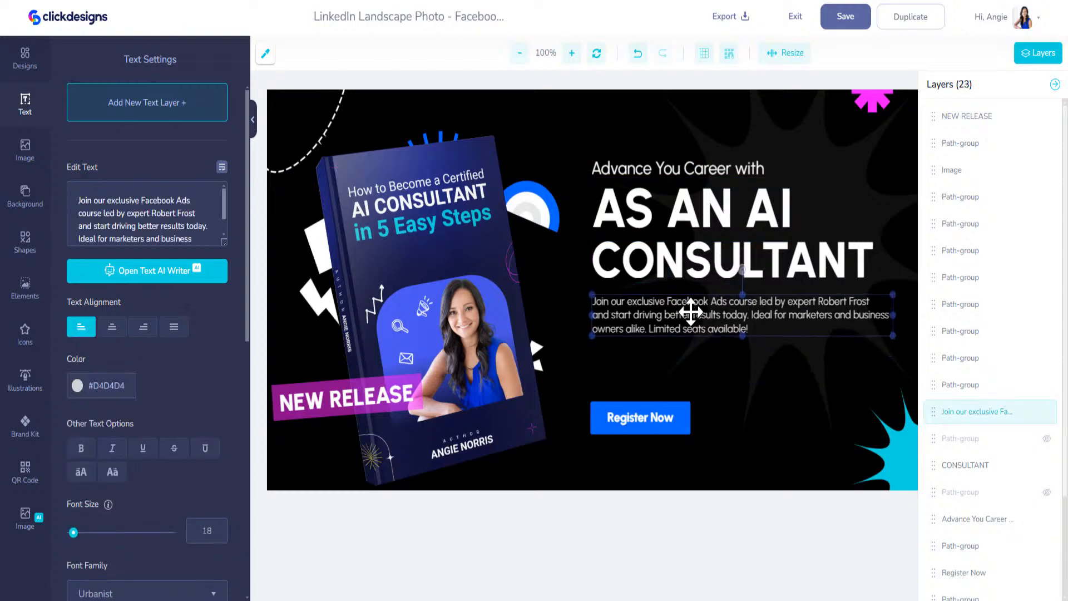
pyautogui.click(640, 417)
# Move the Register Now button up just under the paragraph
pyautogui.keyDown('shift'); pyautogui.click(667, 408); pyautogui.keyUp('shift')
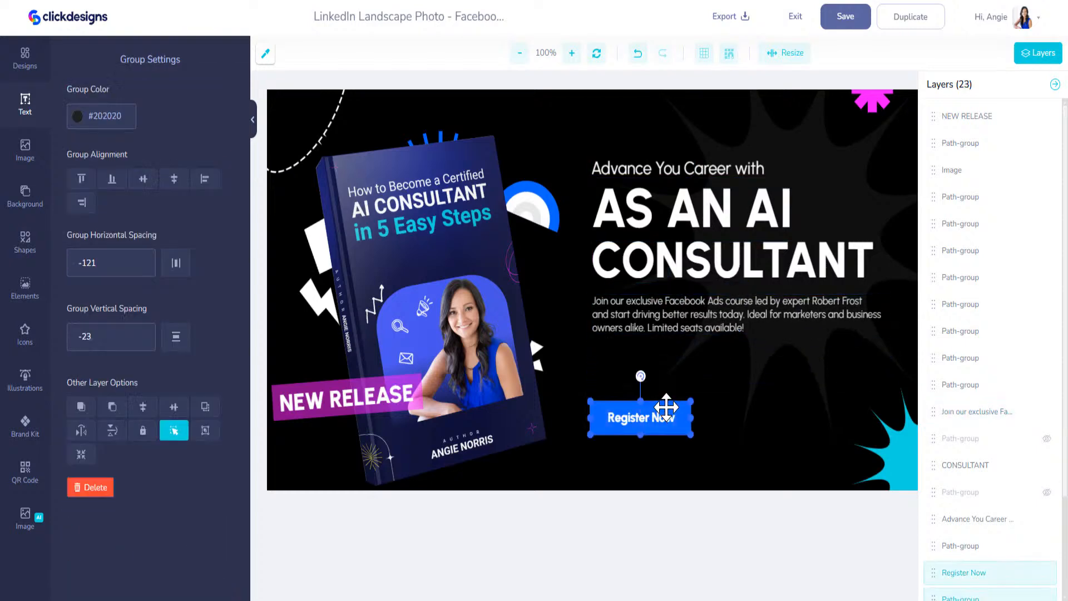
pyautogui.moveTo(667, 408); pyautogui.dragTo(673, 353)
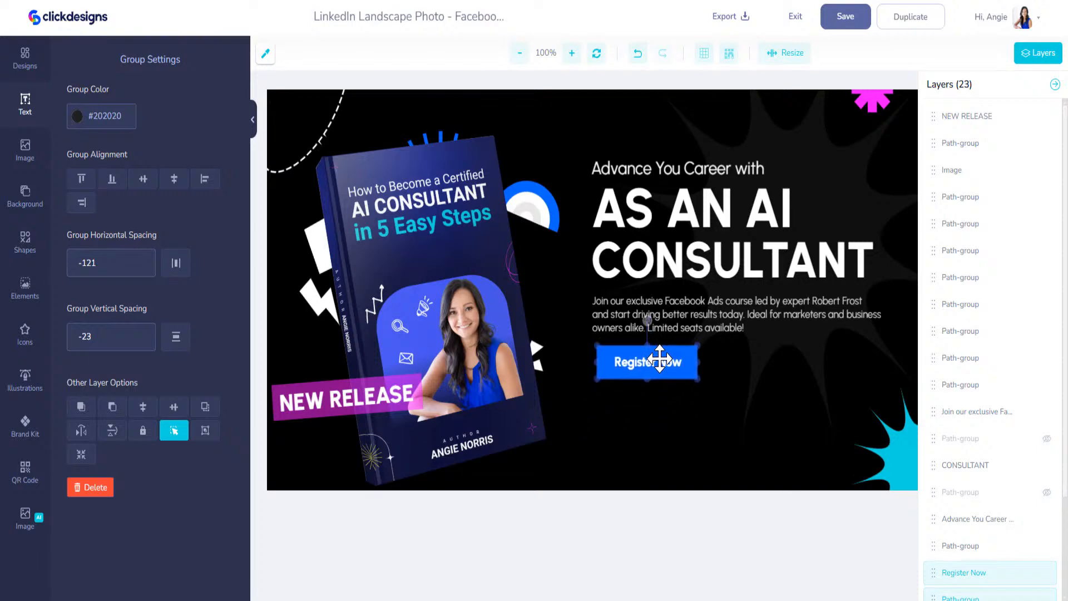
pyautogui.click(542, 192)
# Colour the CONSULTANT headline line with the teal brand-kit swatch
pyautogui.click(719, 230)
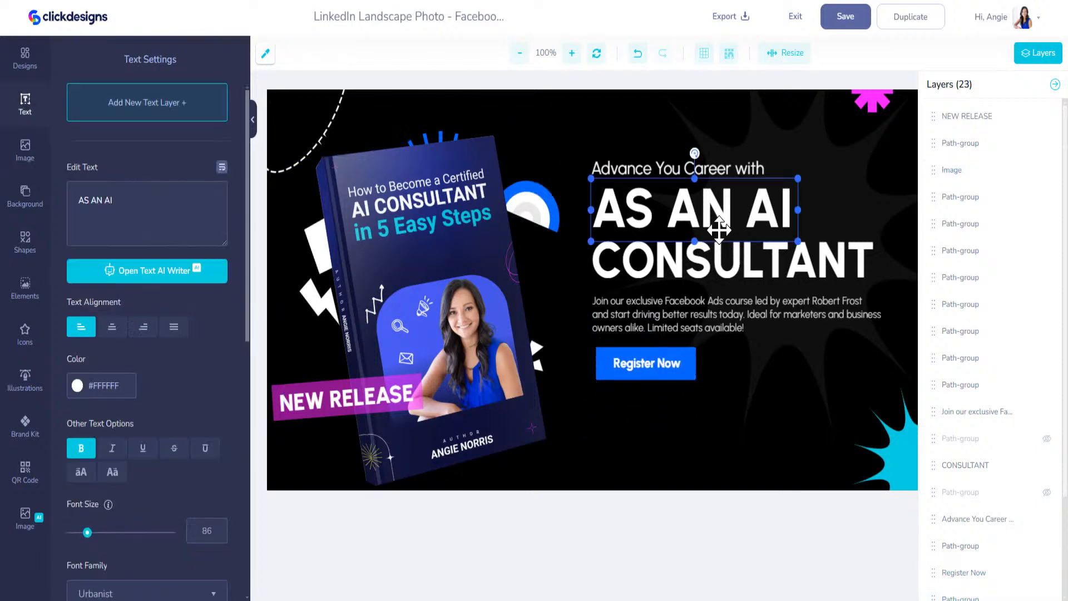
pyautogui.click(718, 248)
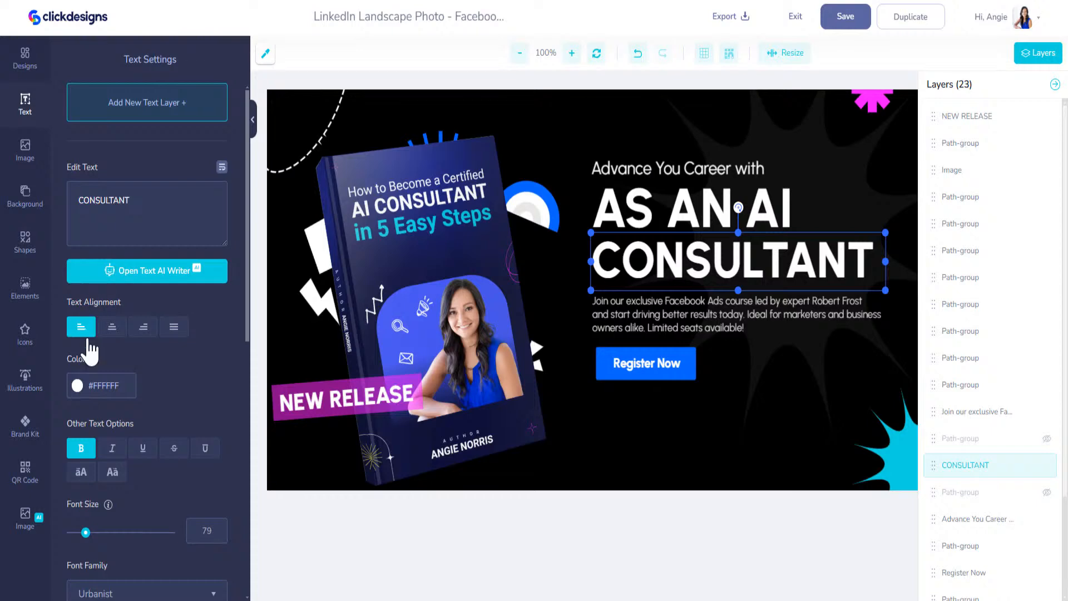
pyautogui.click(78, 386)
pyautogui.click(28, 439)
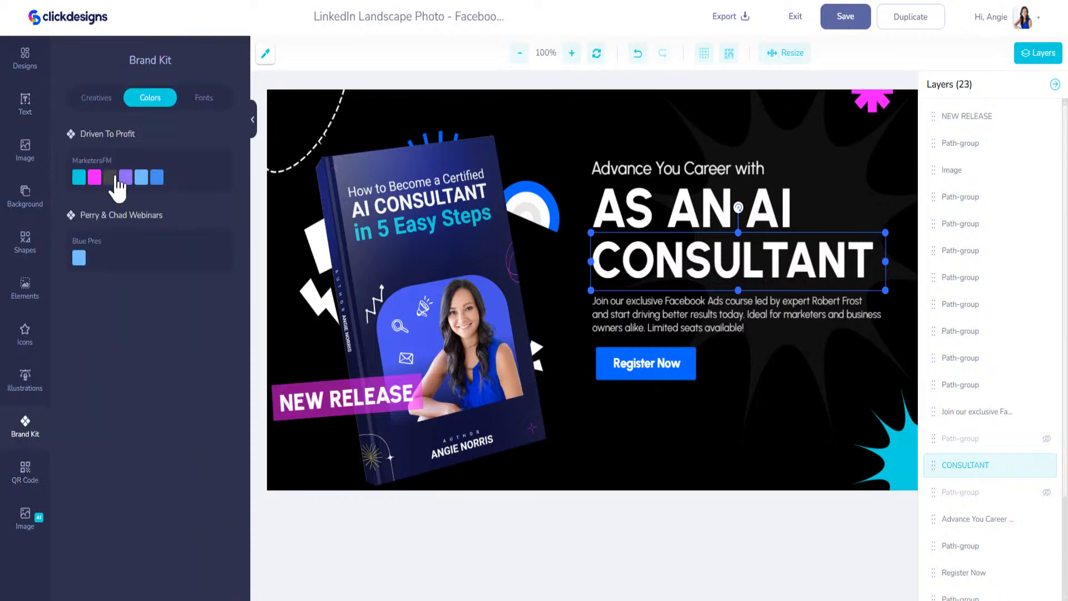
pyautogui.click(79, 177)
pyautogui.click(778, 216)
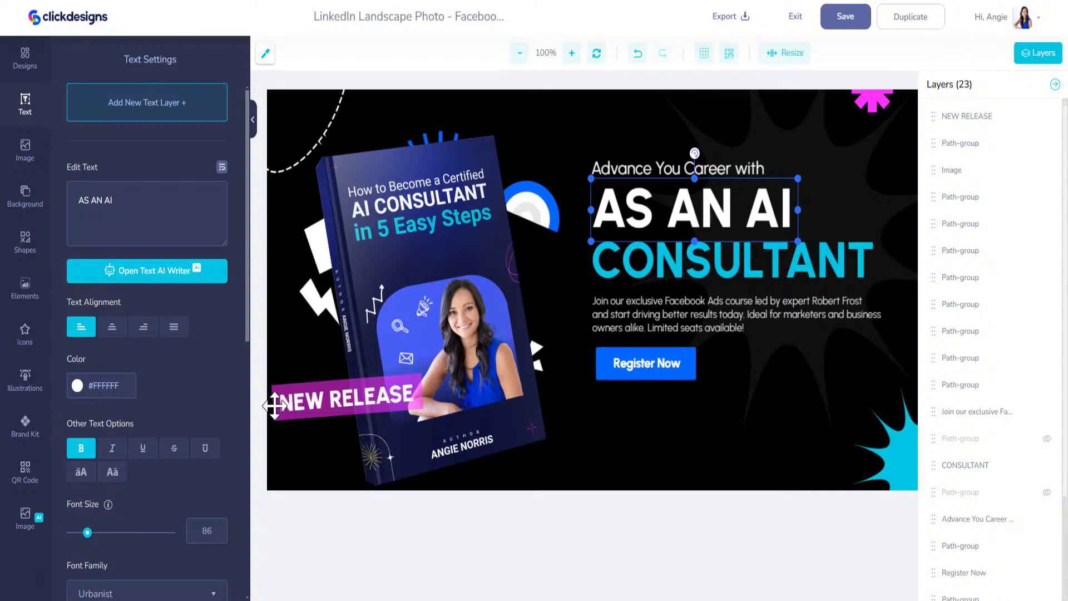
pyautogui.scroll(-9, 183, 490)
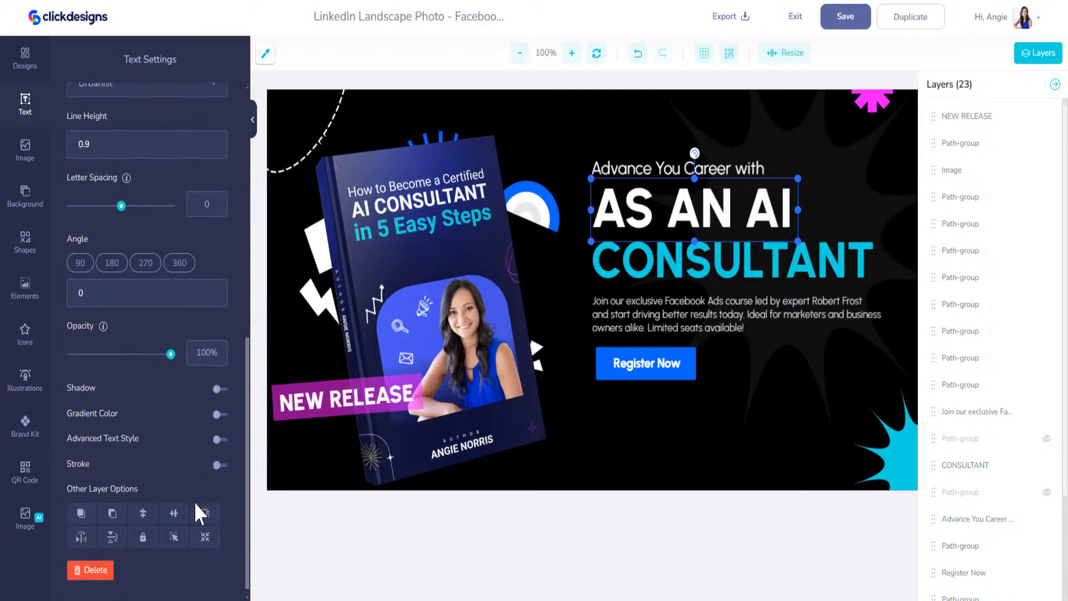
# Duplicate the AS AN AI line, cut the copy down to AI, color it brand cyan, and set it after AS AN
pyautogui.click(205, 517)
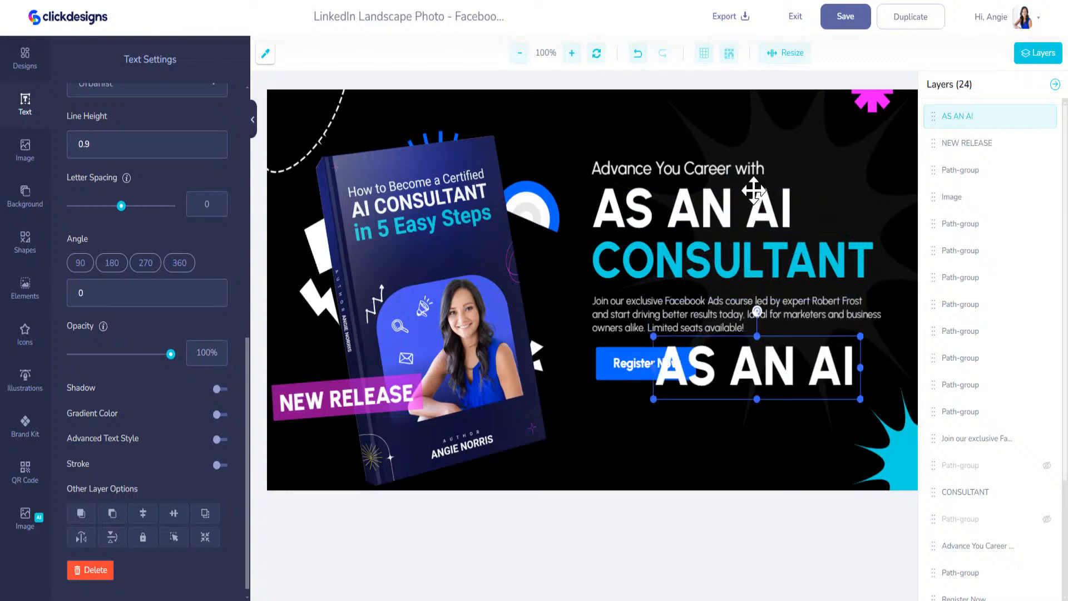
pyautogui.scroll(10, 110, 148)
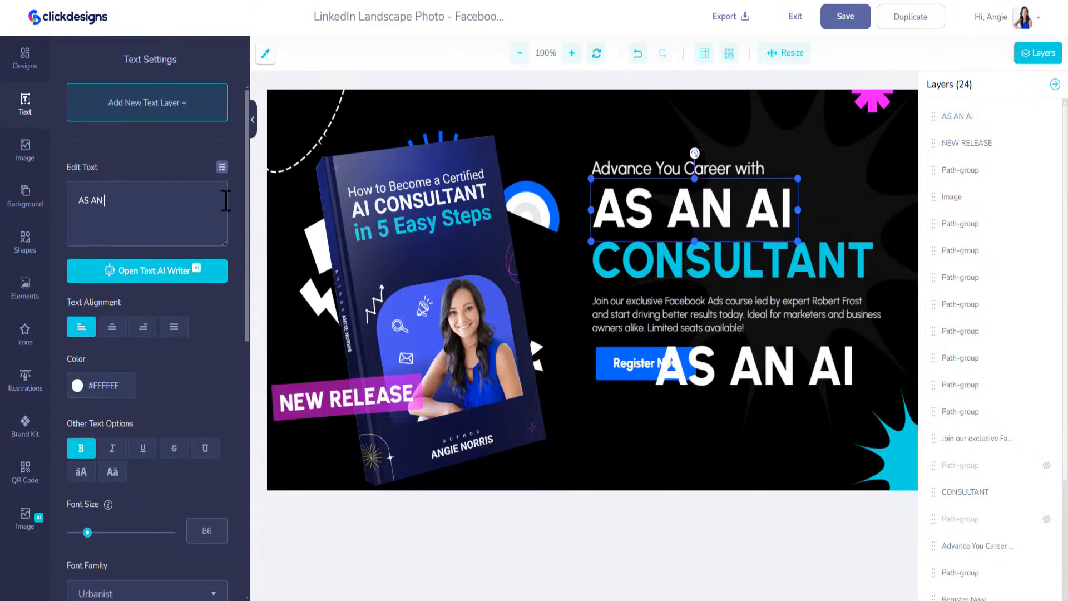
pyautogui.click(733, 367)
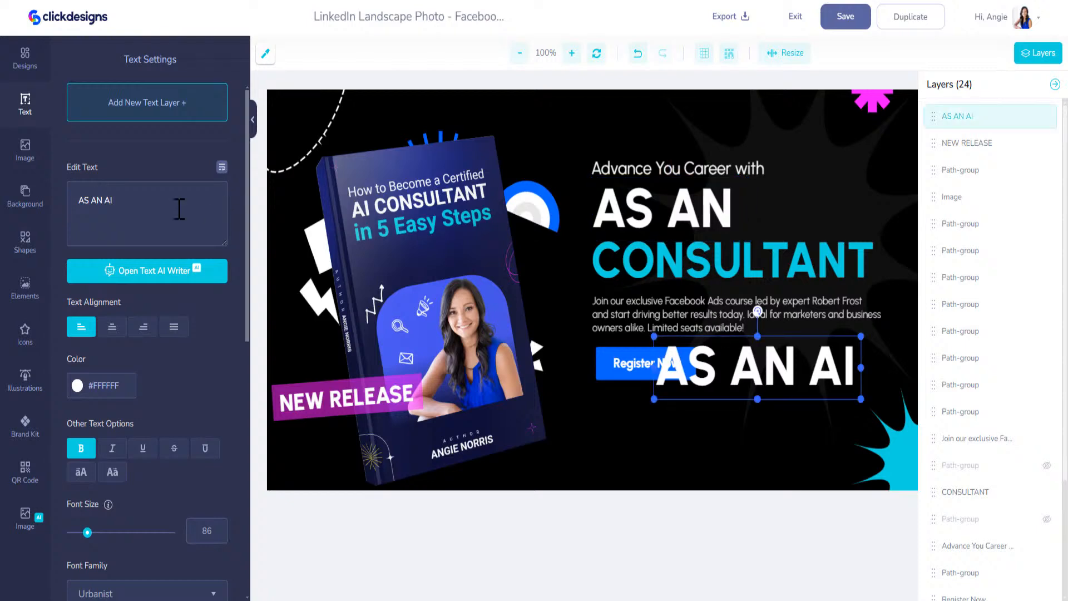
pyautogui.press('BackSpace')
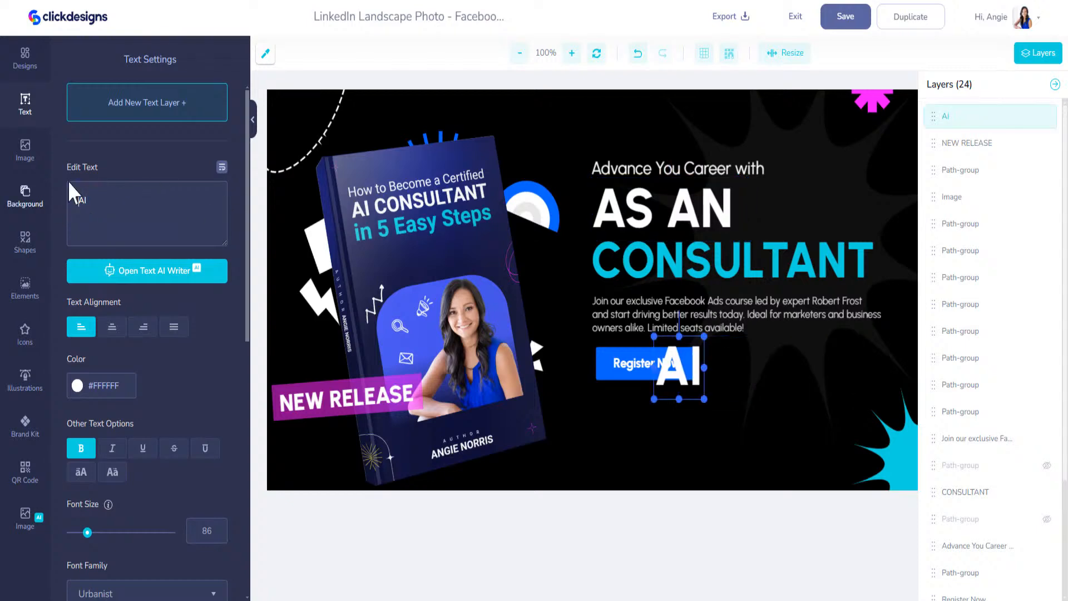
pyautogui.moveTo(691, 393); pyautogui.dragTo(791, 185)
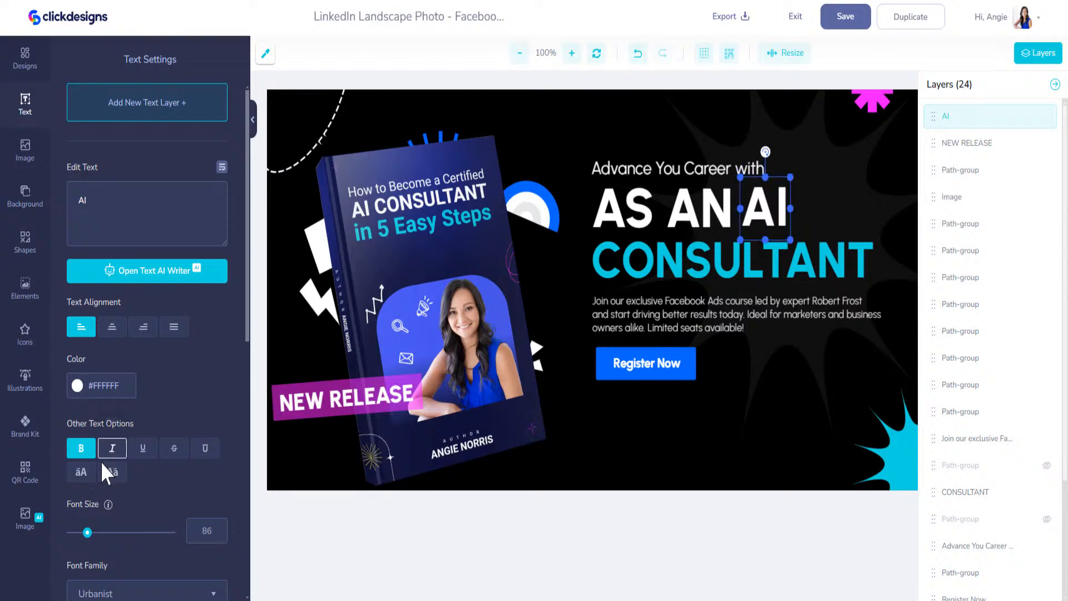
pyautogui.click(25, 426)
pyautogui.click(79, 177)
pyautogui.moveTo(750, 213); pyautogui.dragTo(754, 215)
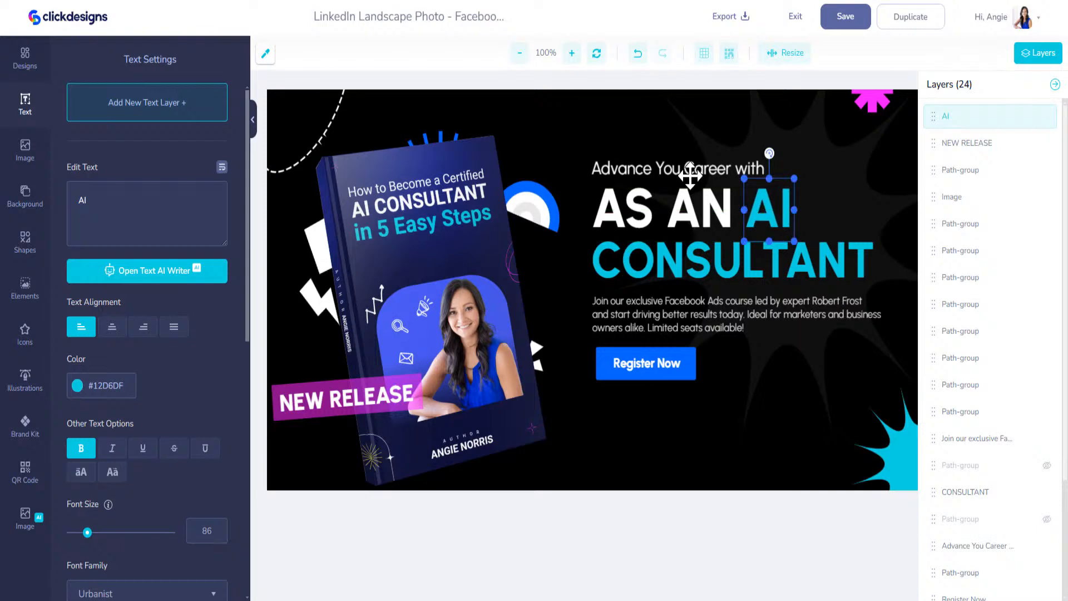
# Delete 'with' from the tagline so it reads 'Advance You Career'
pyautogui.click(757, 171)
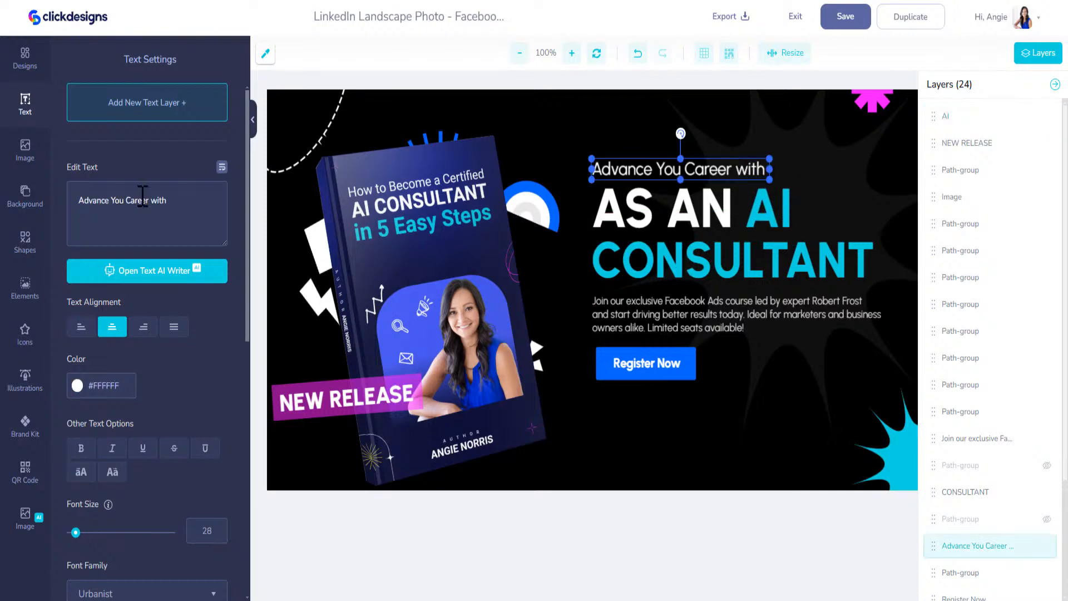
pyautogui.press('BackSpace')
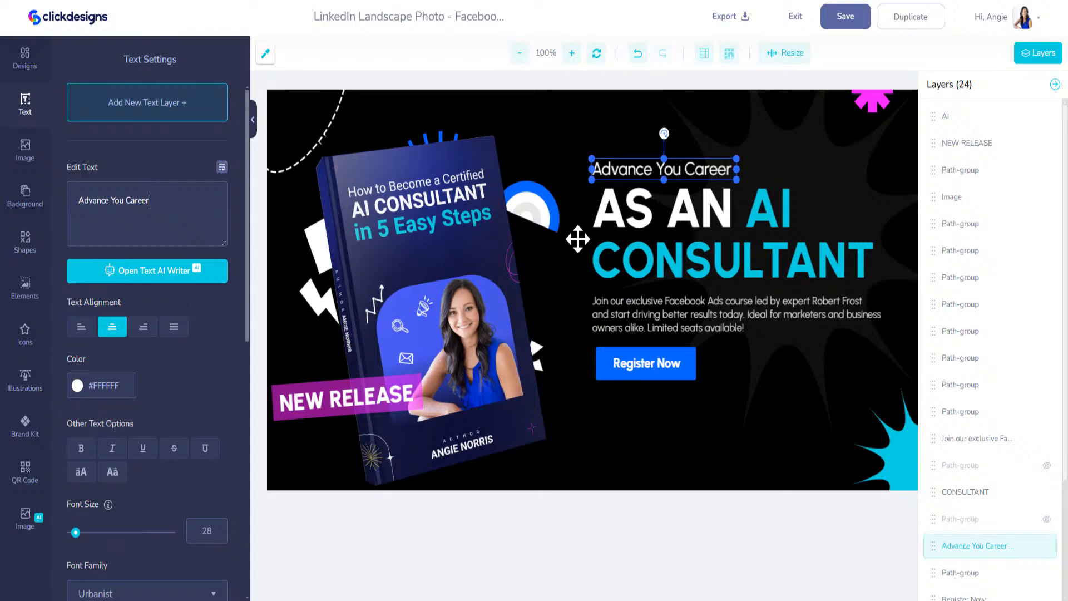
pyautogui.click(614, 319)
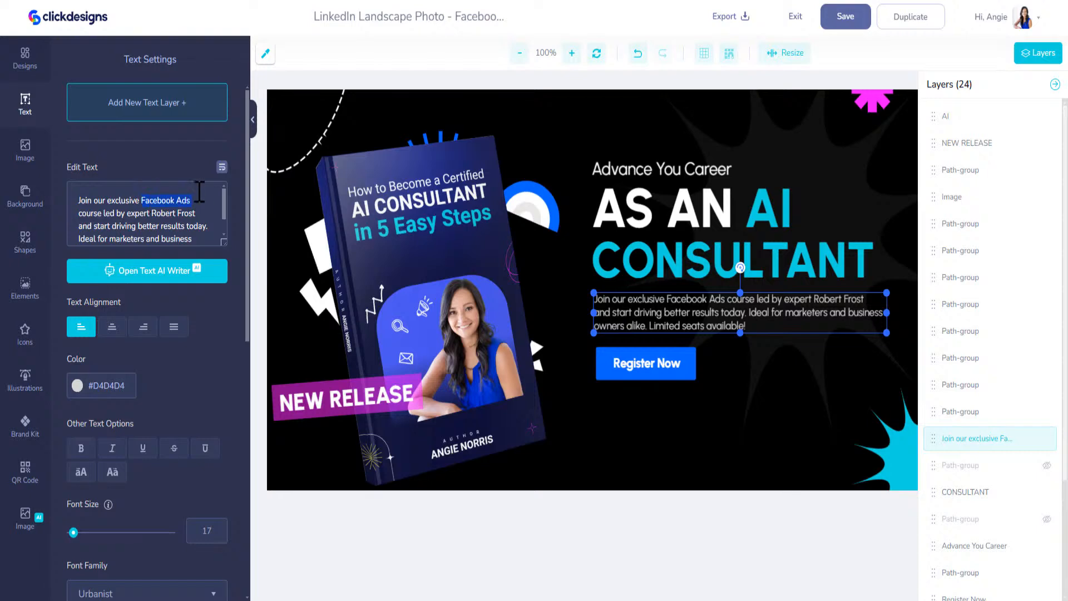
# Reword the body paragraph around the AI Consultant ebook, ending with 'leveraging the advent of AI.'
pyautogui.write('AI CO')
pyautogui.press('BackSpace')
pyautogui.write('onsultant')
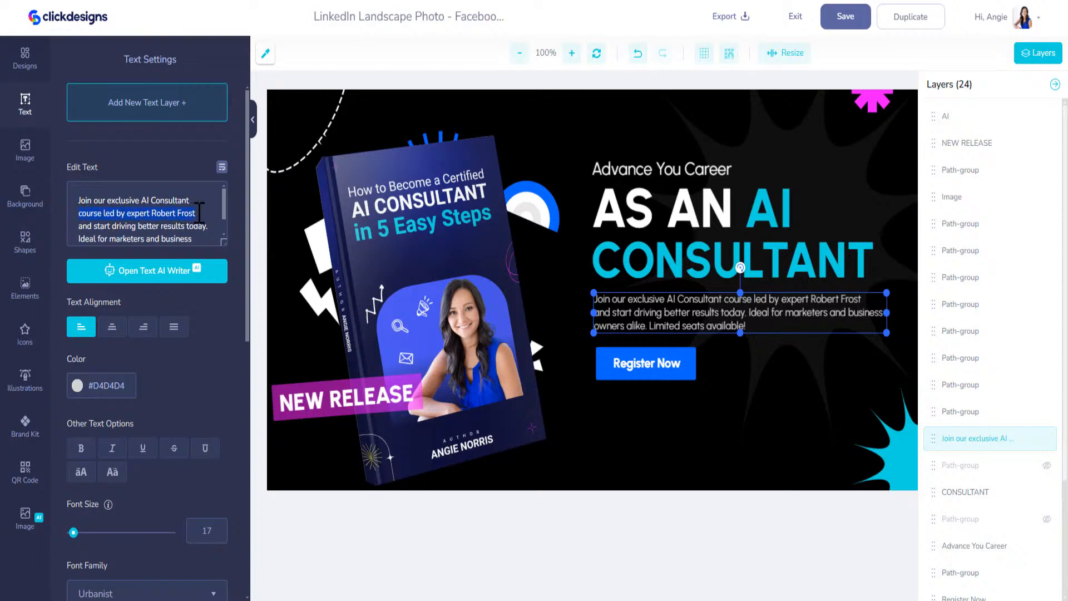
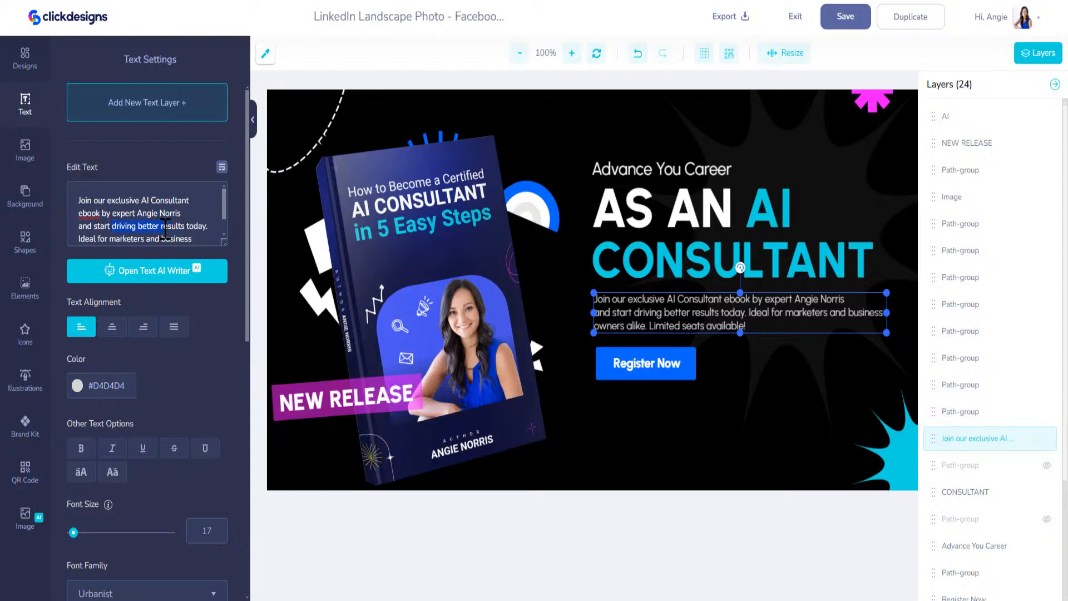
pyautogui.moveTo(214, 226); pyautogui.dragTo(211, 234)
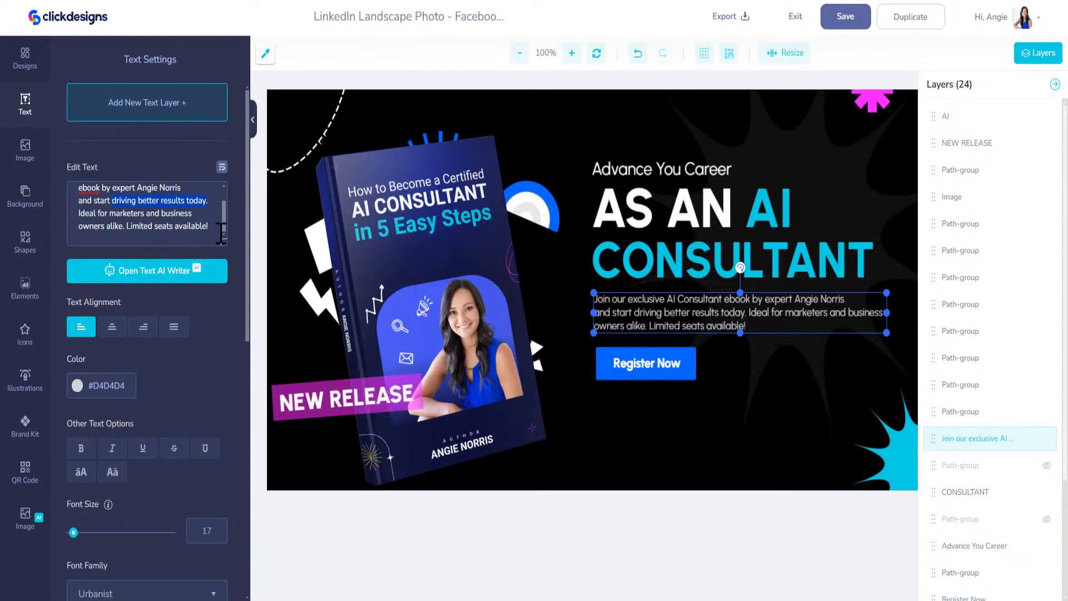
pyautogui.write('leveragin')
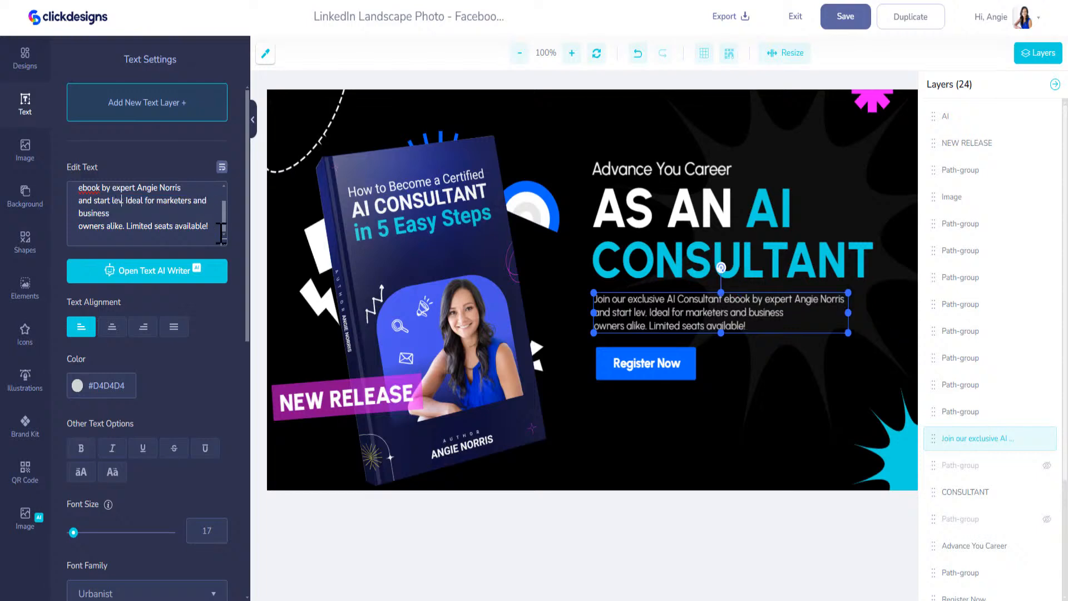
pyautogui.write('g the advent ')
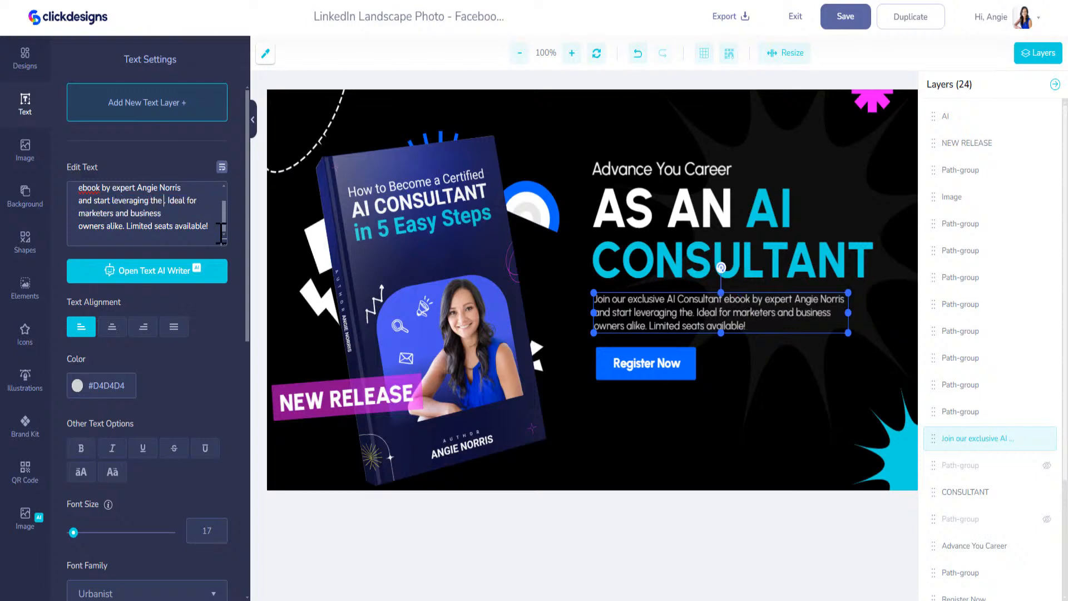
pyautogui.write('of AI.')
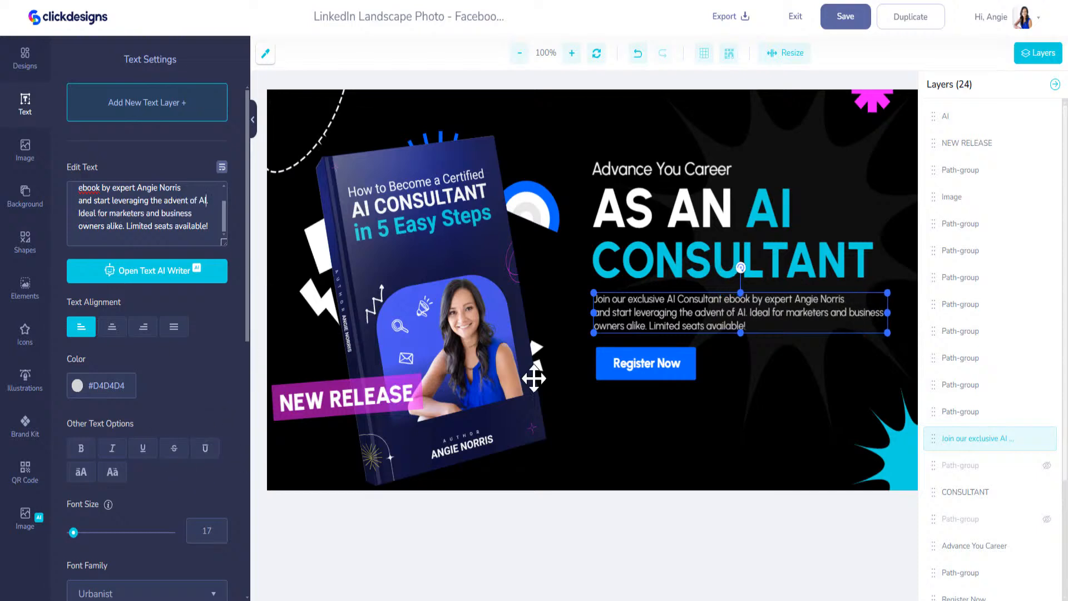
# Make the Register Now button brand cyan
pyautogui.click(666, 372)
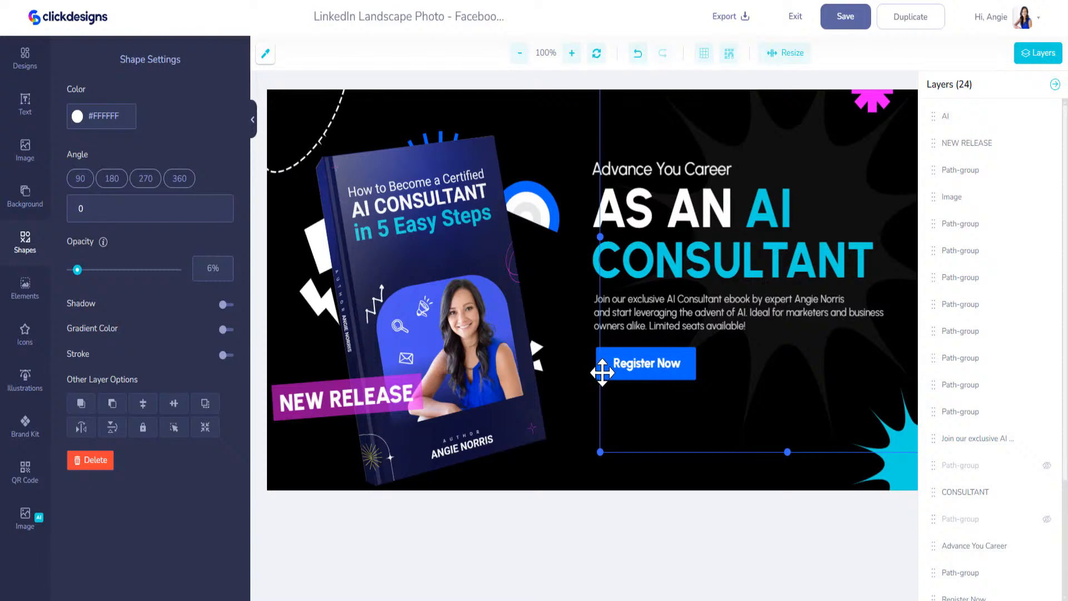
pyautogui.click(25, 426)
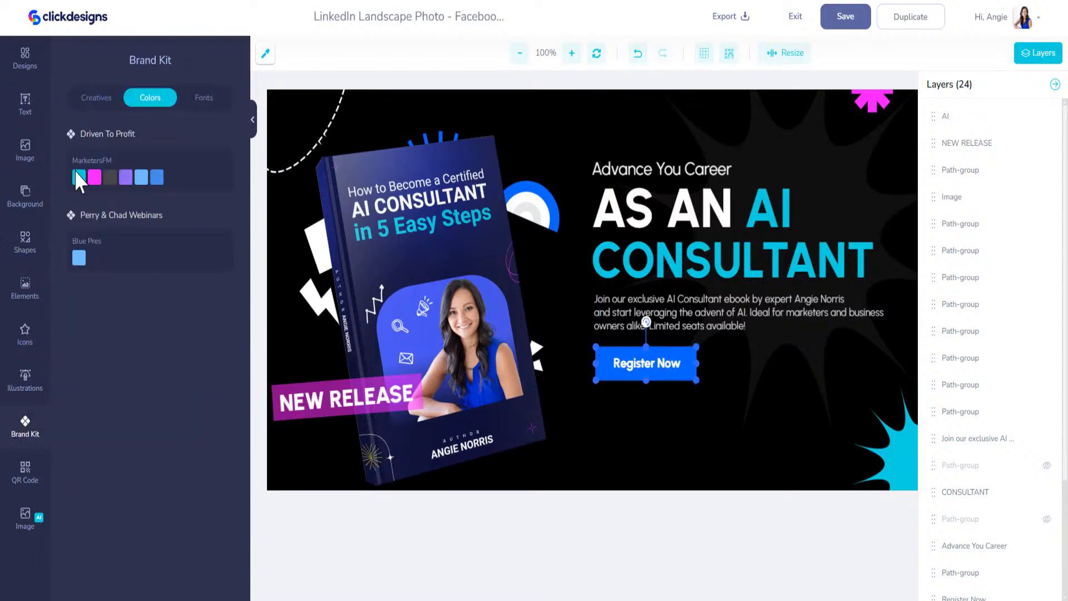
pyautogui.click(79, 177)
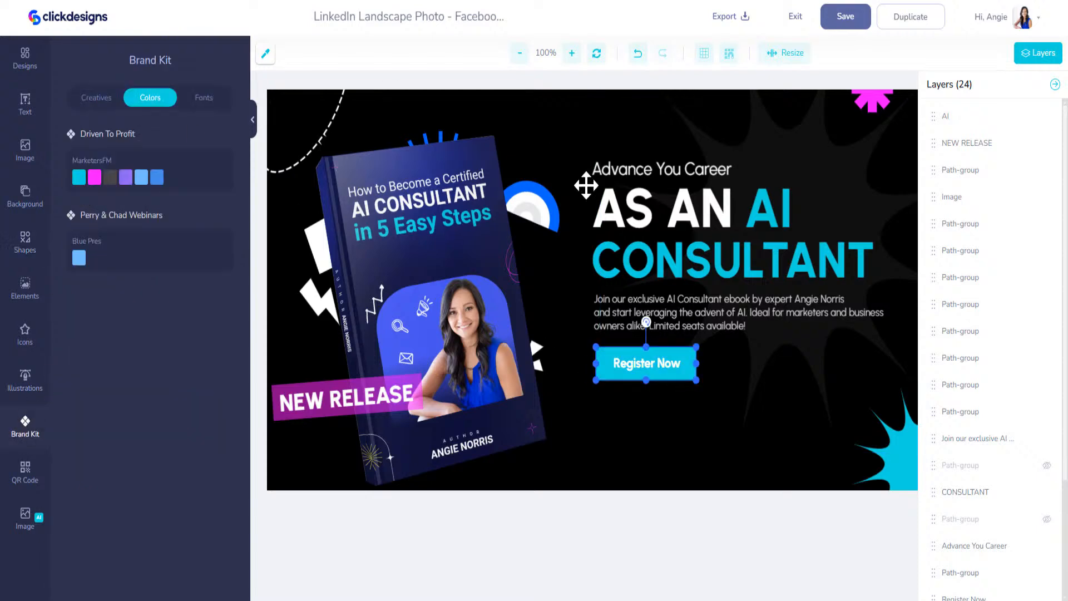
# Move the book aside and set the semicircle behind it to #12D6DF
pyautogui.click(540, 197)
pyautogui.moveTo(540, 206); pyautogui.dragTo(481, 245)
pyautogui.click(529, 200)
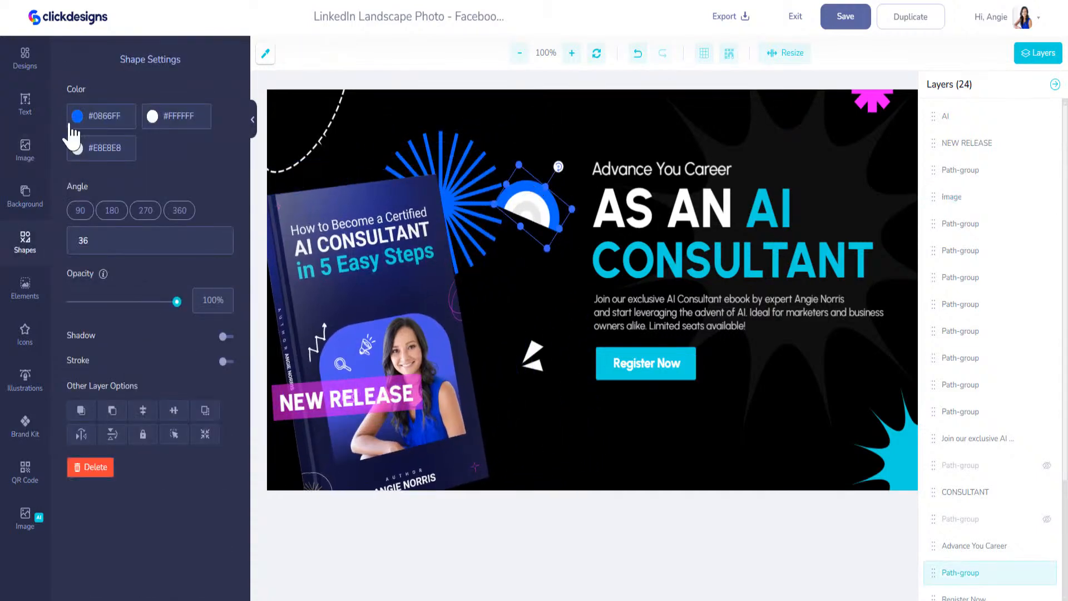
pyautogui.moveTo(122, 118); pyautogui.dragTo(93, 118)
pyautogui.write('12D6DF')
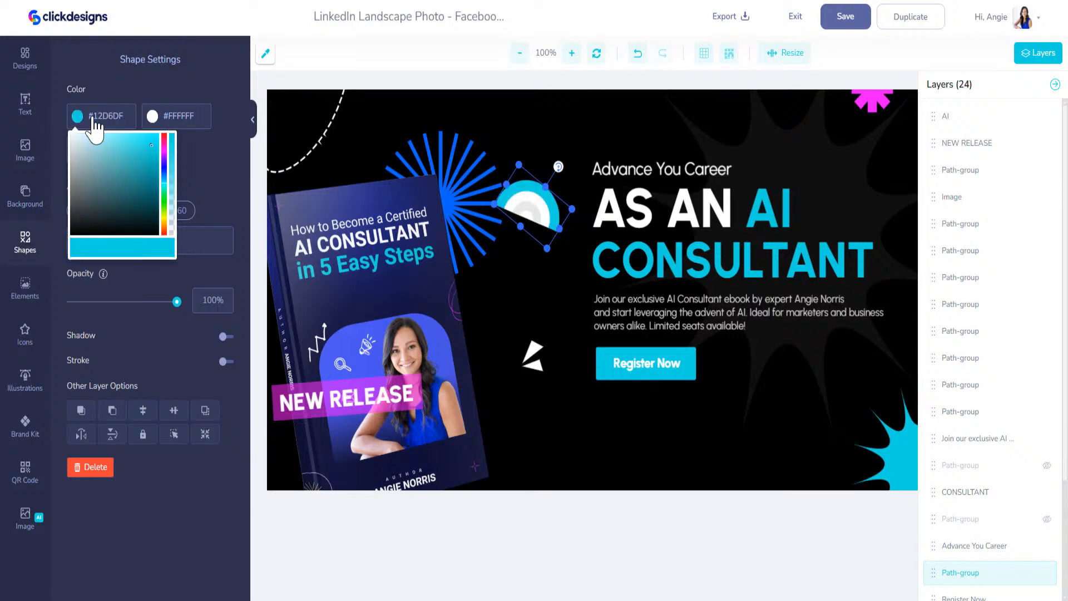
pyautogui.click(477, 162)
# Turn the starburst magenta, move the book mockup back over the shapes, and save the banner
pyautogui.click(436, 145)
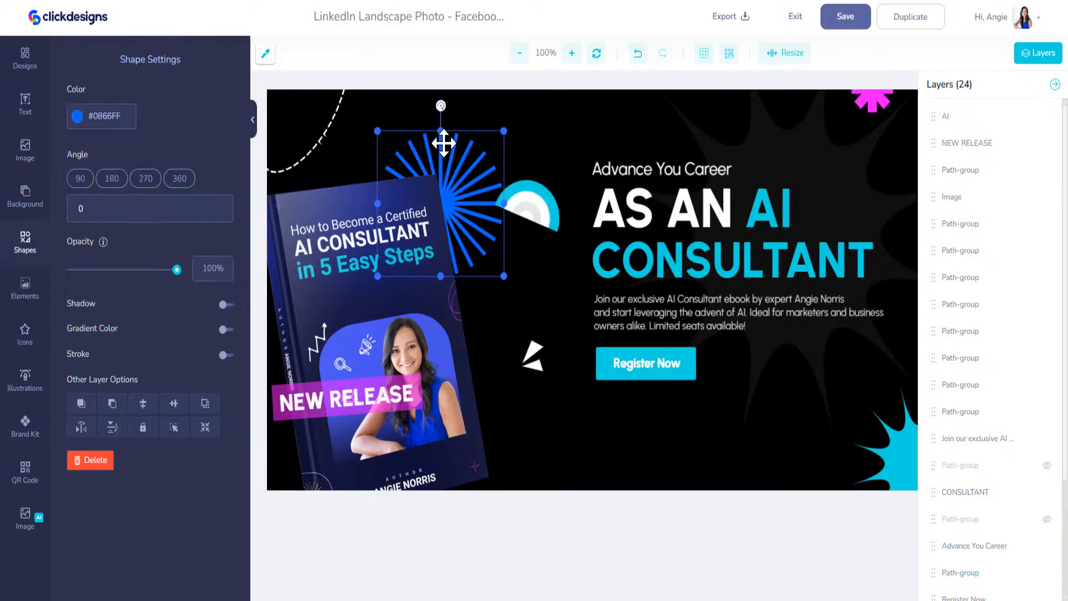
pyautogui.click(25, 426)
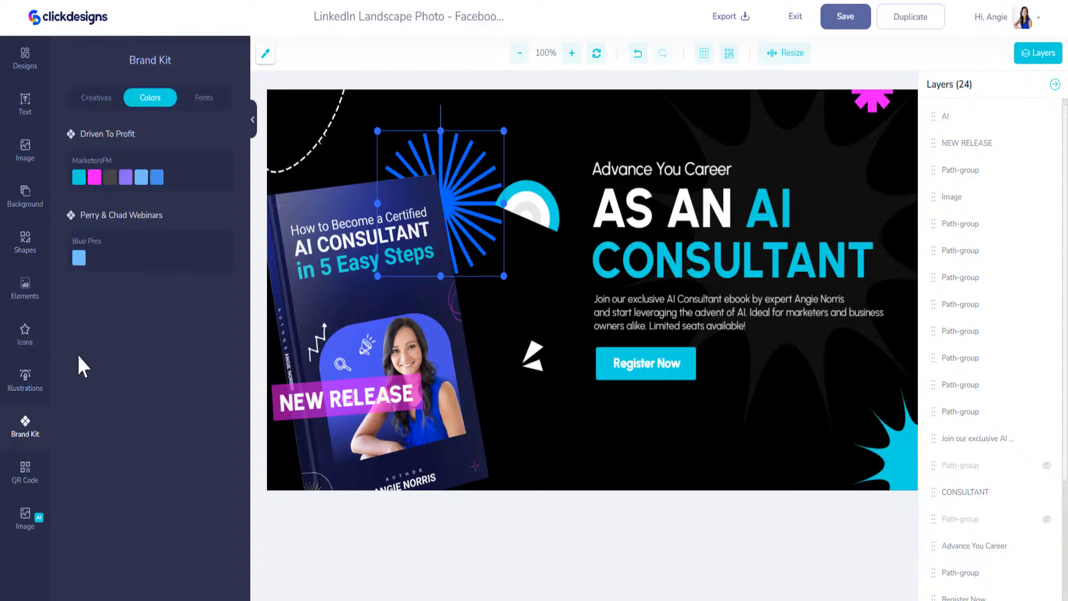
pyautogui.click(95, 177)
pyautogui.moveTo(403, 289); pyautogui.dragTo(426, 284)
pyautogui.moveTo(427, 275); pyautogui.dragTo(426, 273)
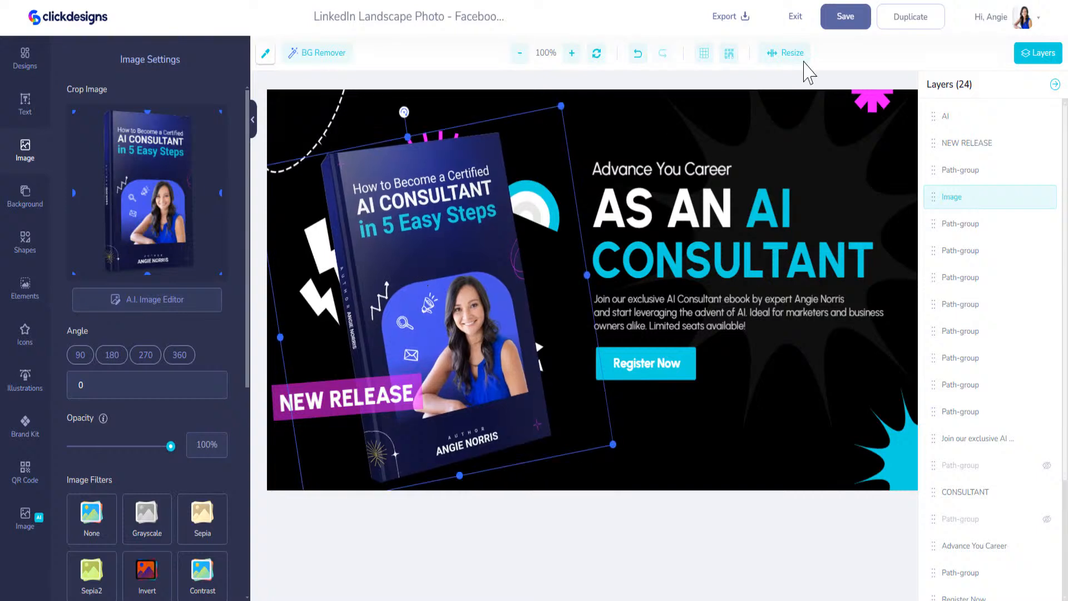
pyautogui.click(846, 20)
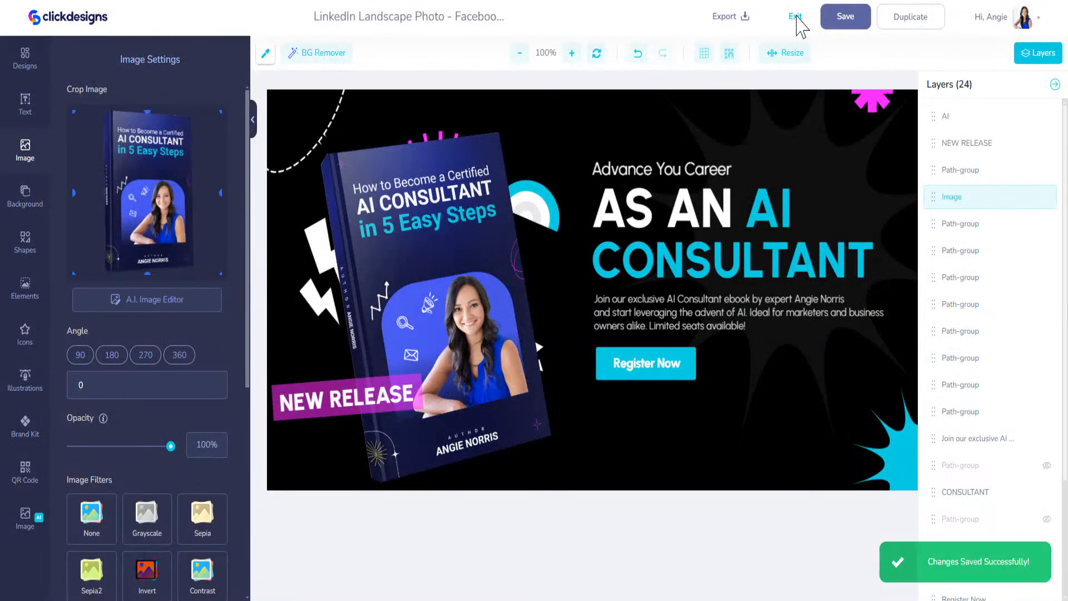
# Reopen the LinkedIn Landscape Photo banner from My Designs and eyedrop the book cover's dark blue
pyautogui.click(796, 18)
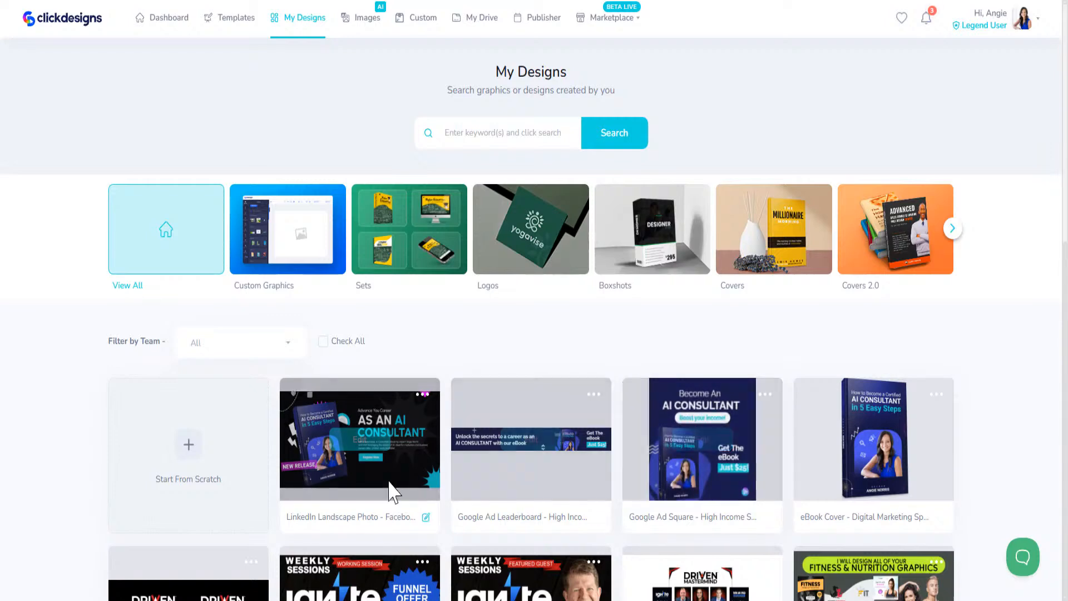
pyautogui.click(359, 441)
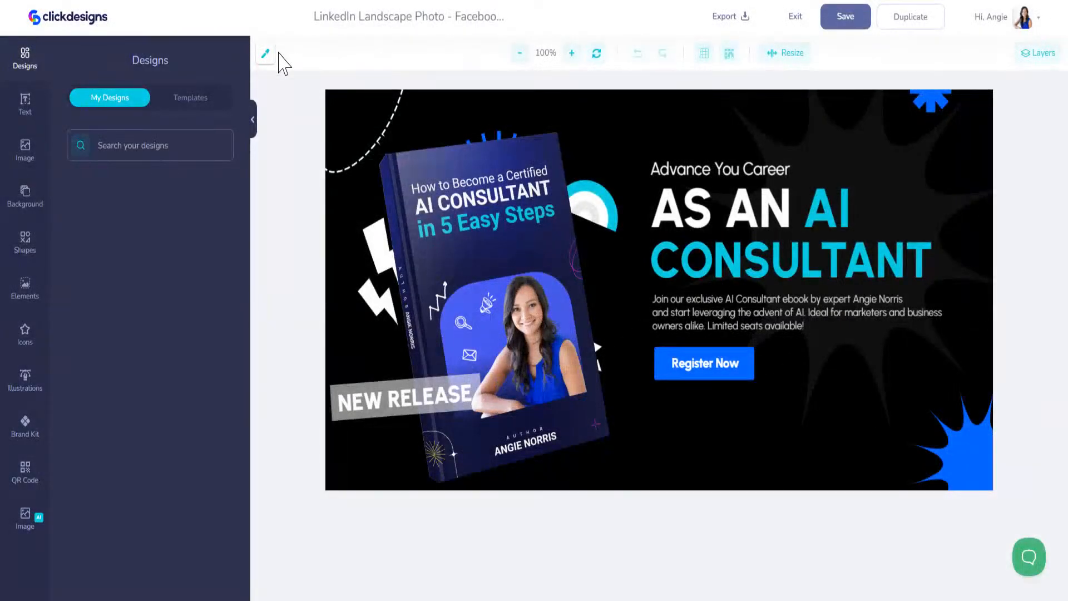
pyautogui.click(267, 56)
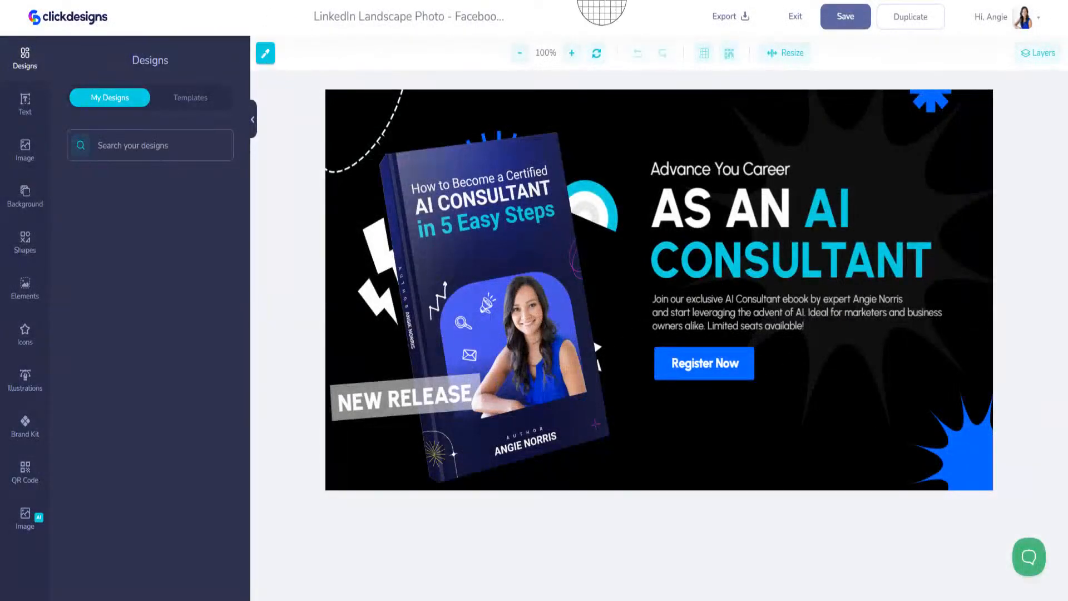
pyautogui.click(543, 240)
# Paste the sampled navy as the background colour and save
pyautogui.click(521, 106)
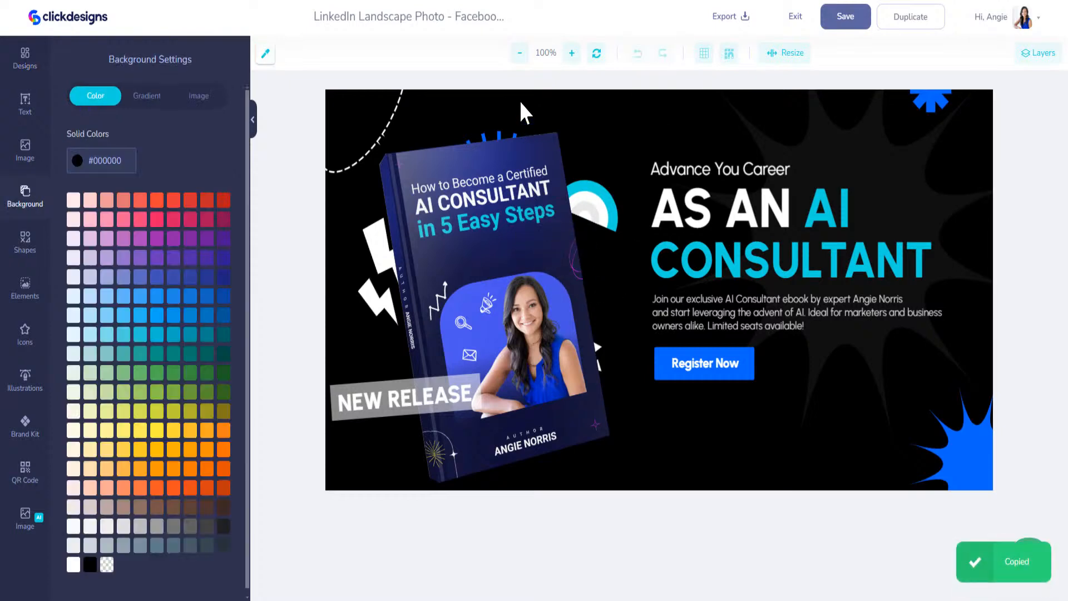
pyautogui.tripleClick(118, 161)
pyautogui.hotkey('ctrl', 'v')
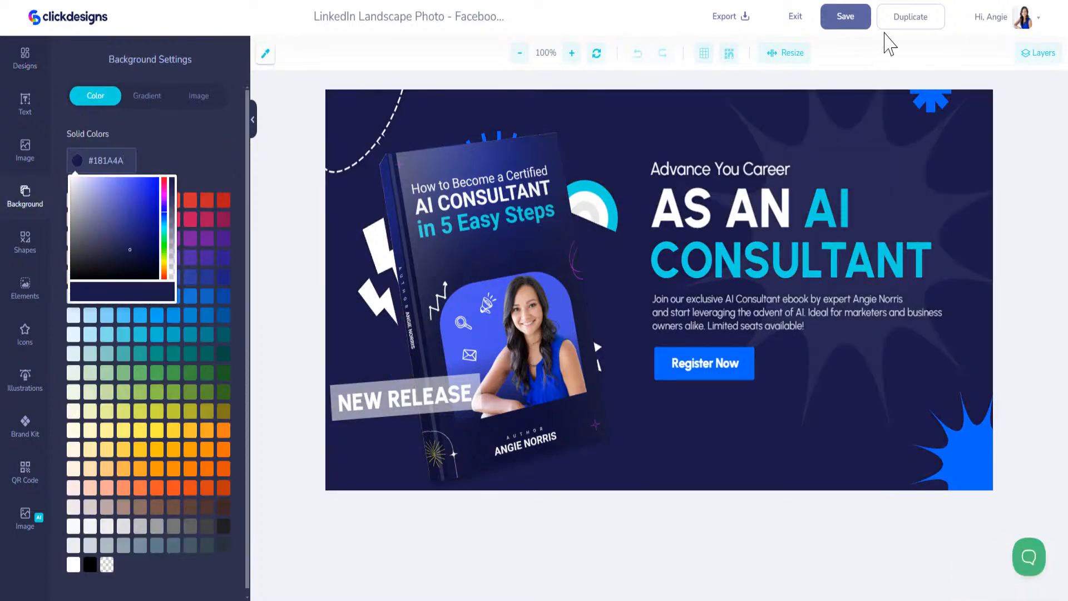
pyautogui.click(842, 25)
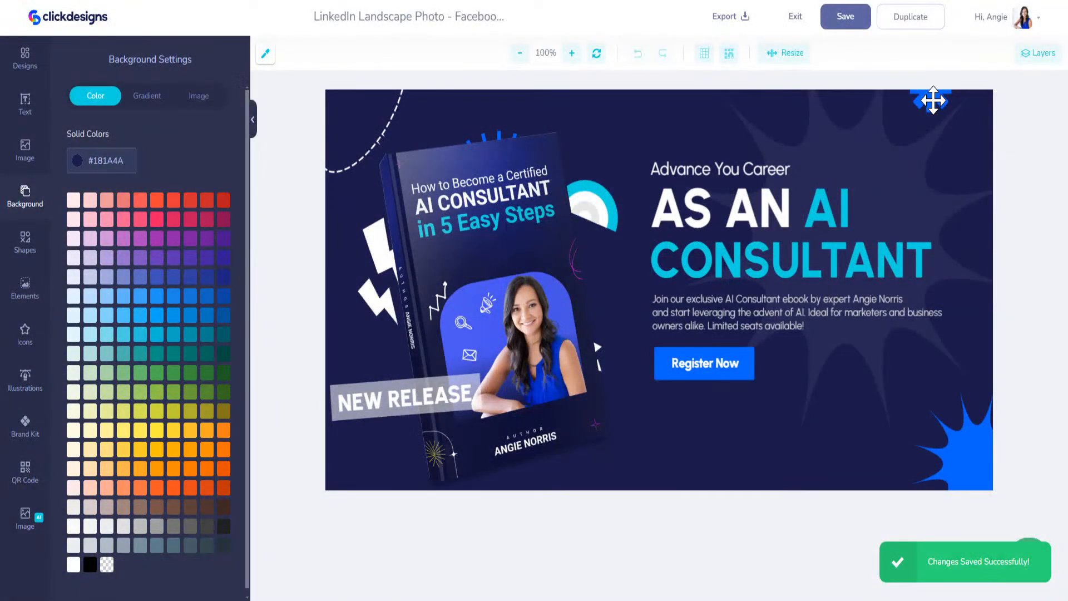
# Make the top-right star and bottom-right starburst brand cyan
pyautogui.click(933, 101)
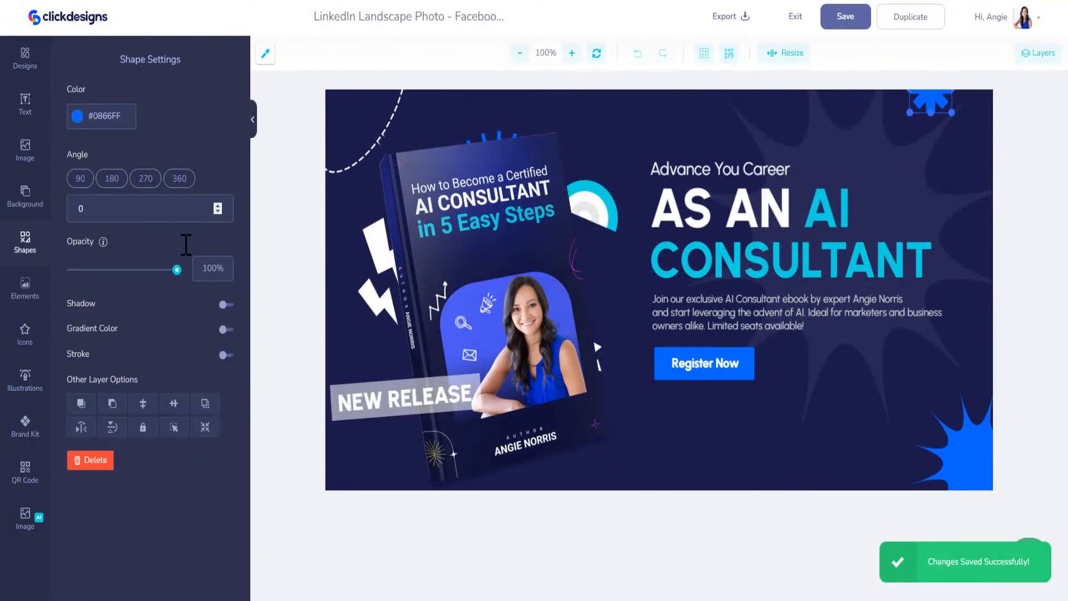
pyautogui.click(28, 420)
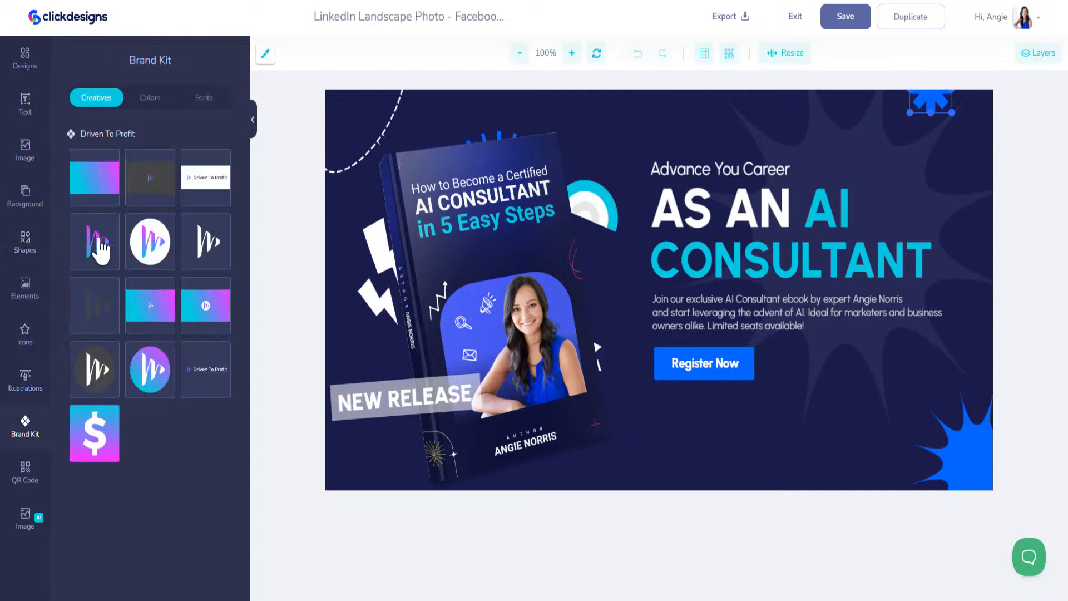
pyautogui.click(142, 106)
pyautogui.click(79, 177)
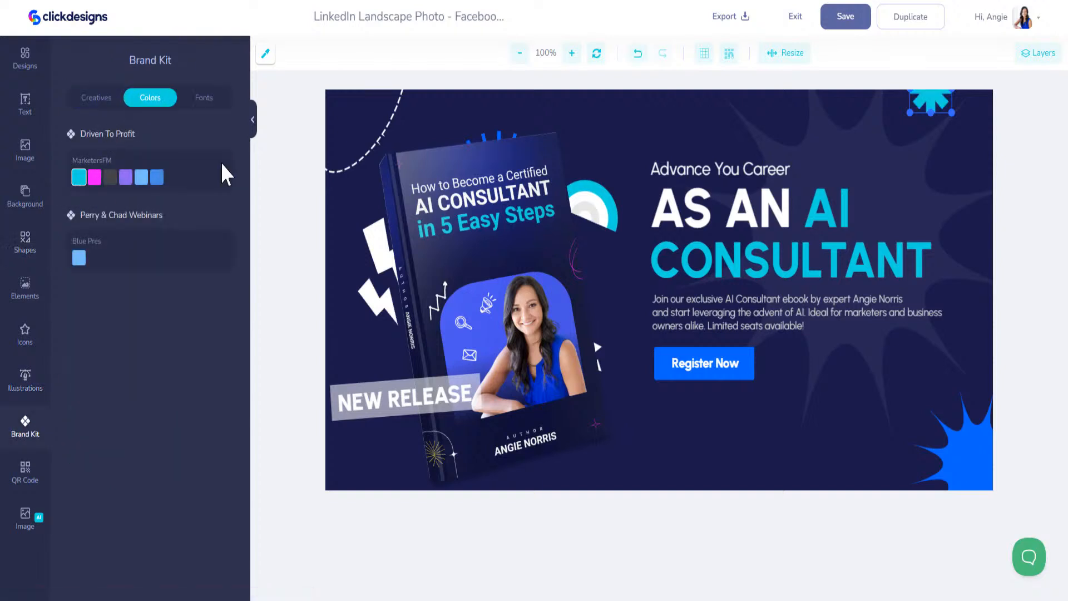
pyautogui.click(952, 447)
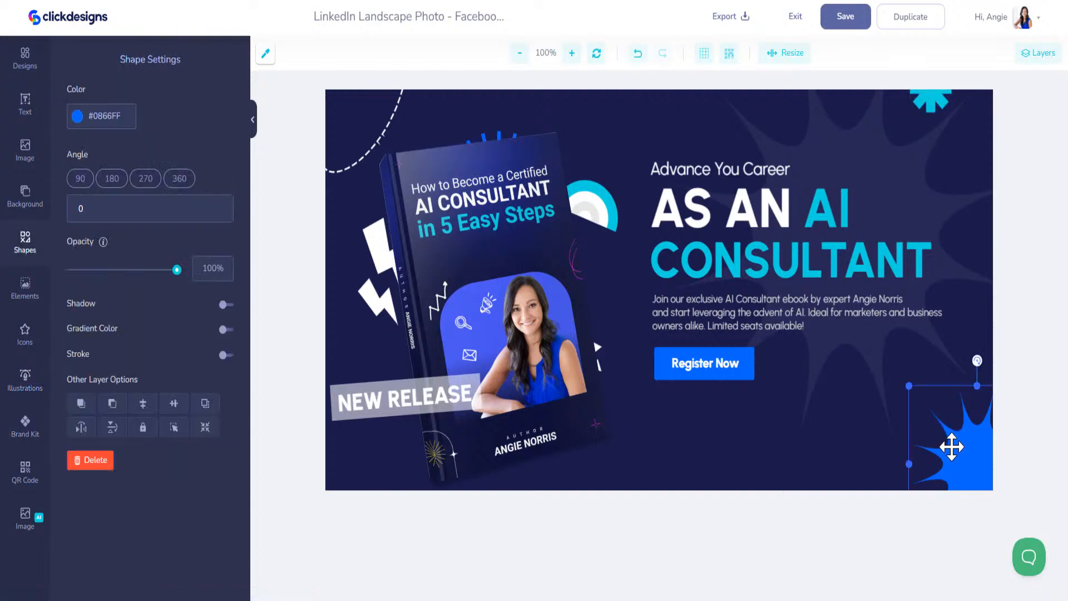
pyautogui.click(27, 428)
pyautogui.click(81, 177)
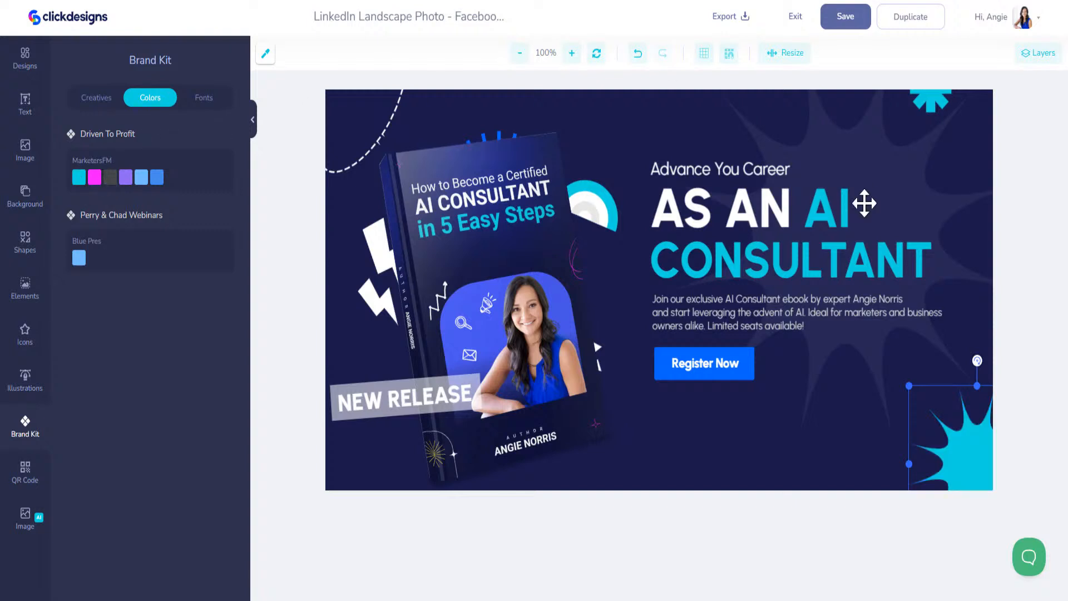
# Turn the NEW RELEASE banner magenta and the Register Now button cyan, then save
pyautogui.click(428, 379)
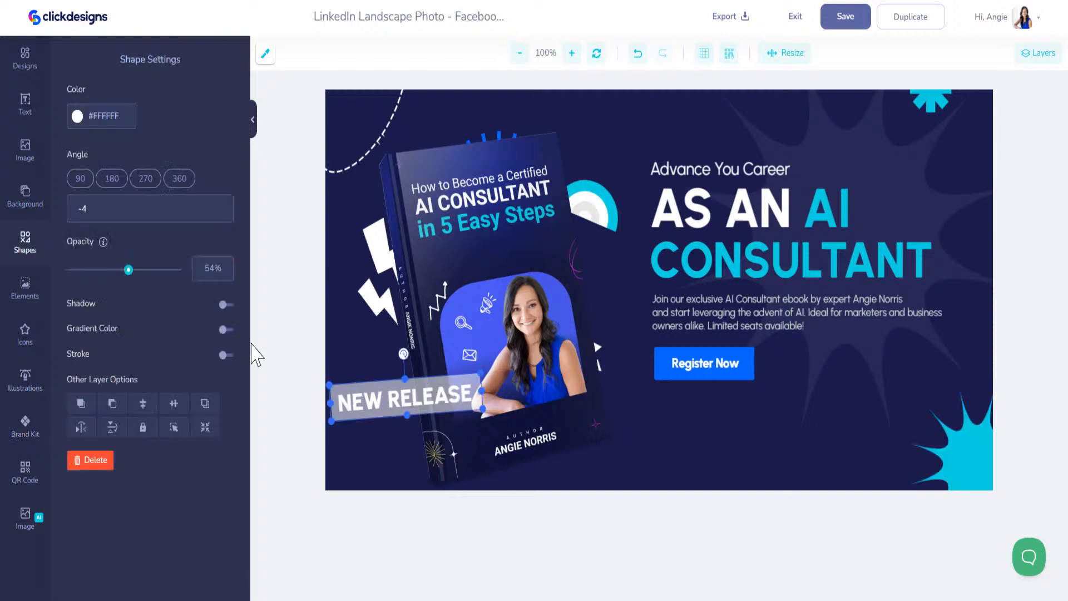
pyautogui.click(25, 427)
pyautogui.click(94, 177)
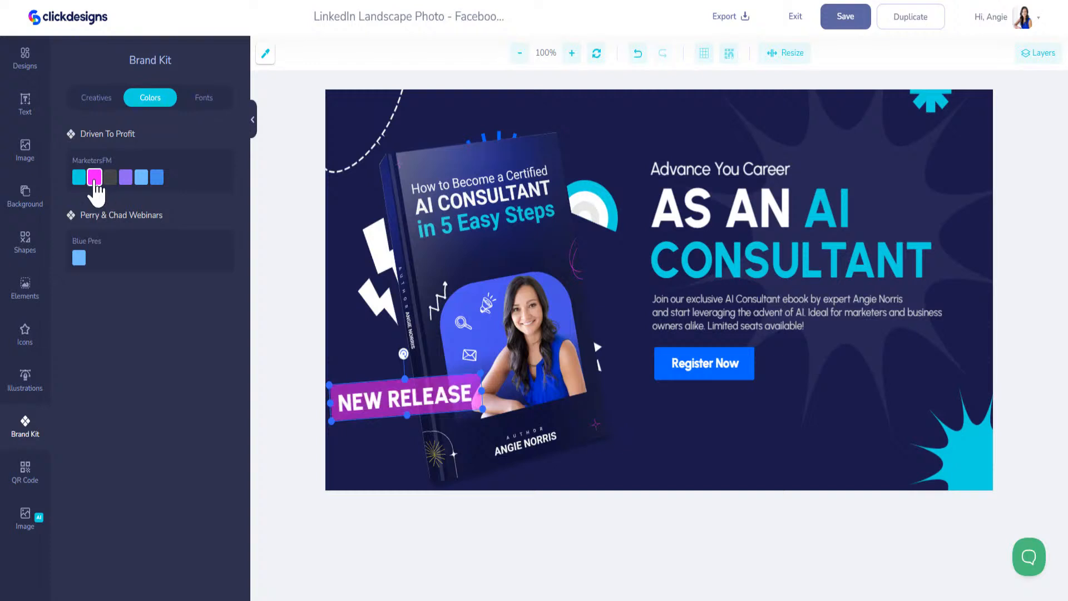
pyautogui.click(740, 353)
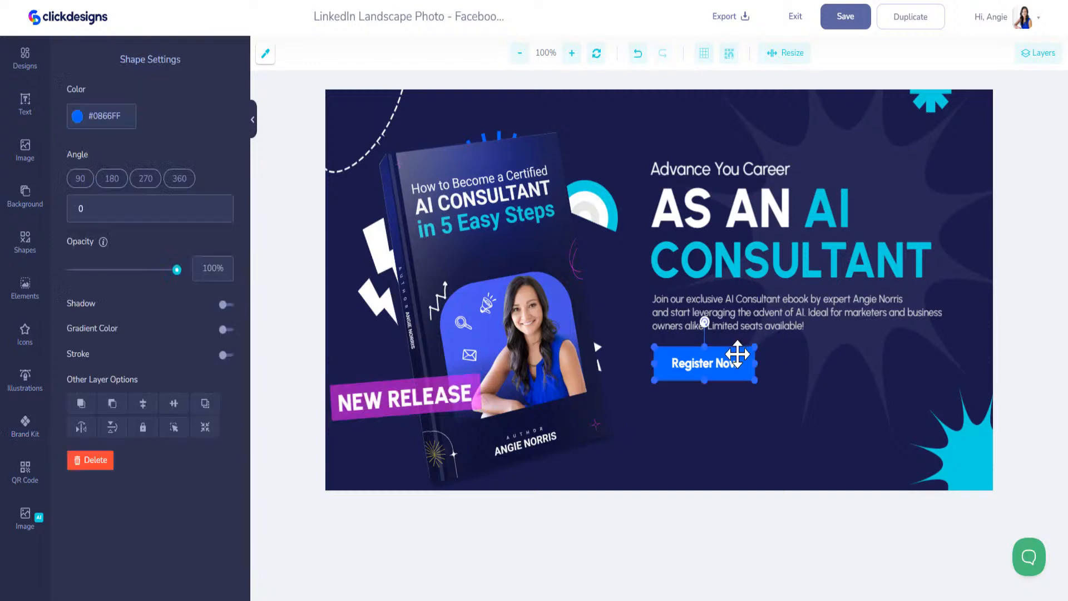
pyautogui.click(31, 430)
pyautogui.click(79, 177)
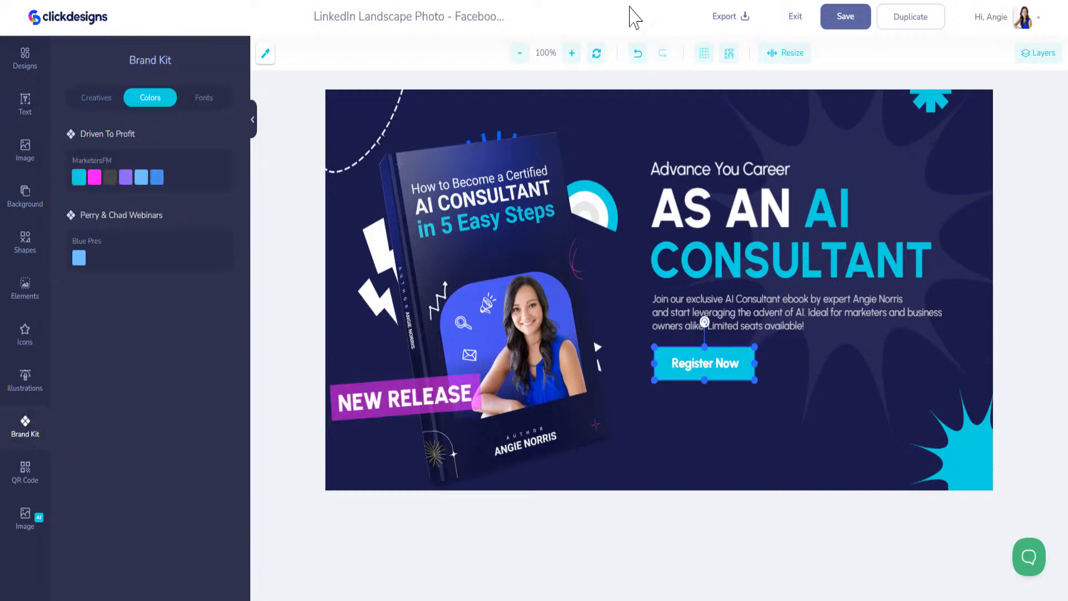
pyautogui.click(840, 18)
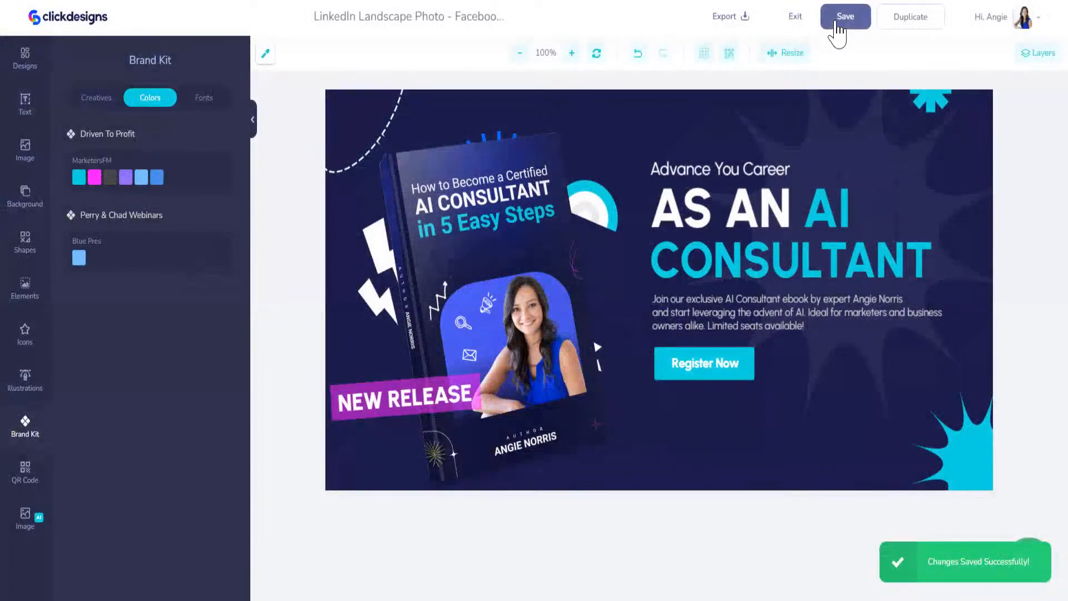
# Create 'Fiverr - Ebook Services' from the favourited eBook Cover Design (Fiverr Gig) template
pyautogui.click(797, 18)
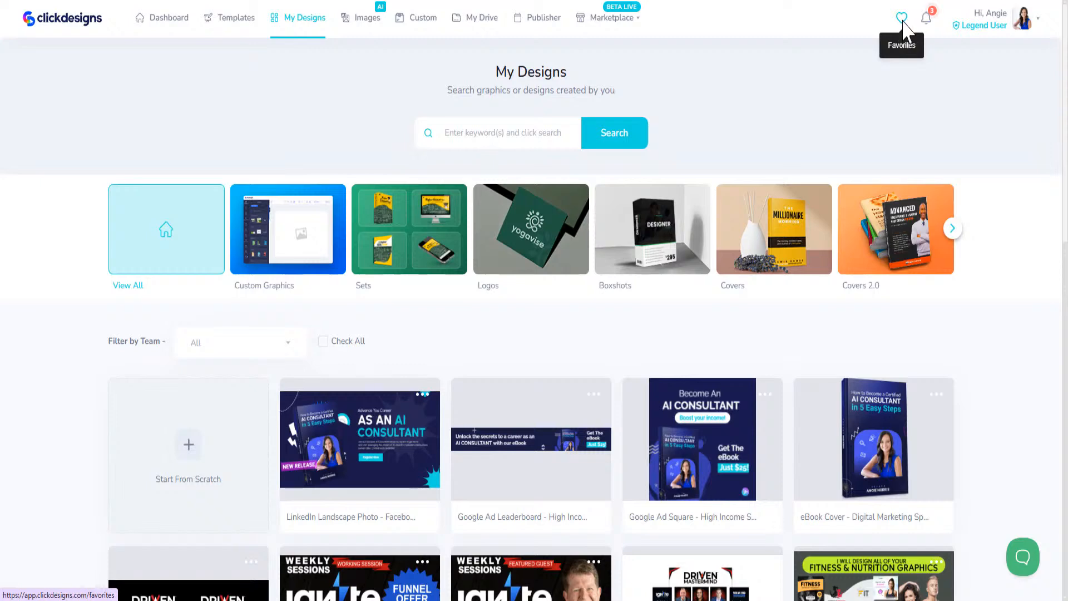
pyautogui.click(902, 23)
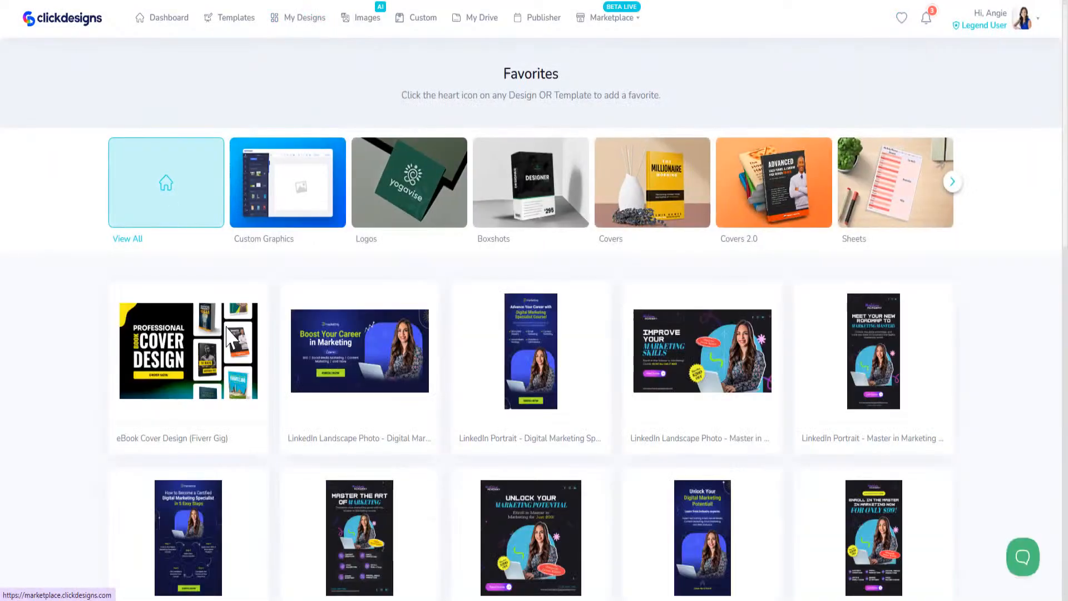
pyautogui.moveTo(164, 337)
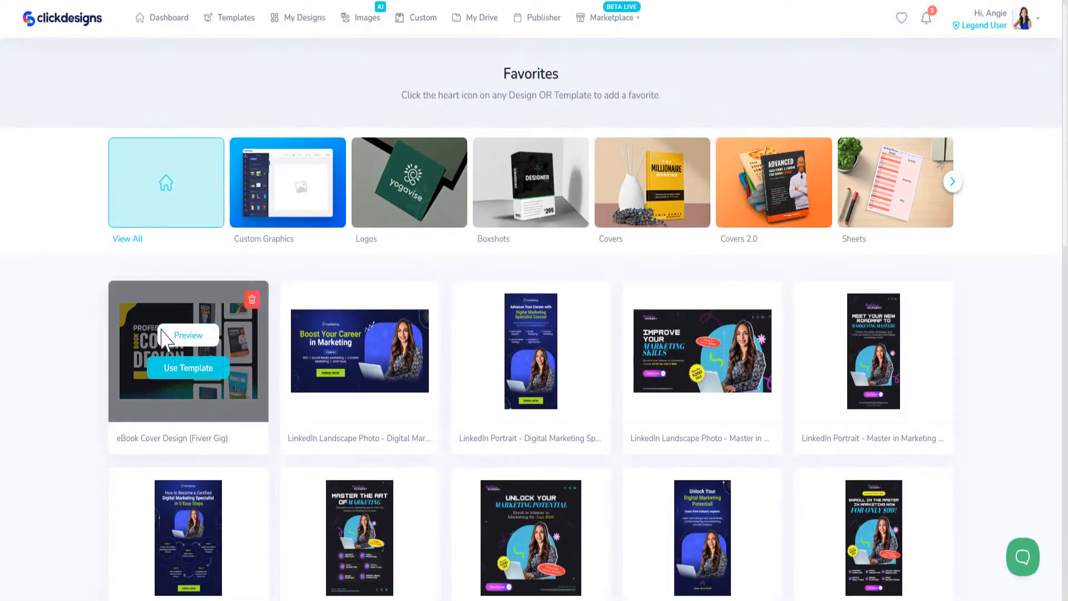
pyautogui.click(183, 370)
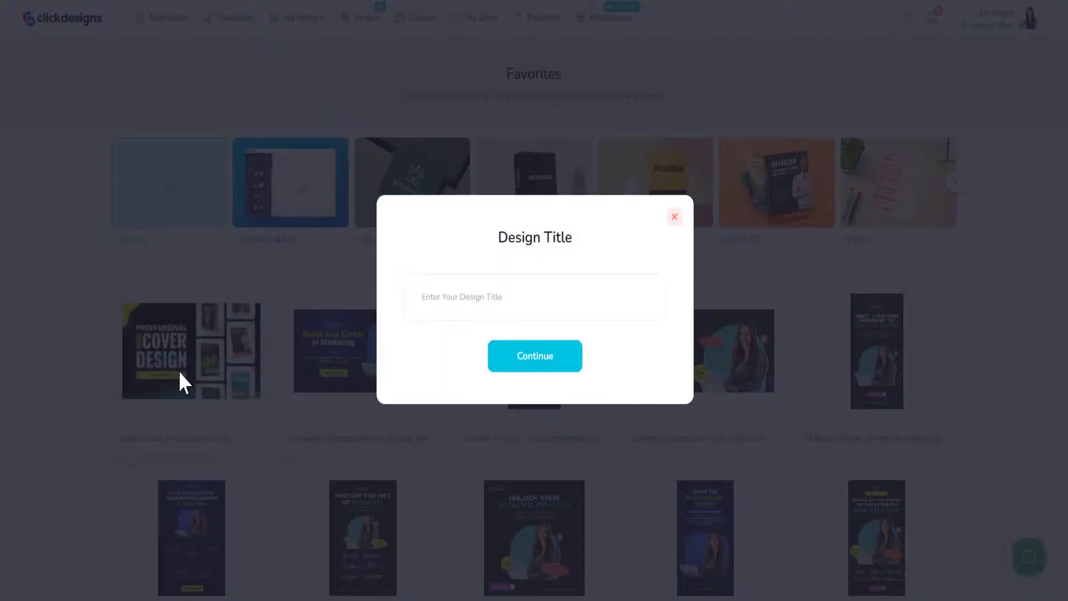
pyautogui.click(523, 365)
pyautogui.click(515, 296)
pyautogui.write('Fiverr - Ebook Servic')
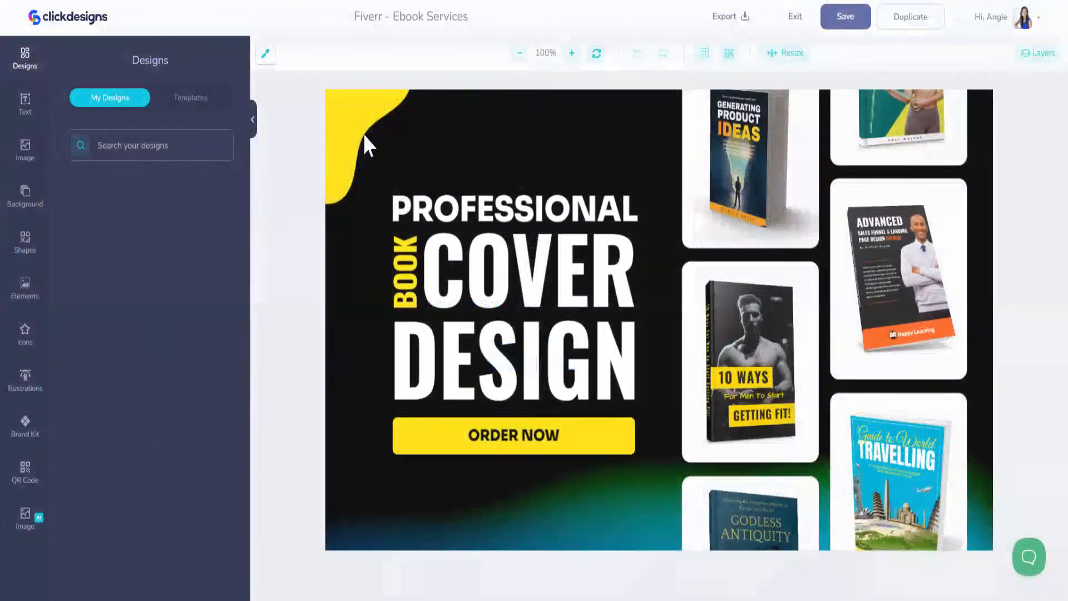
pyautogui.click(363, 120)
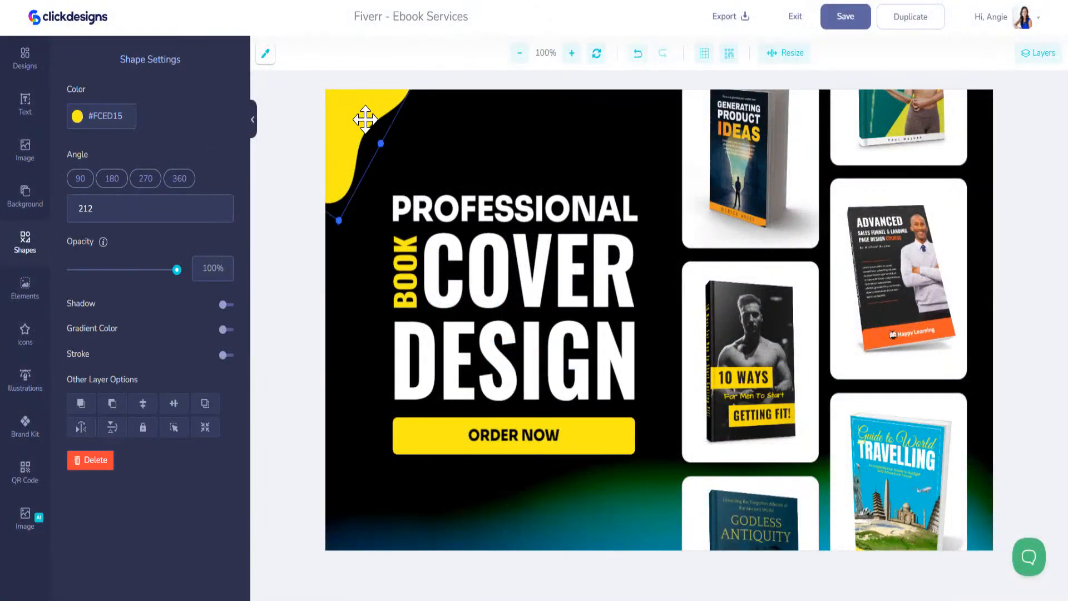
# Make the yellow top-left corner shape brand cyan
pyautogui.click(27, 428)
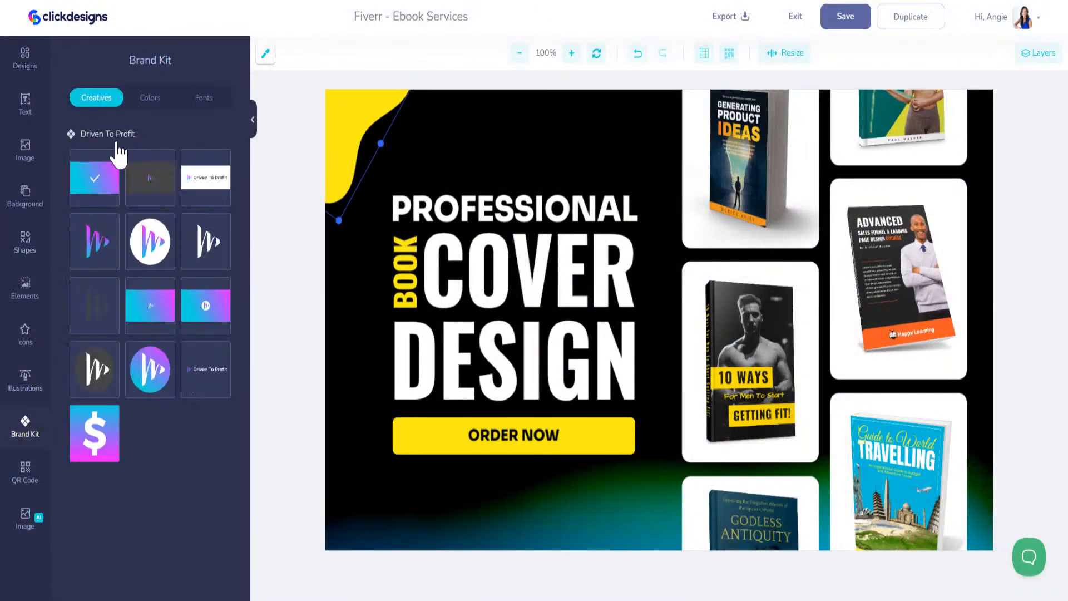
pyautogui.click(147, 102)
pyautogui.click(78, 178)
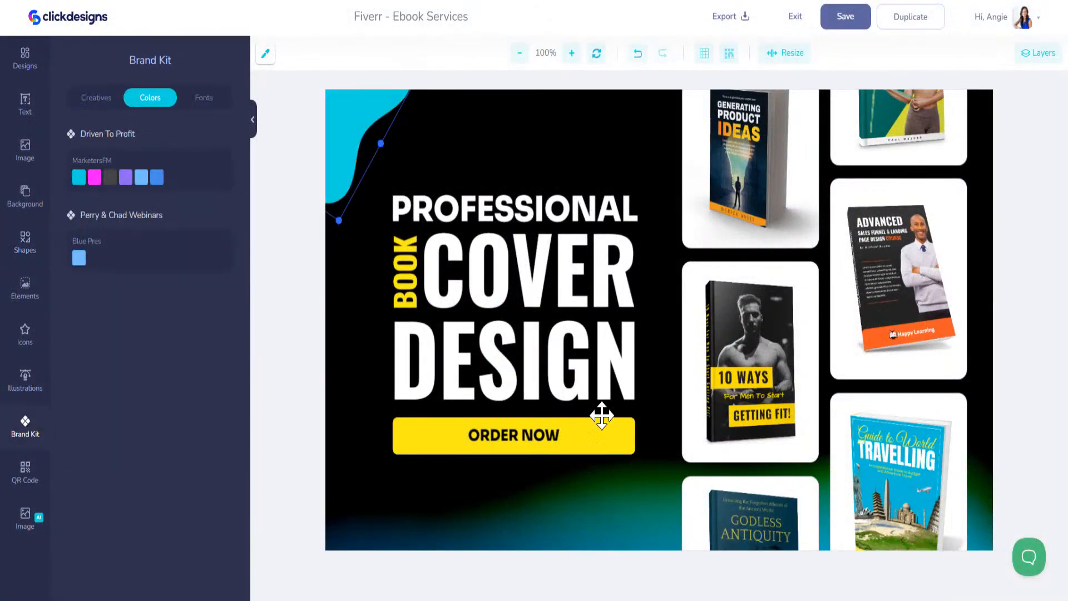
# Change the vertical BOOK to a smaller EBOOK, then retype it as just E
pyautogui.click(408, 270)
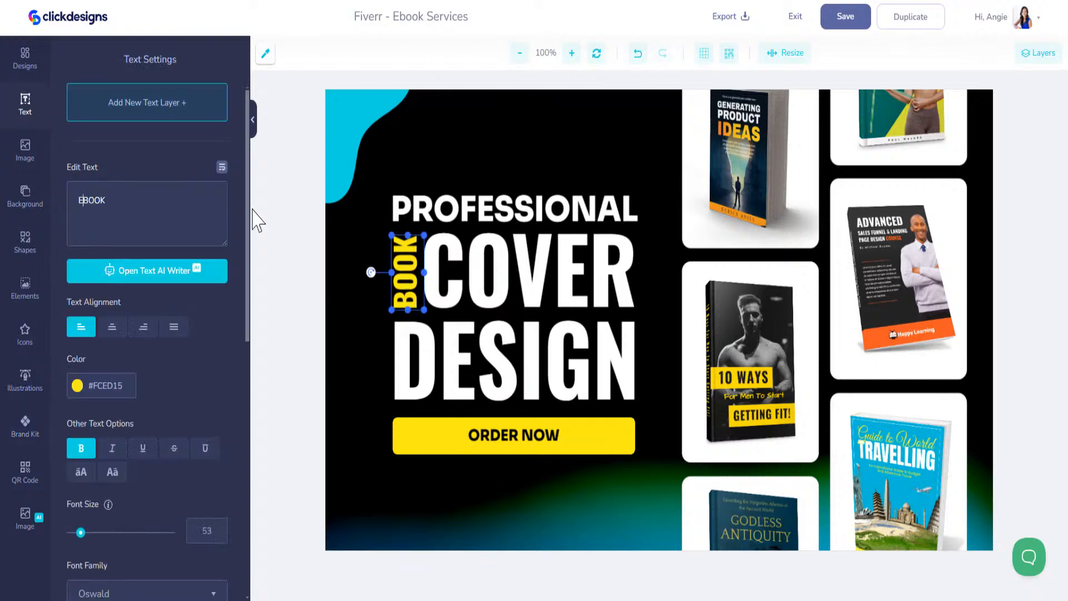
pyautogui.moveTo(392, 223); pyautogui.dragTo(396, 230)
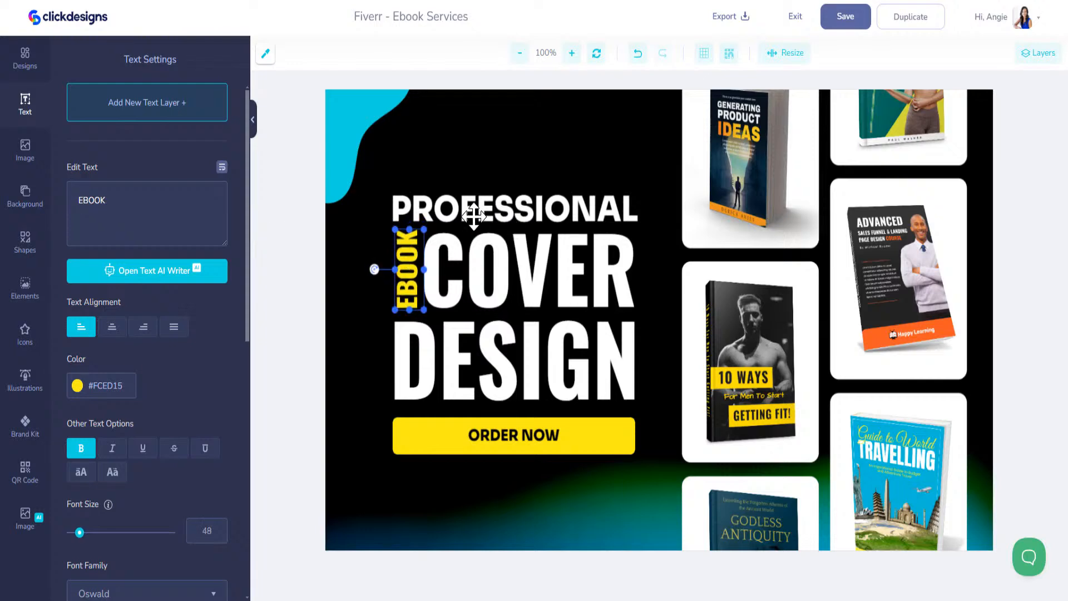
pyautogui.click(261, 240)
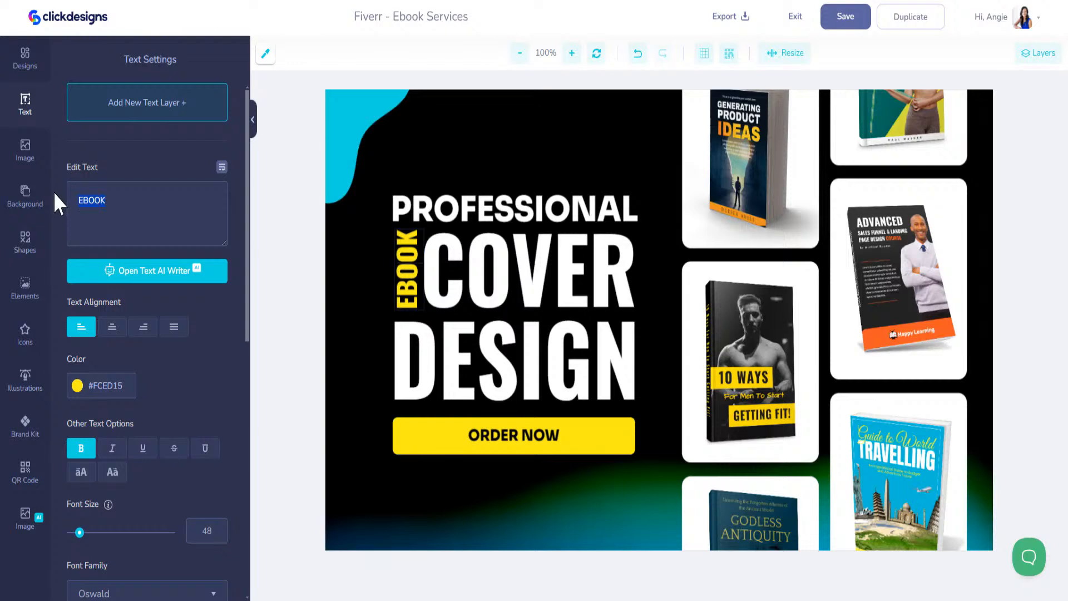
pyautogui.write('E')
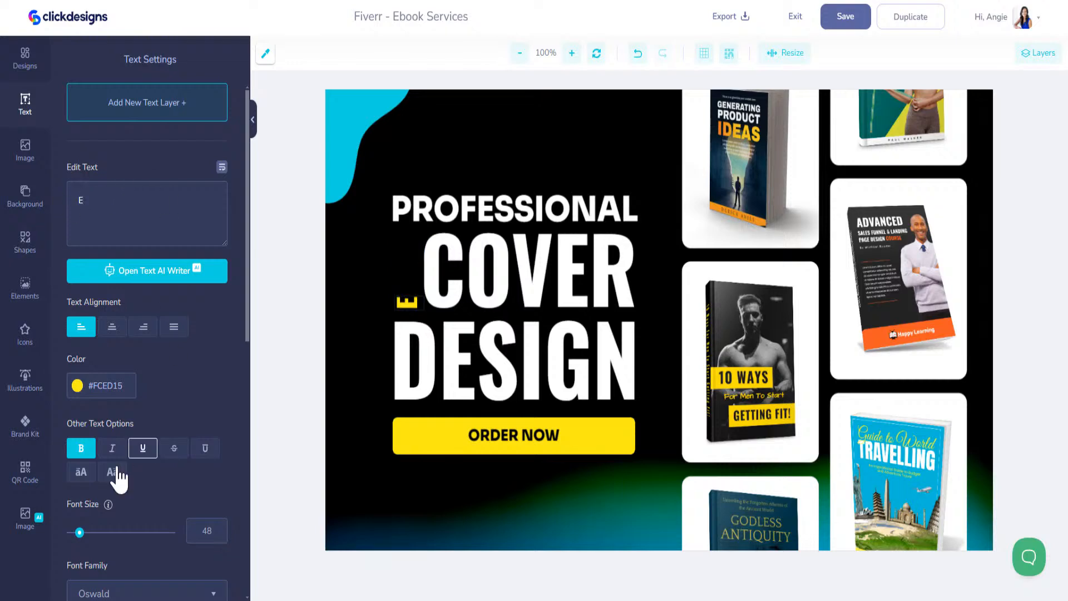
# Set the E's rotation angle from -90 to 0 so it stands upright
pyautogui.scroll(-3, 138, 478)
pyautogui.scroll(-4, 135, 490)
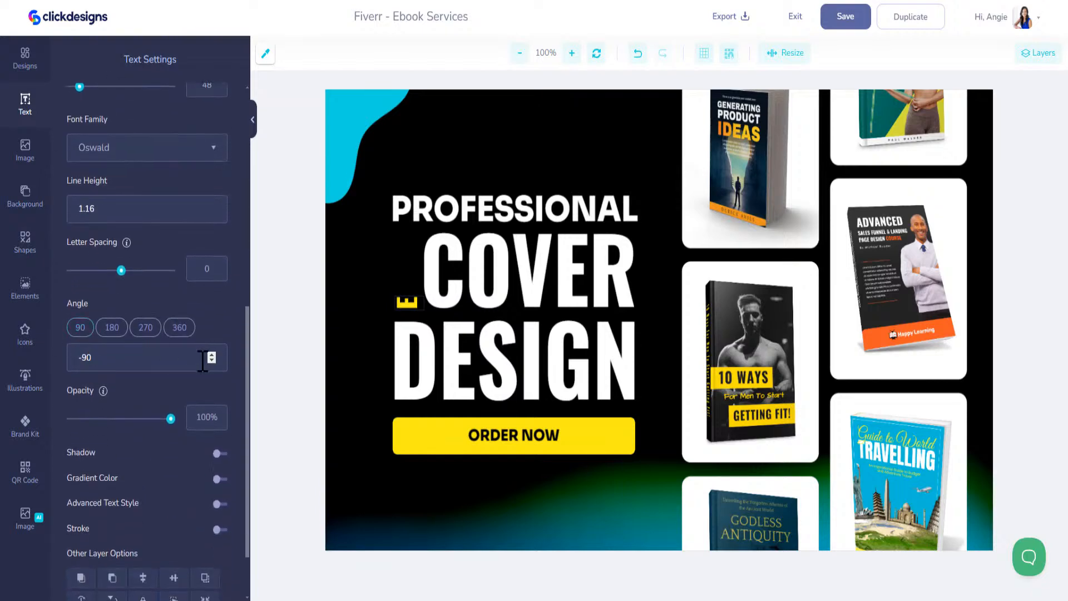
pyautogui.click(210, 362)
pyautogui.click(210, 355)
pyautogui.moveTo(149, 361); pyautogui.dragTo(30, 359)
pyautogui.write('0')
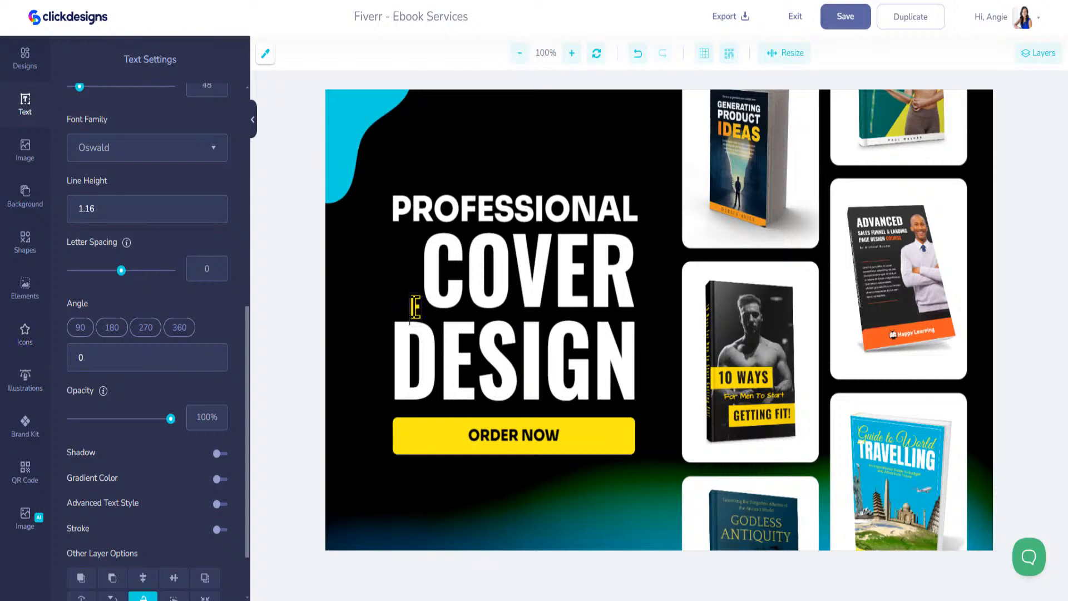
# Replace COVER with BOOK, shift it right, and enlarge it to fill the line
pyautogui.click(430, 263)
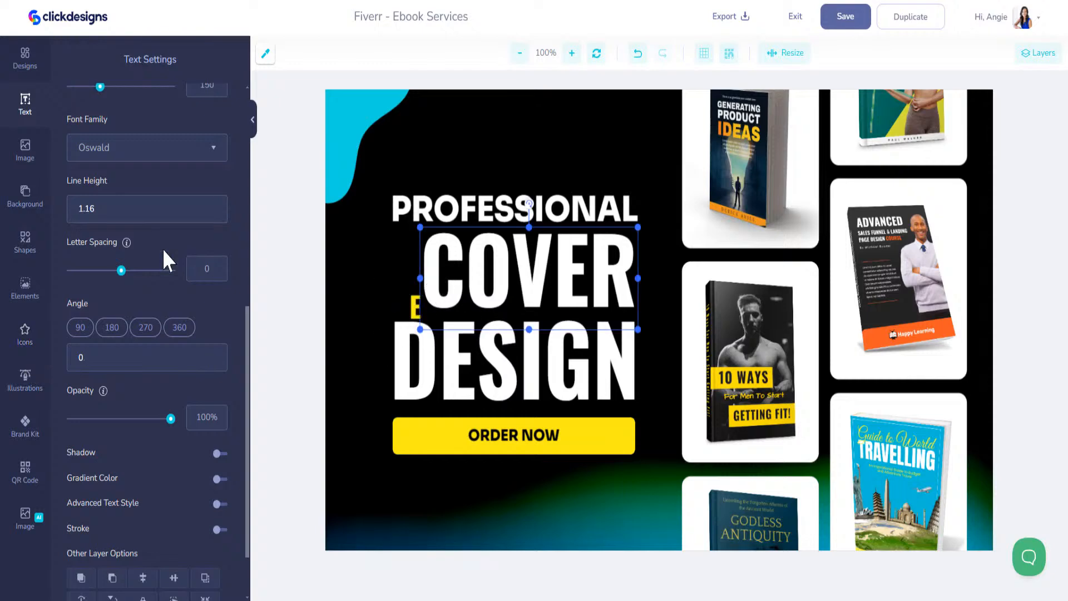
pyautogui.scroll(10, 161, 206)
pyautogui.moveTo(143, 197); pyautogui.dragTo(43, 202)
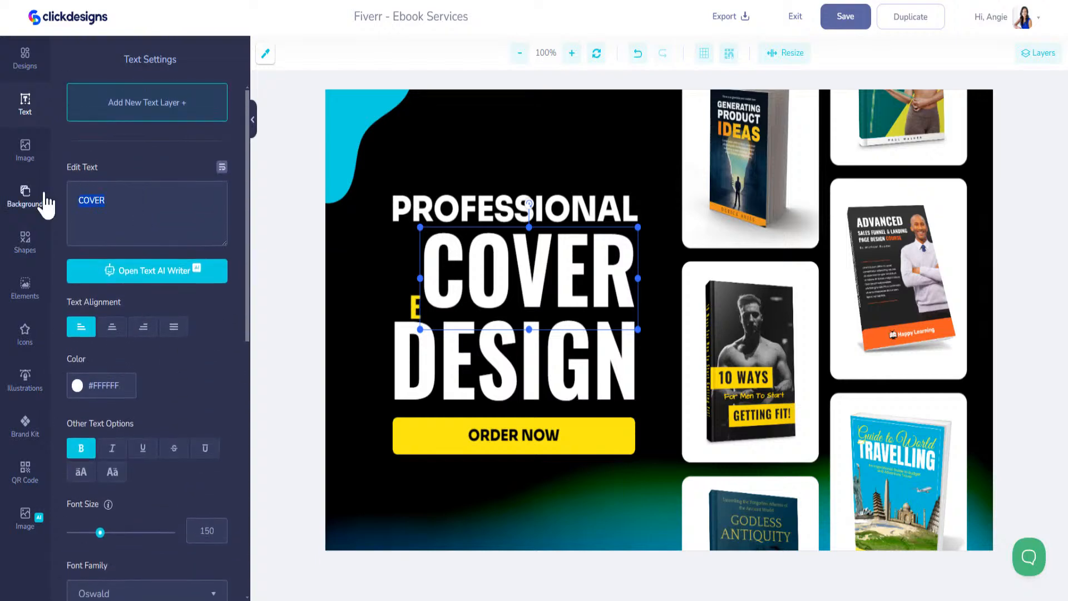
pyautogui.write('BOOK')
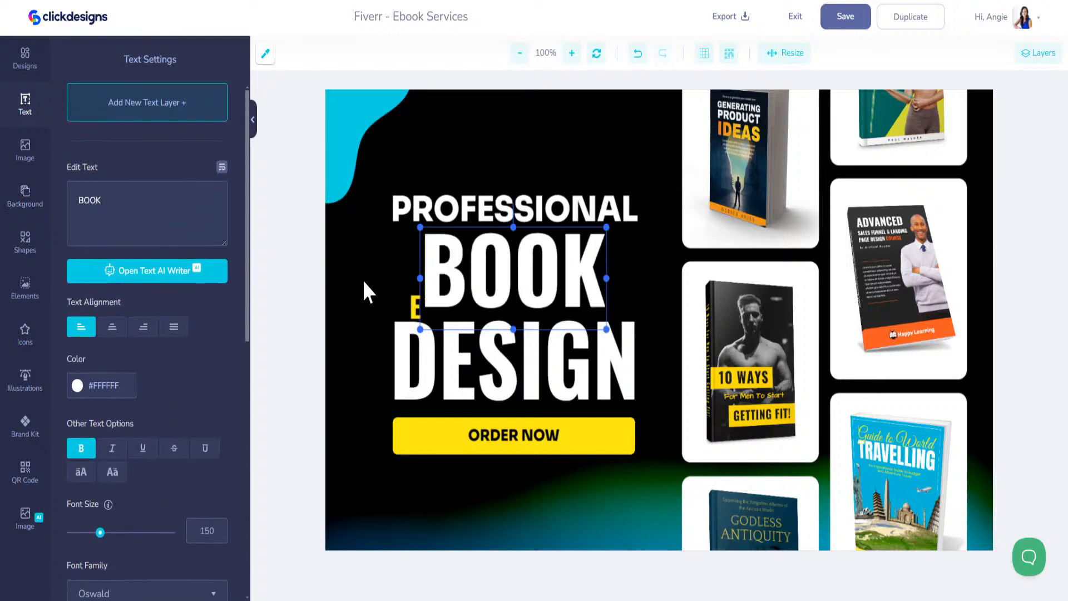
pyautogui.moveTo(566, 273); pyautogui.dragTo(598, 268)
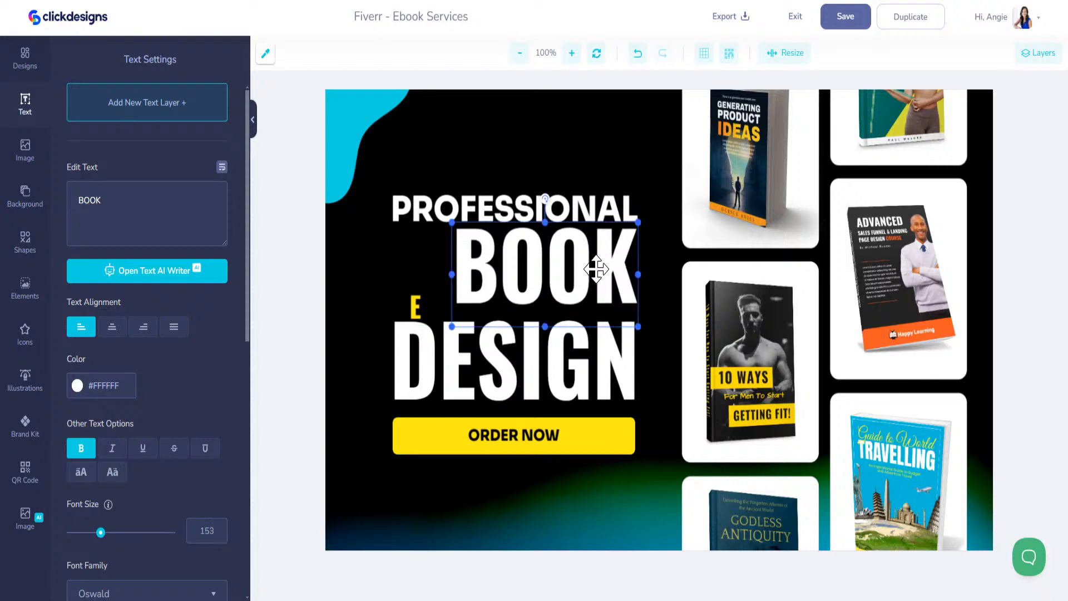
pyautogui.moveTo(452, 327); pyautogui.dragTo(428, 340)
# Enlarge the yellow E to headline size and place it just before BOOK
pyautogui.click(413, 304)
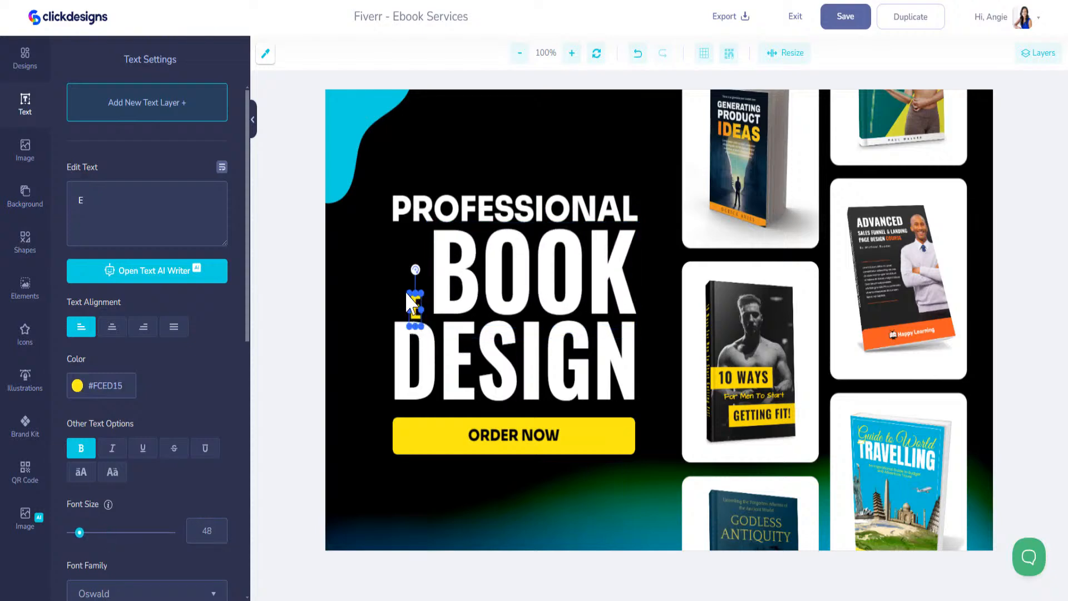
pyautogui.moveTo(410, 292); pyautogui.dragTo(372, 223)
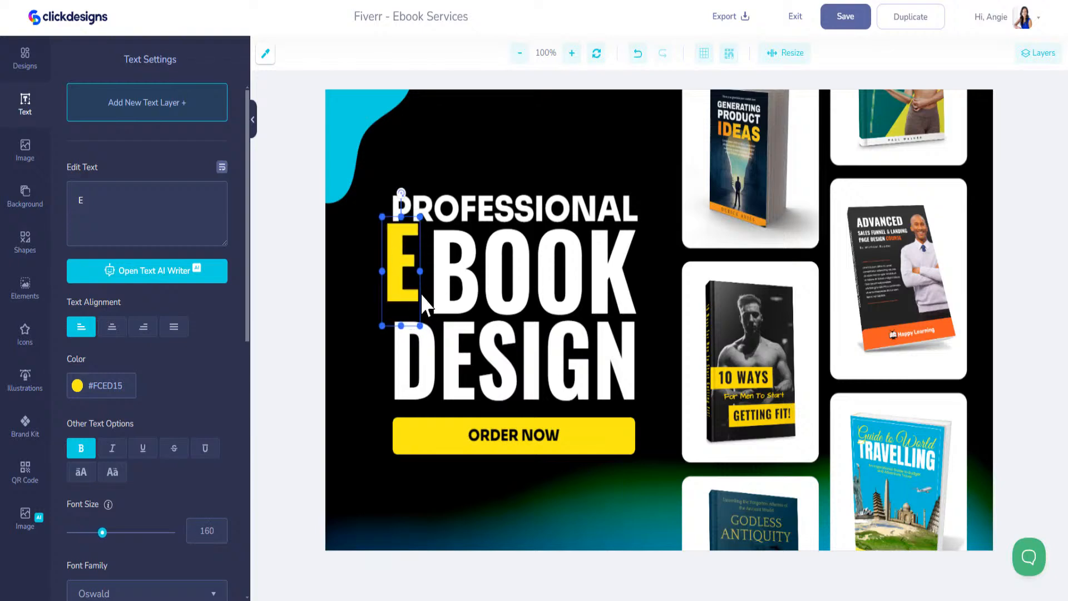
pyautogui.moveTo(403, 284); pyautogui.dragTo(409, 292)
pyautogui.moveTo(424, 332); pyautogui.dragTo(429, 340)
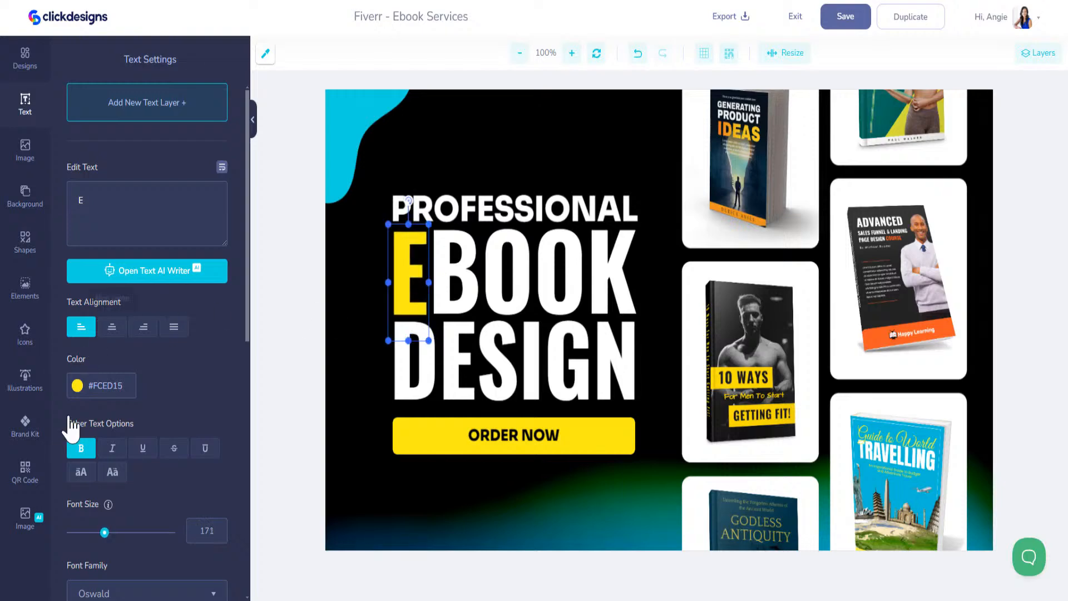
# Make the big E cyan and change DESIGN to DESIGNS, shrunk to fit the column
pyautogui.click(25, 428)
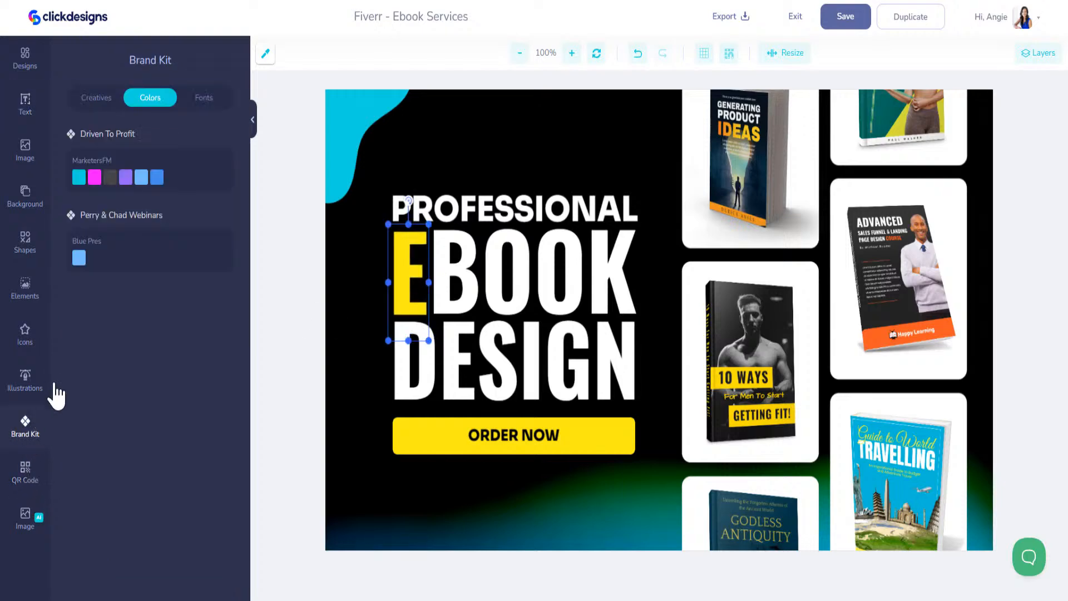
pyautogui.click(79, 177)
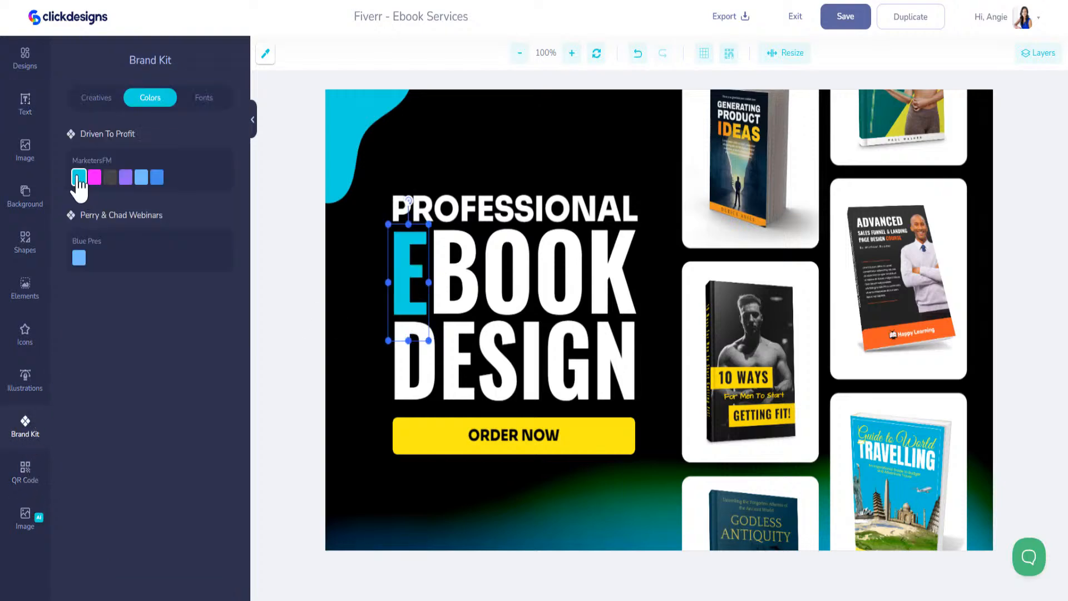
pyautogui.click(506, 378)
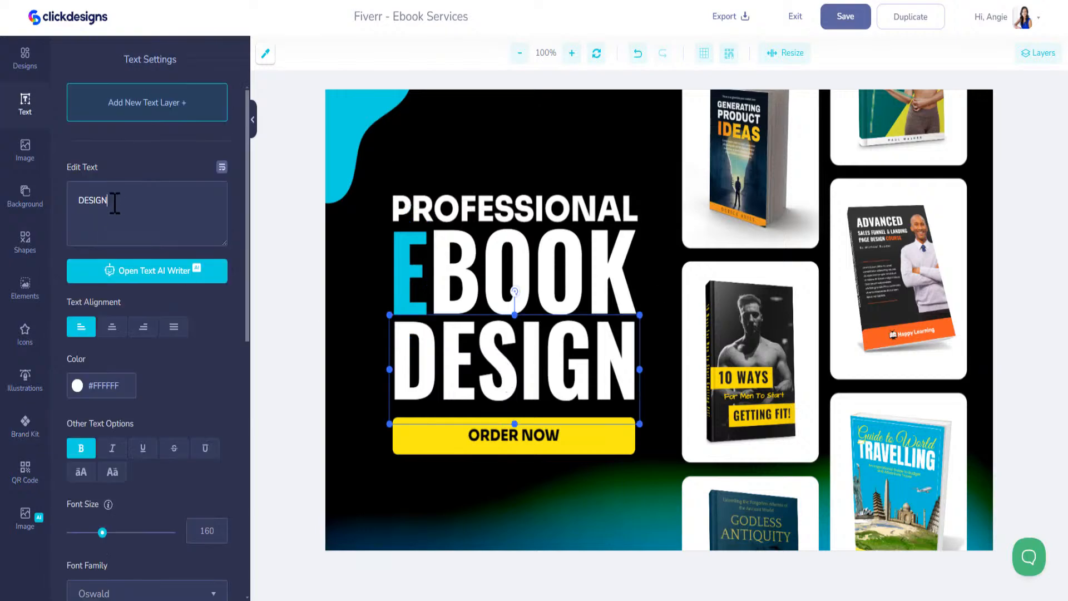
pyautogui.write('S')
pyautogui.moveTo(684, 424); pyautogui.dragTo(601, 384)
# Recolour the ORDER NOW button brand cyan and move it with its label up under DESIGNS
pyautogui.click(585, 430)
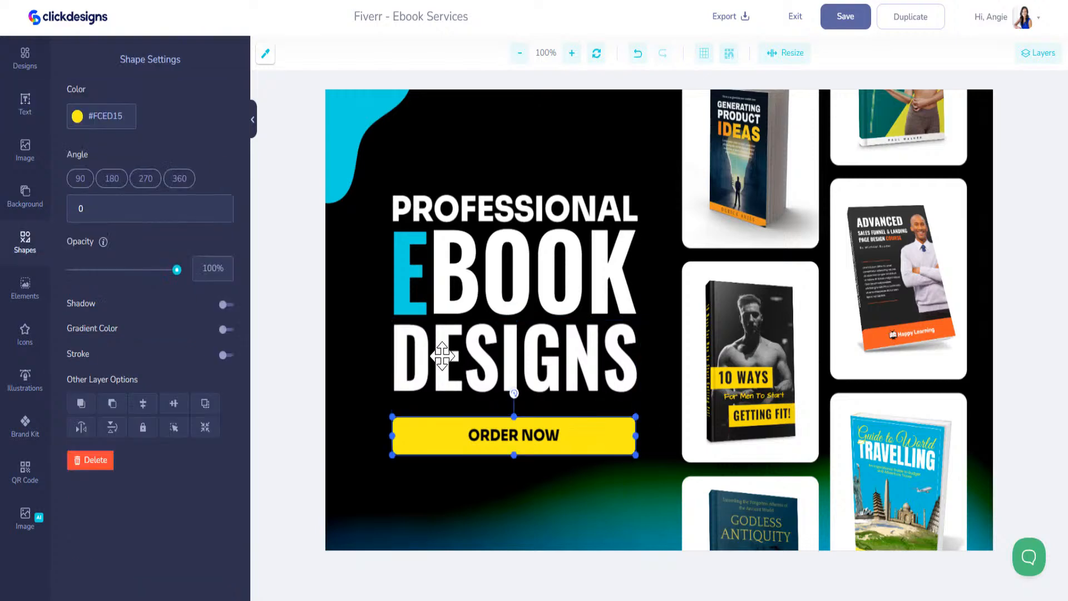
pyautogui.click(25, 424)
pyautogui.click(77, 181)
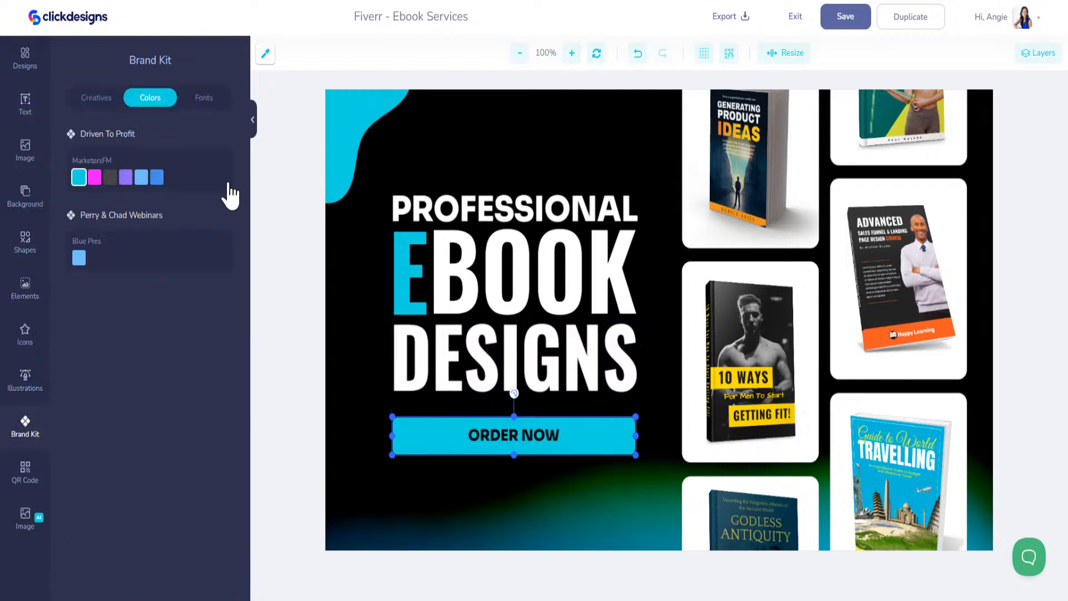
pyautogui.click(554, 434)
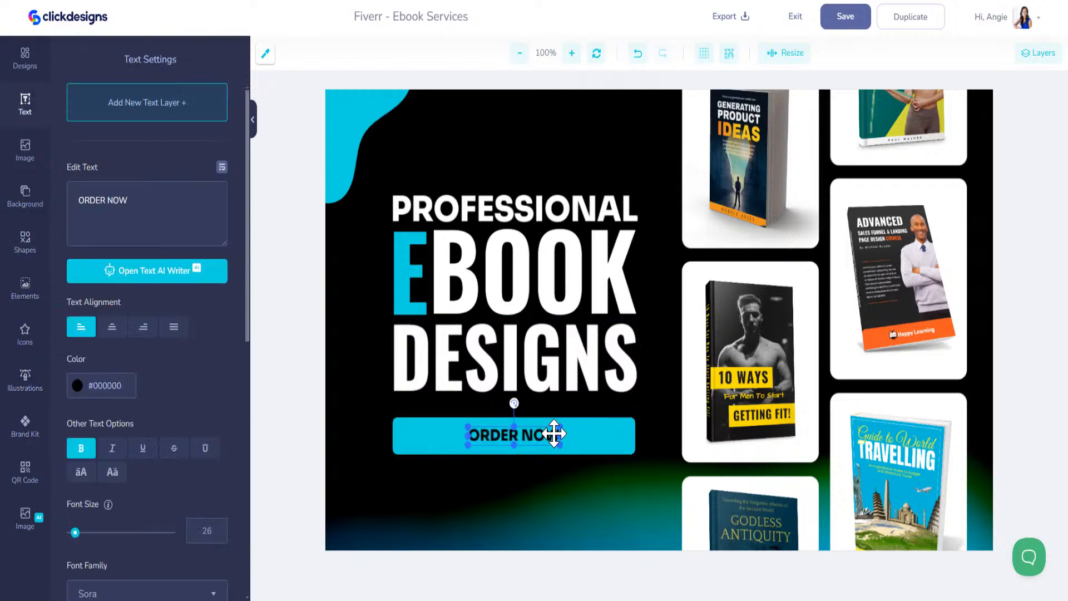
pyautogui.click(587, 428)
pyautogui.moveTo(584, 427); pyautogui.dragTo(586, 415)
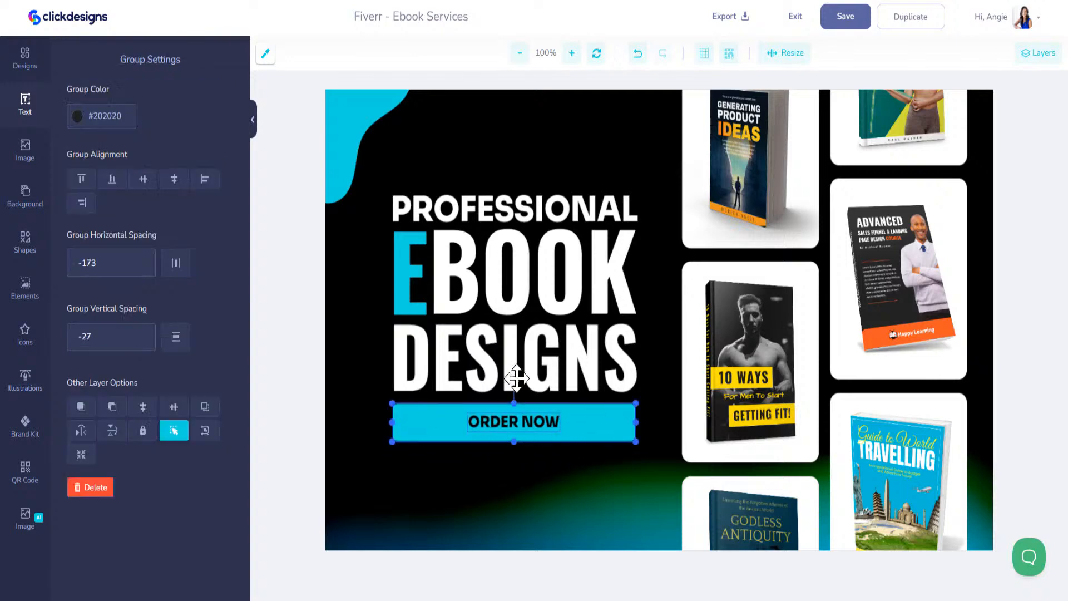
pyautogui.click(522, 357)
pyautogui.click(541, 423)
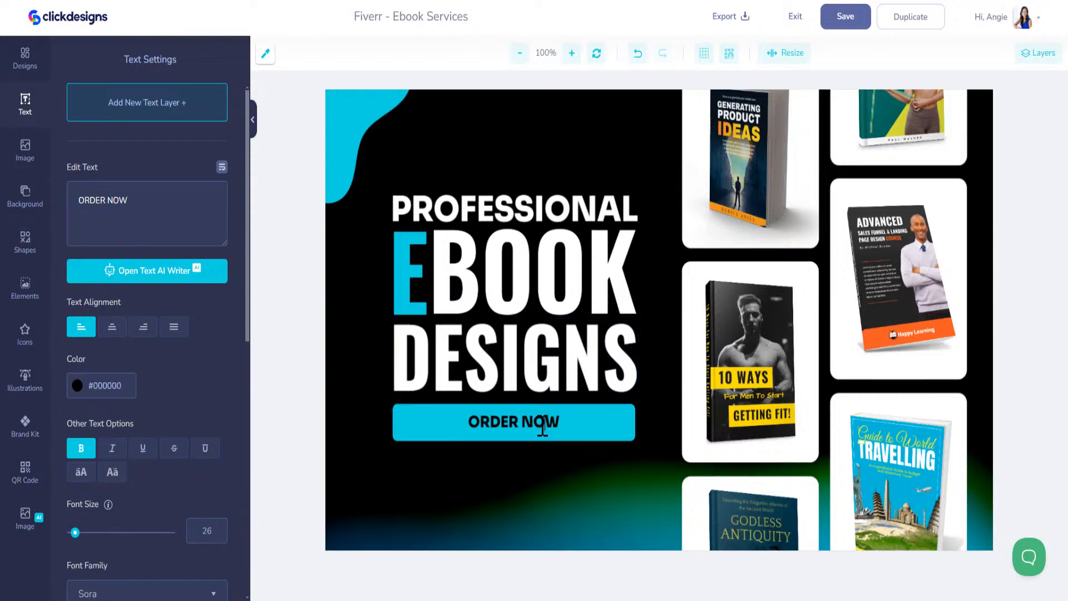
pyautogui.click(591, 424)
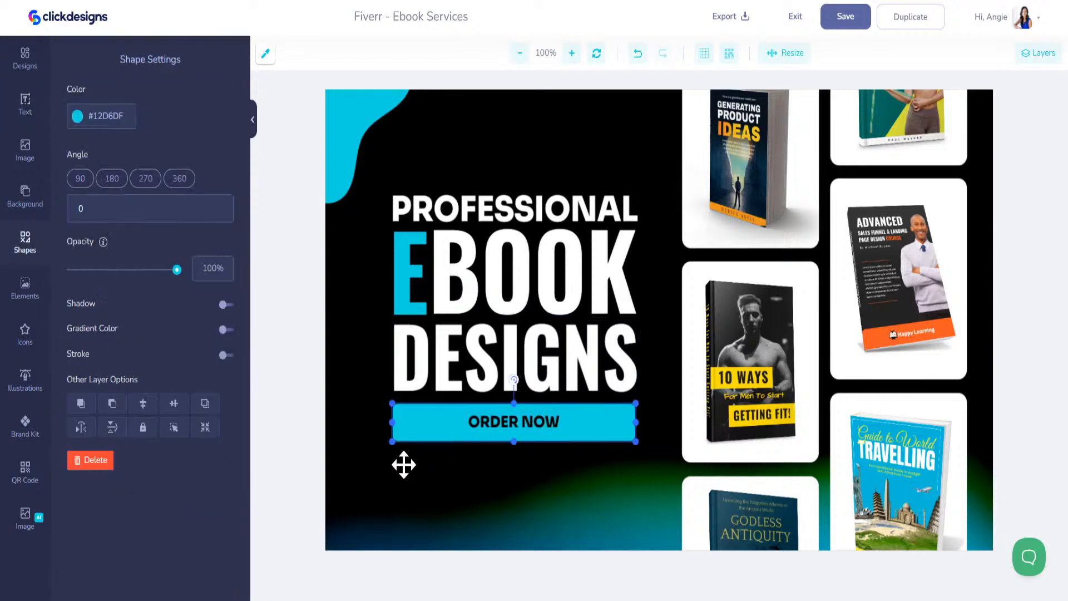
pyautogui.click(512, 427)
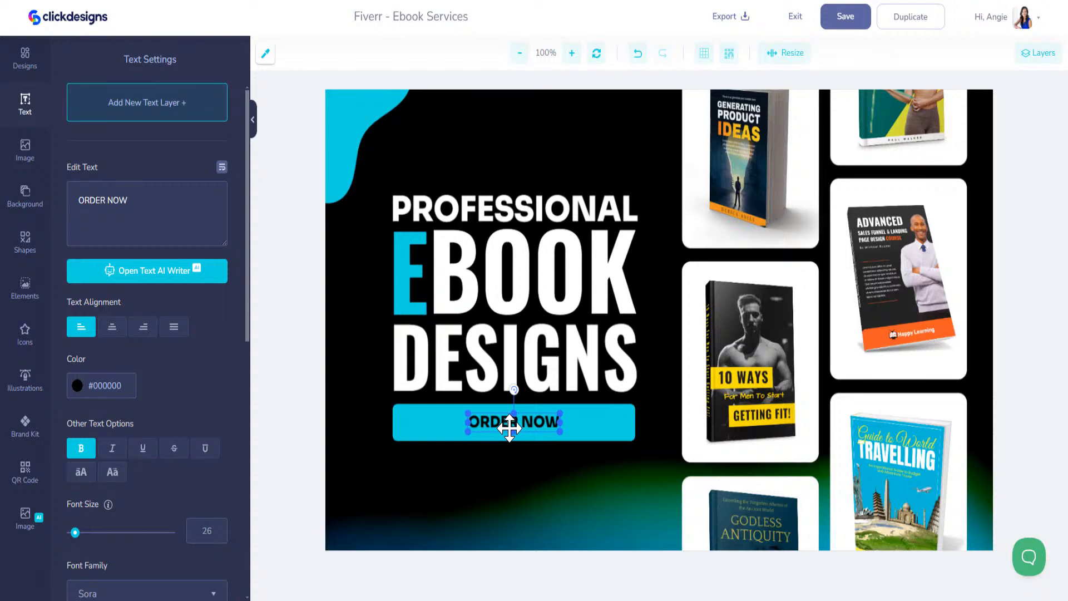
pyautogui.keyDown('shift'); pyautogui.click(440, 425); pyautogui.keyUp('shift')
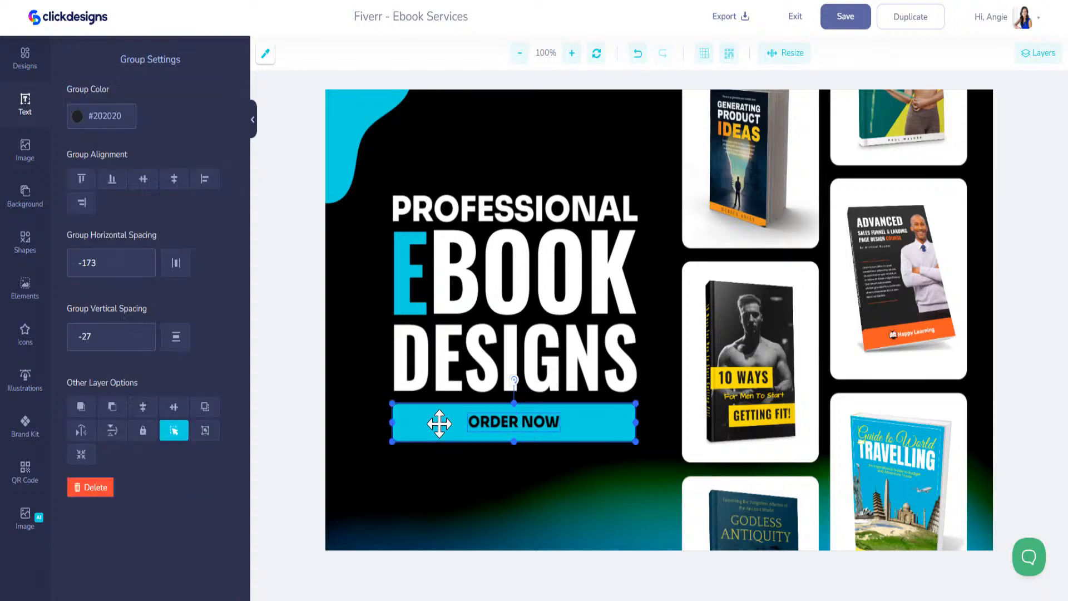
pyautogui.moveTo(570, 431)
pyautogui.mouseDown()
pyautogui.moveTo(501, 486)
pyautogui.moveTo(599, 453)
pyautogui.moveTo(573, 426)
pyautogui.mouseUp()
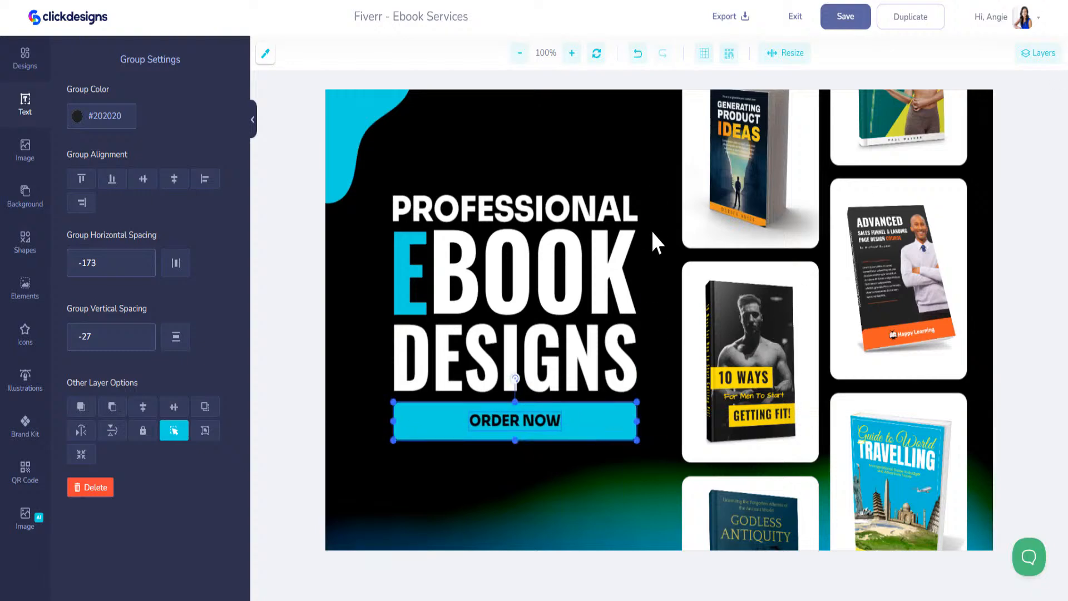
# Delete the Generating Product Ideas book mockup
pyautogui.click(625, 126)
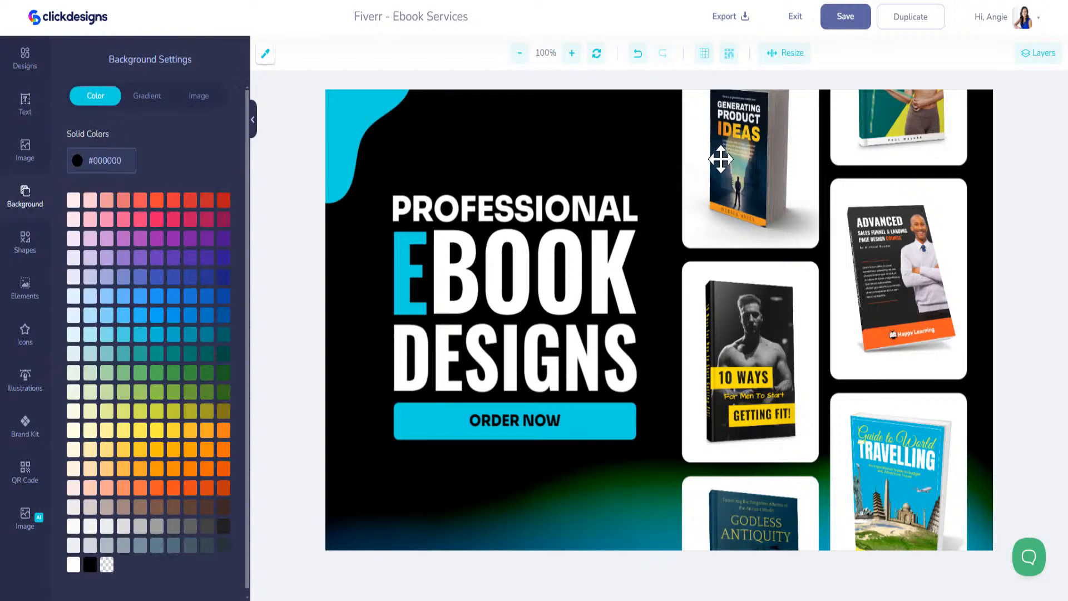
pyautogui.click(753, 151)
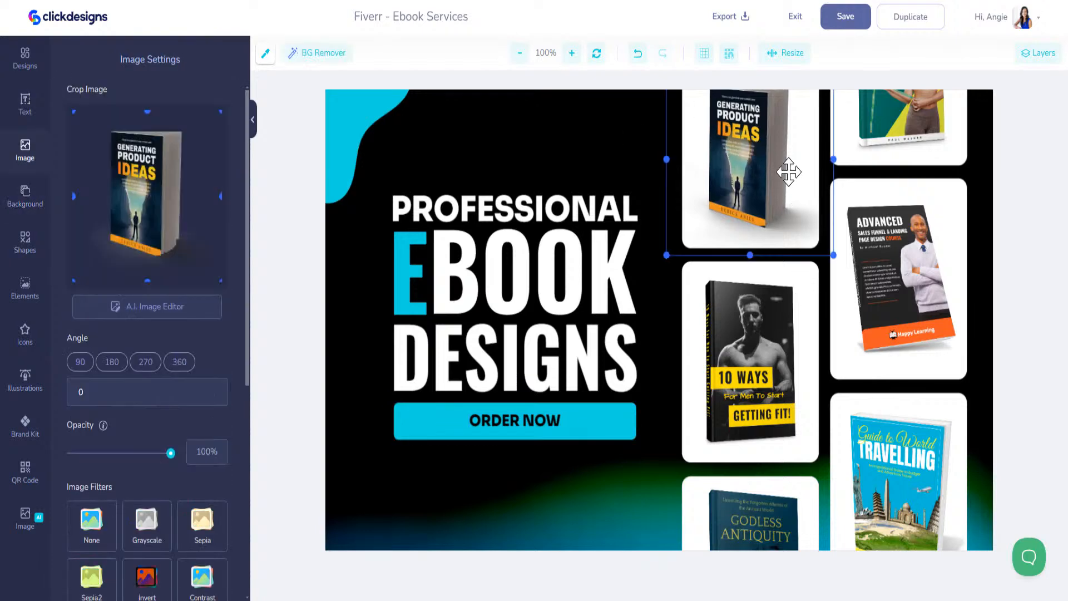
pyautogui.press('Delete')
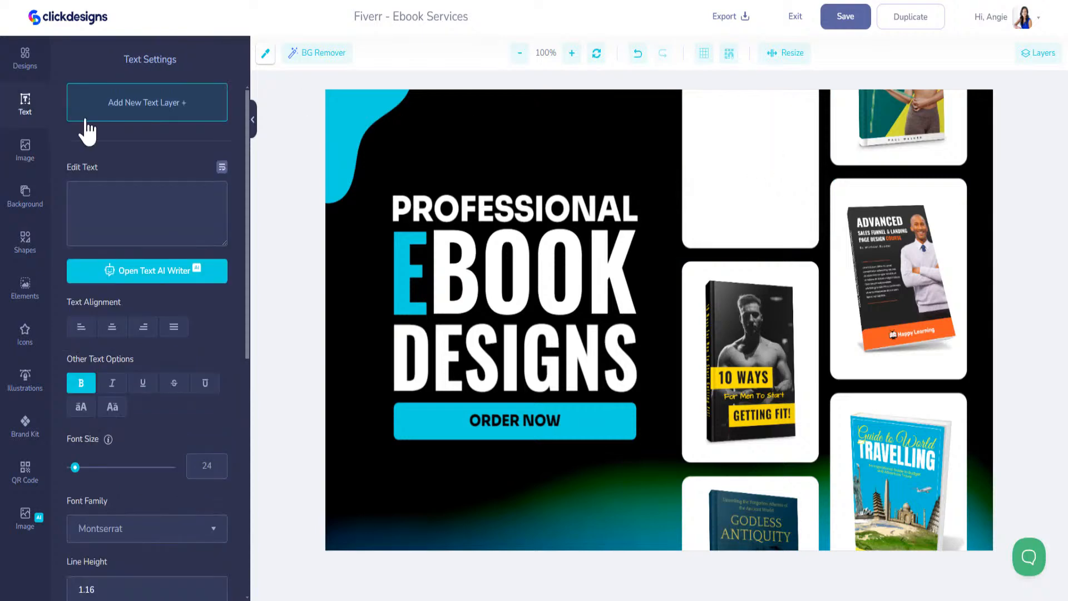
# Place the AI Consultant promo from My Designs into the top card and delete the 10 Ways book
pyautogui.click(27, 65)
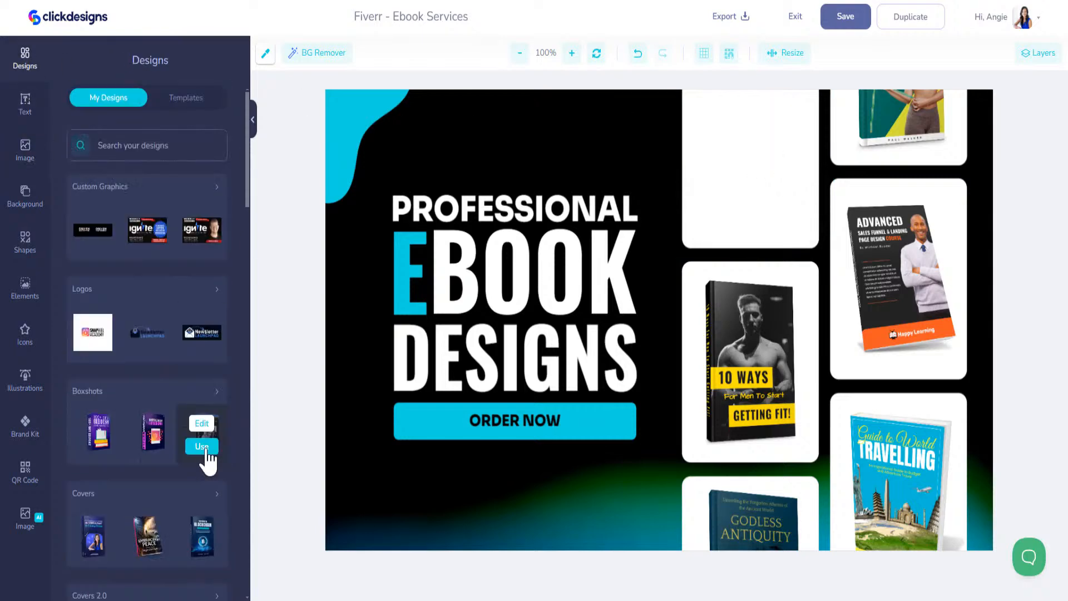
pyautogui.scroll(-3, 190, 473)
pyautogui.scroll(-3, 191, 473)
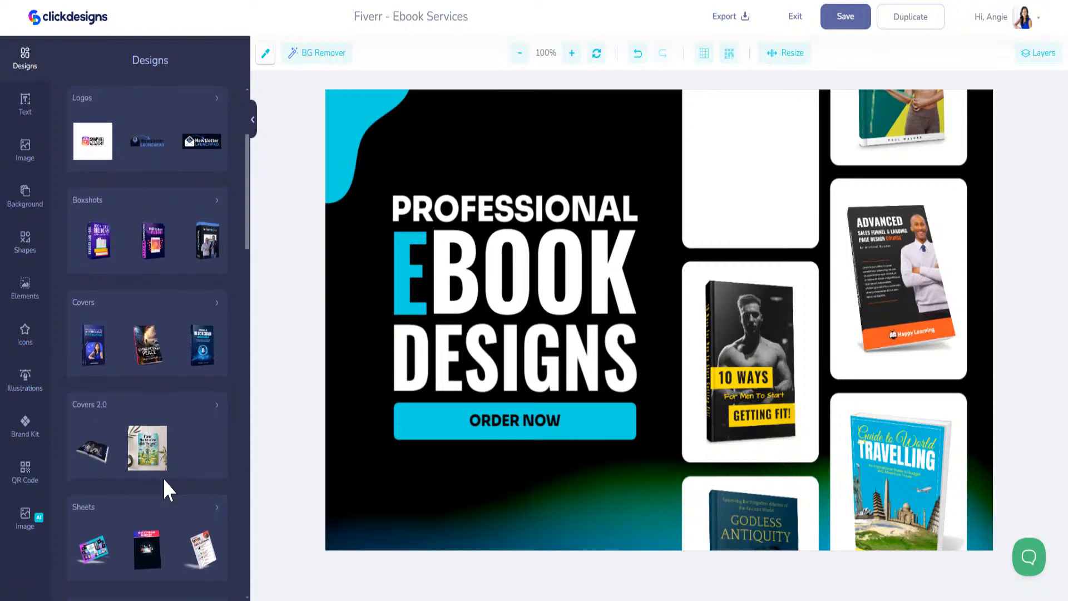
pyautogui.scroll(-9, 147, 512)
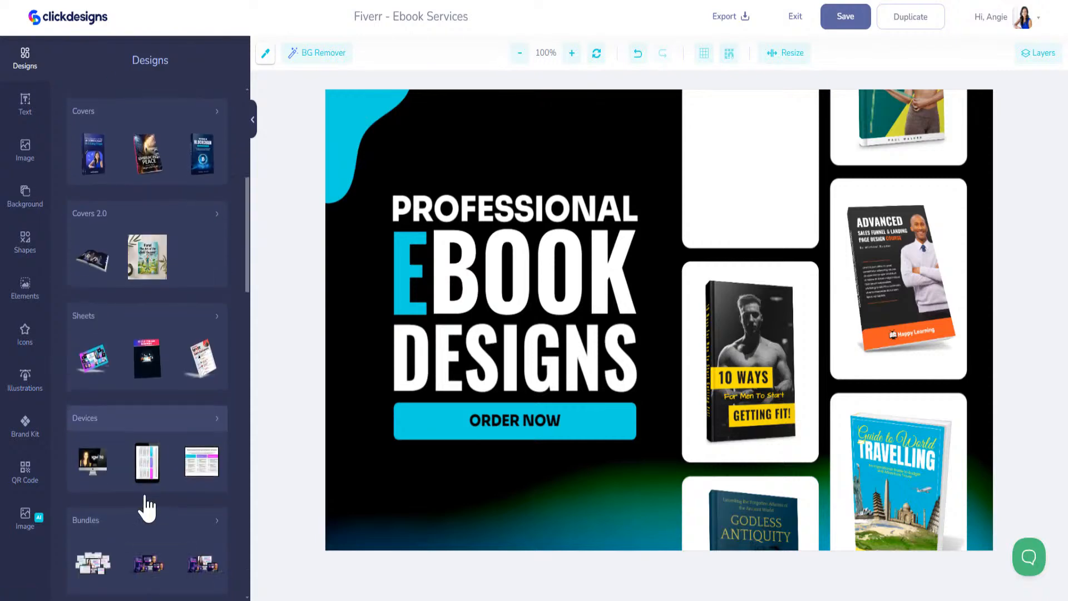
pyautogui.scroll(-9, 160, 494)
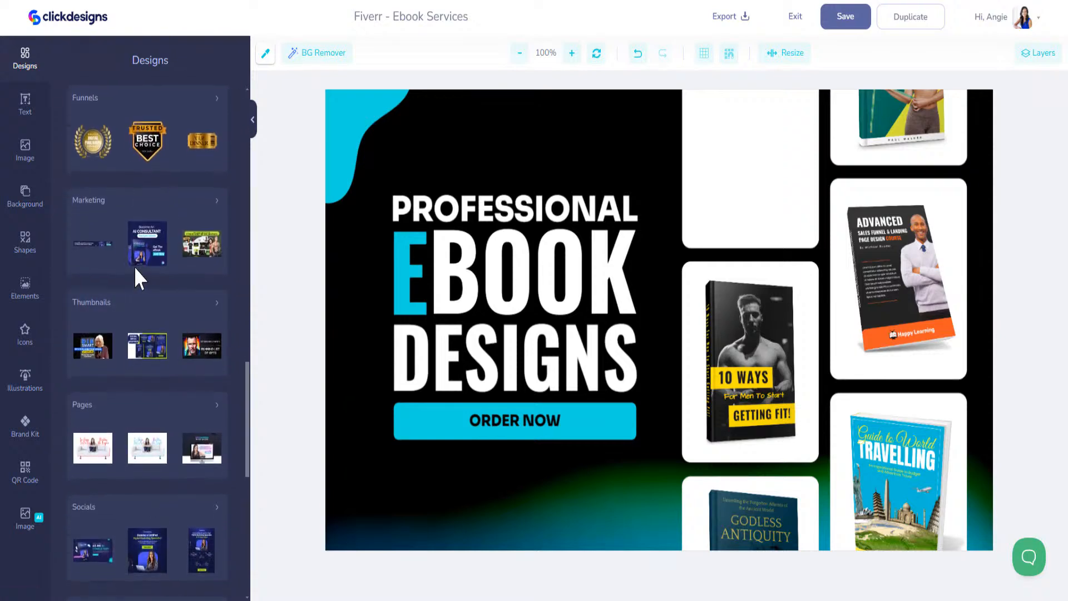
pyautogui.click(141, 267)
pyautogui.moveTo(669, 337); pyautogui.dragTo(753, 177)
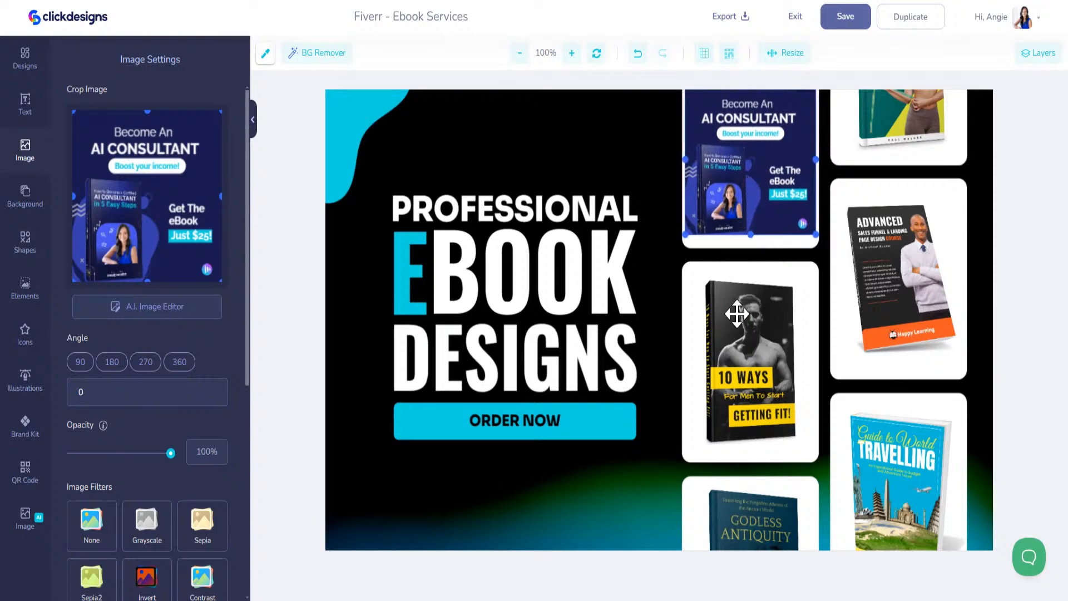
pyautogui.click(737, 314)
pyautogui.press('Delete')
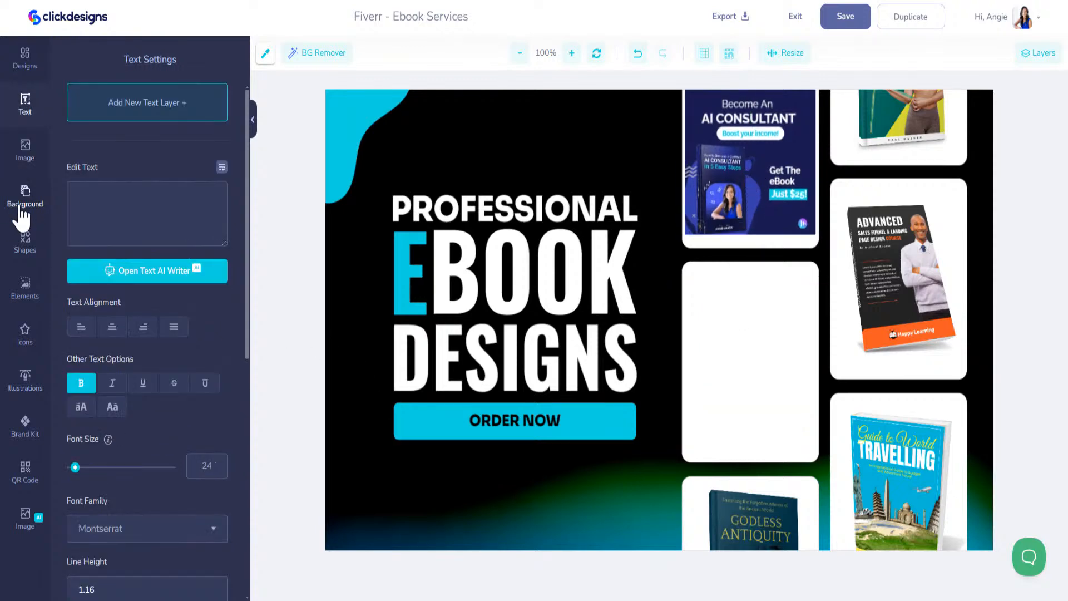
# Add the AI Consultant ebook cover from My Designs to the banner
pyautogui.click(25, 58)
pyautogui.moveTo(95, 473)
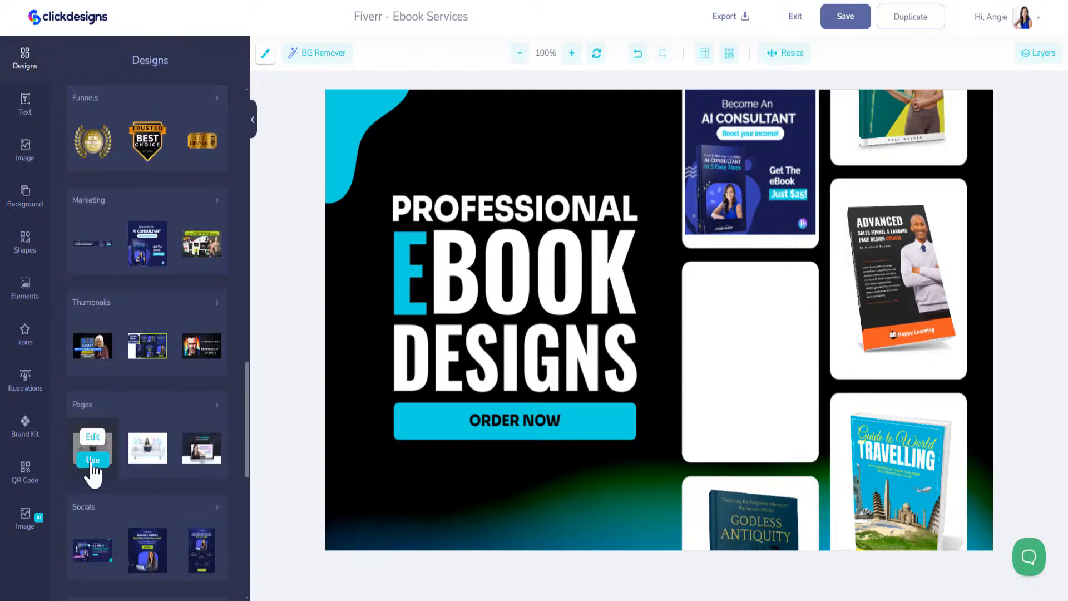
pyautogui.scroll(-8, 106, 485)
pyautogui.moveTo(150, 442)
pyautogui.scroll(-15, 145, 440)
pyautogui.moveTo(111, 392)
pyautogui.scroll(5, 112, 392)
pyautogui.click(93, 228)
# Resize and fit the AI Consultant cover into the empty middle card
pyautogui.moveTo(525, 225); pyautogui.dragTo(530, 372)
pyautogui.moveTo(339, 107); pyautogui.dragTo(729, 292)
pyautogui.moveTo(779, 418); pyautogui.dragTo(779, 341)
pyautogui.moveTo(817, 438); pyautogui.dragTo(836, 459)
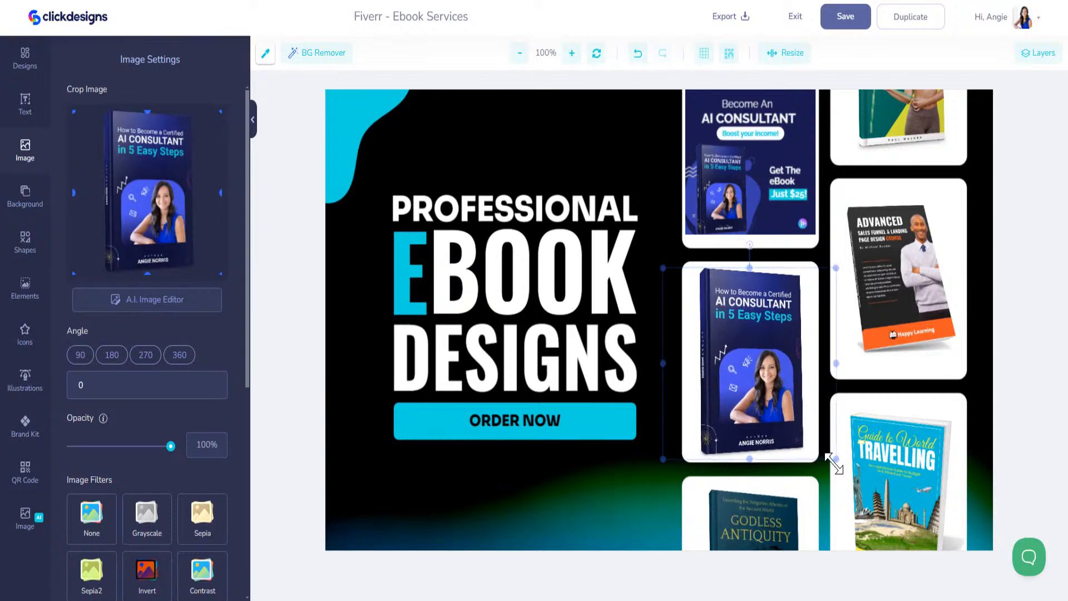
# Delete Godless Antiquity, shrink and centre the AI Consultant promo in its card, and duplicate it
pyautogui.click(752, 525)
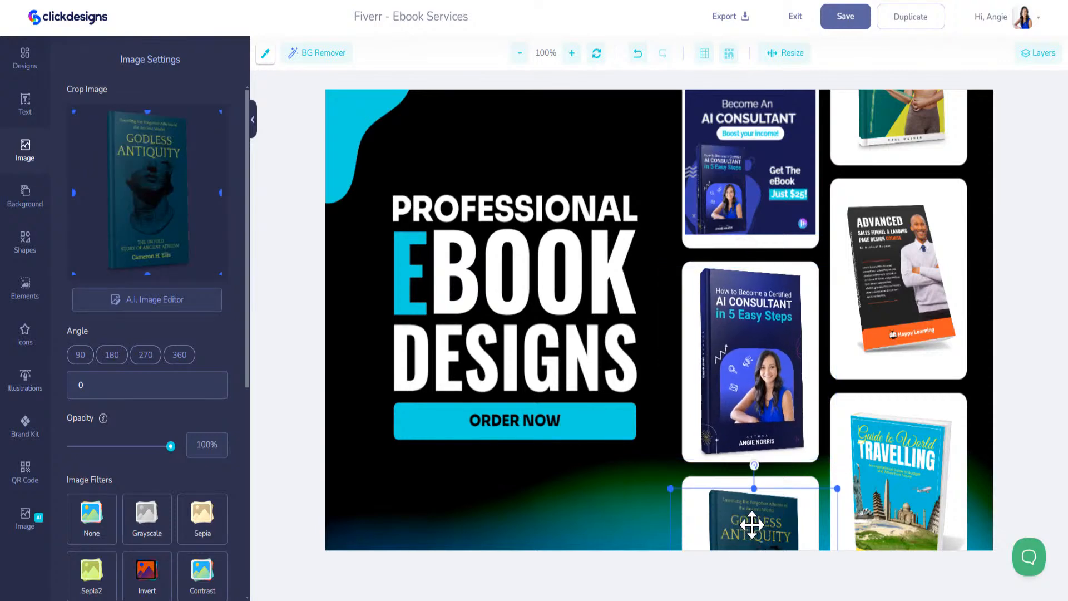
pyautogui.press('Delete')
pyautogui.moveTo(742, 204); pyautogui.dragTo(742, 206)
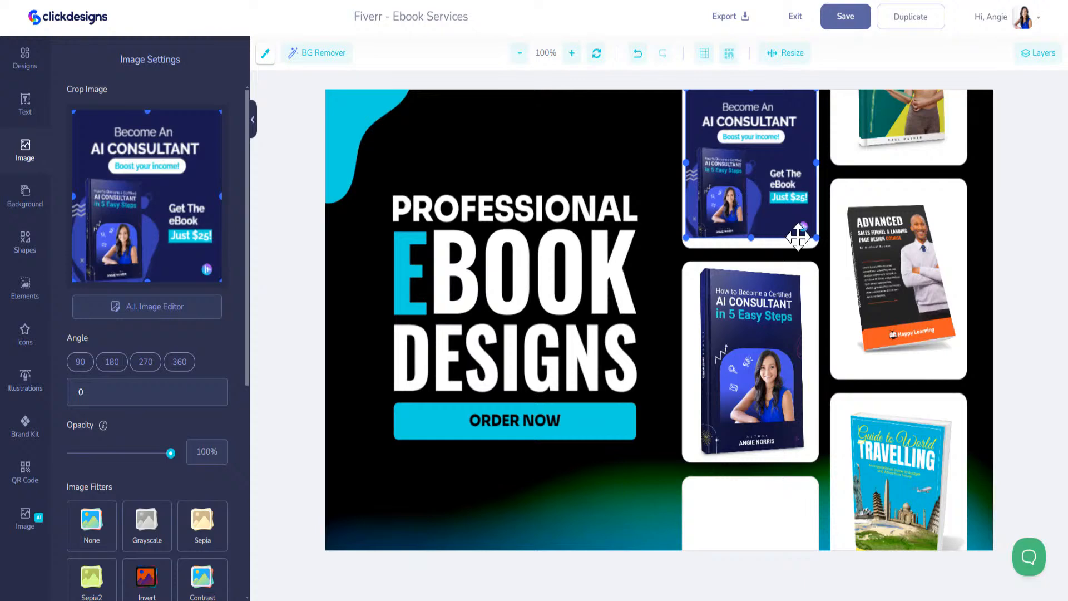
pyautogui.moveTo(820, 234); pyautogui.dragTo(804, 219)
pyautogui.moveTo(784, 205); pyautogui.dragTo(788, 212)
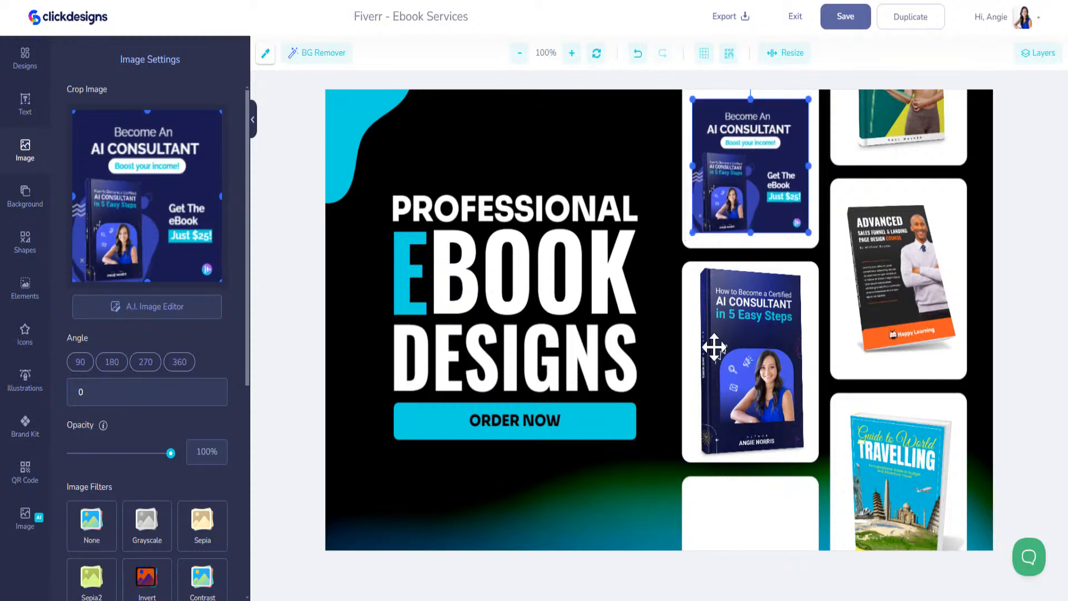
pyautogui.scroll(-7, 208, 556)
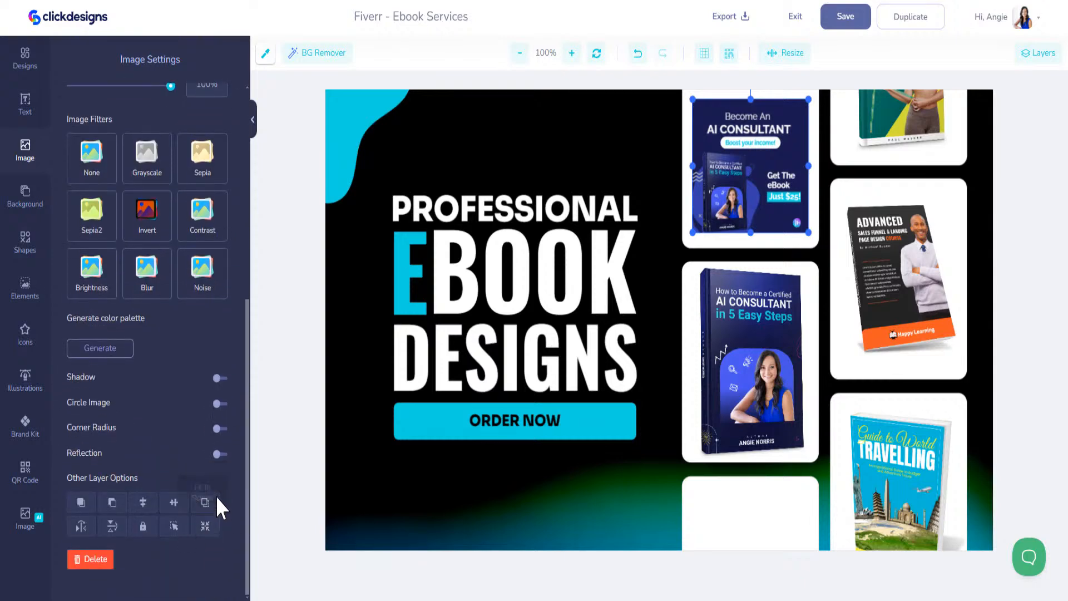
pyautogui.click(207, 502)
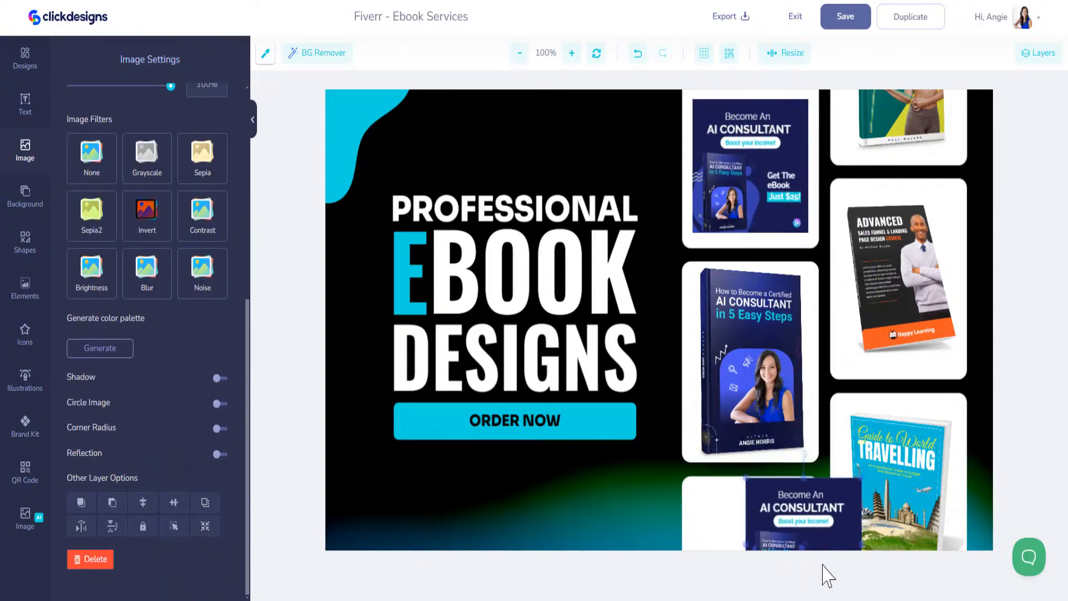
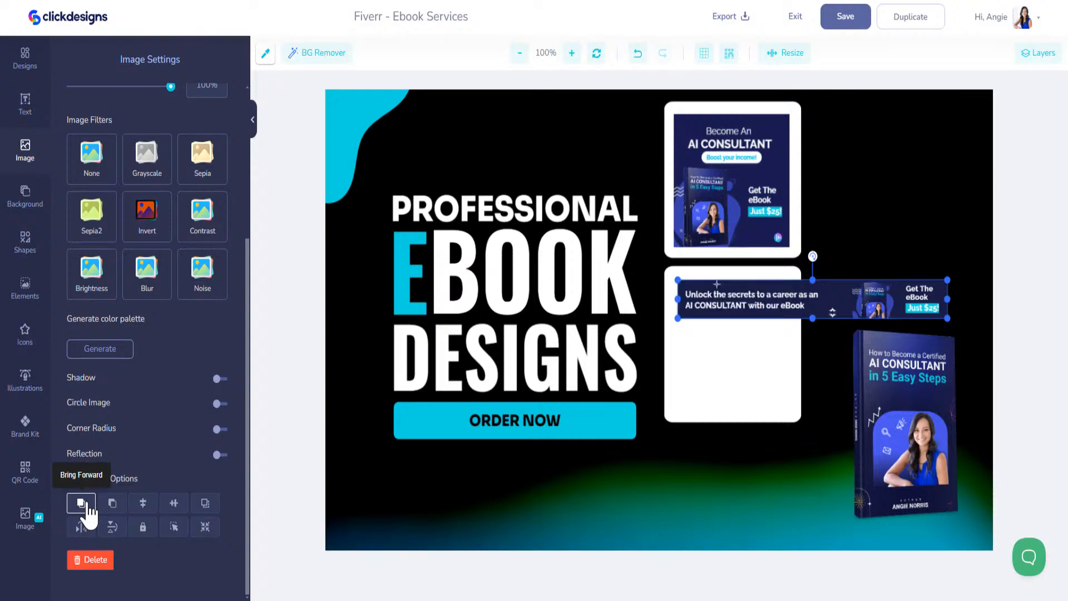
# Widen and shorten the white box behind the banner, and move the ebook cover up beside the top mockup
pyautogui.click(799, 348)
pyautogui.moveTo(801, 343); pyautogui.dragTo(969, 344)
pyautogui.moveTo(817, 423); pyautogui.dragTo(811, 333)
pyautogui.click(914, 421)
pyautogui.moveTo(914, 421); pyautogui.dragTo(916, 225)
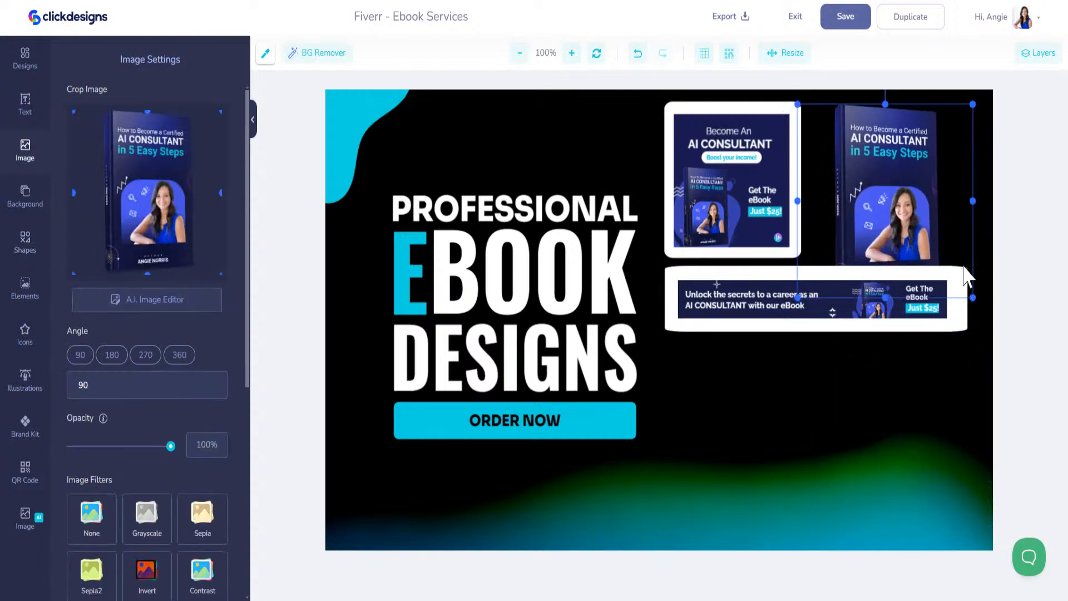
# Move the white box below the mockup and enlarge the Unlock the secrets banner to fill it
pyautogui.click(932, 315)
pyautogui.keyDown('shift'); pyautogui.click(926, 327); pyautogui.keyUp('shift')
pyautogui.keyDown('shift'); pyautogui.click(925, 330); pyautogui.keyUp('shift')
pyautogui.keyDown('shift'); pyautogui.click(924, 334); pyautogui.keyUp('shift')
pyautogui.moveTo(920, 328)
pyautogui.mouseDown()
pyautogui.moveTo(916, 362)
pyautogui.moveTo(924, 329)
pyautogui.mouseUp()
pyautogui.click(984, 235)
pyautogui.moveTo(964, 294); pyautogui.dragTo(959, 339)
pyautogui.moveTo(883, 304); pyautogui.dragTo(876, 341)
pyautogui.moveTo(941, 360)
pyautogui.mouseDown()
pyautogui.moveTo(954, 371)
pyautogui.moveTo(930, 347)
pyautogui.mouseUp()
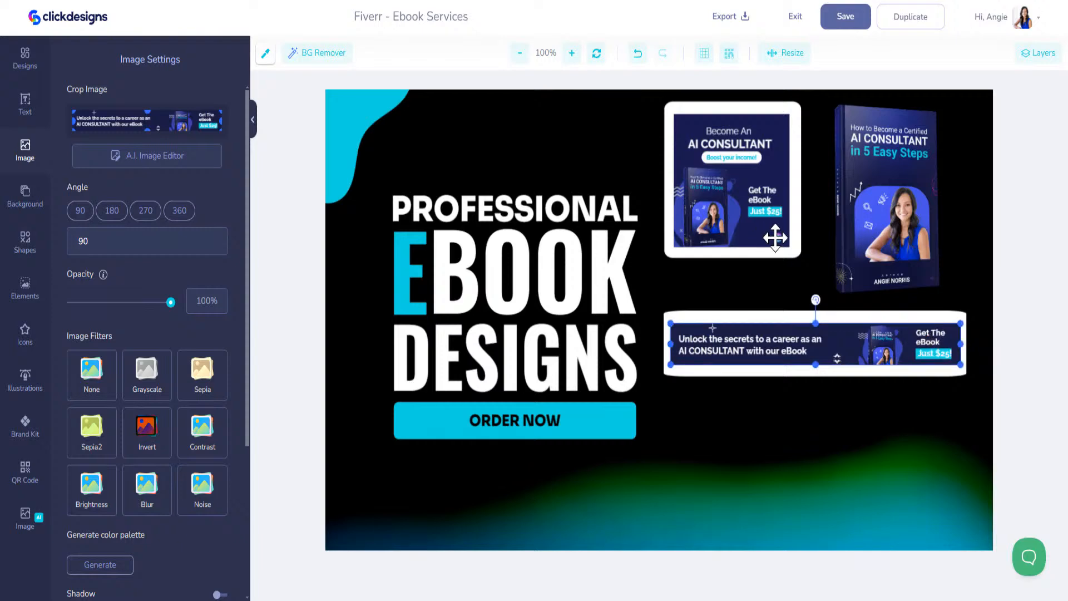
# Nudge the ebook cover right and paste a copy of the first mockup's white frame over it
pyautogui.moveTo(907, 227); pyautogui.dragTo(926, 225)
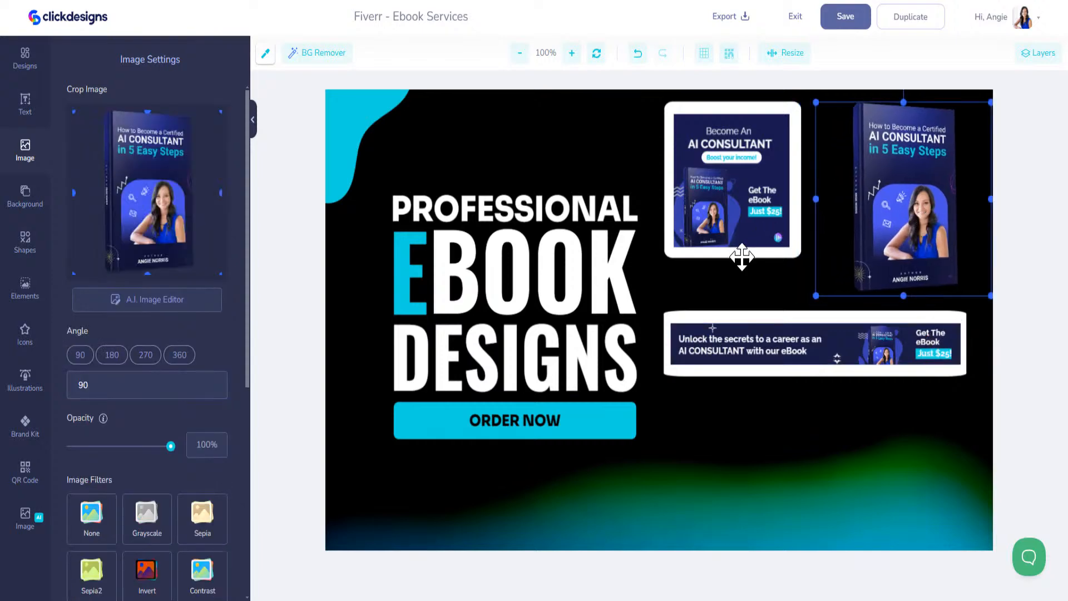
pyautogui.click(741, 256)
pyautogui.hotkey('ctrl', 'v')
pyautogui.moveTo(702, 359); pyautogui.dragTo(941, 183)
# Bring the ebook cover in front of the new white card and move it aside
pyautogui.click(872, 128)
pyautogui.scroll(-6, 111, 562)
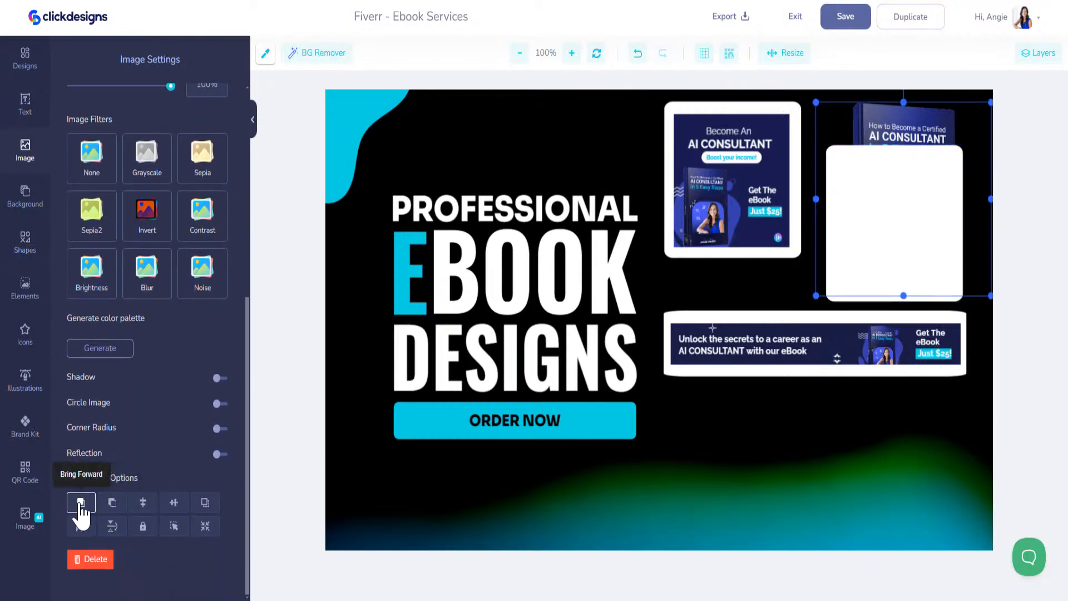
pyautogui.click(82, 503)
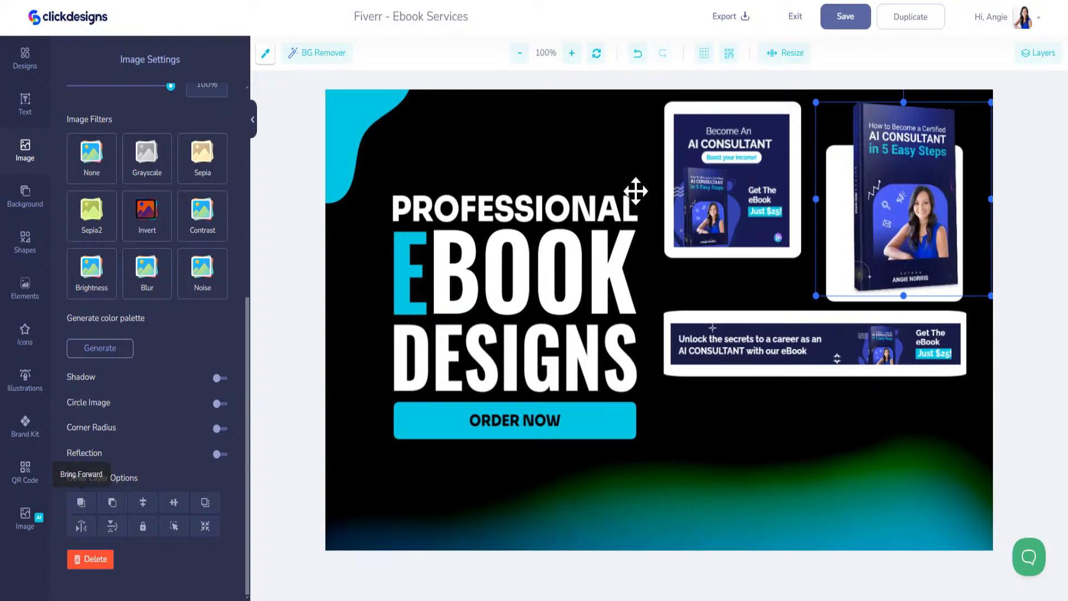
pyautogui.moveTo(898, 153); pyautogui.dragTo(881, 303)
# Enlarge the new white card at the top right and fit the ebook cover onto it
pyautogui.click(866, 158)
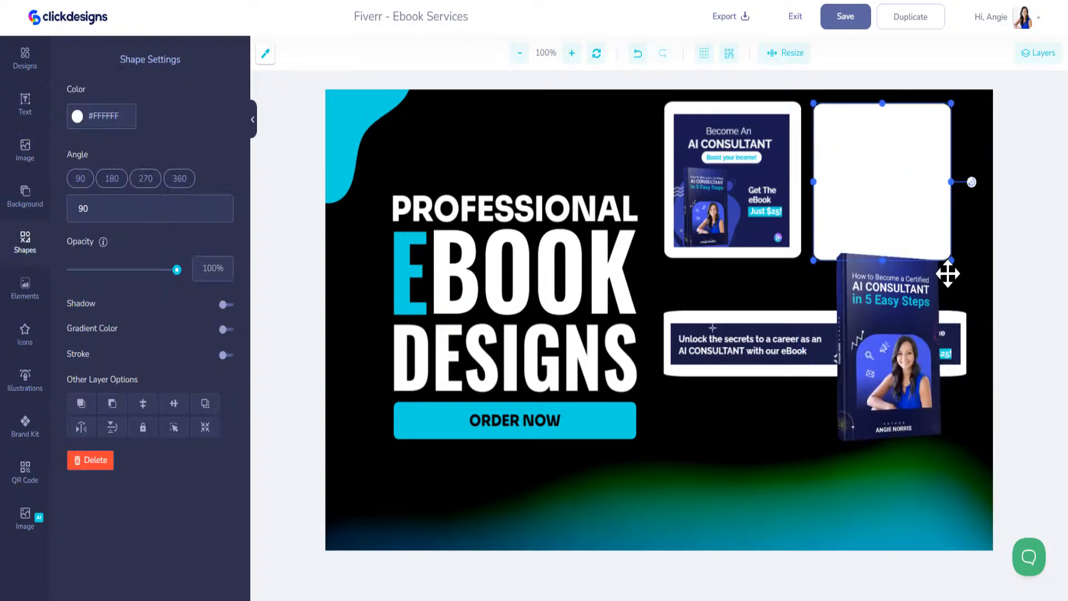
pyautogui.moveTo(950, 264); pyautogui.dragTo(973, 286)
pyautogui.moveTo(944, 231)
pyautogui.mouseDown()
pyautogui.moveTo(939, 253)
pyautogui.moveTo(935, 233)
pyautogui.mouseUp()
pyautogui.moveTo(907, 356); pyautogui.dragTo(904, 213)
pyautogui.moveTo(976, 306); pyautogui.dragTo(957, 286)
pyautogui.moveTo(878, 238); pyautogui.dragTo(917, 259)
pyautogui.moveTo(829, 252); pyautogui.dragTo(847, 251)
# Narrow the ebook cover's card from its left side and nudge the cover into place
pyautogui.click(808, 212)
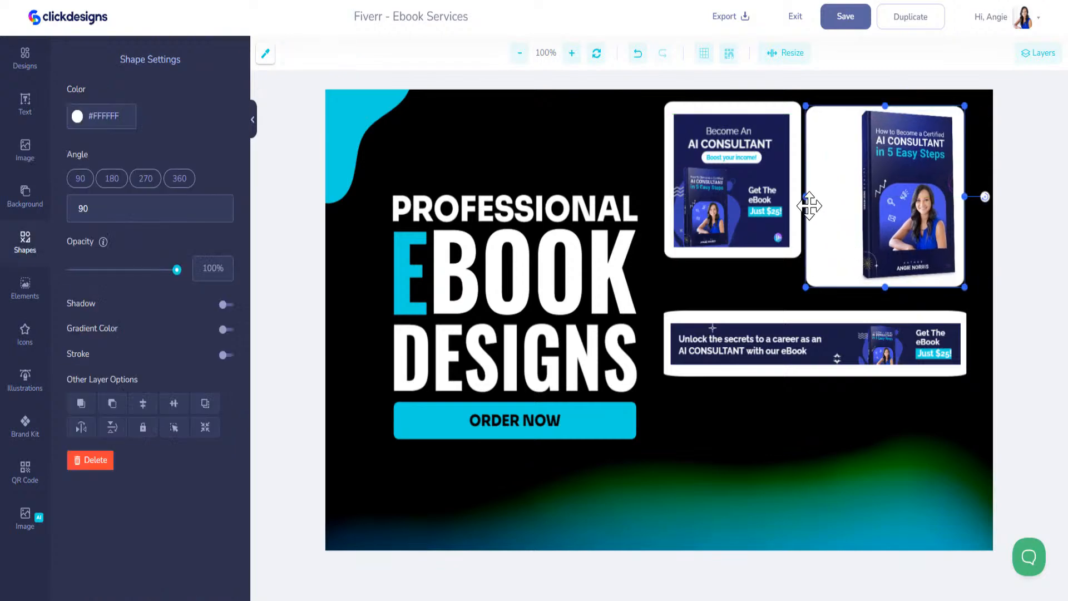
pyautogui.moveTo(807, 196); pyautogui.dragTo(849, 196)
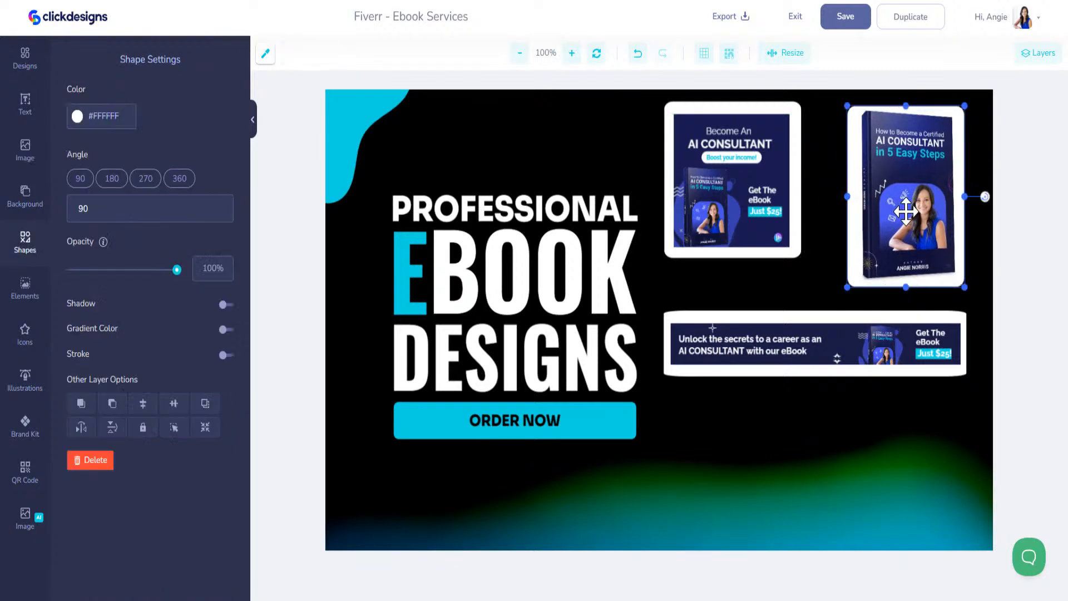
pyautogui.click(907, 213)
pyautogui.moveTo(907, 213); pyautogui.dragTo(905, 210)
# Enlarge and centre the first mockup in a bigger frame, and raise the ebook card's top edge
pyautogui.click(792, 253)
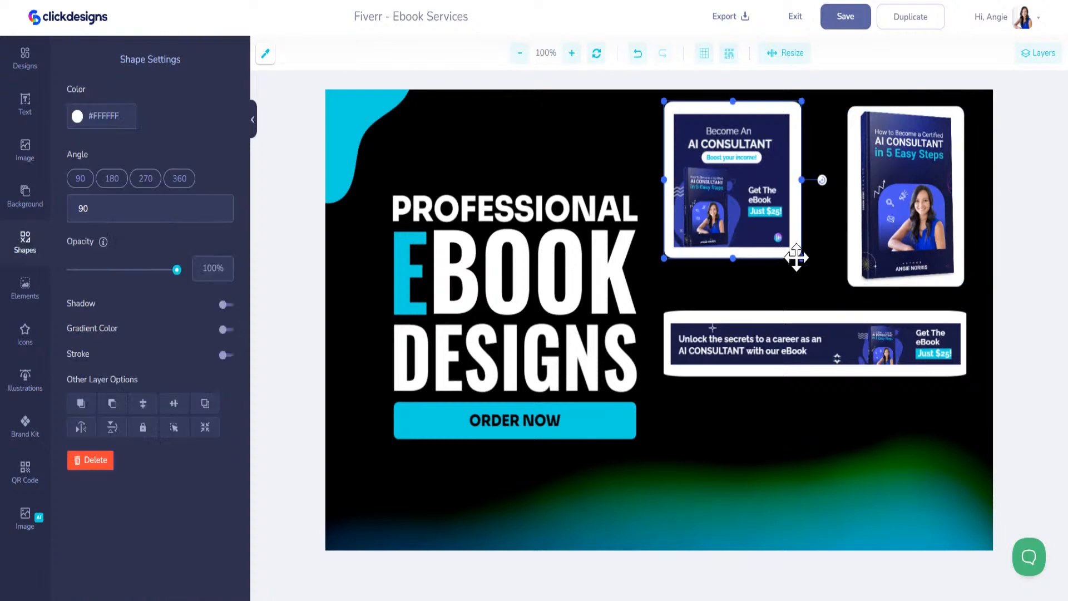
pyautogui.moveTo(802, 257); pyautogui.dragTo(827, 289)
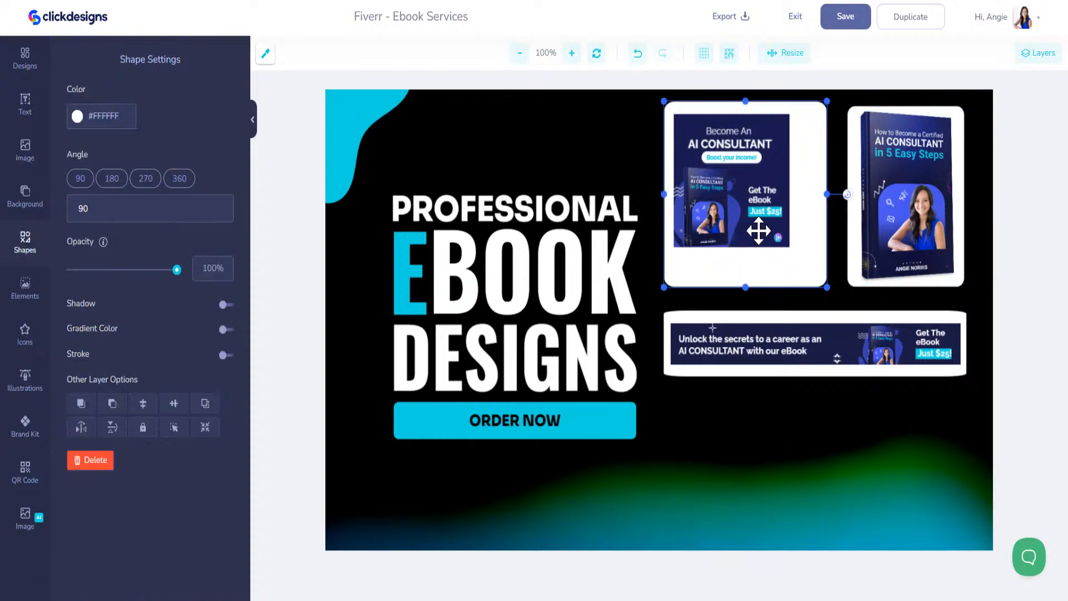
pyautogui.click(759, 231)
pyautogui.moveTo(792, 251); pyautogui.dragTo(820, 282)
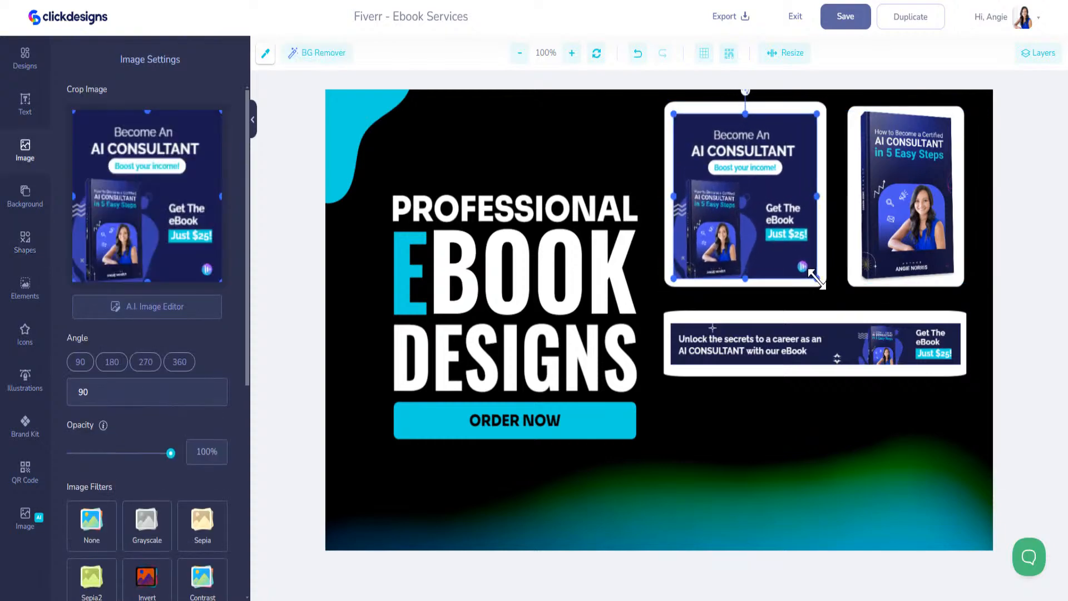
pyautogui.moveTo(778, 248); pyautogui.dragTo(778, 240)
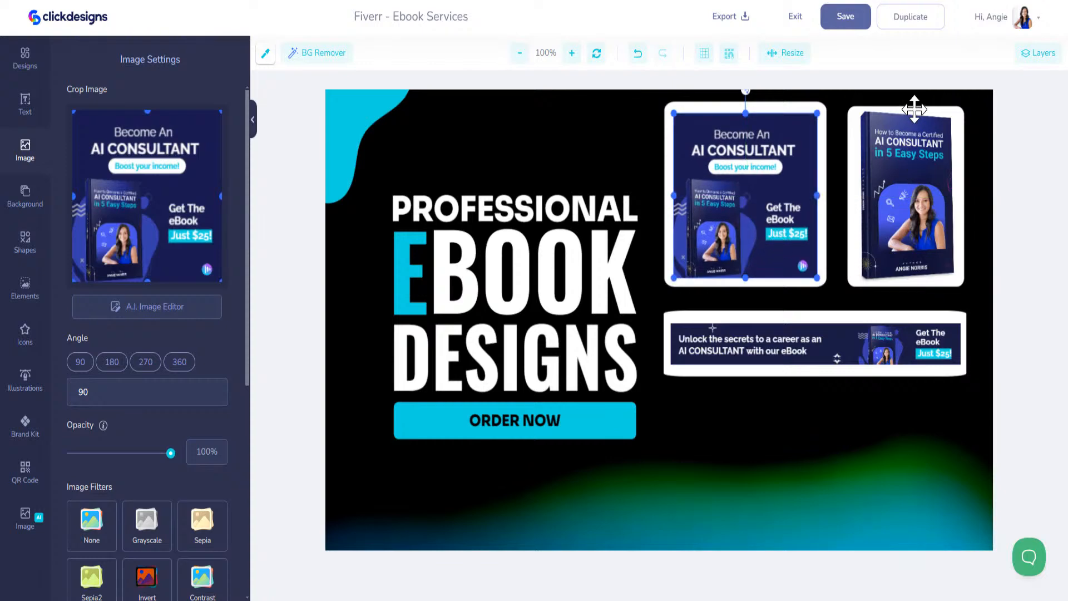
pyautogui.click(910, 108)
pyautogui.moveTo(907, 106); pyautogui.dragTo(907, 102)
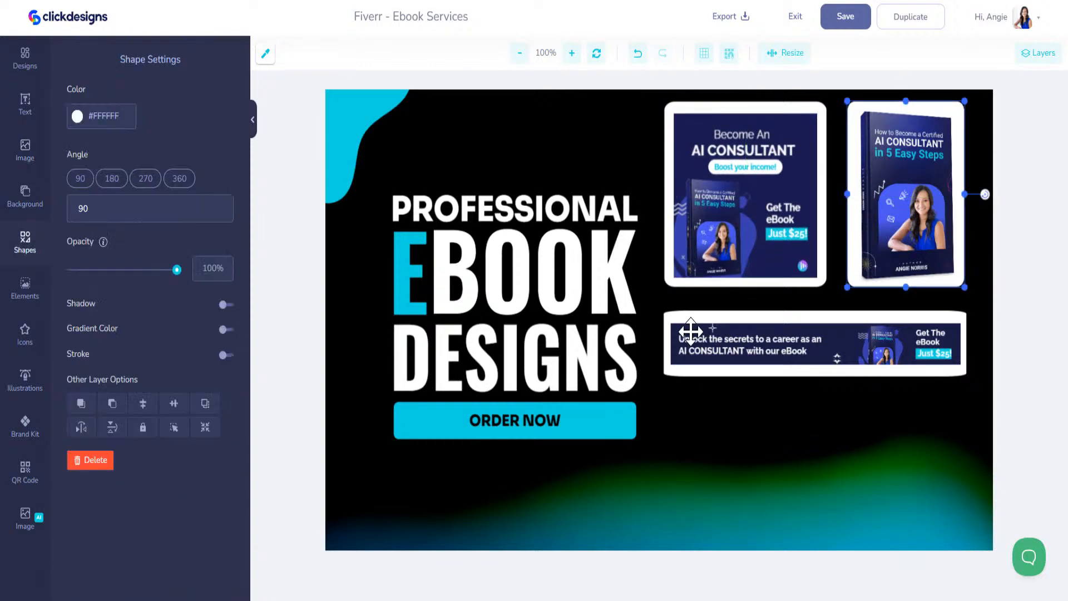
# Duplicate a white frame and size it under the banner to match its width
pyautogui.click(694, 283)
pyautogui.hotkey('ctrl', 'v')
pyautogui.moveTo(656, 385); pyautogui.dragTo(739, 449)
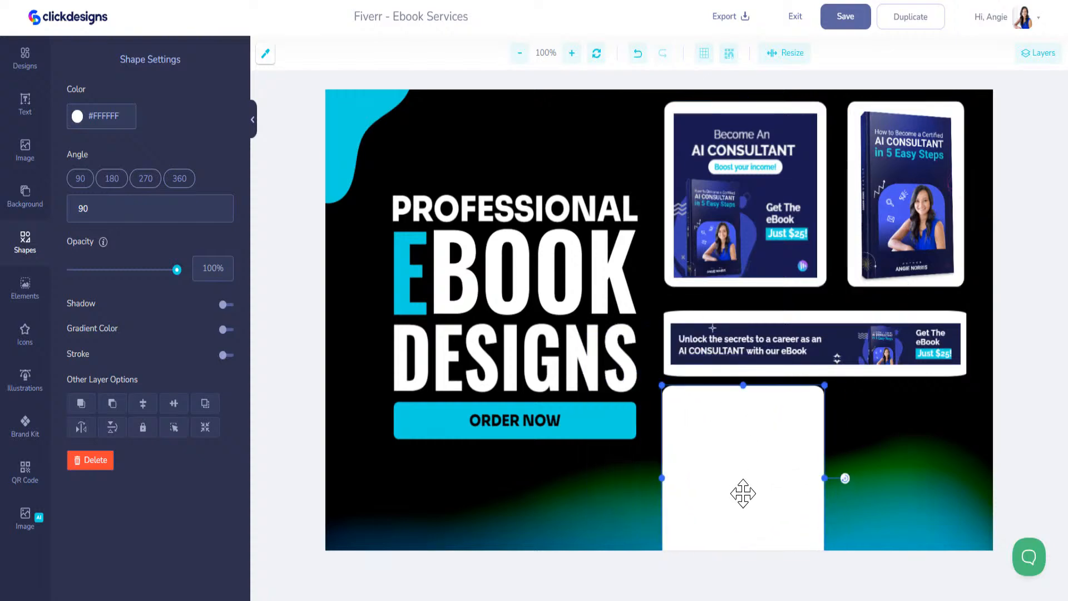
pyautogui.moveTo(741, 388); pyautogui.dragTo(738, 420)
pyautogui.moveTo(827, 446); pyautogui.dragTo(969, 449)
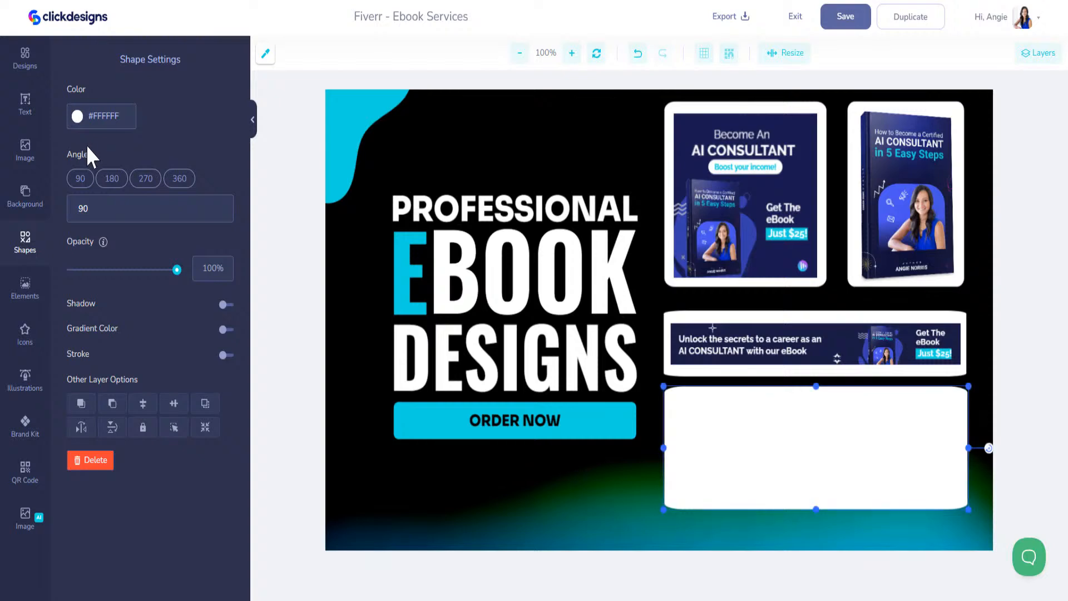
# Insert the AS AN AI CONSULTANT Socials design and fit it into the lower frame
pyautogui.click(23, 106)
pyautogui.click(25, 60)
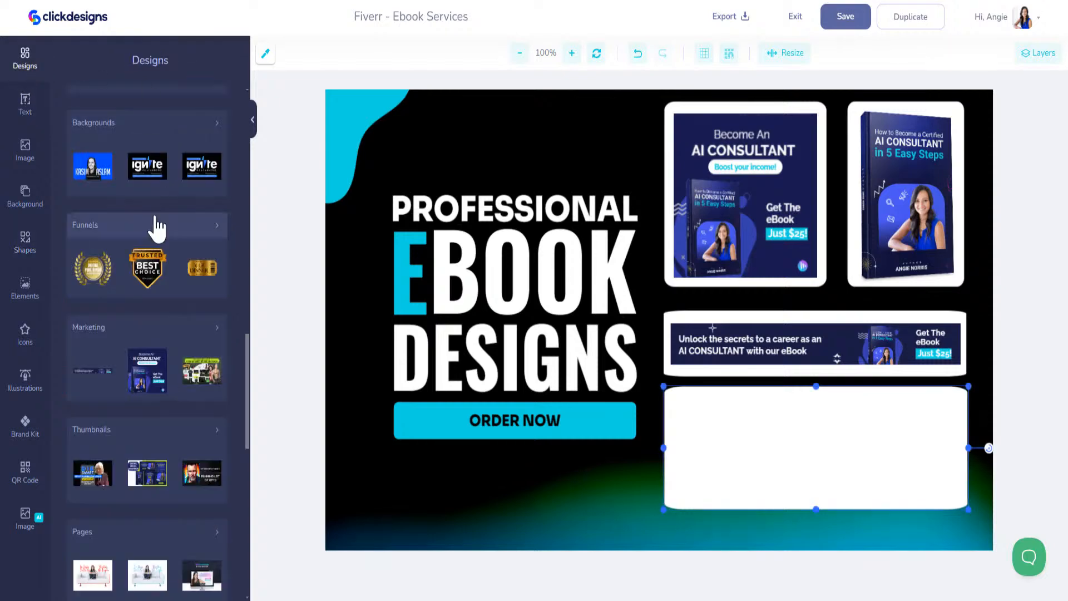
pyautogui.scroll(2, 149, 342)
pyautogui.scroll(-3, 156, 341)
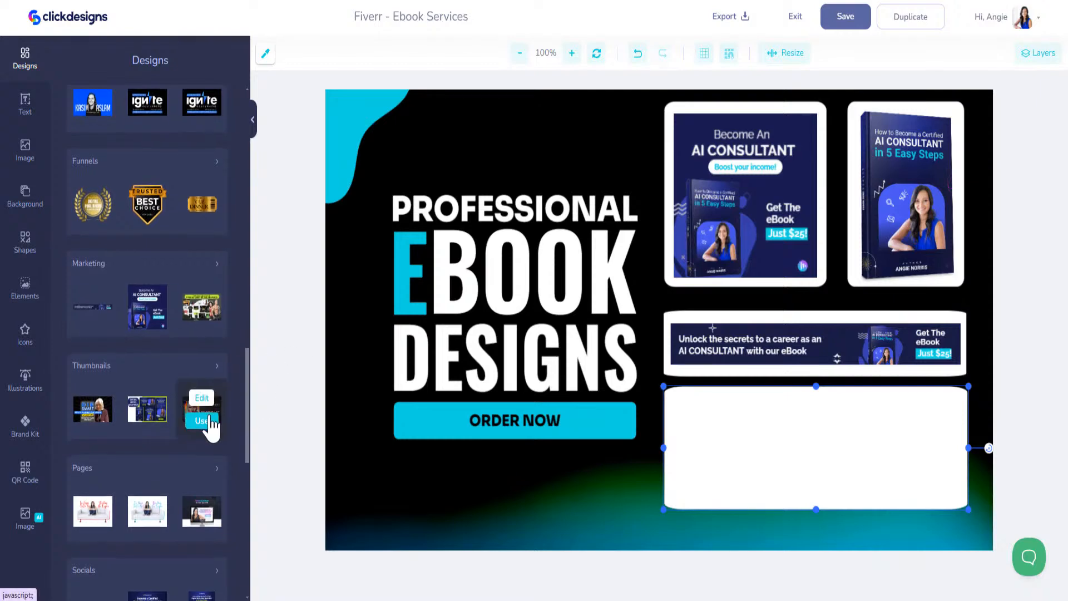
pyautogui.scroll(-3, 202, 416)
pyautogui.scroll(-1, 201, 416)
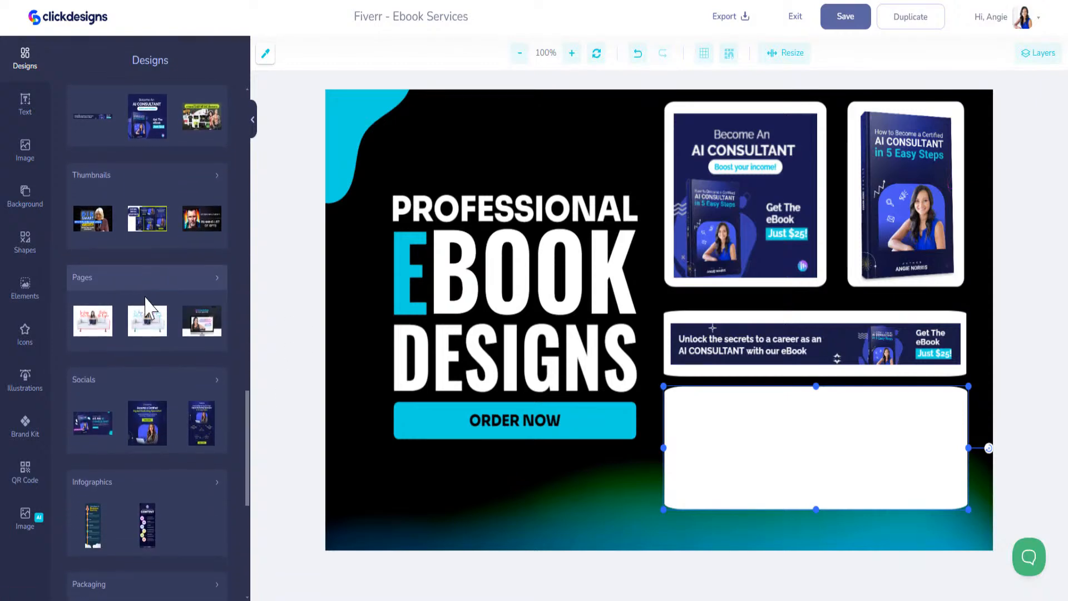
pyautogui.scroll(-4, 143, 327)
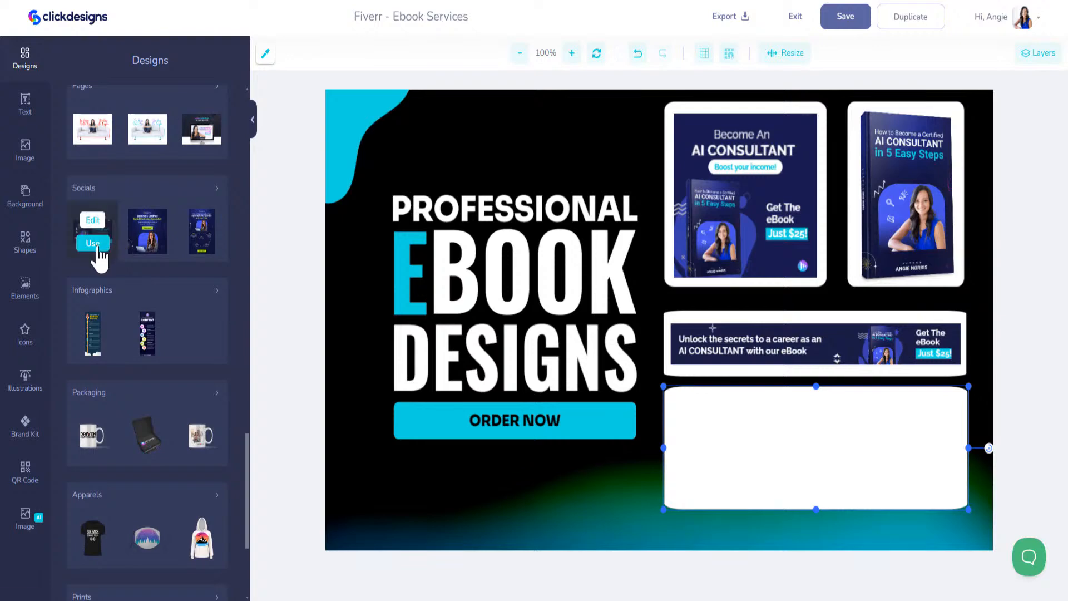
pyautogui.click(92, 243)
pyautogui.moveTo(327, 90); pyautogui.dragTo(760, 367)
pyautogui.moveTo(802, 420); pyautogui.dragTo(733, 447)
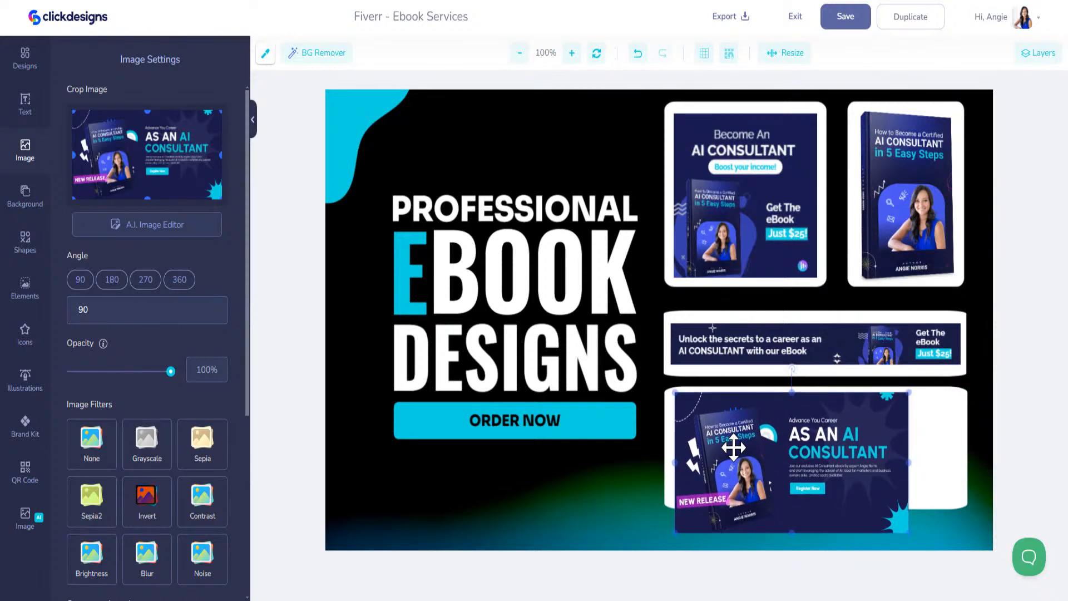
# Move the banner up, stretch the lower frame taller, and enlarge the social design to fill it
pyautogui.click(940, 493)
pyautogui.click(883, 324)
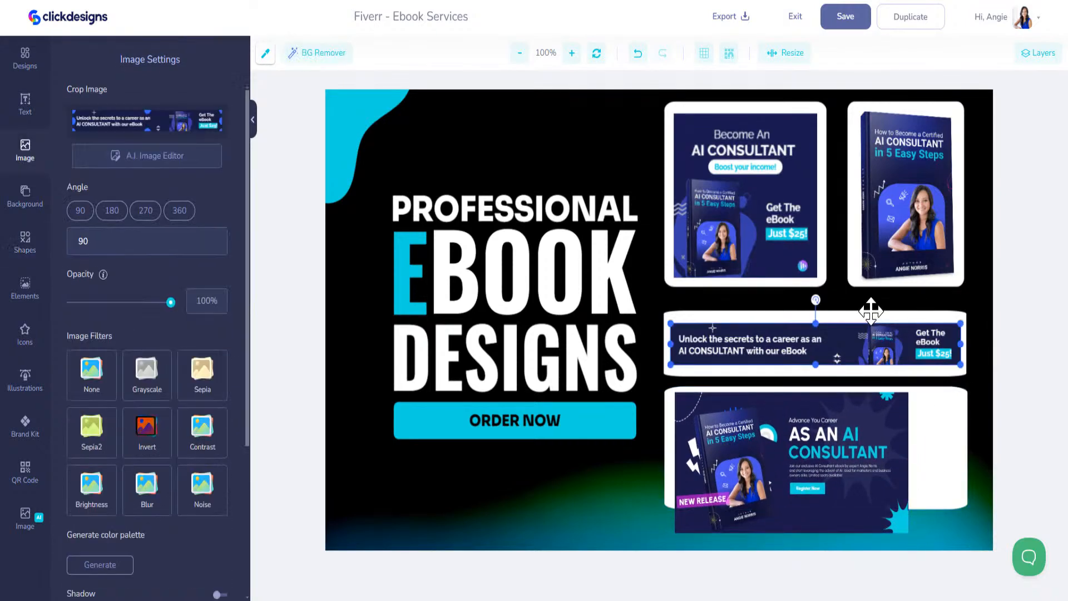
pyautogui.keyDown('shift'); pyautogui.click(869, 315); pyautogui.keyUp('shift')
pyautogui.moveTo(867, 307); pyautogui.dragTo(867, 297)
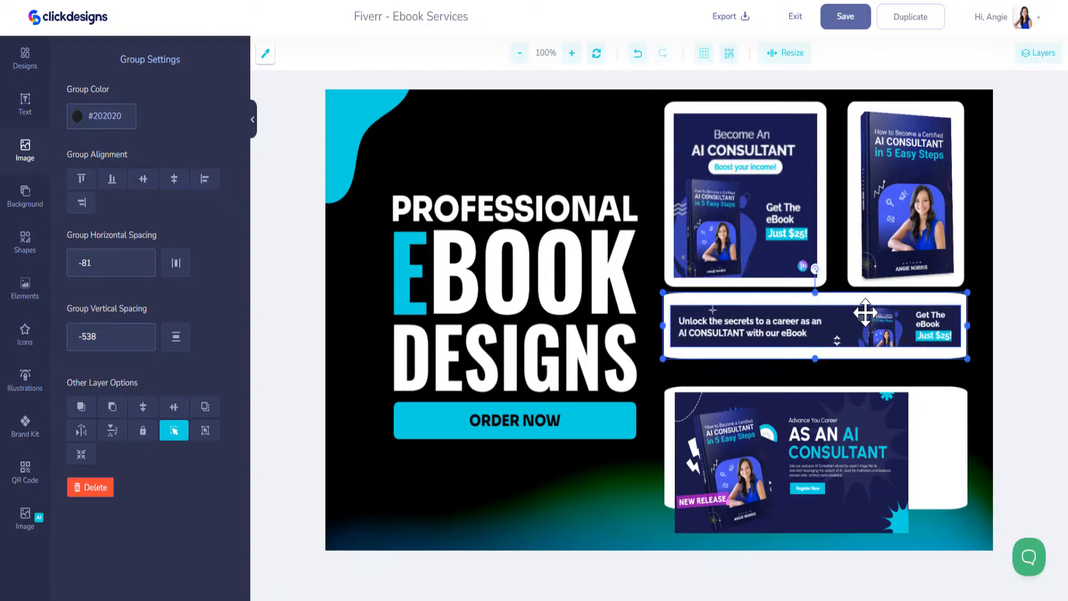
pyautogui.click(927, 394)
pyautogui.moveTo(817, 386); pyautogui.dragTo(816, 363)
pyautogui.moveTo(817, 507); pyautogui.dragTo(814, 539)
pyautogui.click(799, 460)
pyautogui.moveTo(798, 461); pyautogui.dragTo(797, 442)
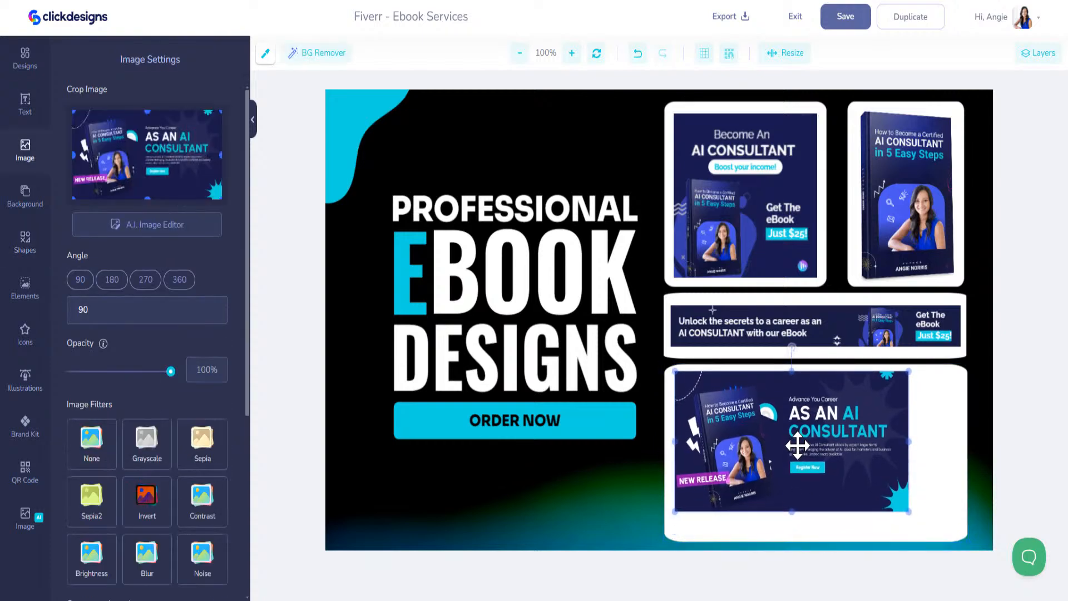
pyautogui.moveTo(907, 511)
pyautogui.mouseDown()
pyautogui.moveTo(949, 523)
pyautogui.moveTo(925, 508)
pyautogui.mouseUp()
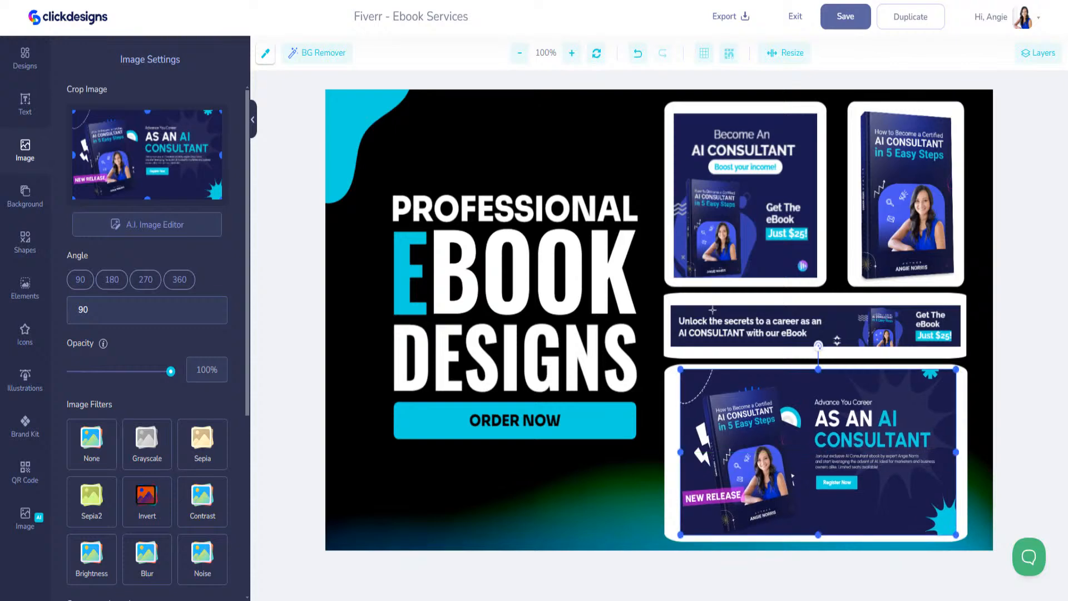
# Save the design, then colour the top-left and top-right frames cyan from the Brand Kit
pyautogui.click(856, 16)
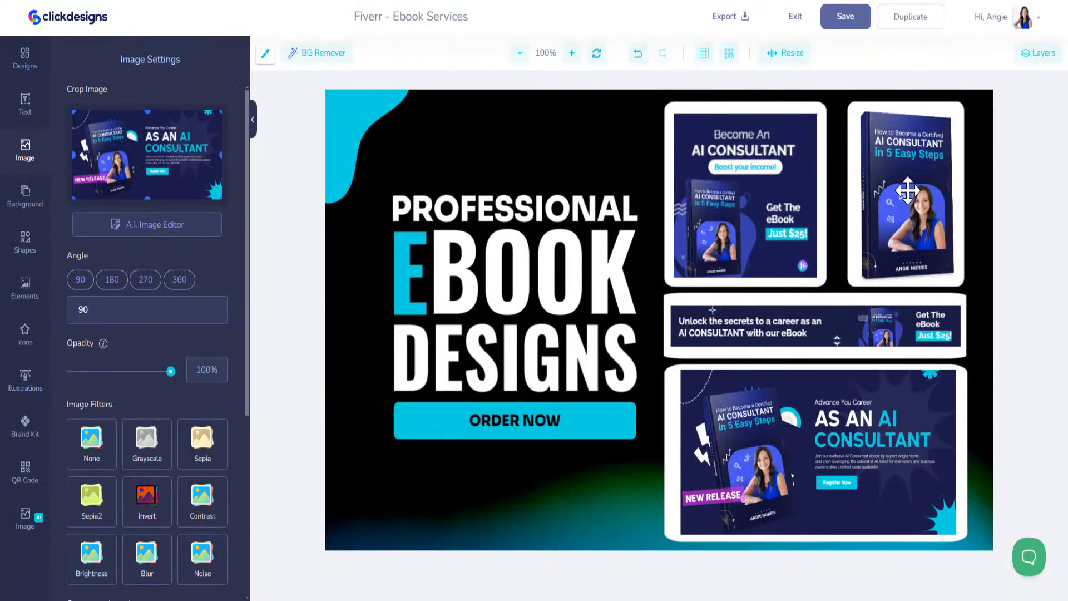
pyautogui.click(722, 106)
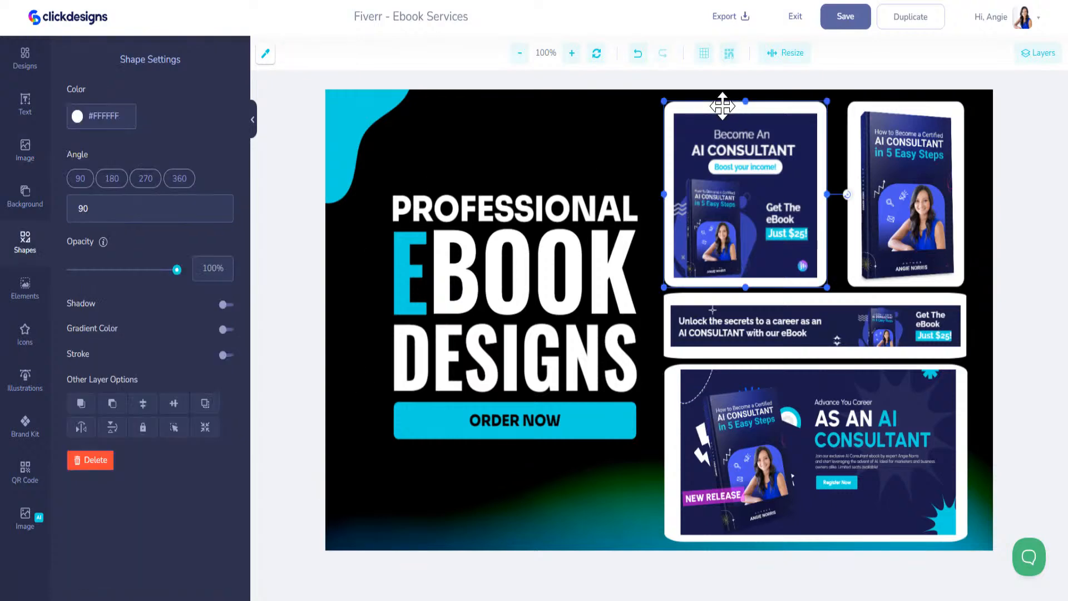
pyautogui.click(25, 429)
pyautogui.click(79, 178)
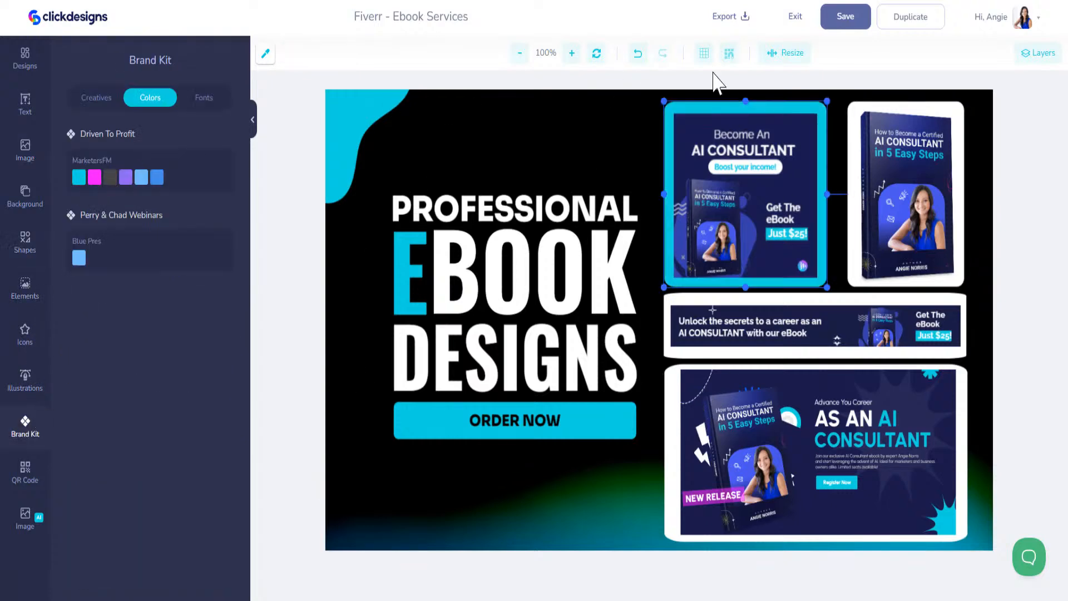
pyautogui.click(934, 106)
pyautogui.click(23, 430)
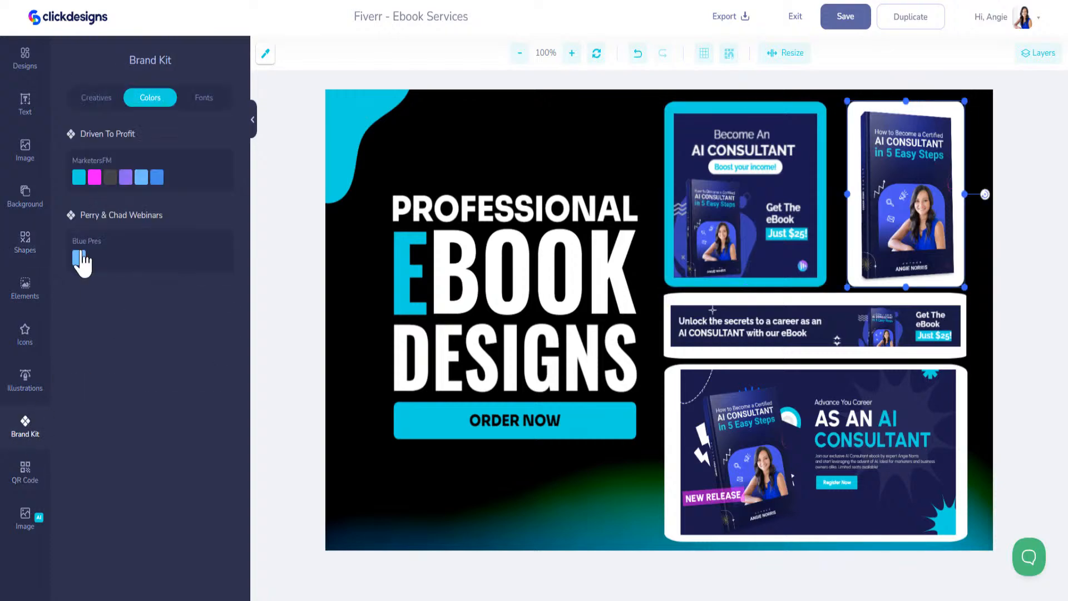
pyautogui.click(79, 178)
# Turn the banner frame and bottom frame cyan as well, and save the design
pyautogui.click(808, 296)
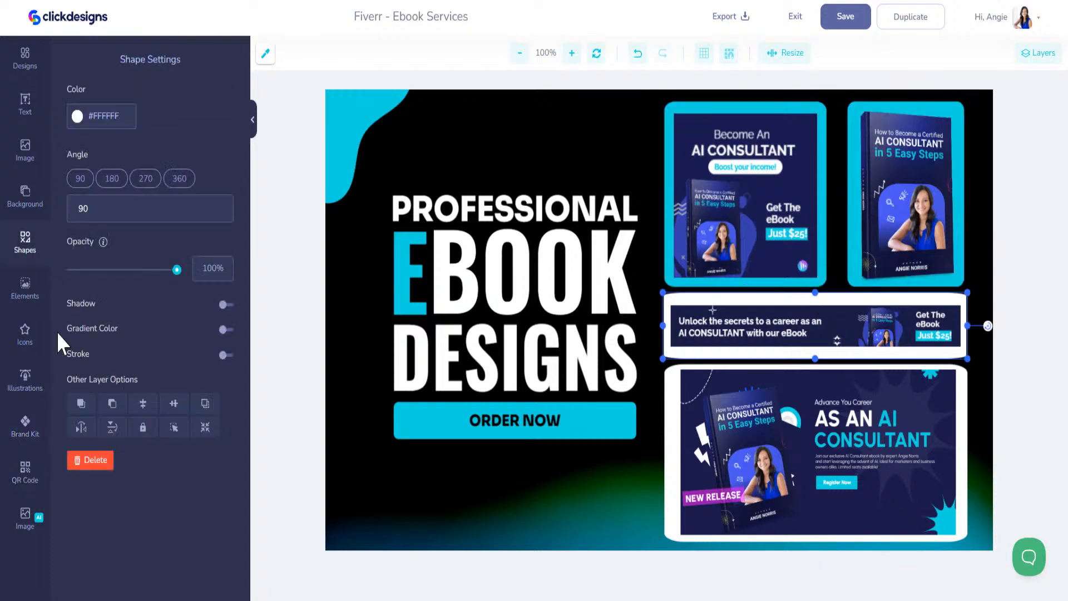
pyautogui.click(26, 434)
pyautogui.click(79, 178)
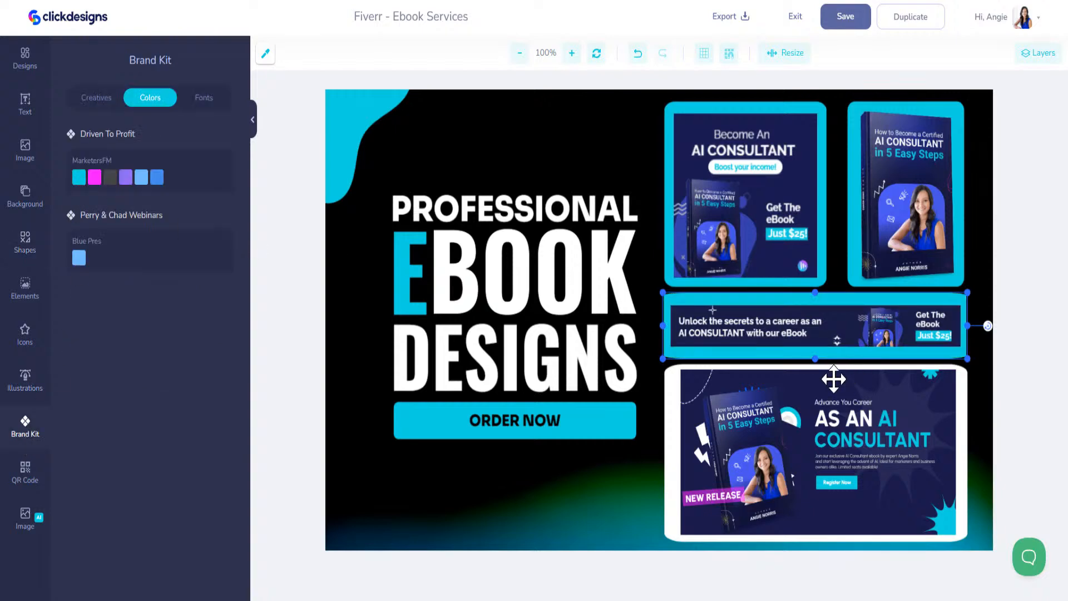
pyautogui.click(834, 369)
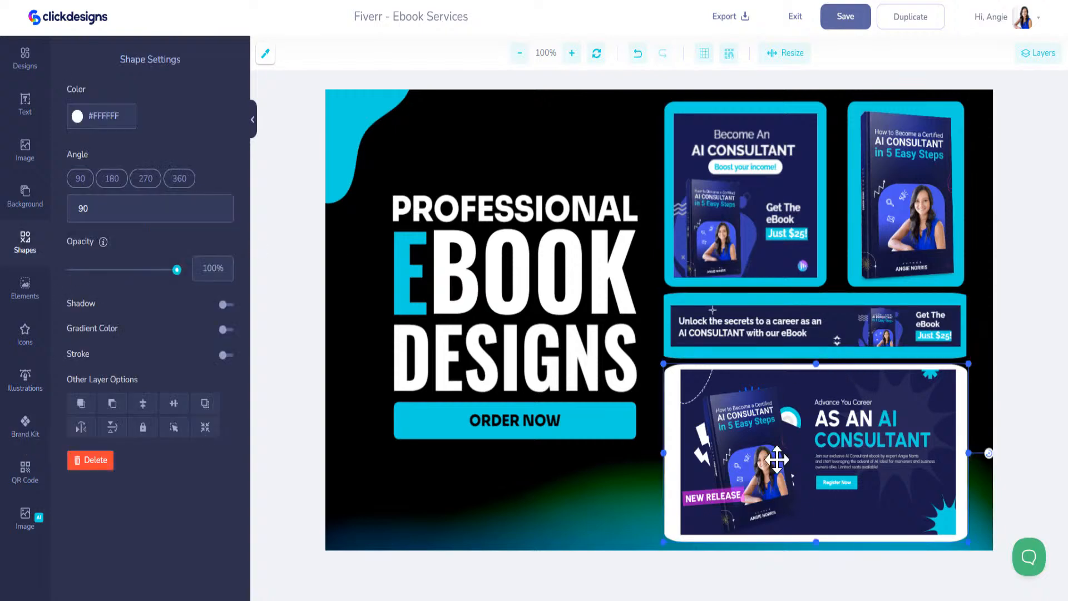
pyautogui.click(27, 434)
pyautogui.click(79, 176)
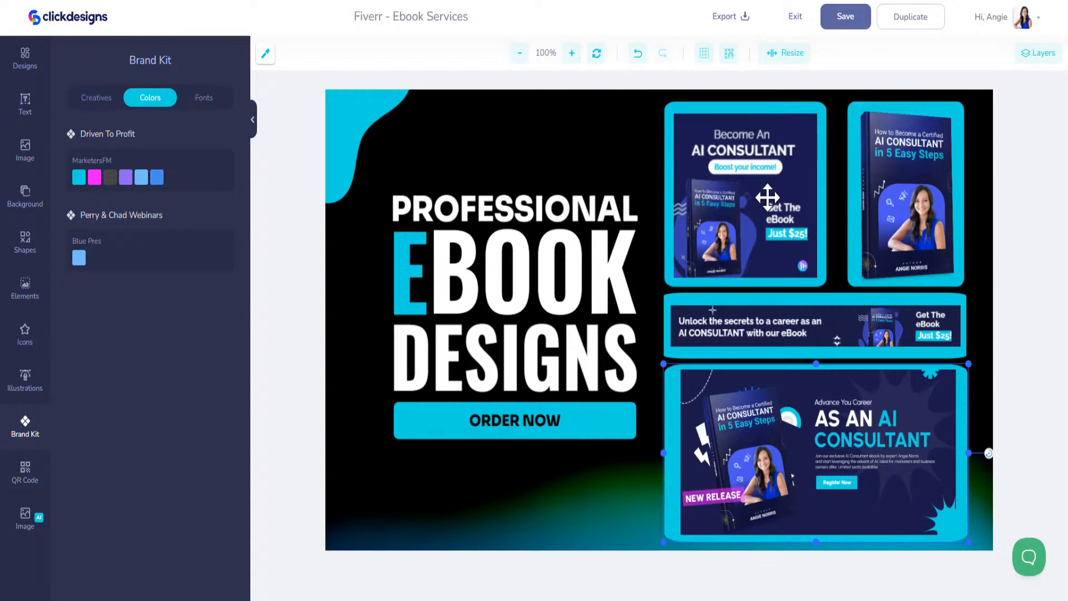
pyautogui.click(839, 20)
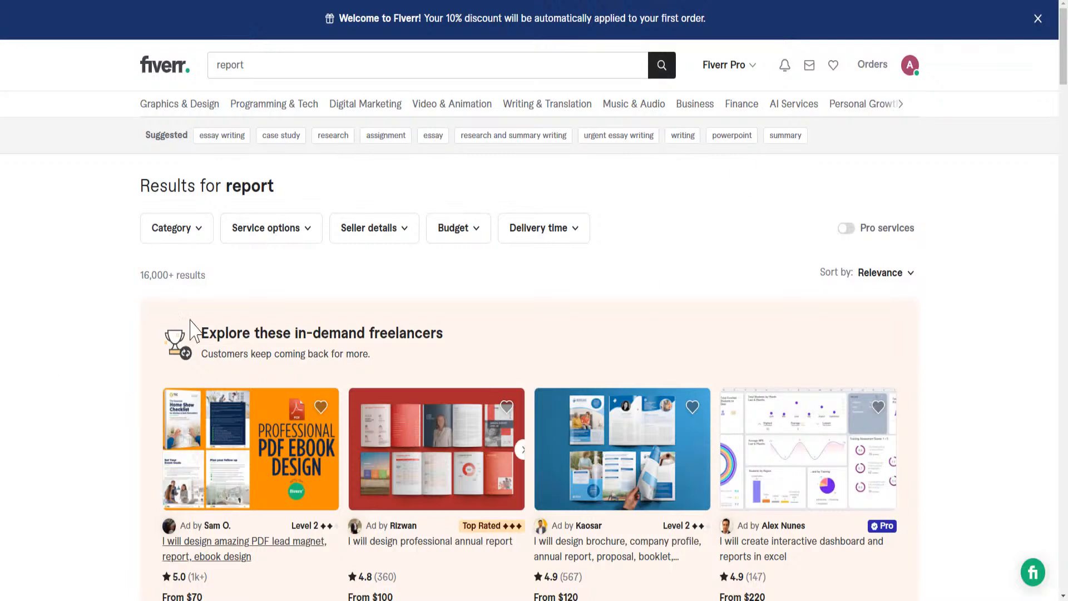
pyautogui.scroll(-5, 280, 359)
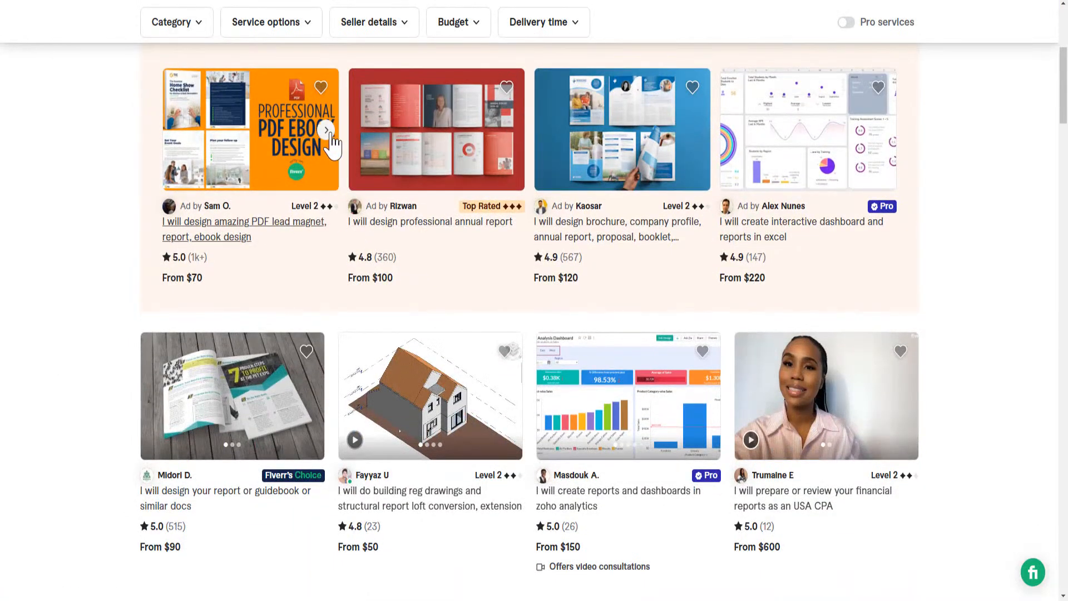
# Advance the first gig's sample carousel three images, then scroll back to the top of the results
pyautogui.click(332, 132)
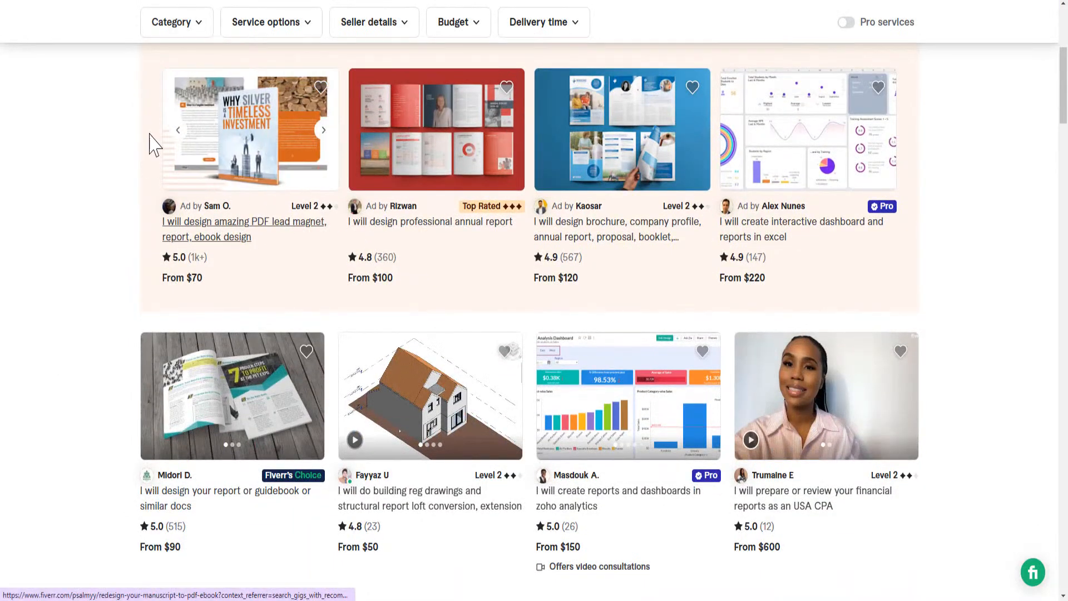
pyautogui.click(327, 131)
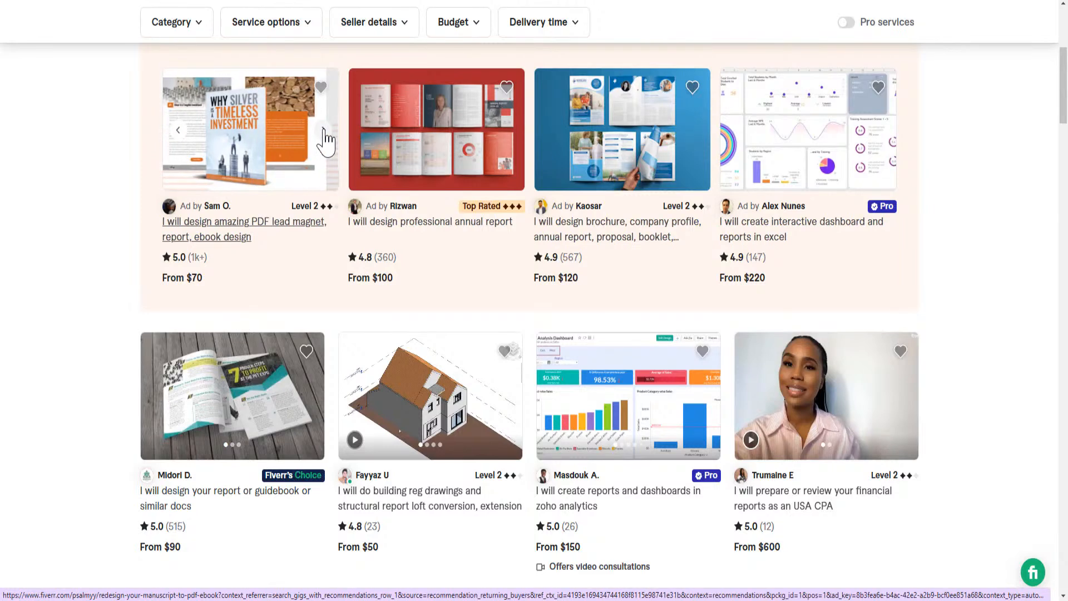
pyautogui.click(324, 131)
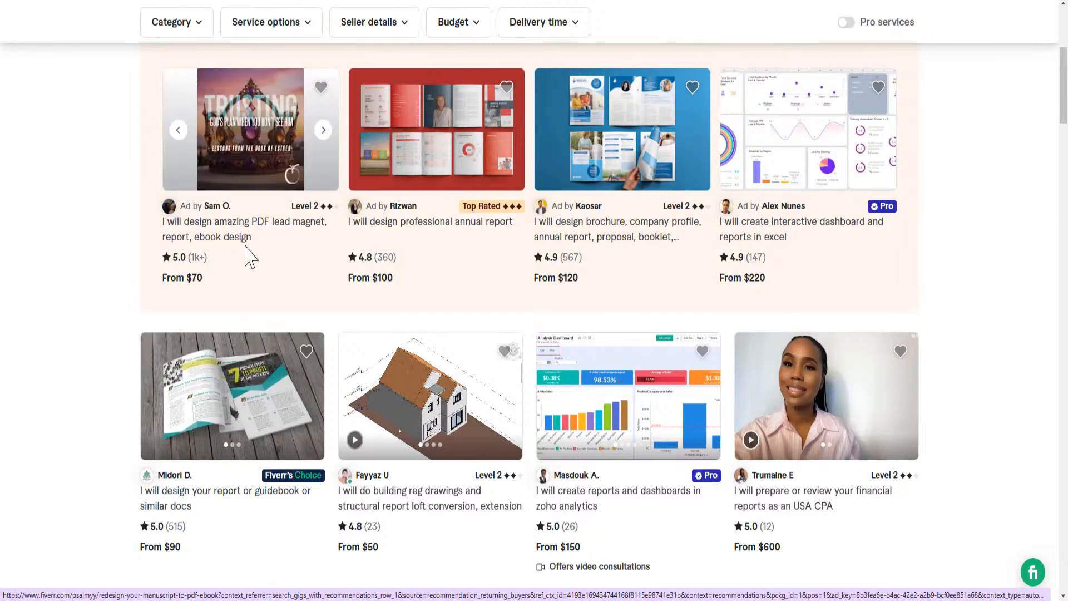
pyautogui.scroll(4, 417, 289)
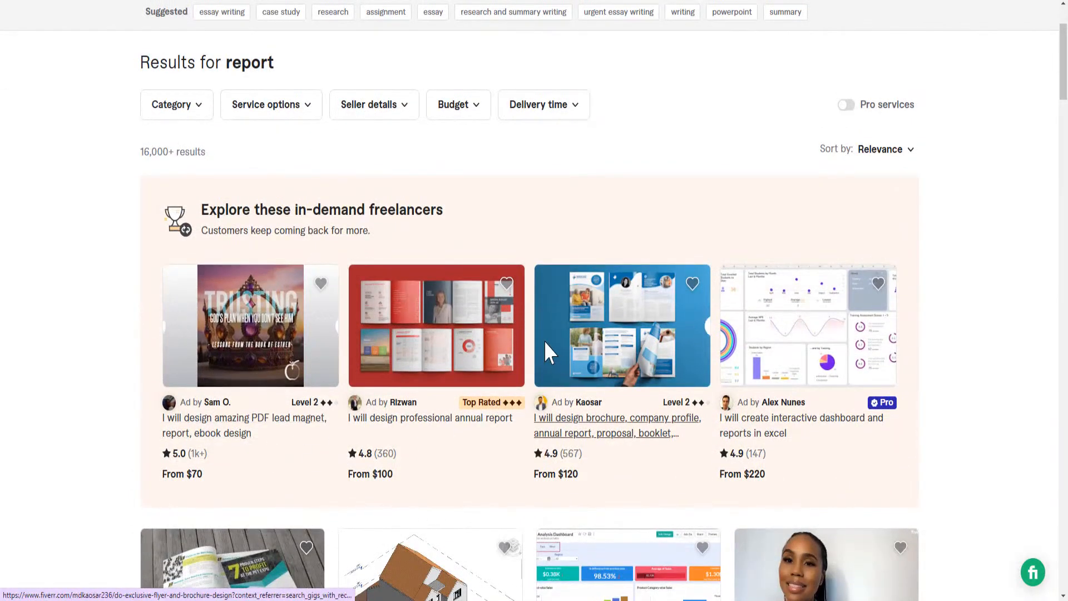
pyautogui.scroll(2, 552, 349)
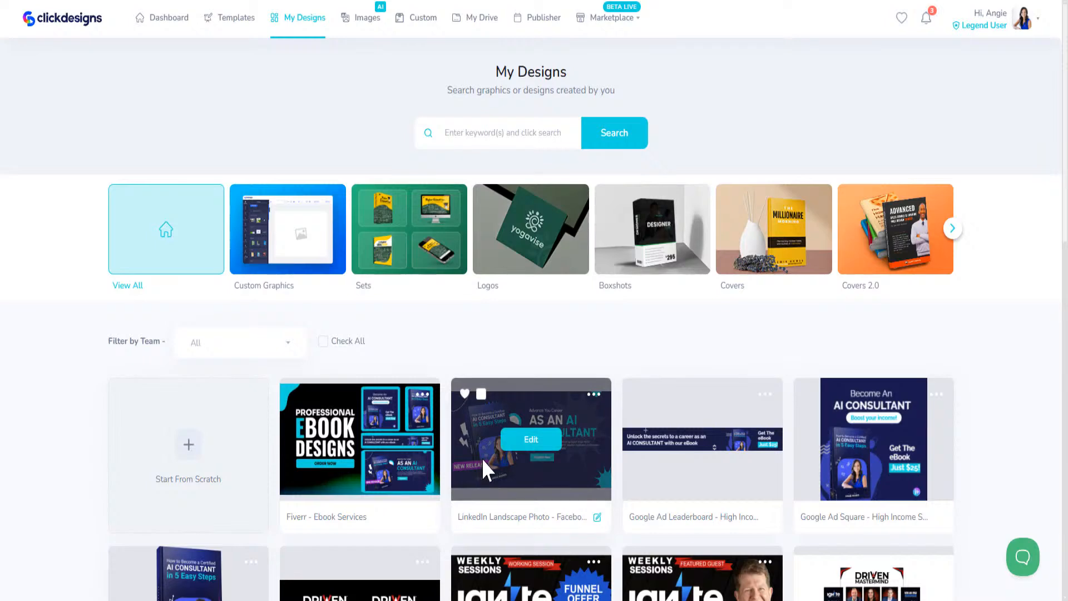
# Reveal more My Designs categories and open Sheets to browse its worksheet designs
pyautogui.scroll(-3, 482, 459)
pyautogui.scroll(3, 477, 359)
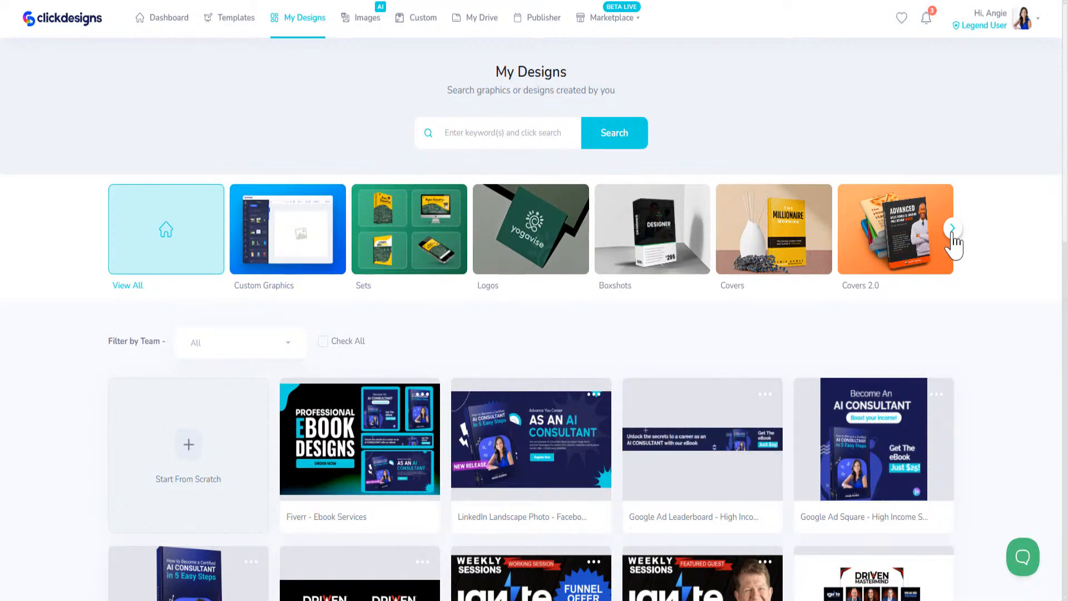
pyautogui.click(953, 230)
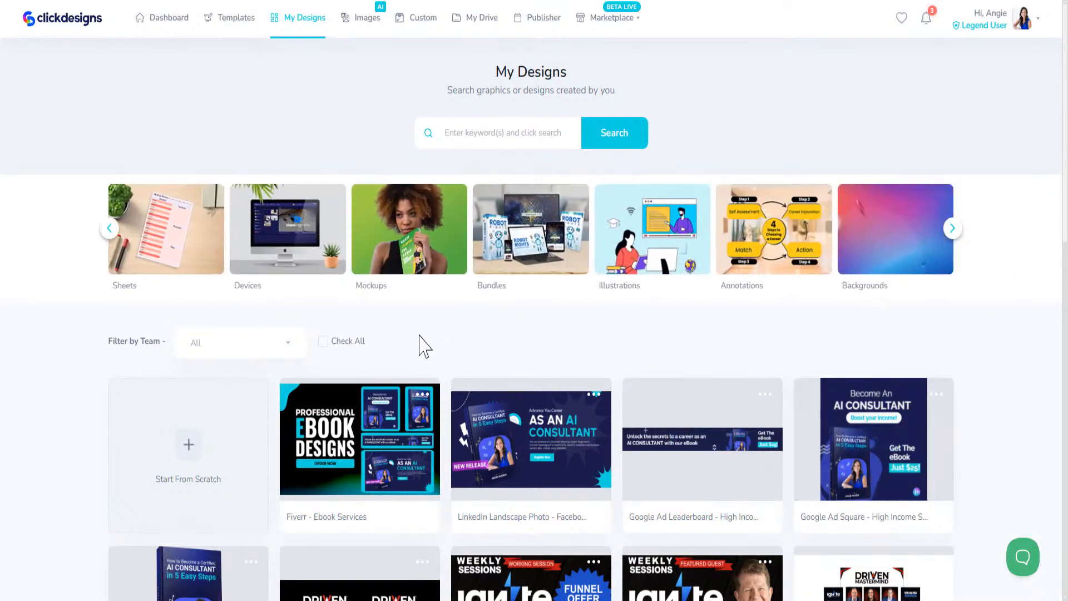
pyautogui.click(192, 251)
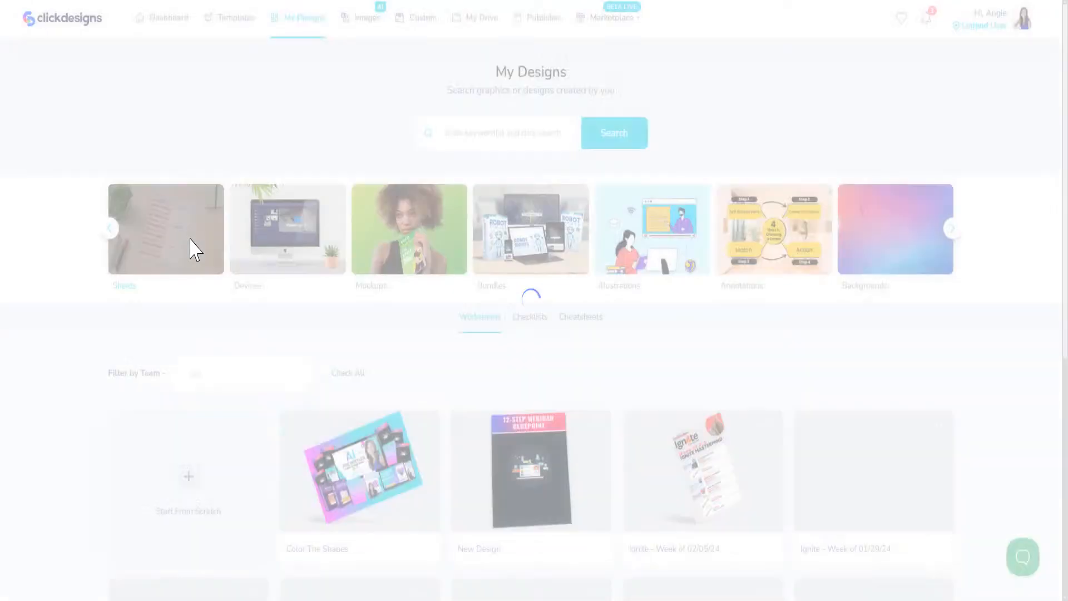
pyautogui.scroll(-5, 289, 431)
pyautogui.scroll(-2, 887, 318)
pyautogui.scroll(3, 632, 484)
pyautogui.scroll(-3, 909, 431)
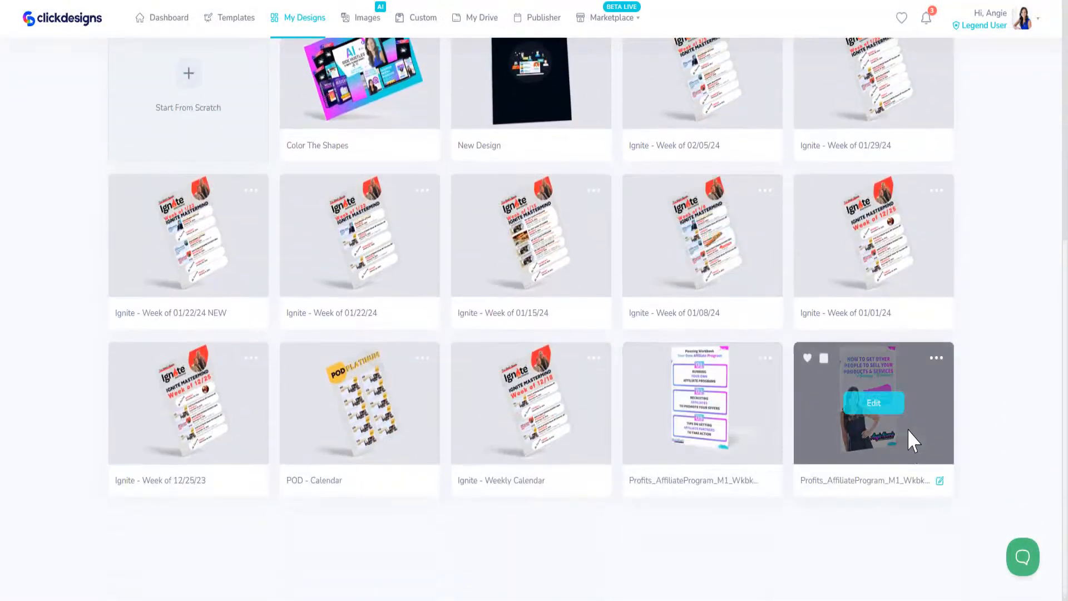
# Preview the Profits_AffiliateProgram workbook design, then close the preview
pyautogui.click(937, 358)
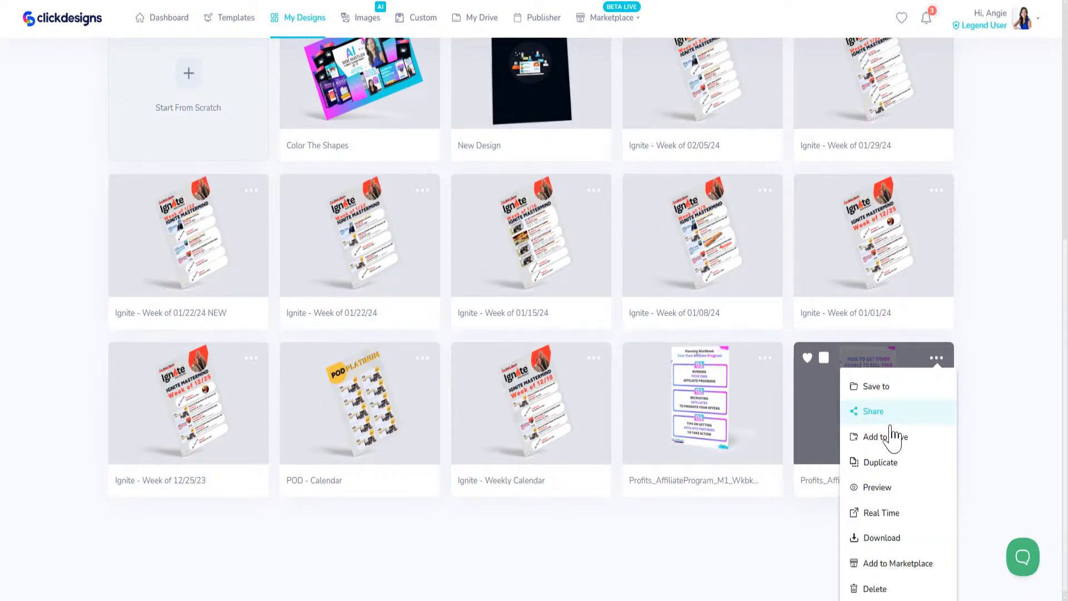
pyautogui.click(887, 489)
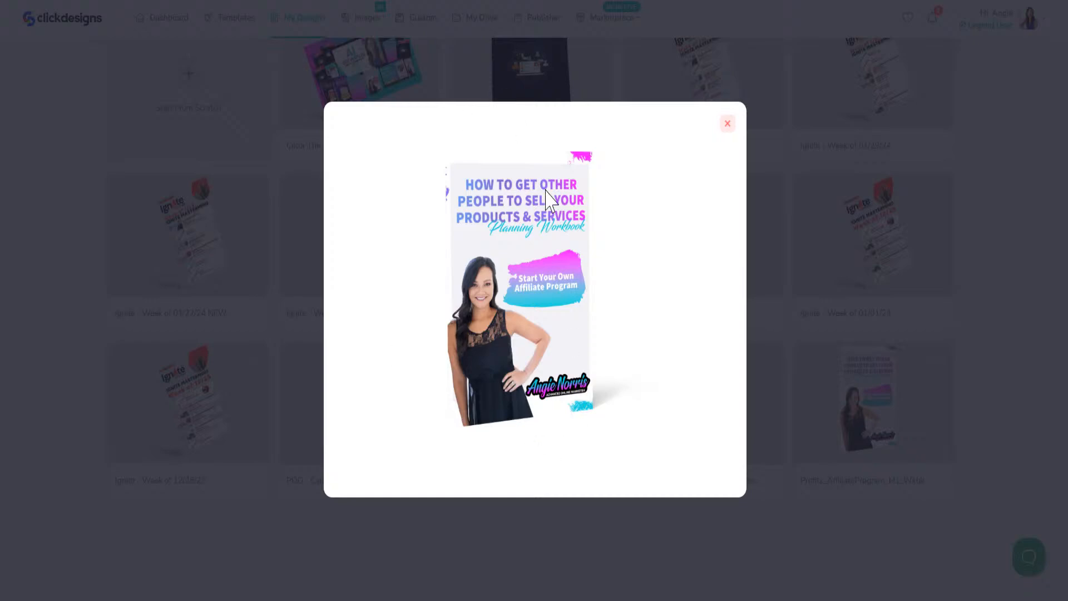
pyautogui.click(727, 126)
pyautogui.scroll(-1, 580, 344)
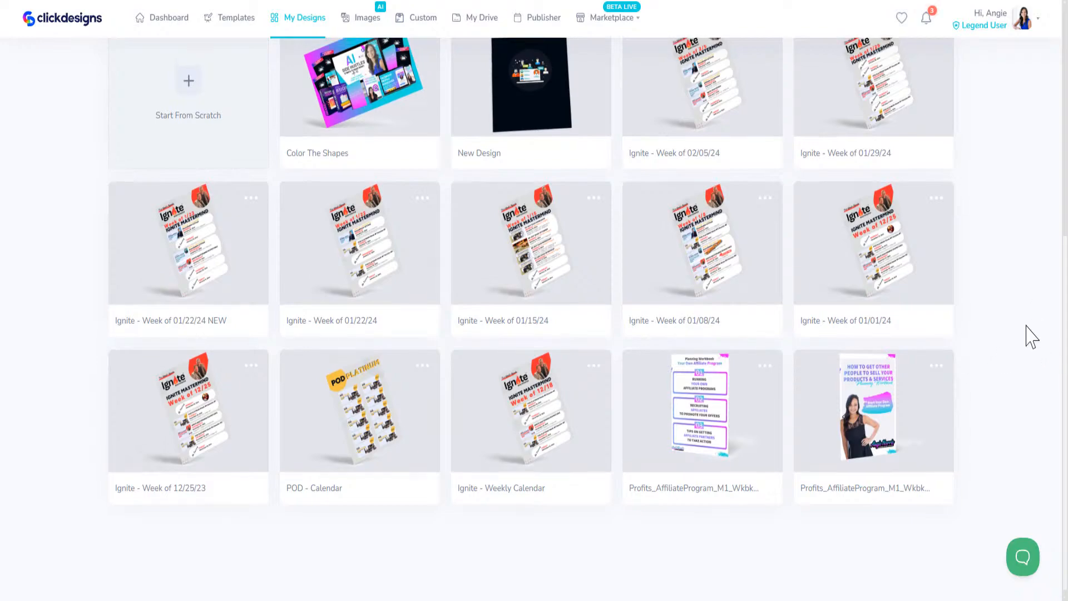
pyautogui.scroll(7, 996, 370)
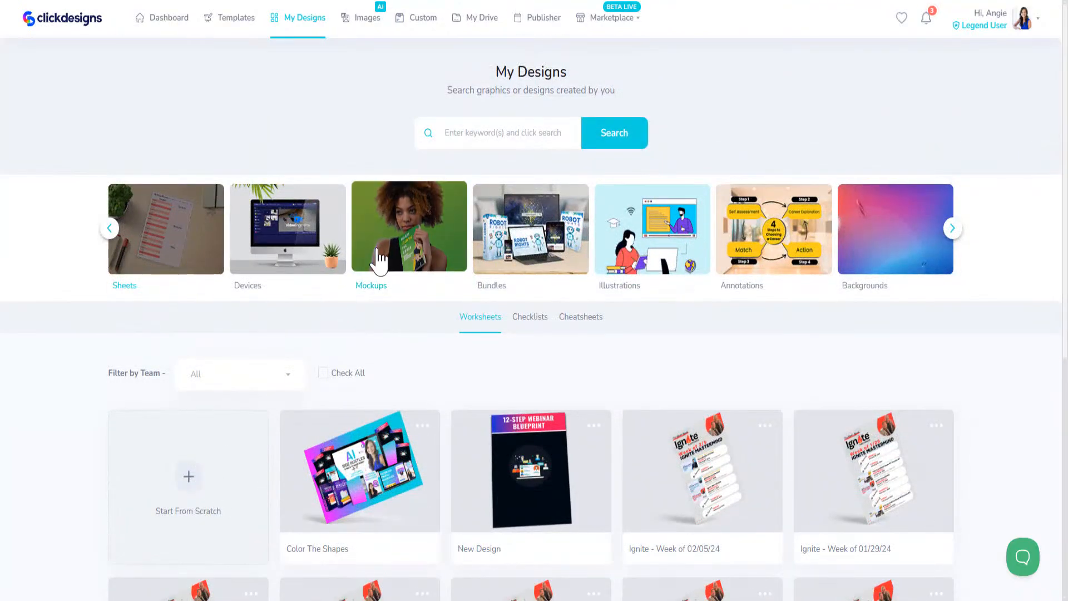
pyautogui.scroll(1, 386, 254)
pyautogui.click(539, 323)
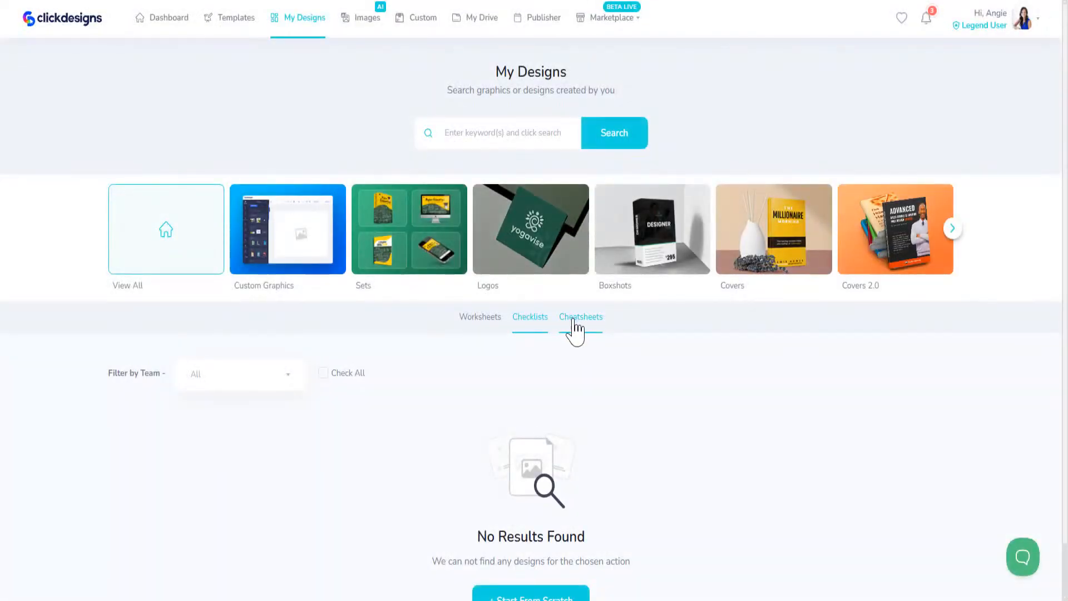
pyautogui.click(574, 327)
pyautogui.click(493, 326)
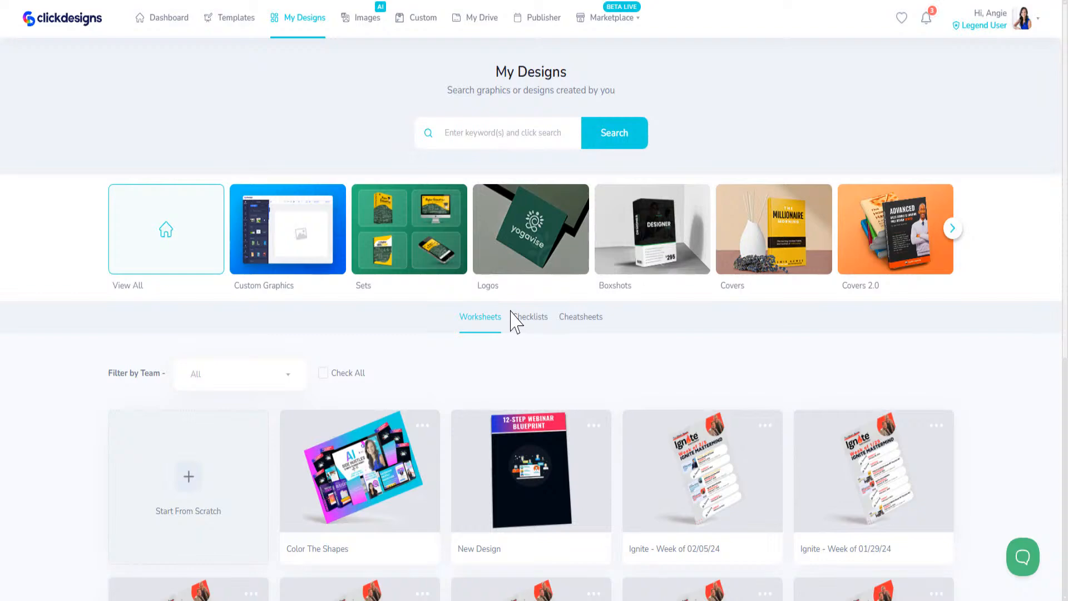
pyautogui.click(417, 246)
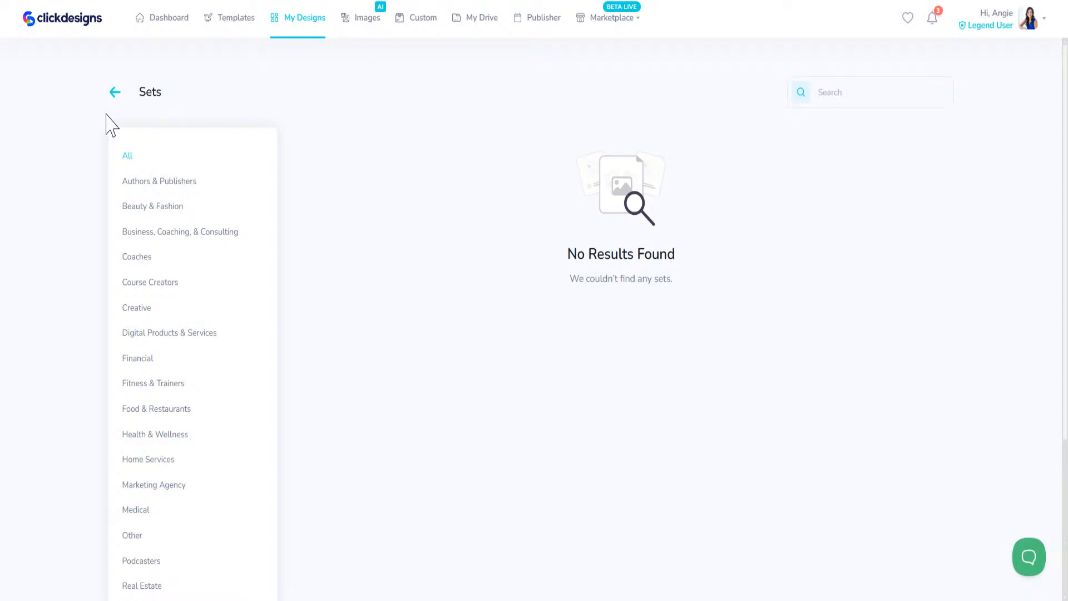
pyautogui.click(114, 93)
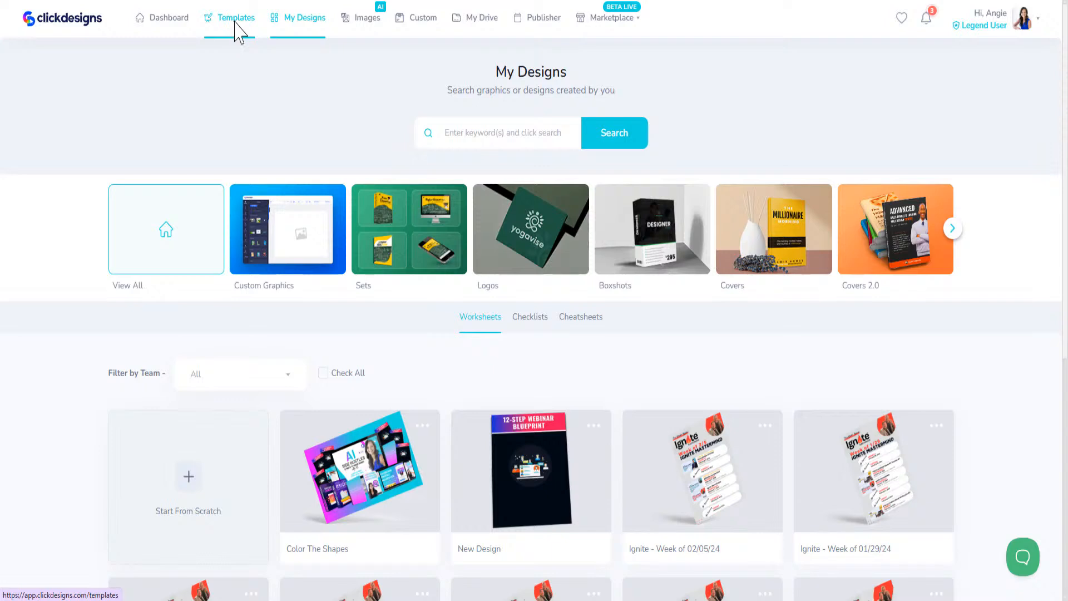
# Open the Templates gallery and browse through its grid of ready-made templates
pyautogui.click(404, 254)
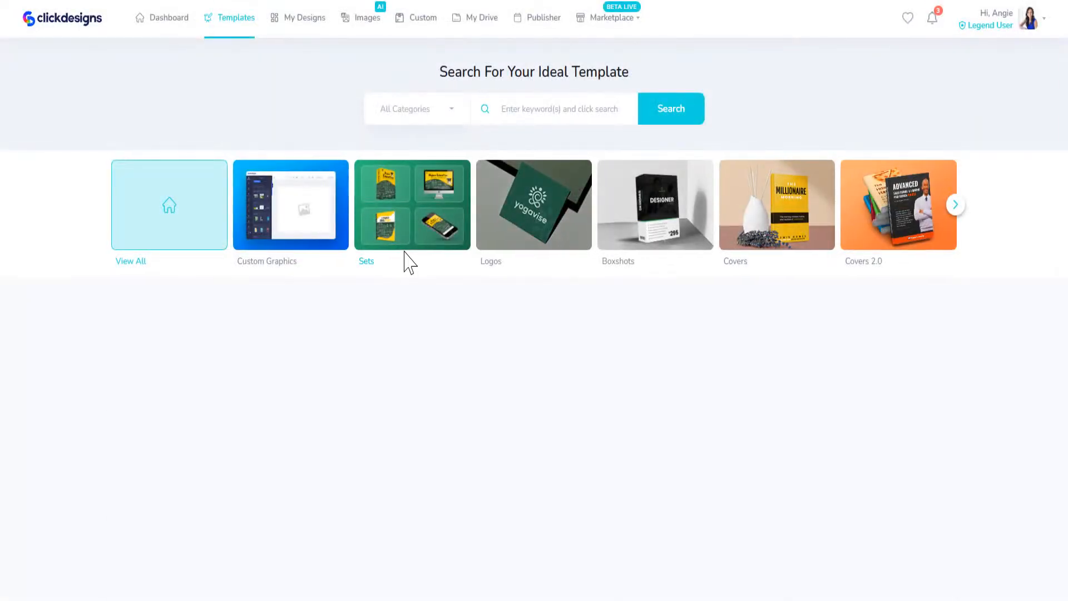
pyautogui.scroll(-5, 345, 361)
pyautogui.moveTo(222, 328)
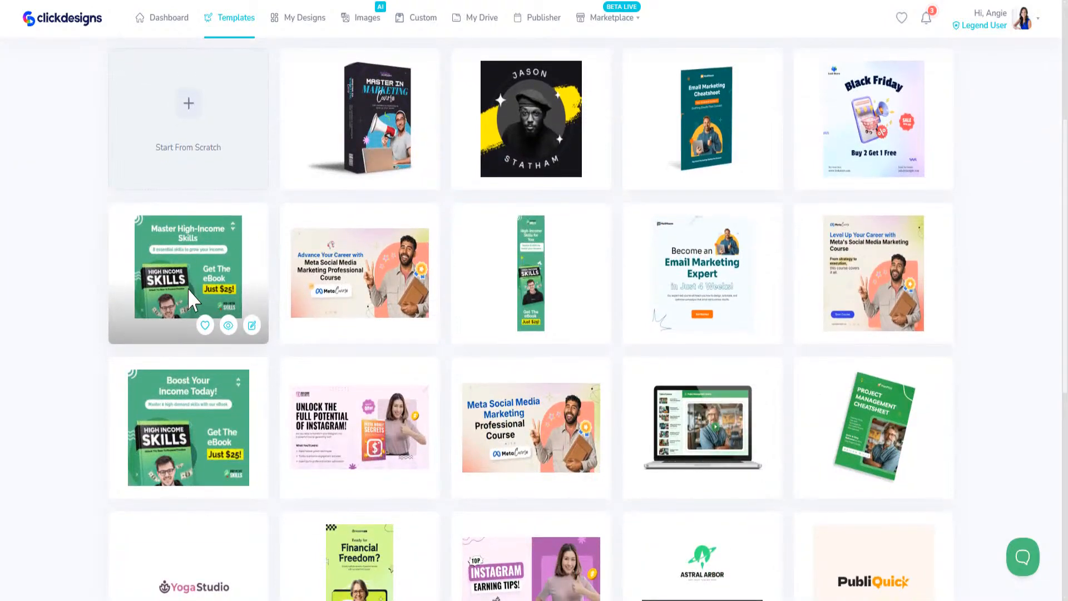
pyautogui.moveTo(782, 484)
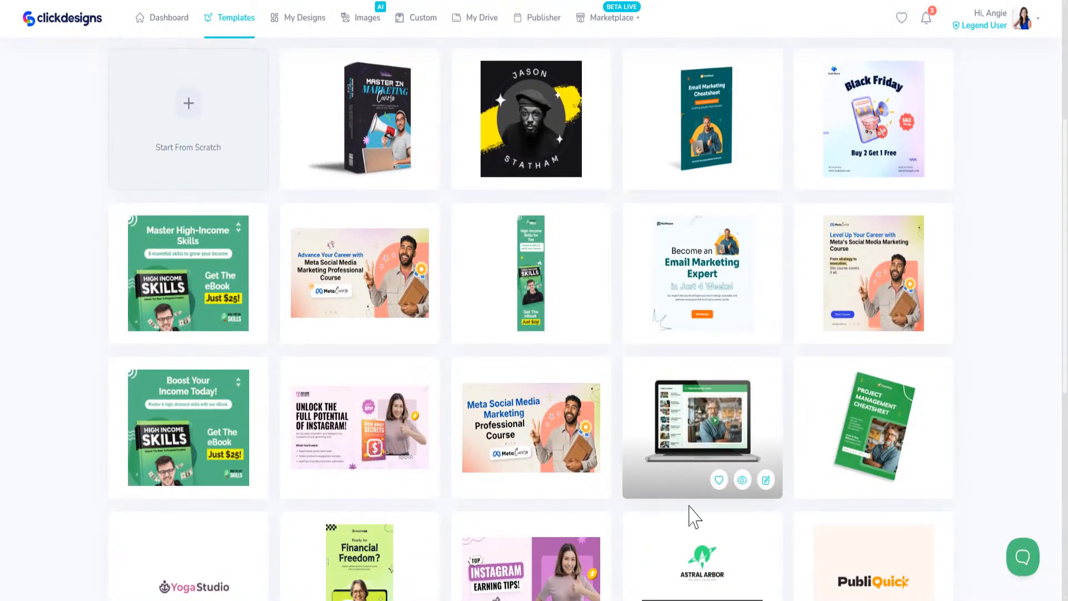
pyautogui.scroll(-3, 710, 411)
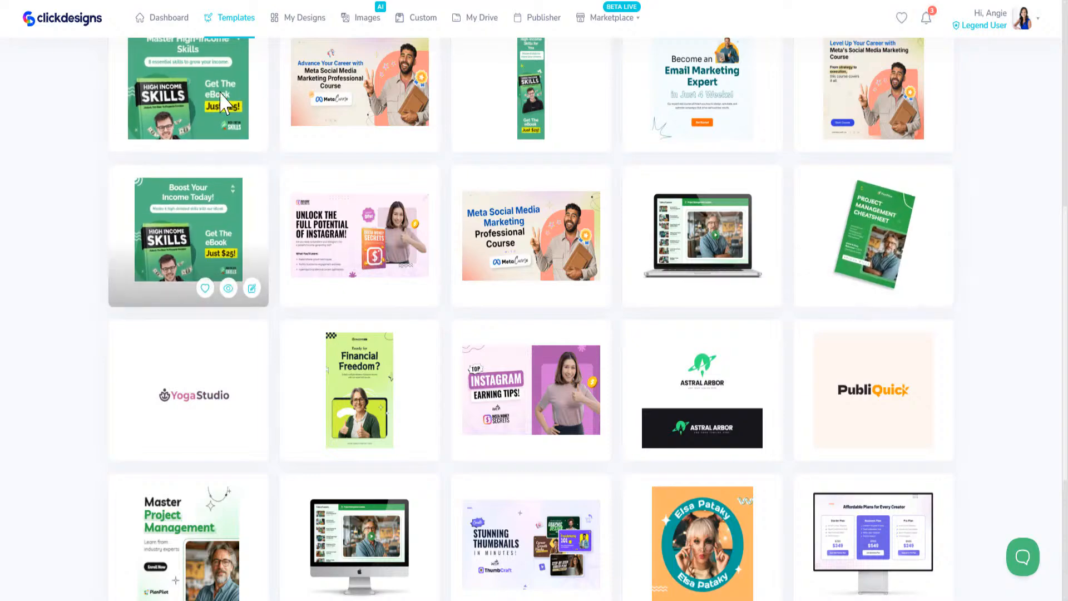
pyautogui.scroll(-3, 305, 446)
pyautogui.scroll(5, 306, 448)
pyautogui.scroll(6, 303, 437)
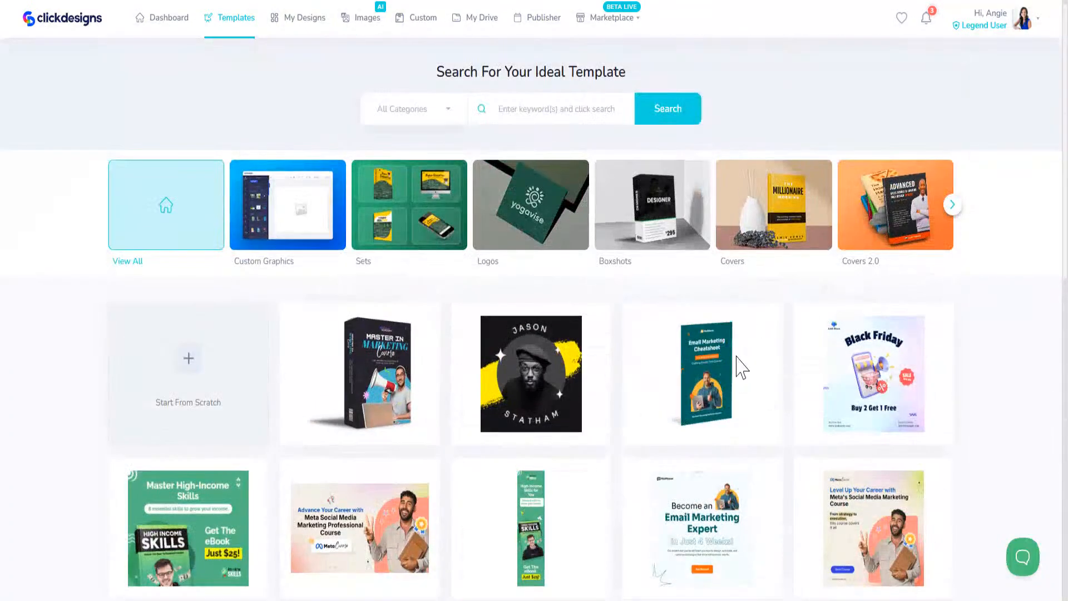
# Open Favorites and scroll through hearted templates such as eBook Cover Design (Fiverr Gig)
pyautogui.click(903, 21)
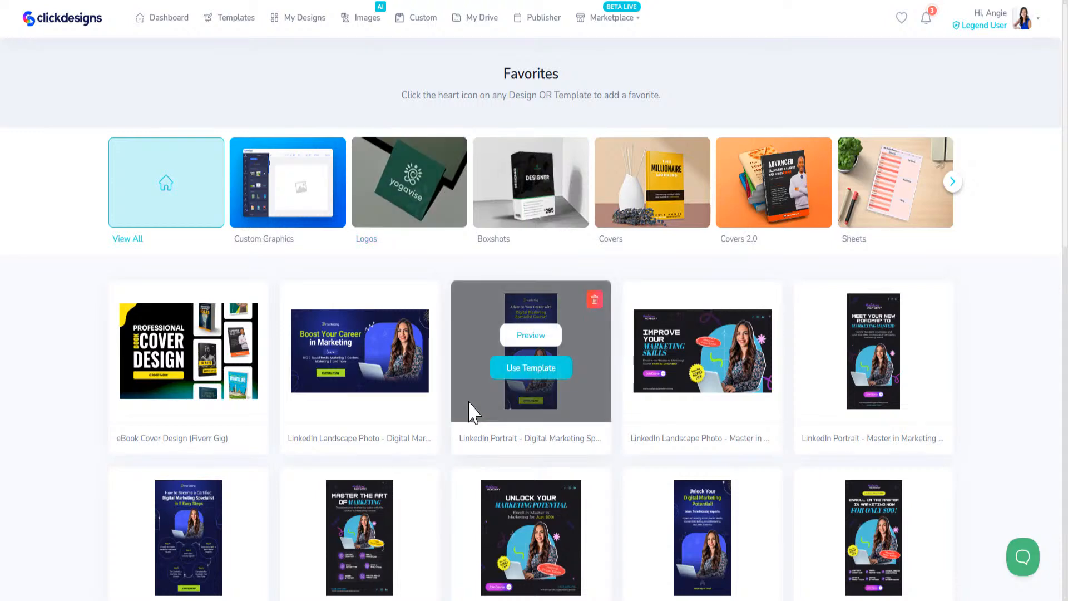
pyautogui.scroll(-3, 470, 410)
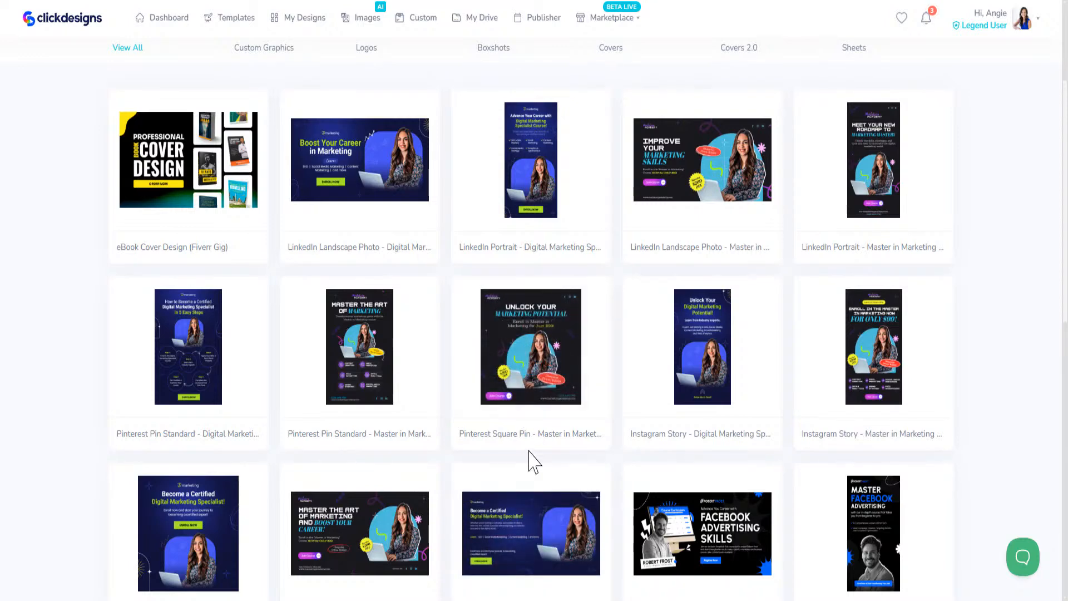
pyautogui.scroll(4, 529, 460)
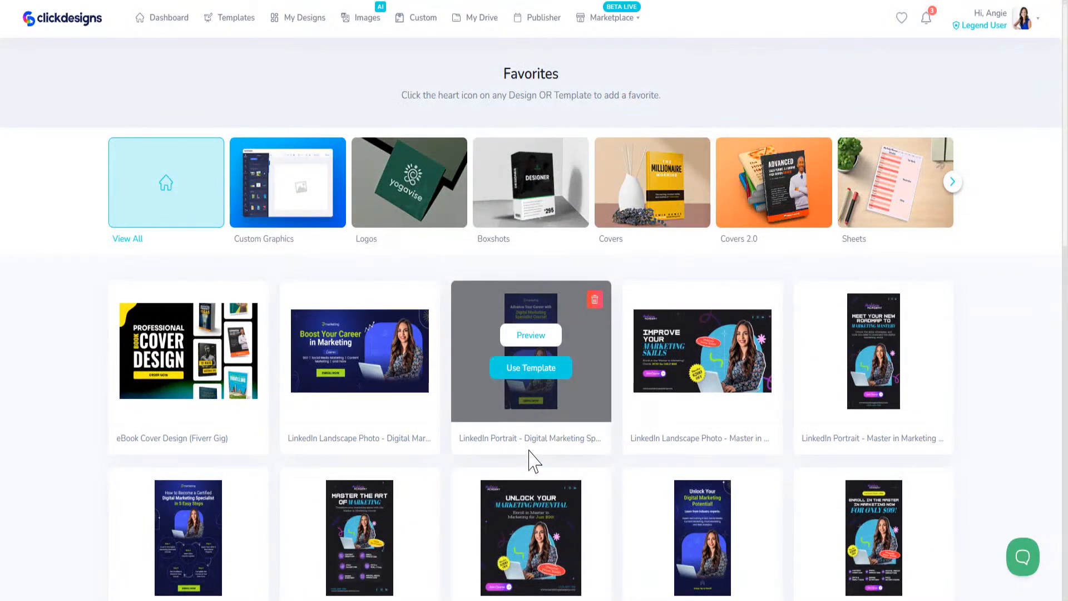